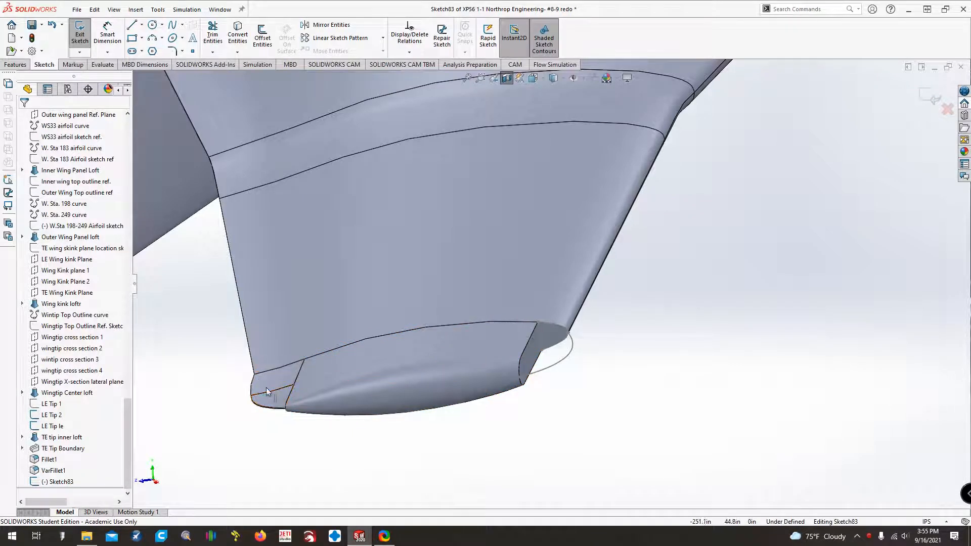
Examine the trailing-edge corner of the wingtip and expand the TE tip inner loft to see its sketches.
middle_click_drag(195, 430, 168, 445)
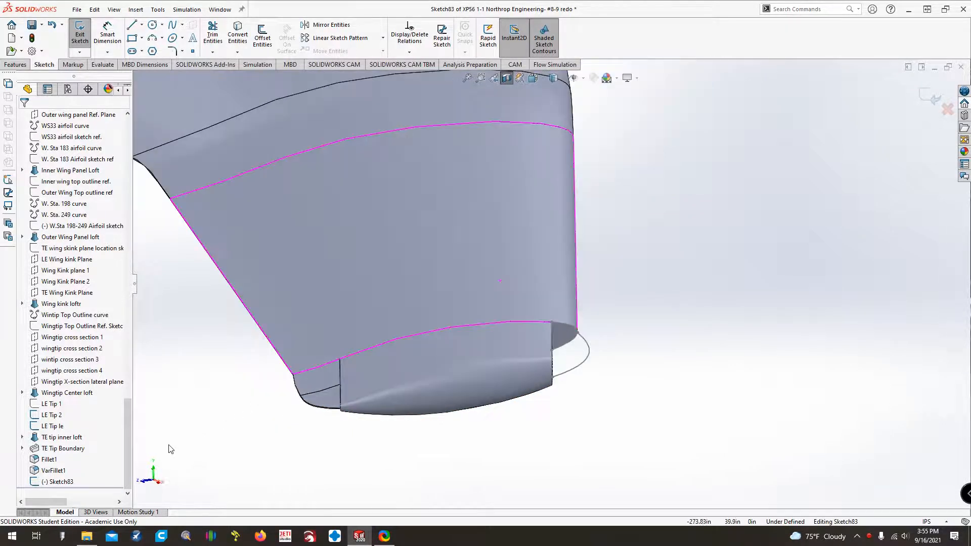
scroll(317, 395, "up", 1)
scroll(317, 395, "down", 5)
scroll(525, 268, "up", 2)
scroll(538, 253, "down", 2)
scroll(538, 253, "down", 2)
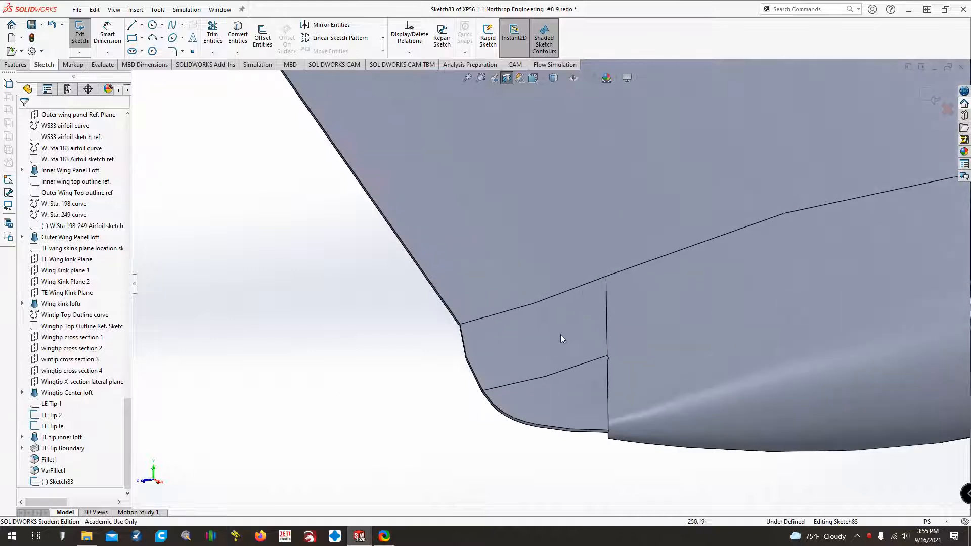
left_click(555, 341)
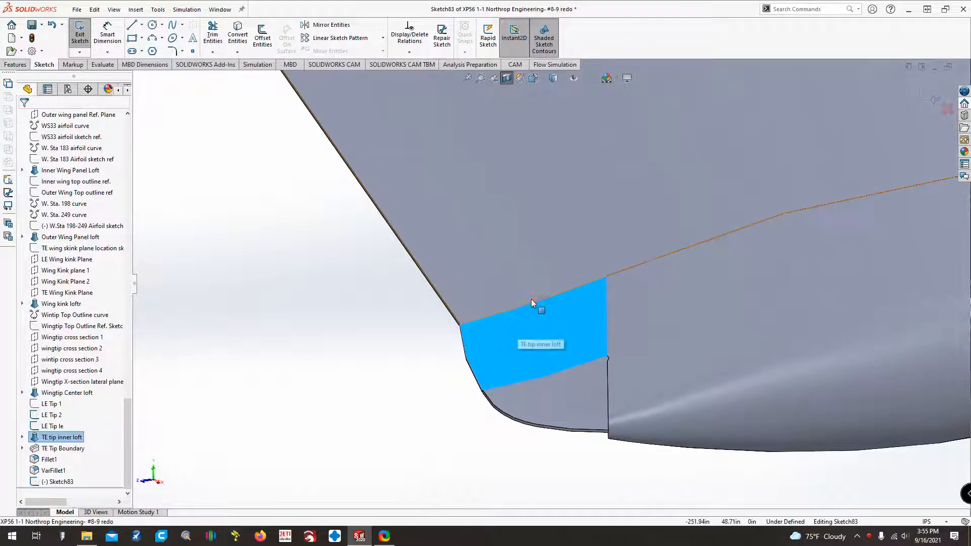
scroll(586, 324, "up", 3)
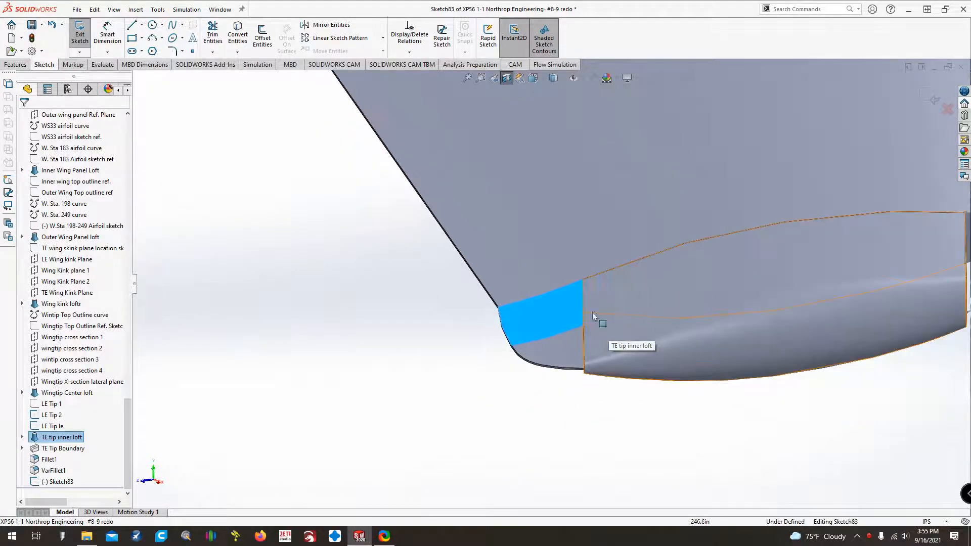
scroll(566, 326, "up", 1)
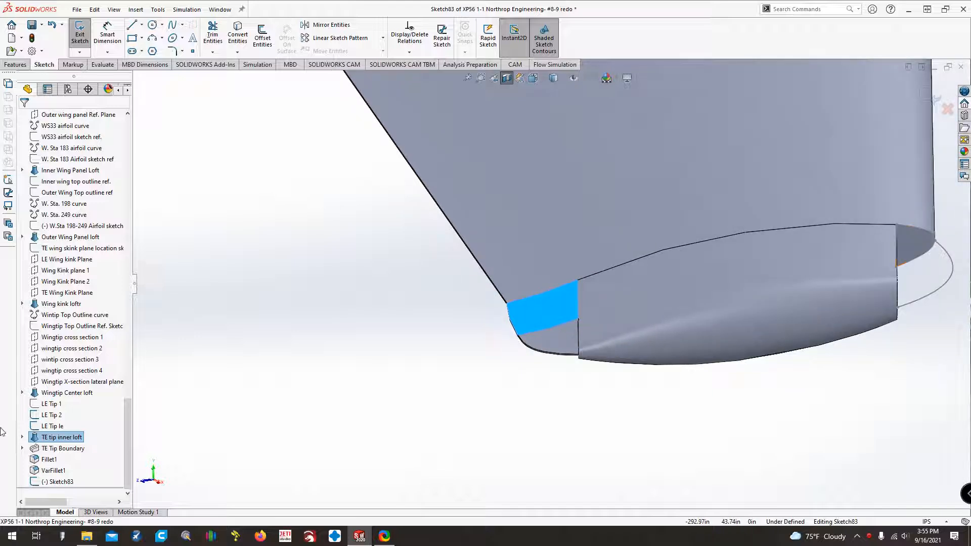
left_click(21, 436)
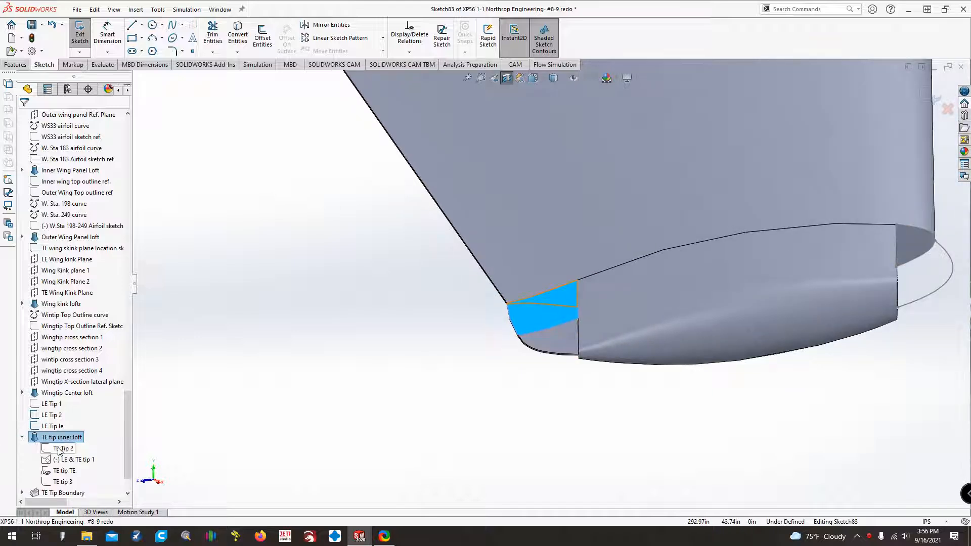
Inspect where the Wingtip X-section lateral plane and the TE Tip 2 sketch lie on the wingtip.
left_click(80, 381)
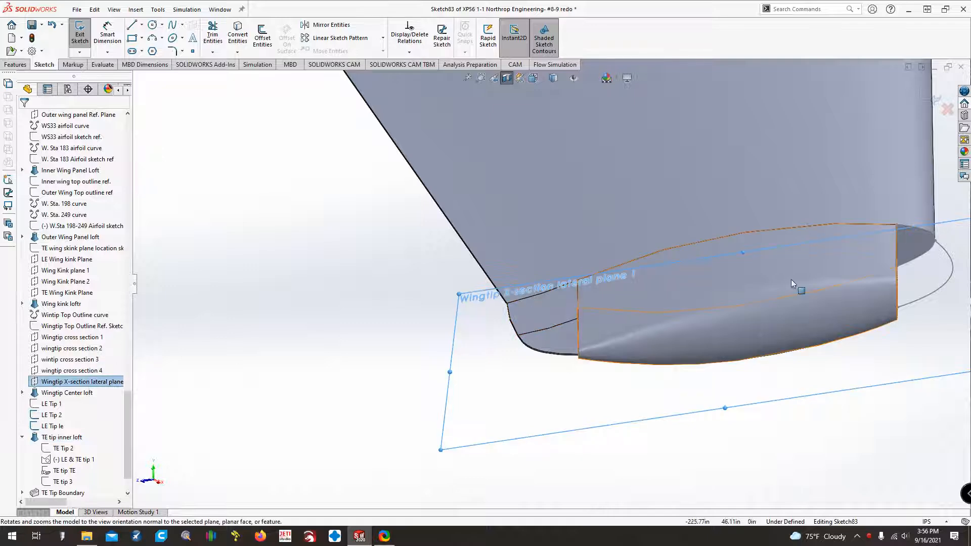
key("ctrl+8")
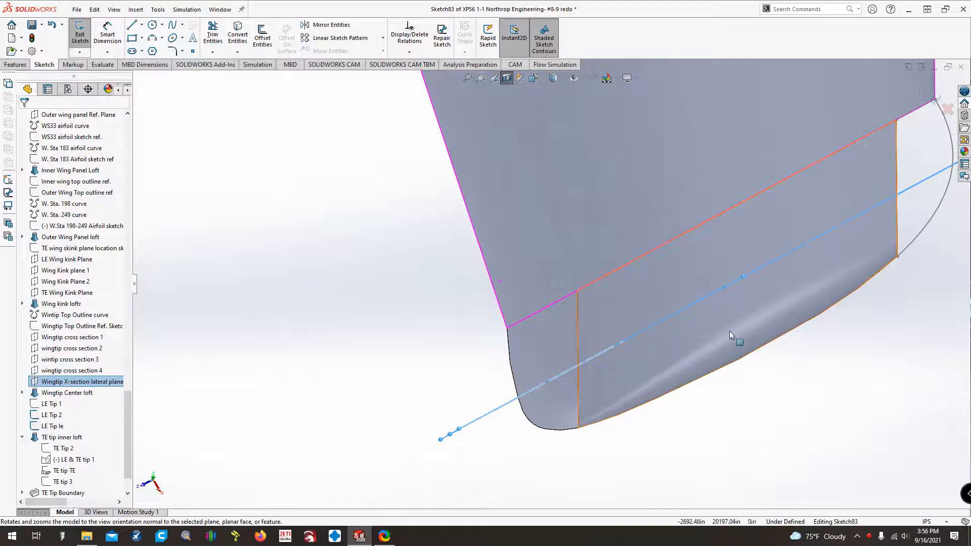
middle_click_drag(715, 341, 658, 314)
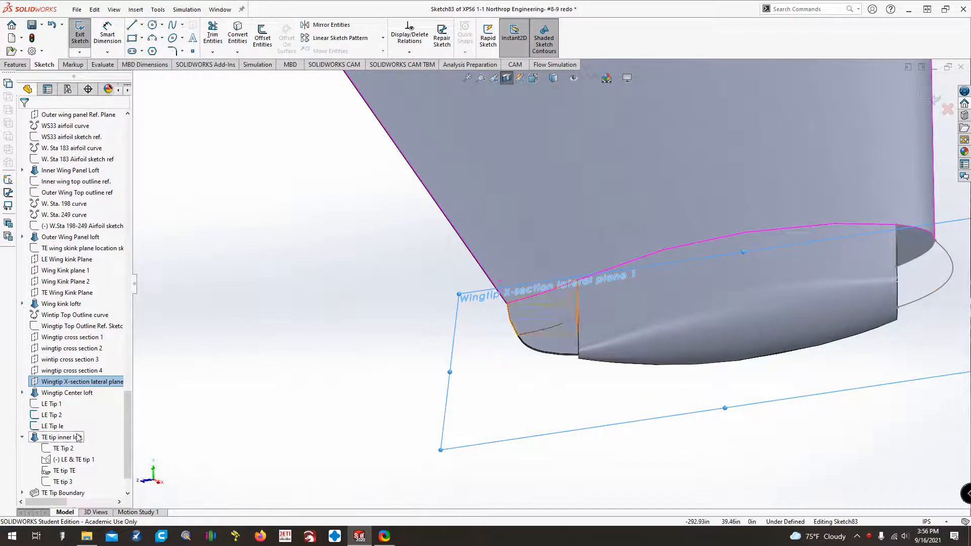
left_click(58, 449)
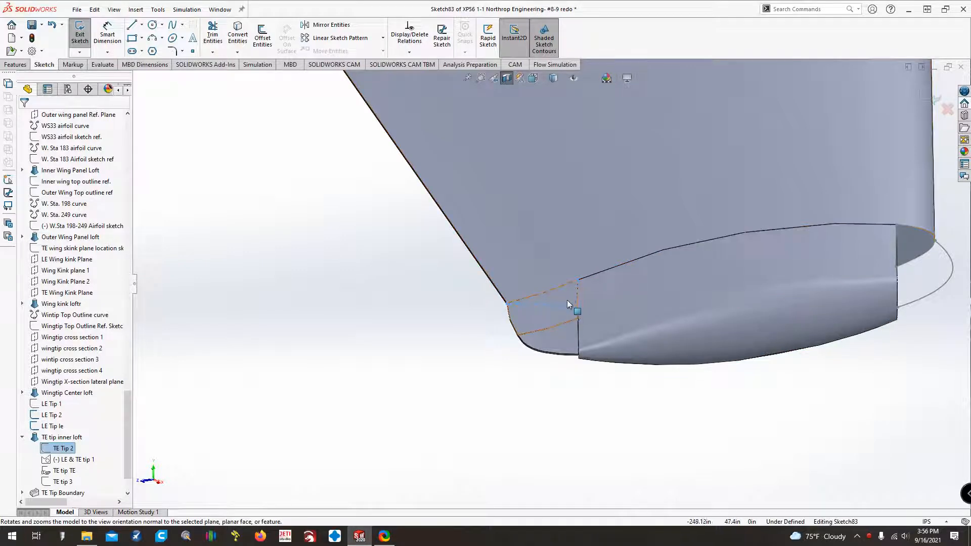
scroll(567, 302, "down", 2)
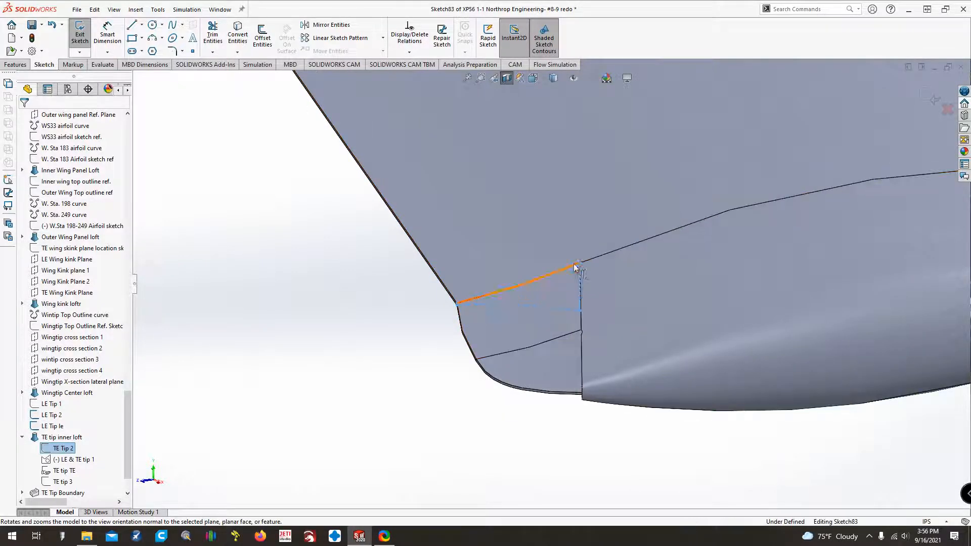
scroll(565, 281, "down", 3)
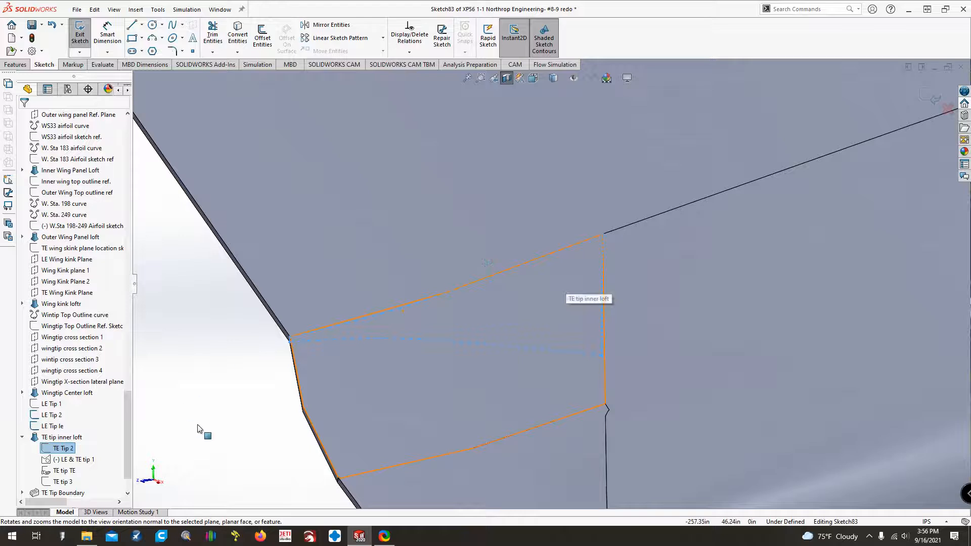
Examine the LE & TE tip 1 sketch at both the trailing and leading edges of the wingtip.
left_click(58, 461)
scroll(212, 451, "up", 2)
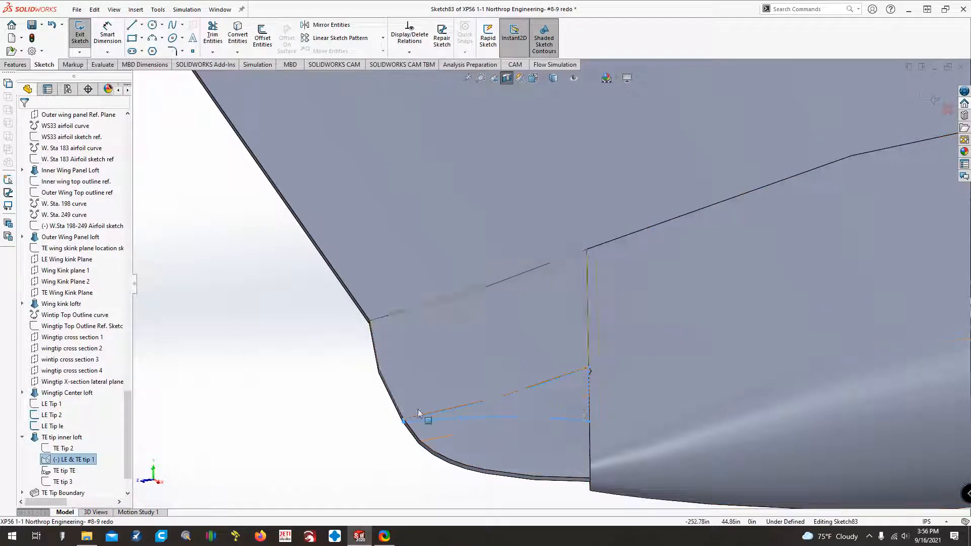
scroll(326, 381, "up", 1)
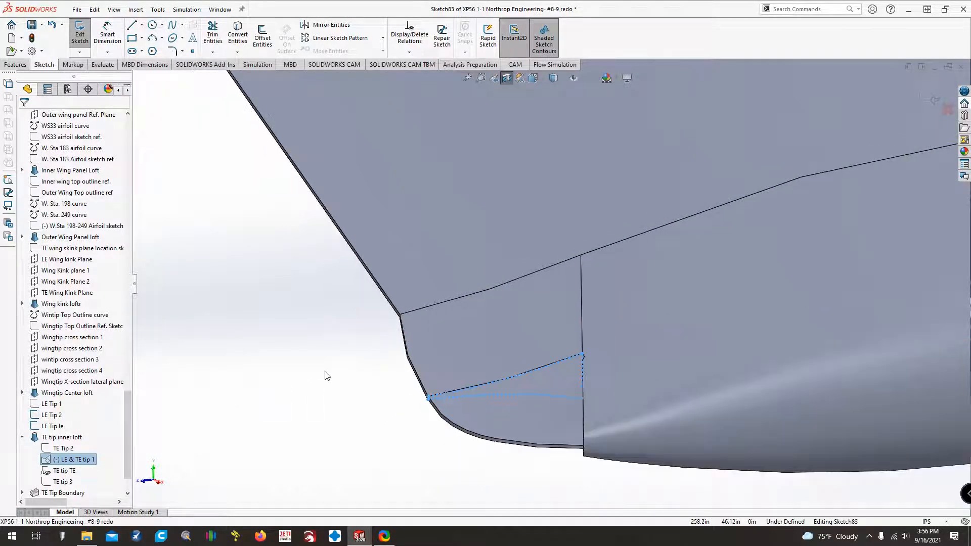
scroll(328, 376, "up", 1)
key("ctrl+Left")
key("ctrl+Up")
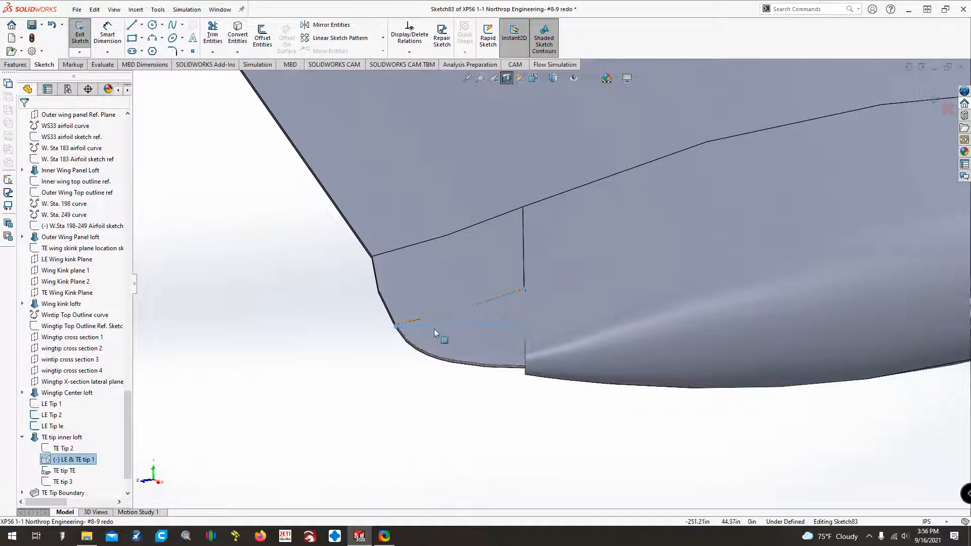
key("z")
key("z")
key("z")
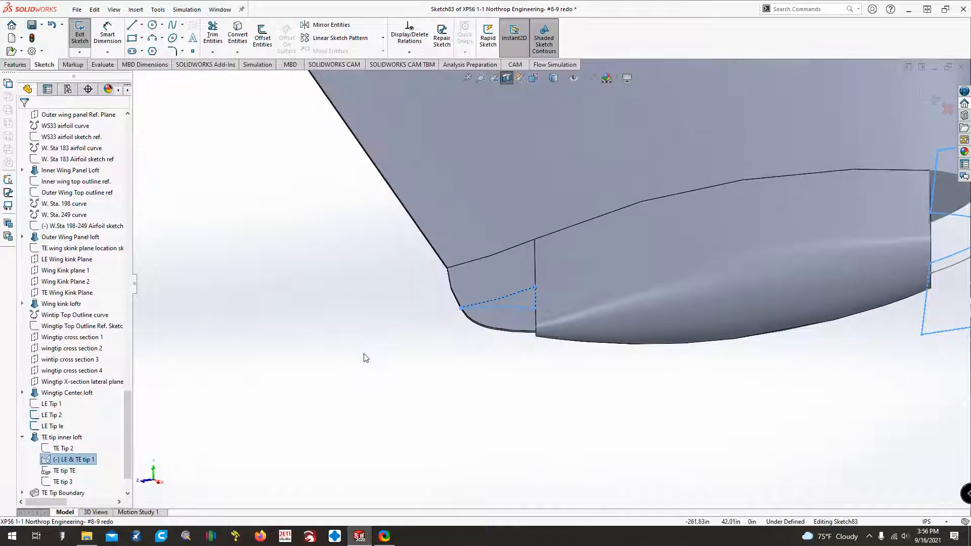
key("ctrl+Down")
key("ctrl+Left")
key("ctrl+Left")
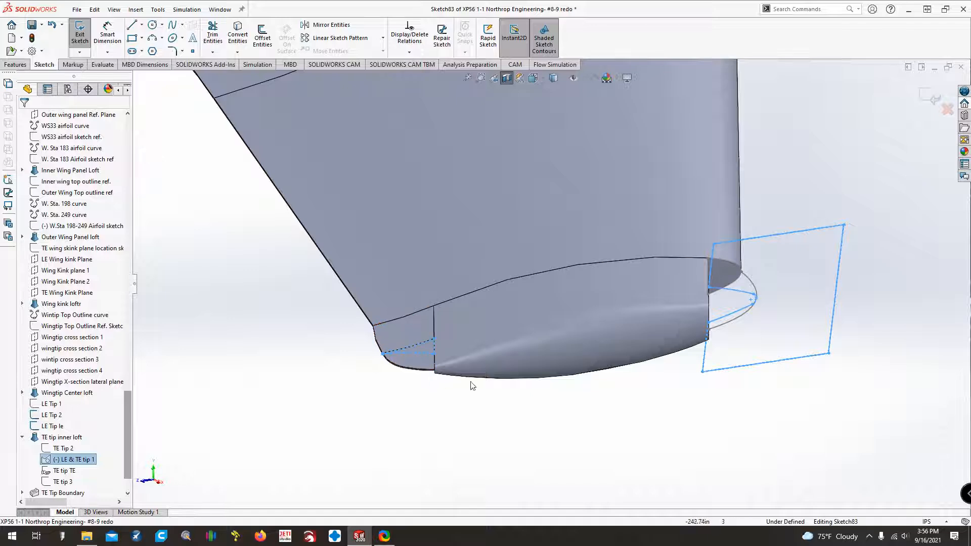
middle_click_drag(471, 386, 549, 373)
scroll(526, 373, "down", 4)
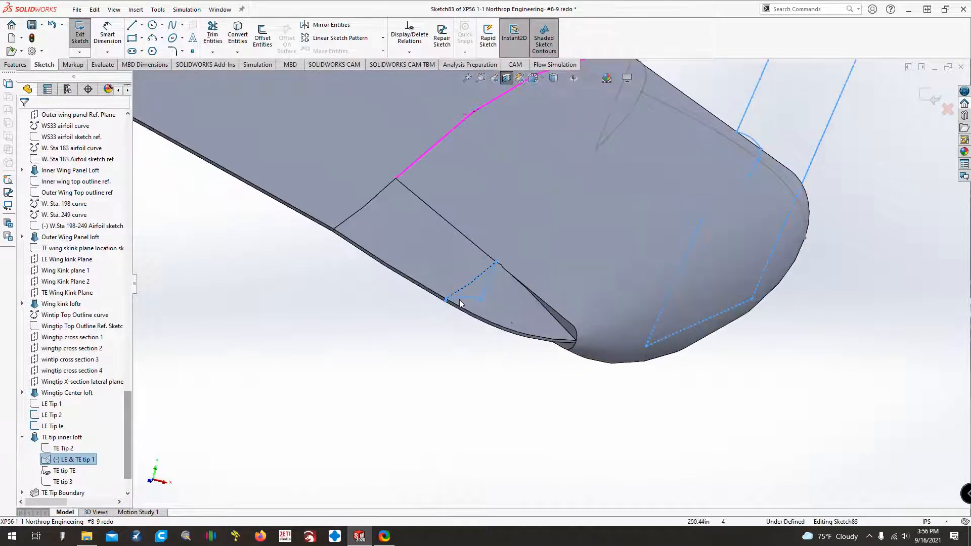
scroll(477, 289, "down", 2)
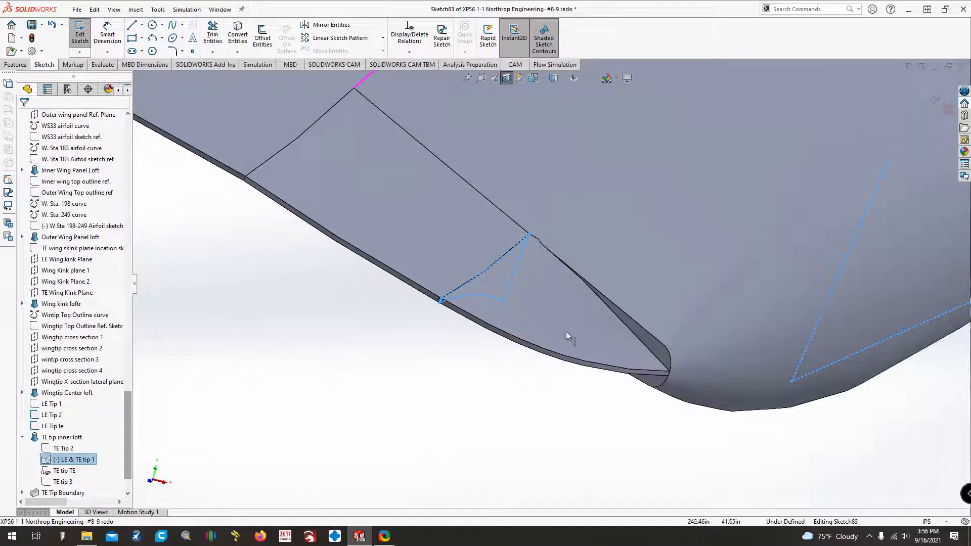
scroll(539, 368, "up", 3)
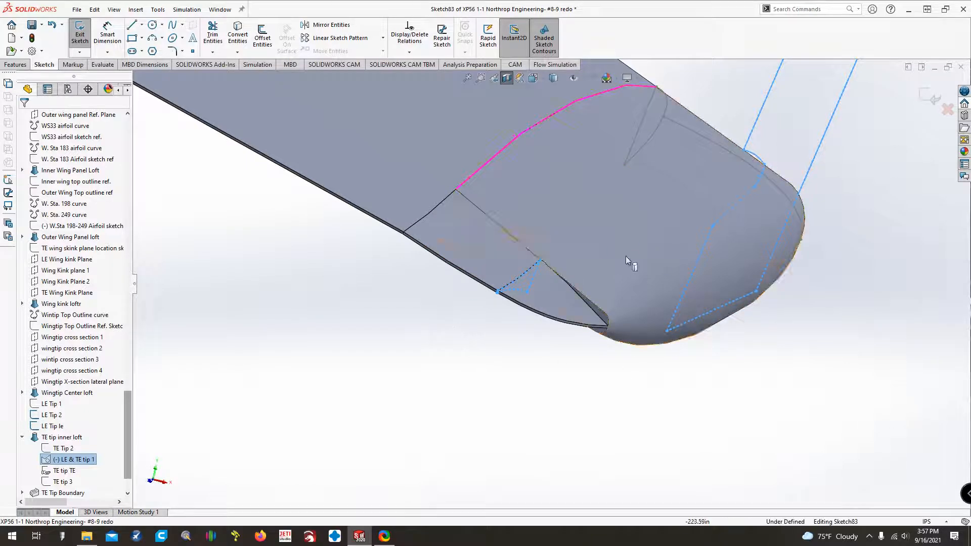
left_click(502, 363)
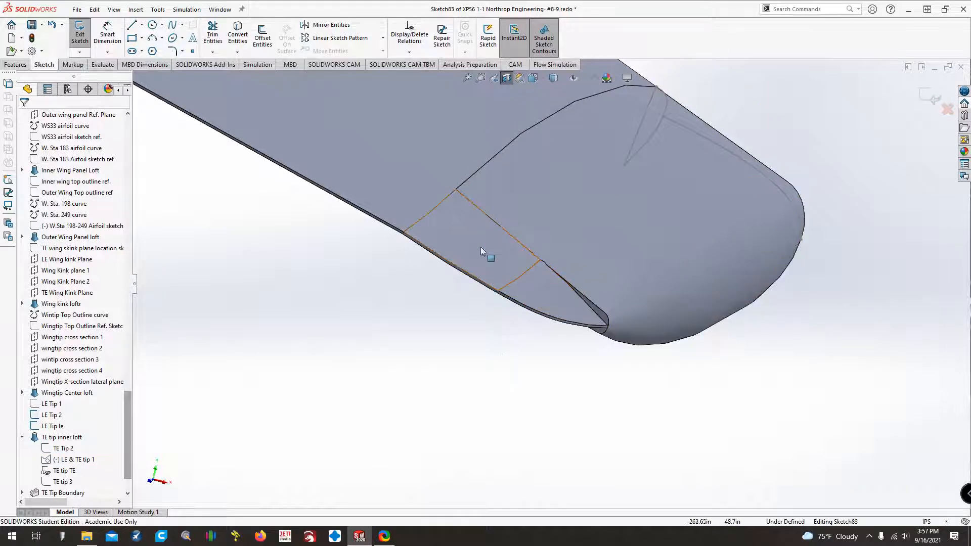
Exit the open sketch on the wingtip to return to part editing.
middle_click_drag(541, 284, 479, 227)
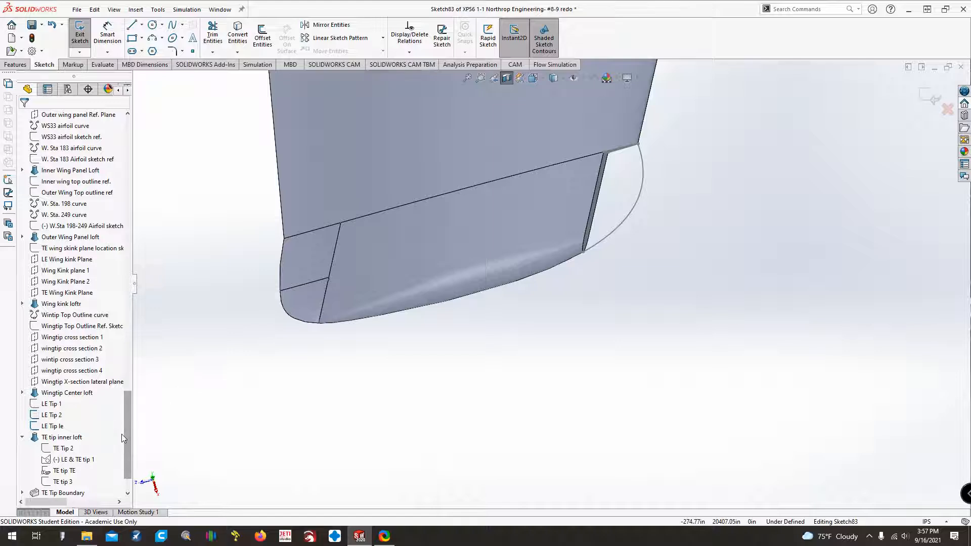
left_click(81, 382)
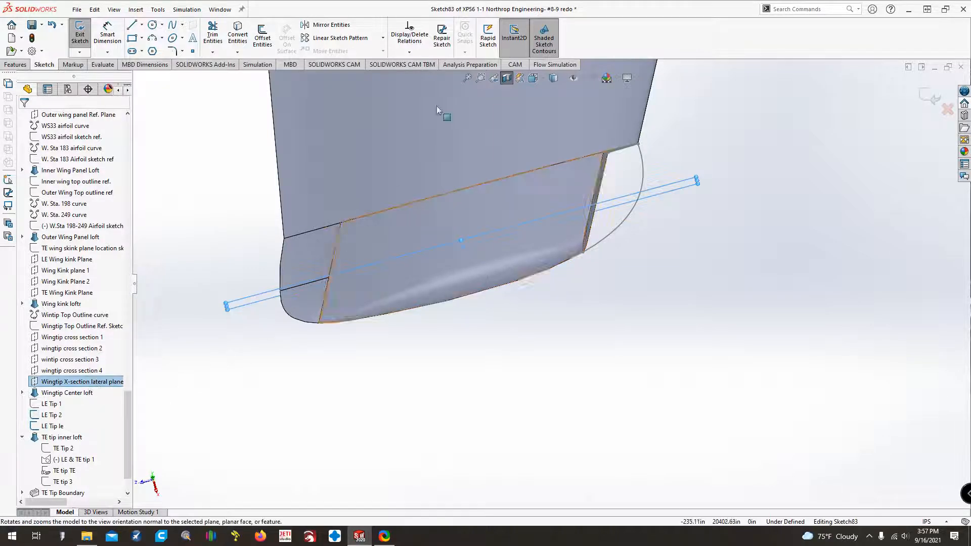
left_click(75, 41)
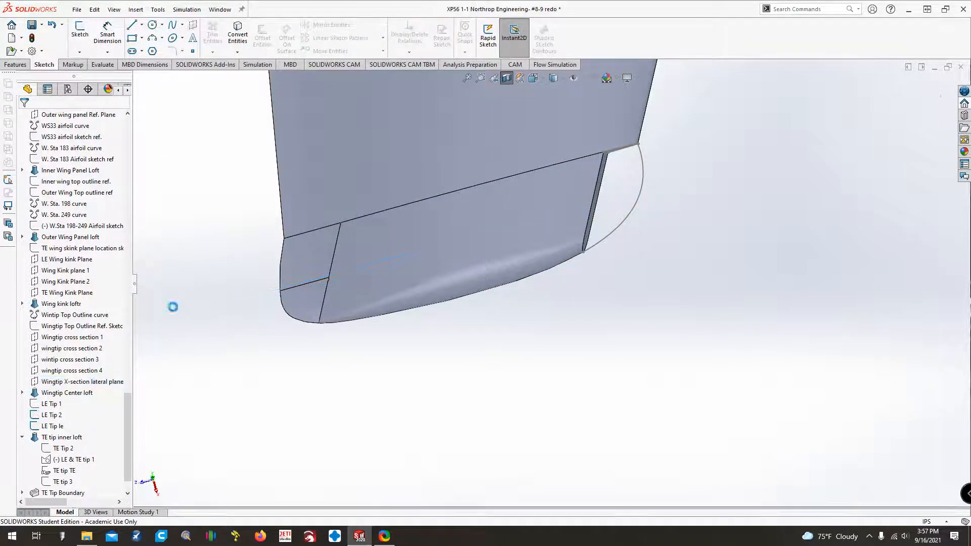
Create a reference plane offset 3.5 in from the Wingtip X-section lateral plane toward the end of the tip.
left_click(75, 381)
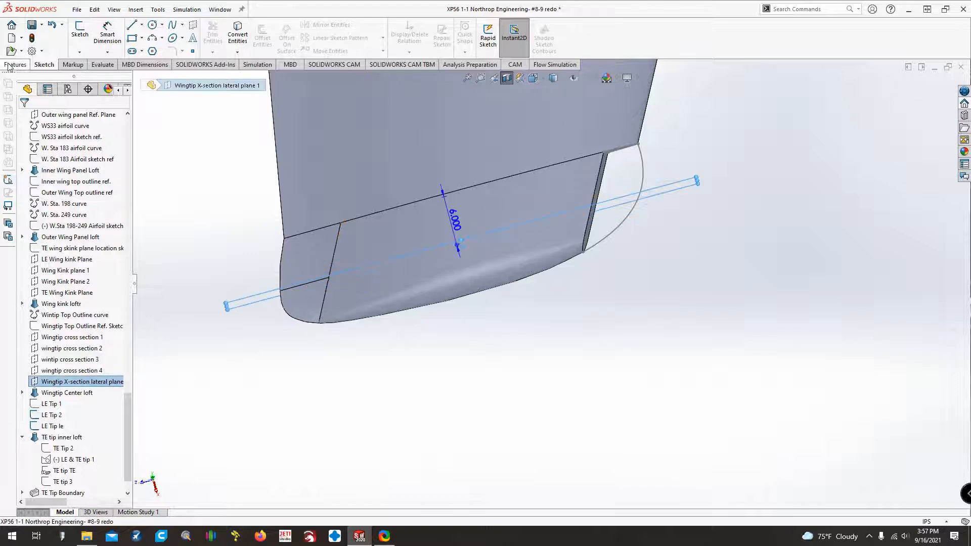
left_click(9, 65)
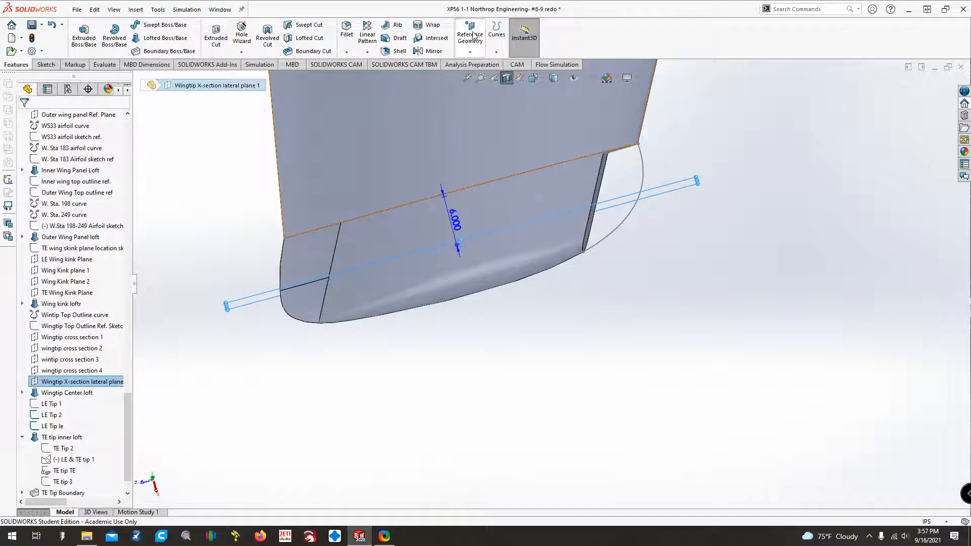
left_click(472, 36)
left_click(569, 63)
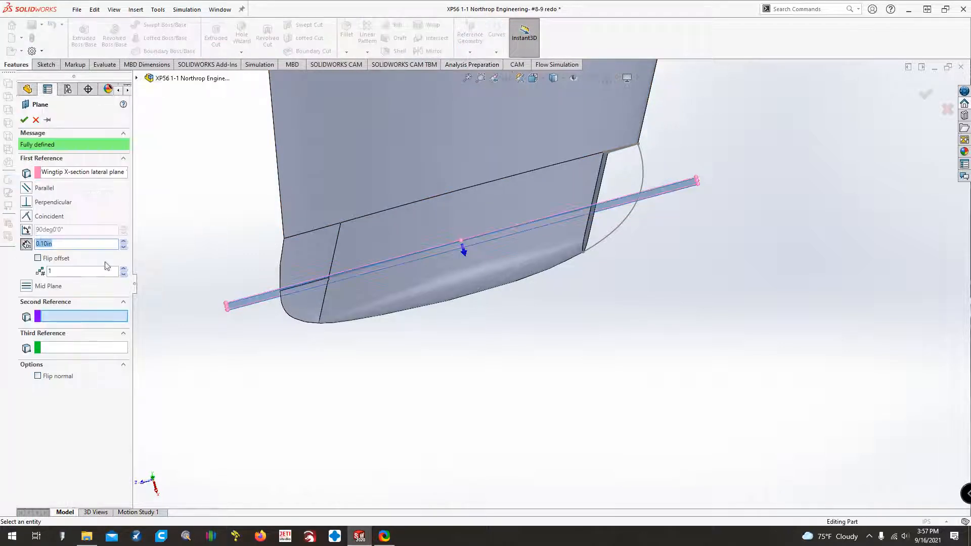
type("3")
key("Return")
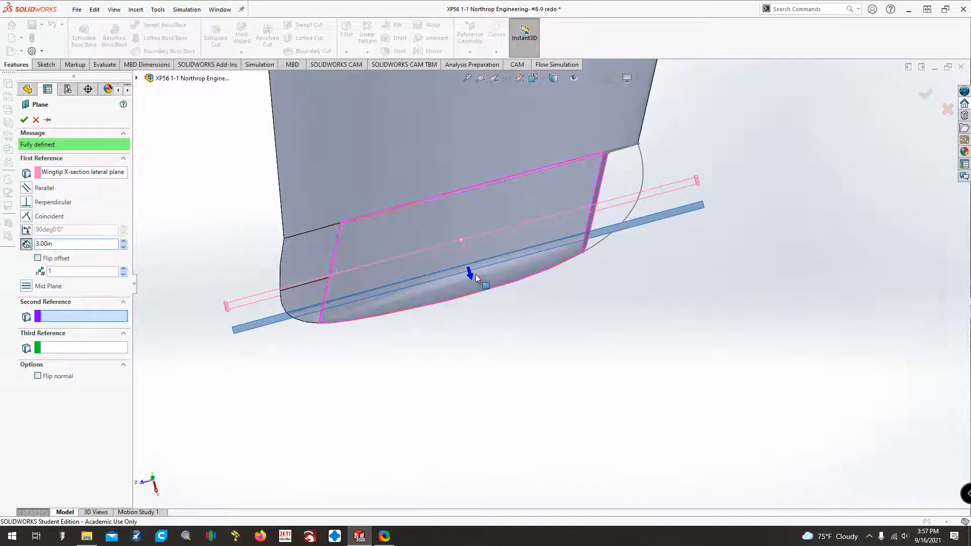
scroll(486, 276, "down", 4)
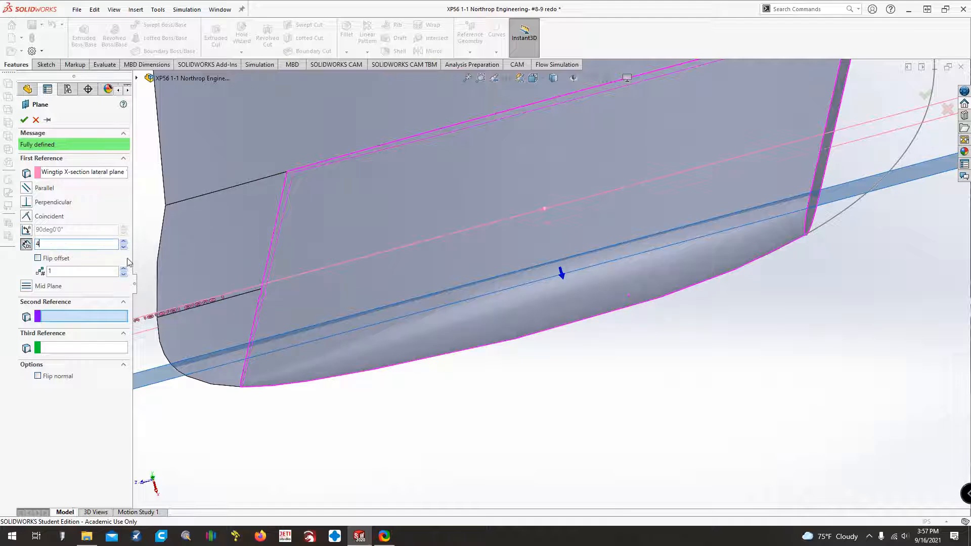
type("4")
key("Return")
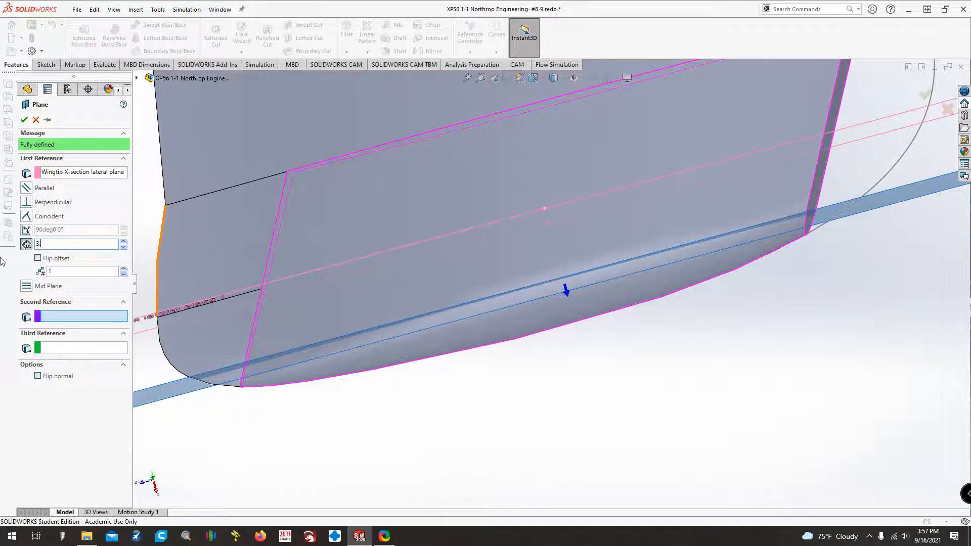
key("Return")
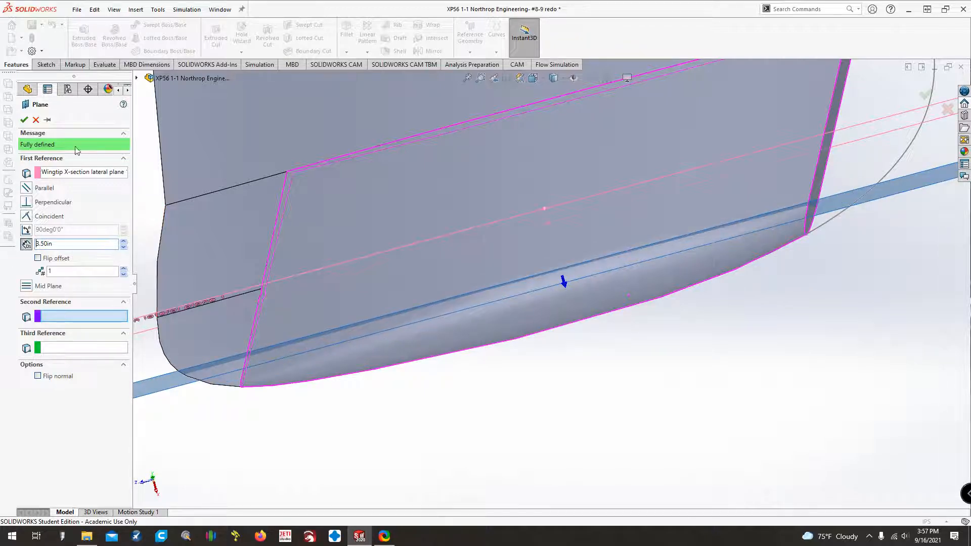
left_click(23, 120)
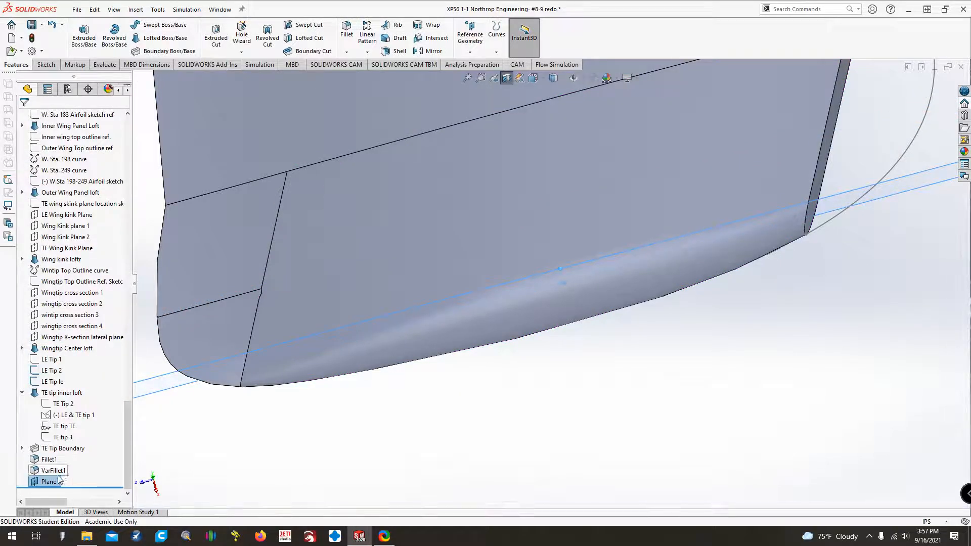
Move the new plane just below the original lateral plane in the feature order and rename it as a Wingtip X-section Lateral Plane.
left_click_drag(50, 482, 62, 351)
left_click(48, 348)
left_click(44, 348)
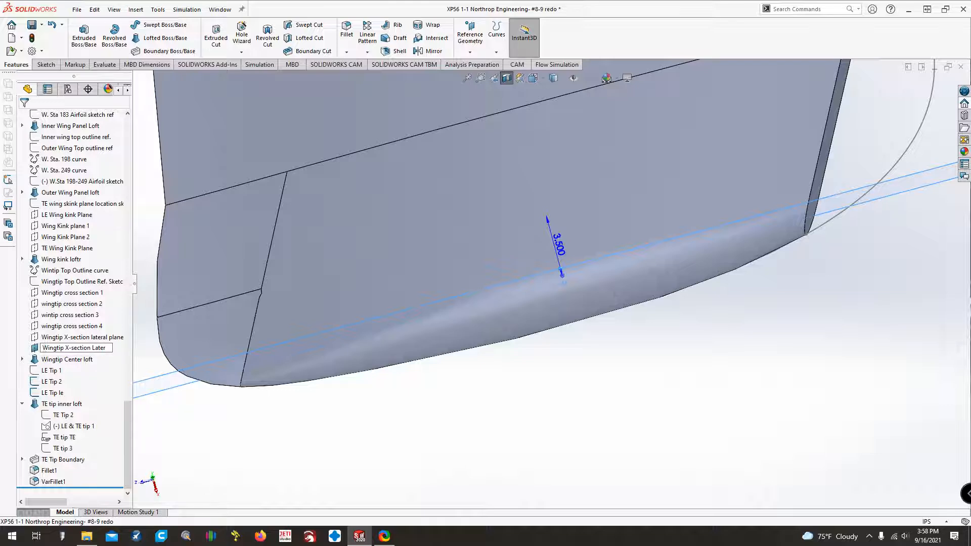
key("Return")
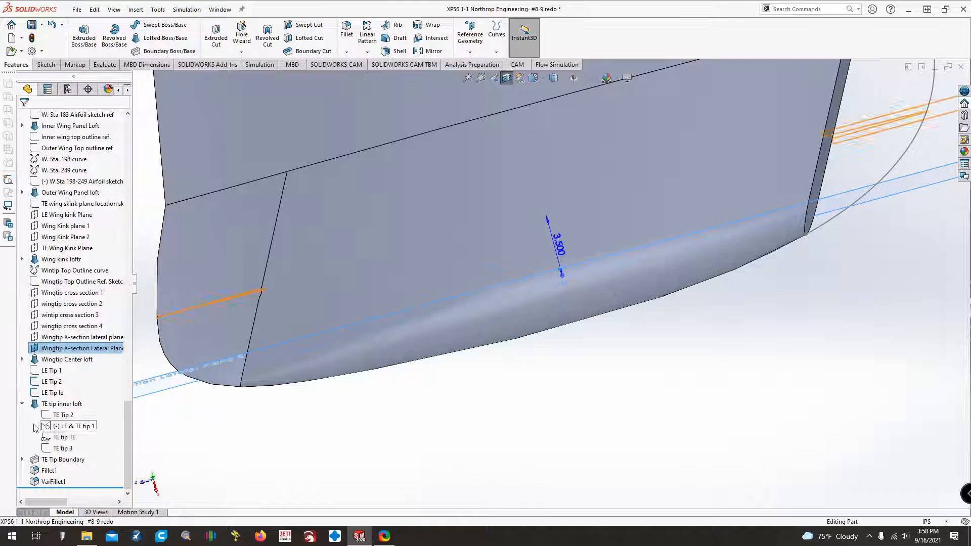
Collapse the TE tip inner loft's sketch list and save the part.
left_click(23, 404)
left_click(32, 39)
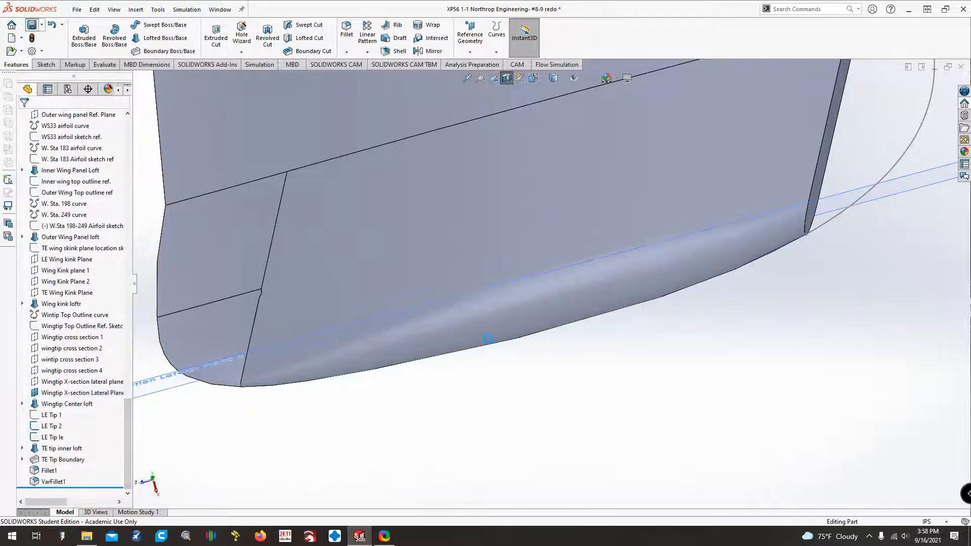
Hide the new outboard lateral plane and start a sketch on Wingtip X-section lateral plane 1.
right_click(61, 393)
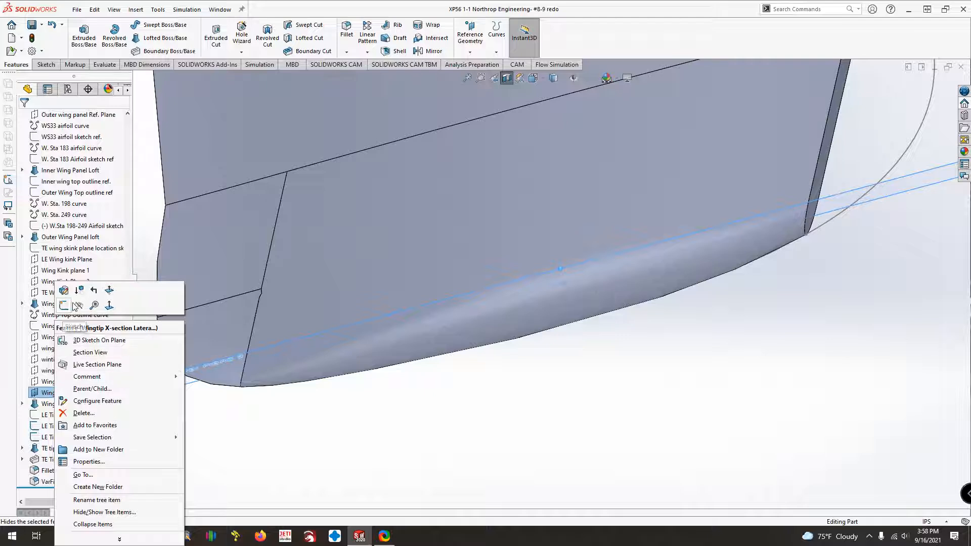
left_click(76, 305)
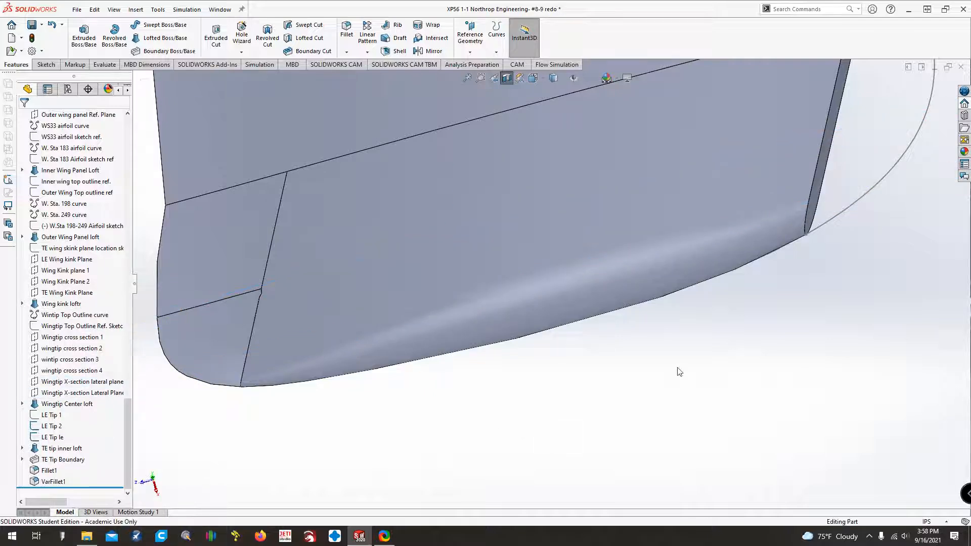
scroll(679, 372, "up", 2)
left_click(76, 382)
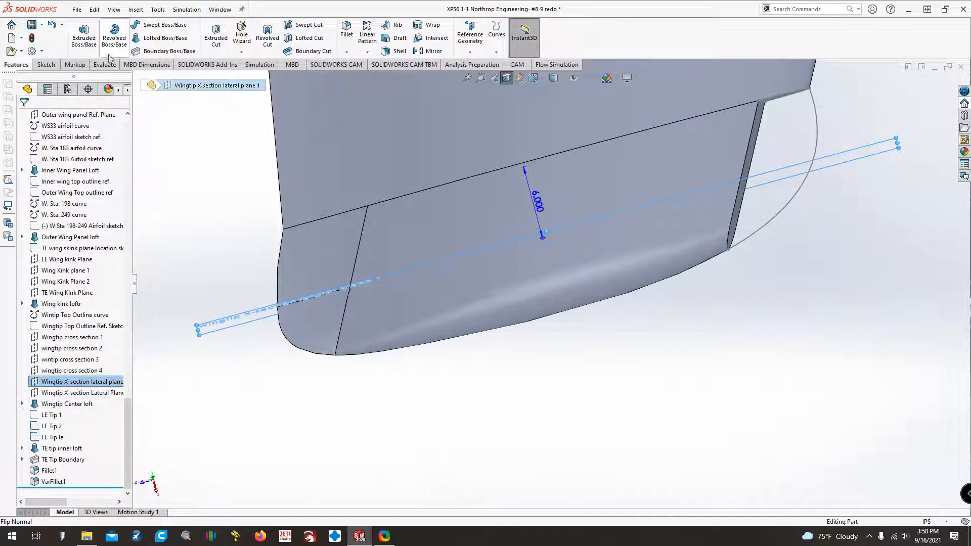
left_click(46, 65)
left_click(80, 34)
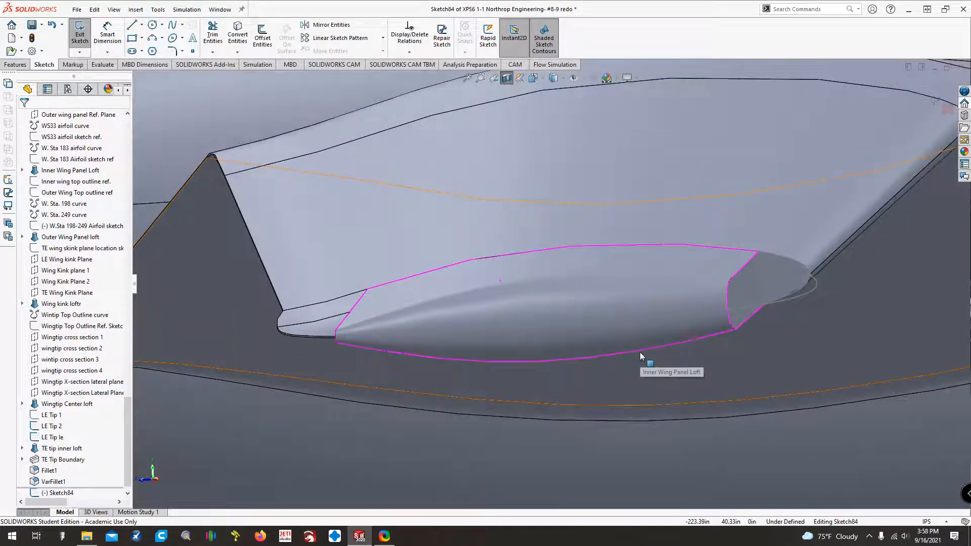
Create intersection curves between the sketch plane and the outer face of the Wingtip Center loft.
middle_click_drag(639, 353, 645, 352)
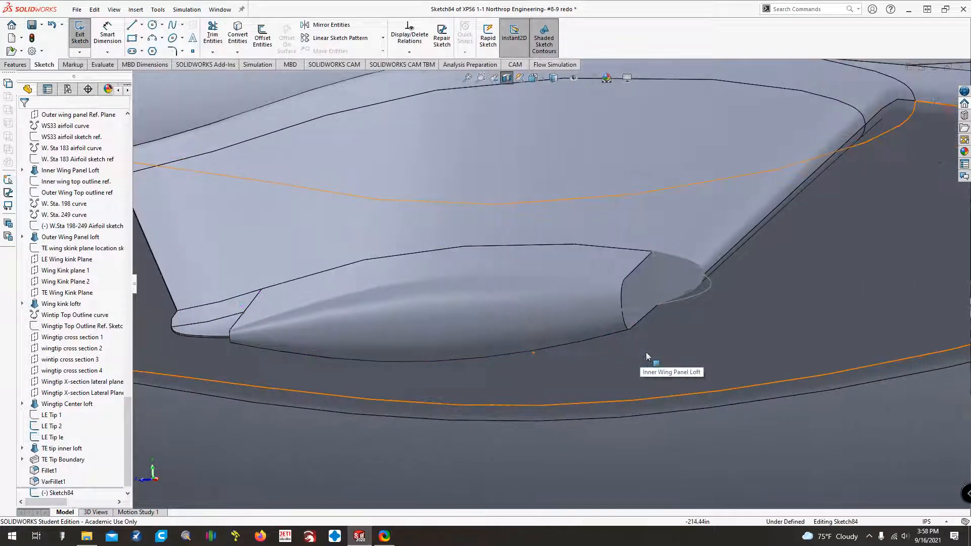
left_click(237, 52)
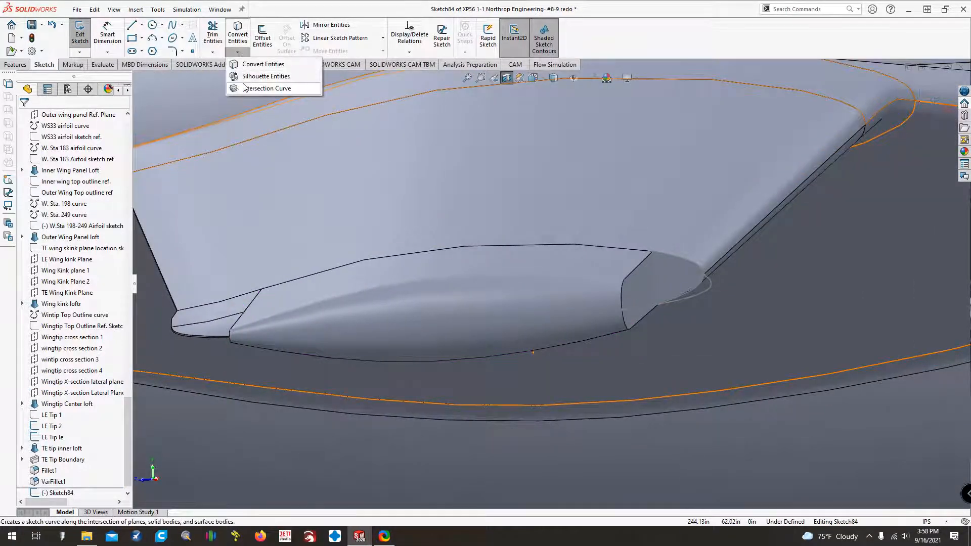
left_click(263, 88)
left_click(465, 286)
key("ctrl+8")
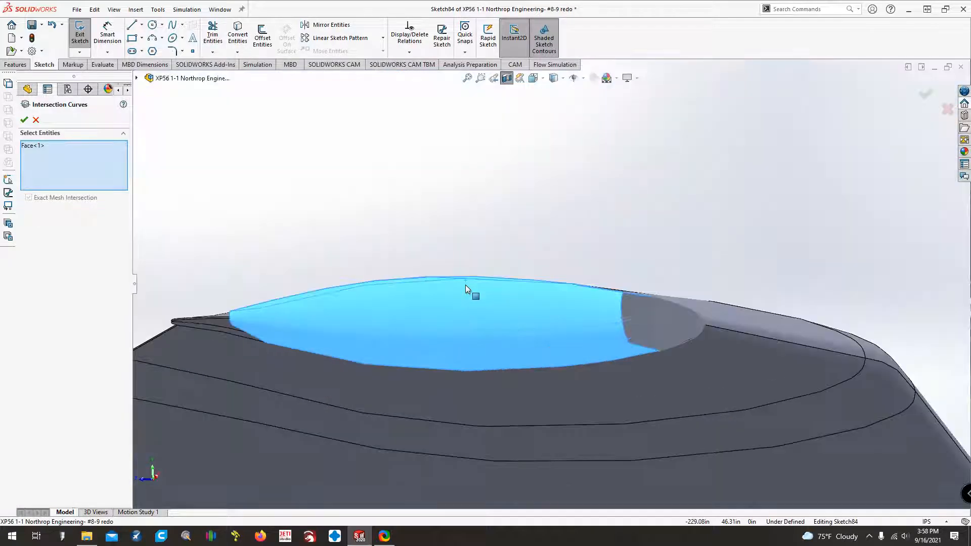
middle_click_drag(458, 366, 474, 266)
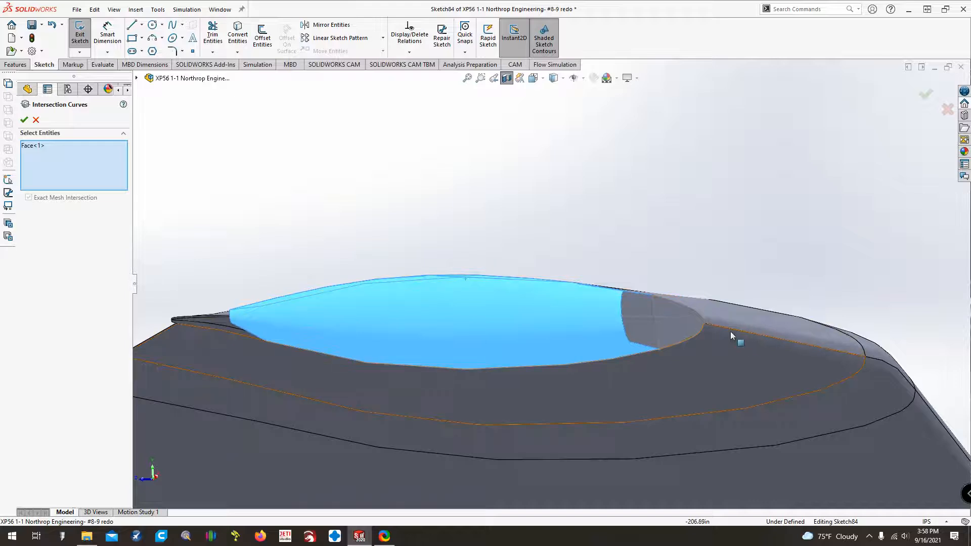
key("Down")
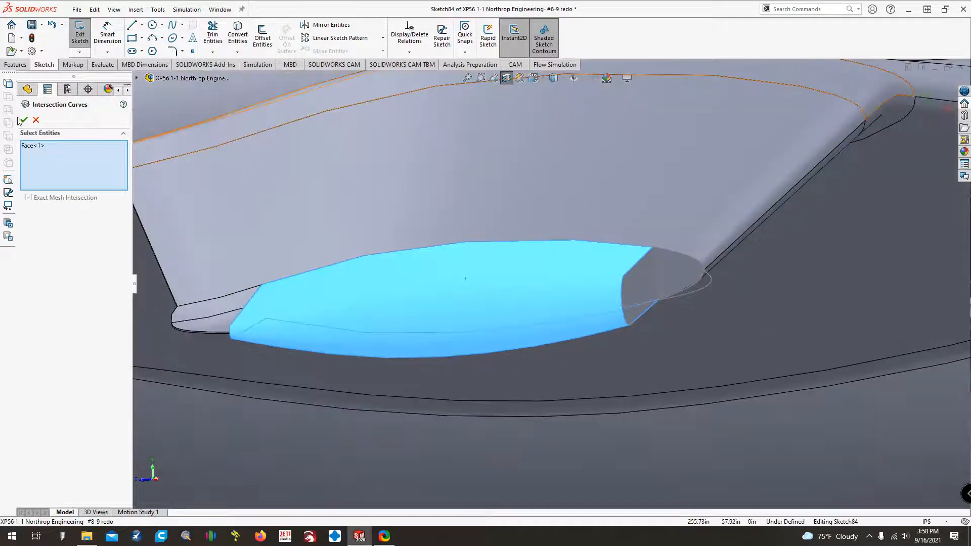
left_click(24, 120)
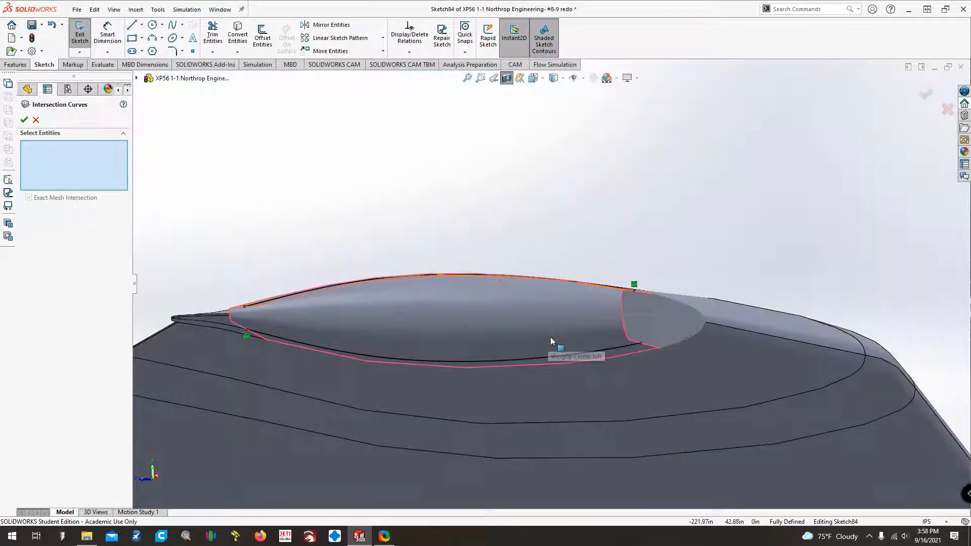
key("Up")
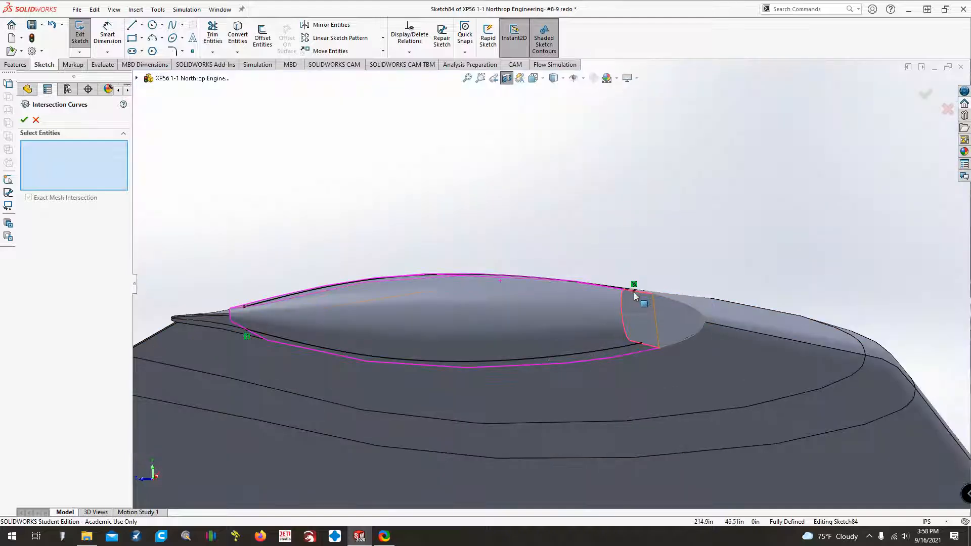
key("Escape")
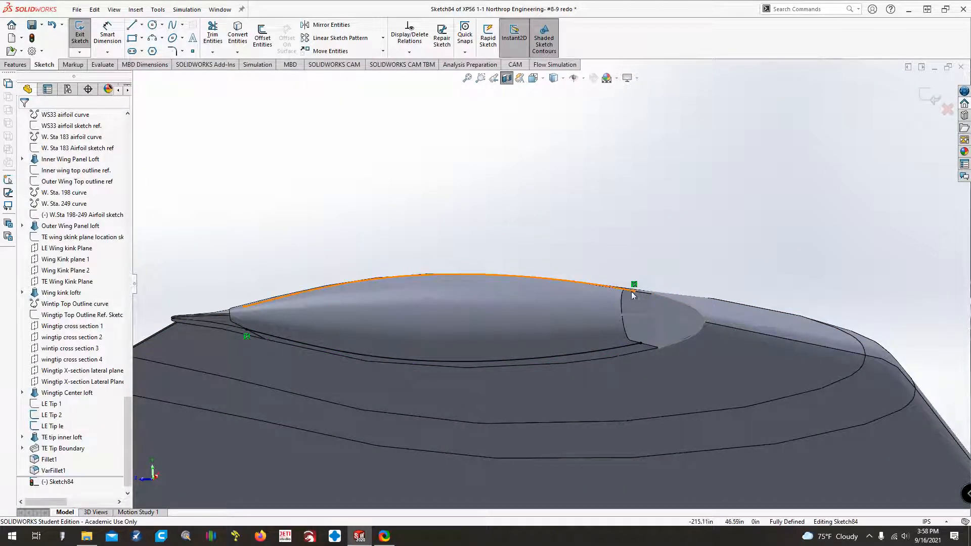
Extend the open ends of the upper and lower intersection curves beyond the loft's end face until the curves cross.
left_click_drag(636, 292, 749, 335)
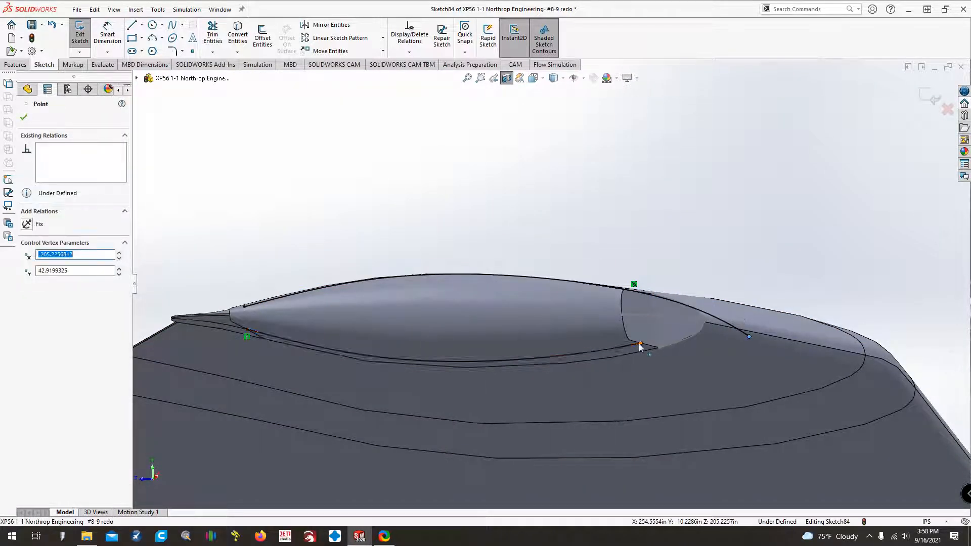
left_click_drag(641, 344, 778, 290)
key("Down")
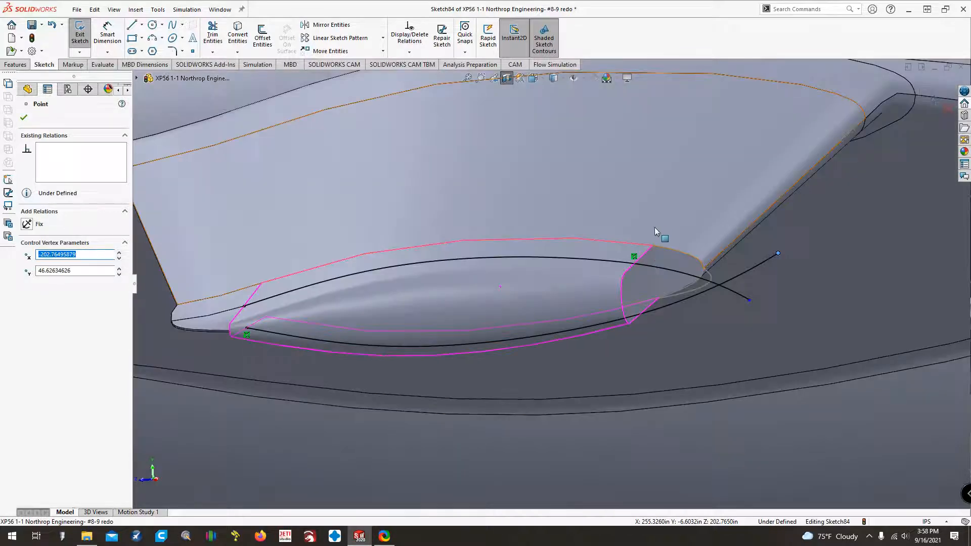
key("Up")
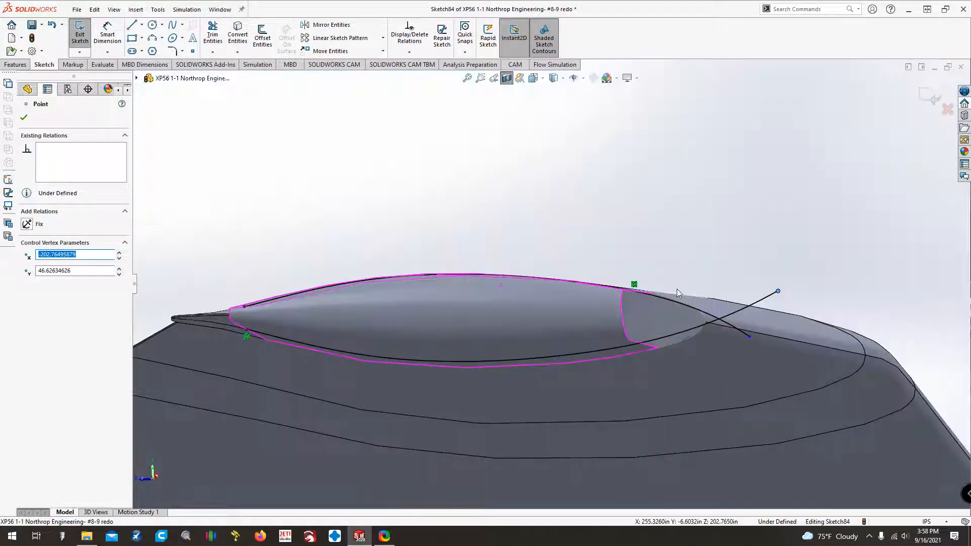
Create an intersection curve between the sketch plane and the flat leading-edge end face of the Wingtip Center loft.
left_click(237, 52)
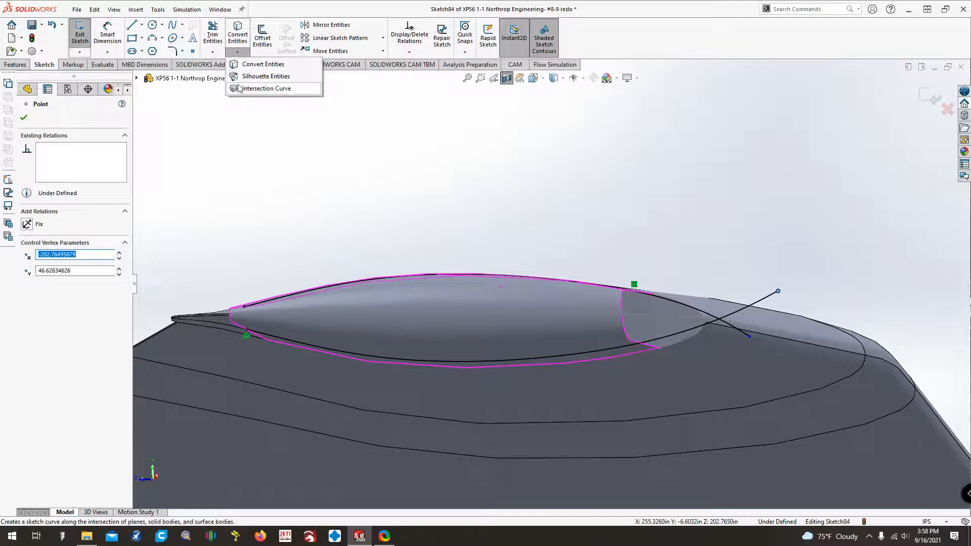
left_click(250, 89)
left_click(639, 323)
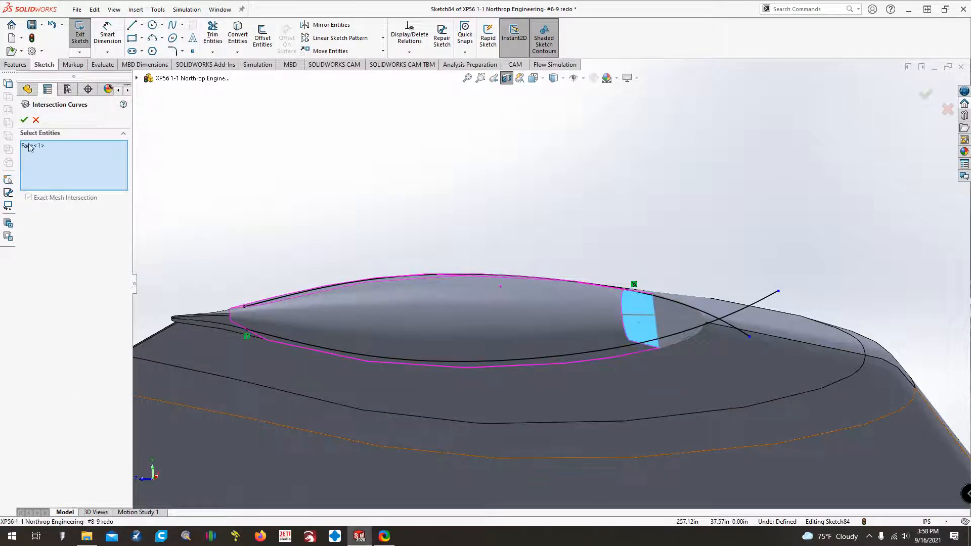
left_click(23, 120)
scroll(652, 323, "down", 5)
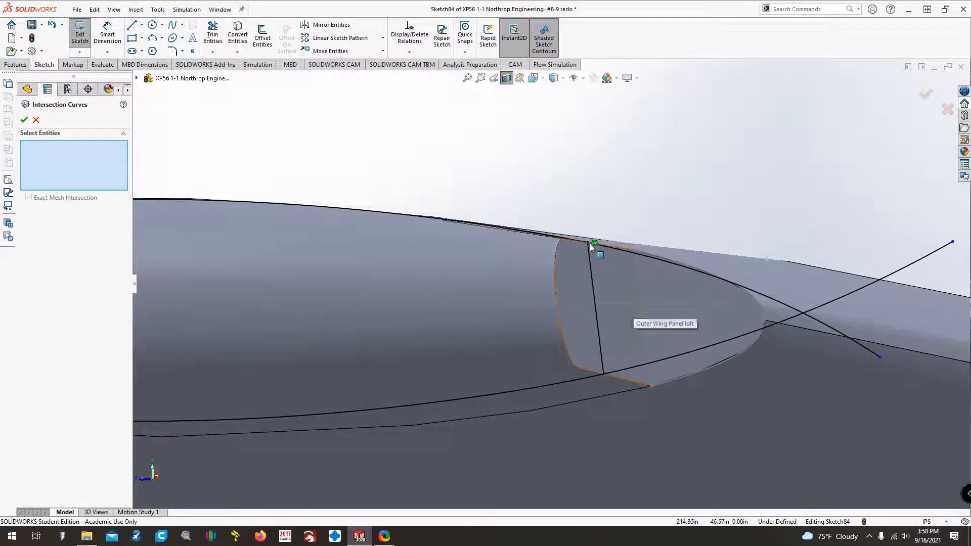
key("Escape")
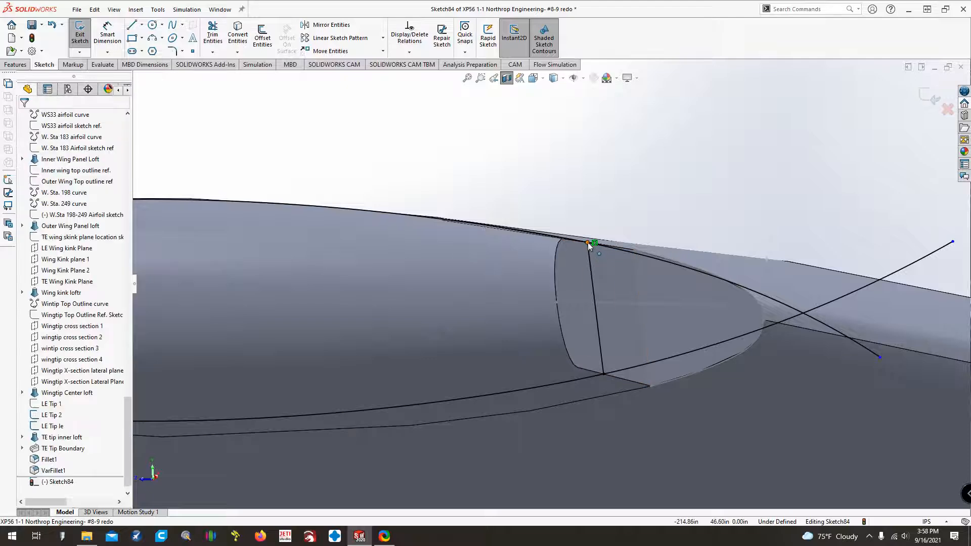
Pull both ends of the end-face line outward and make them coincident with the upper and lower curves.
left_click_drag(588, 242, 587, 205)
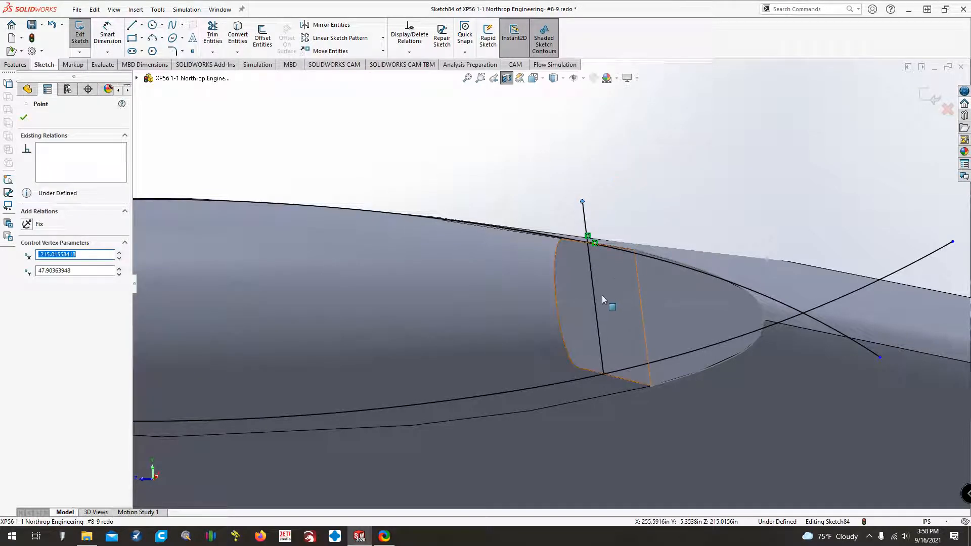
left_click(643, 258, "ctrl")
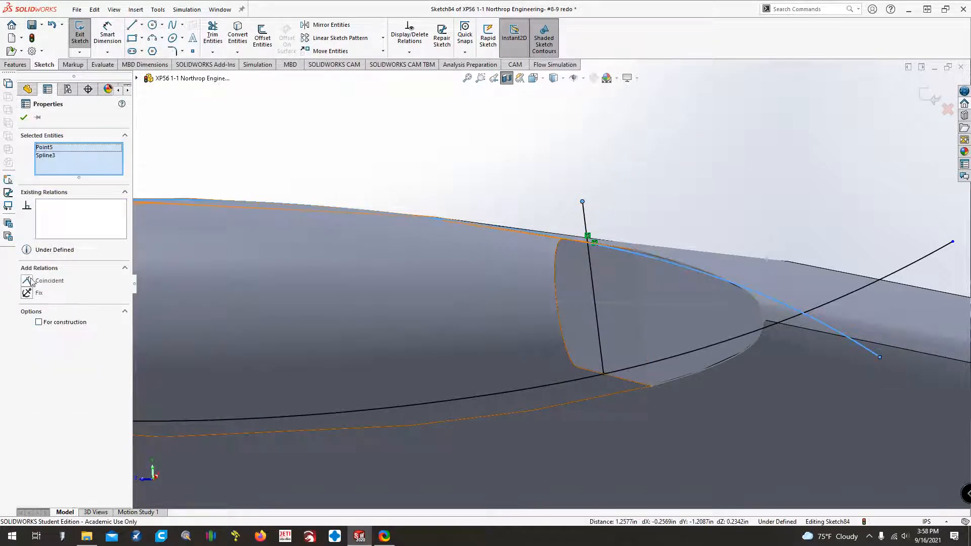
left_click(31, 280)
left_click(414, 150)
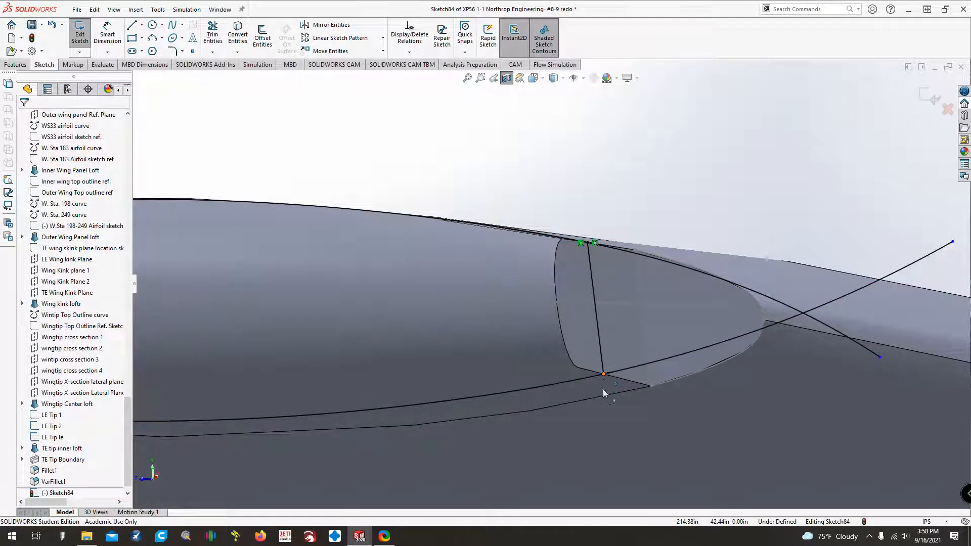
left_click(610, 424)
left_click(644, 366, "ctrl")
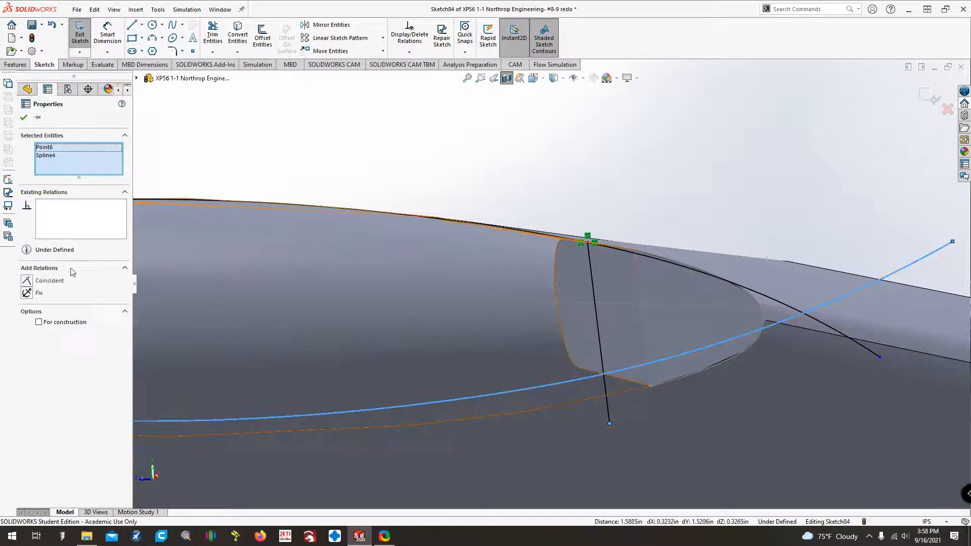
left_click(49, 281)
left_click(362, 121)
Trim away the portions of the upper and lower curves lying on the loft side of the end-face line.
left_click(213, 35)
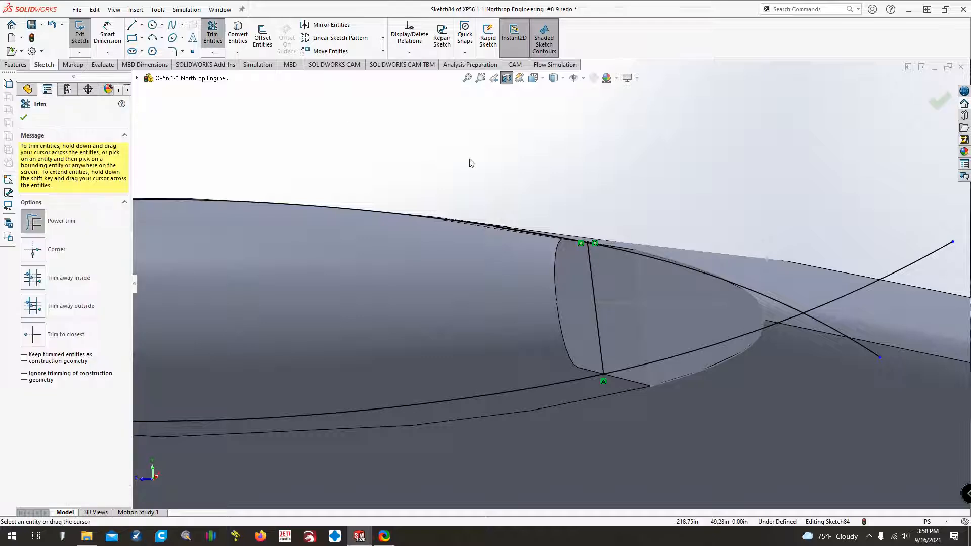
mouse_move(563, 235)
left_mouse_down()
mouse_move(529, 332)
mouse_move(553, 438)
left_mouse_up()
key("Down")
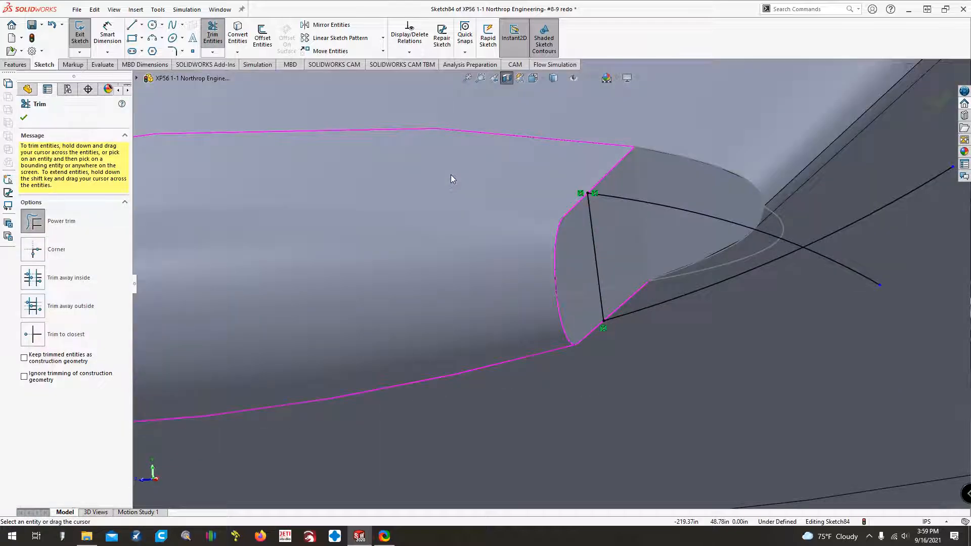
left_click(25, 118)
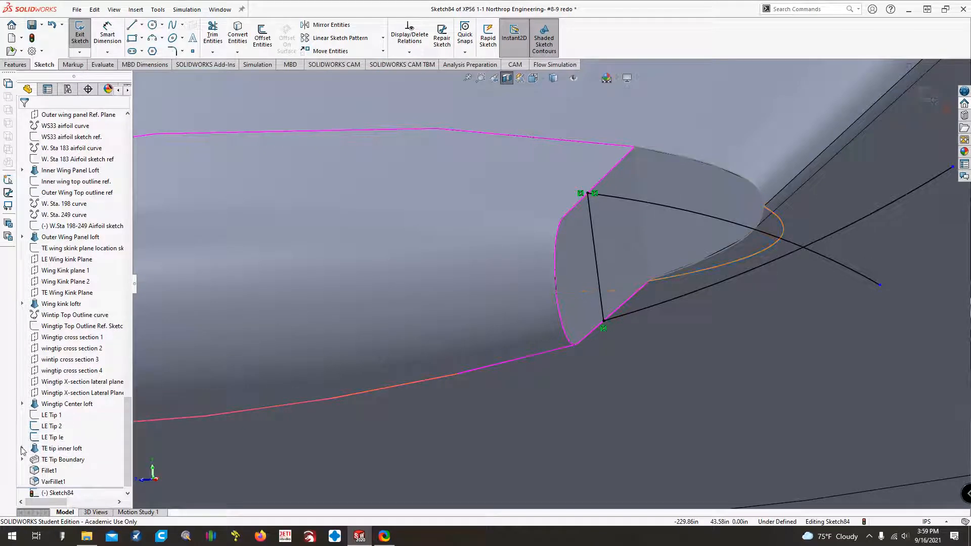
Expand the Wingtip Center loft and show its Wingtip X-section 1 sketch.
scroll(22, 450, "down", 1)
left_click(22, 394)
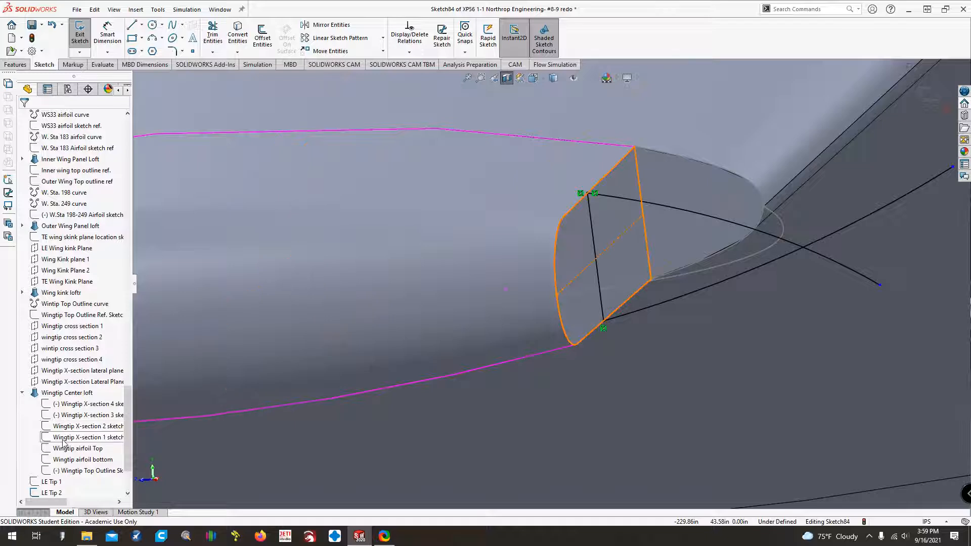
left_click(63, 438)
left_click(73, 425)
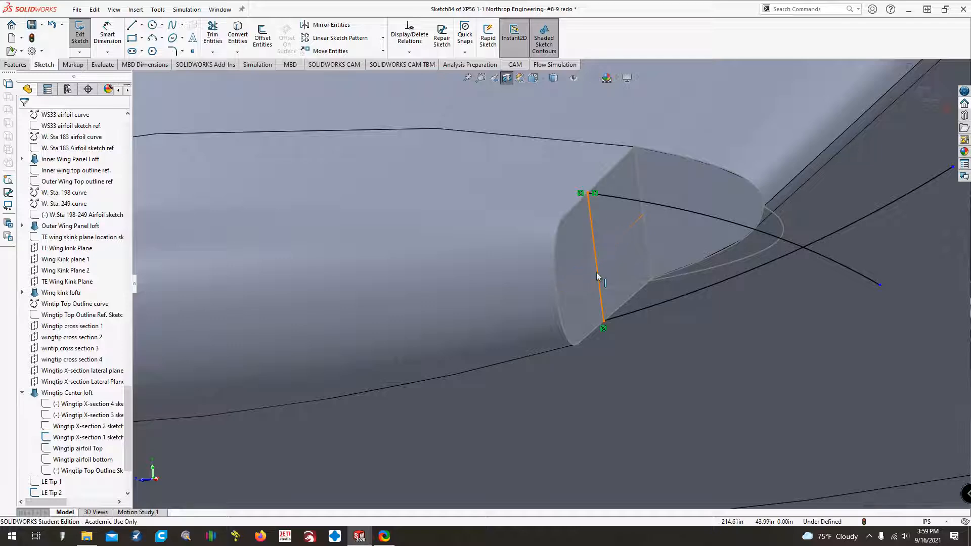
Draw a centerline about 6.9 in long from the end-face line toward the leading edge and make it perpendicular to that line.
left_click(142, 24)
left_click(152, 41)
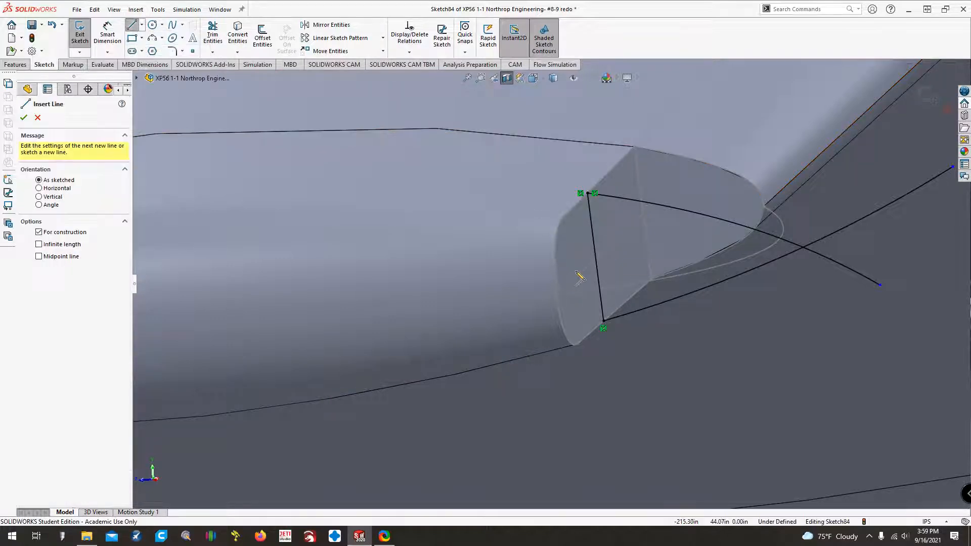
left_click(598, 269)
left_click(804, 232)
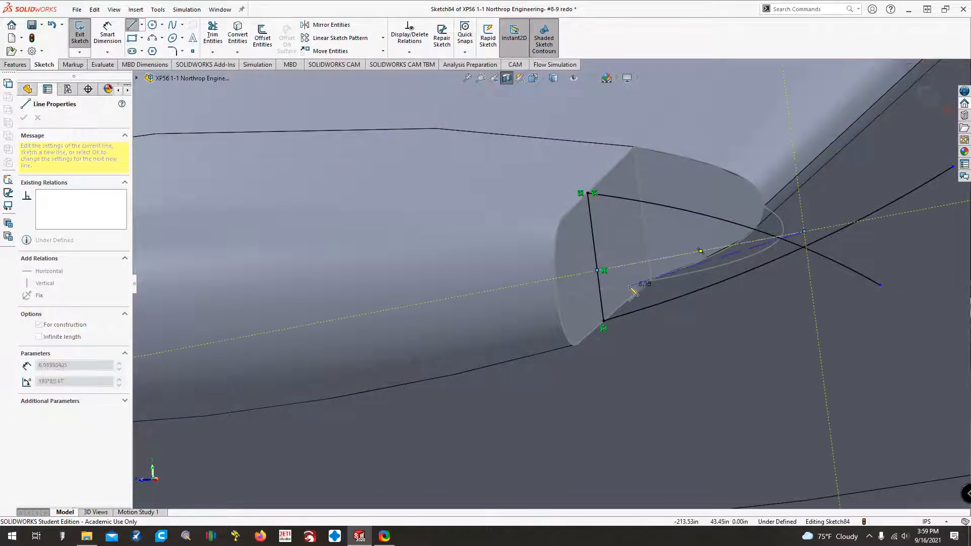
key("Escape")
left_click(632, 266)
left_click(594, 248, "ctrl")
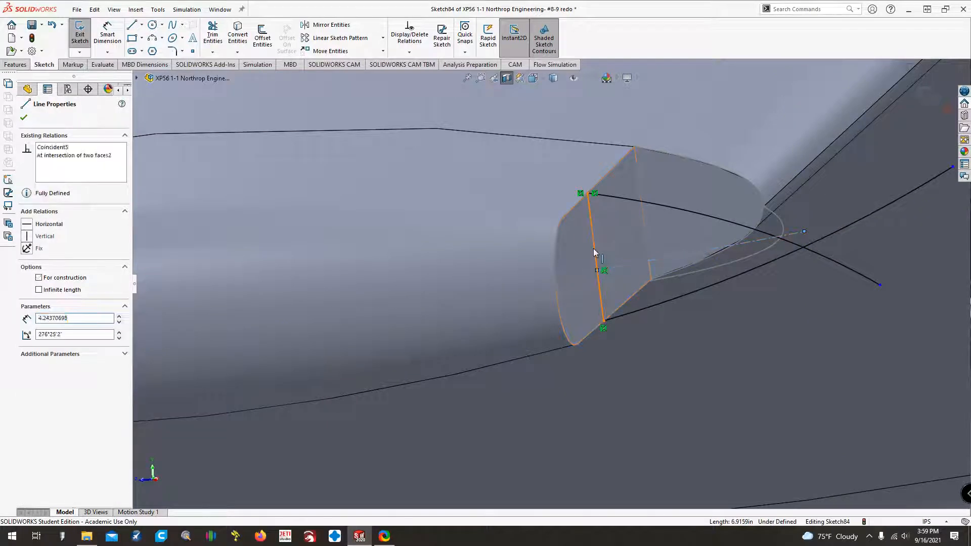
left_click(26, 317)
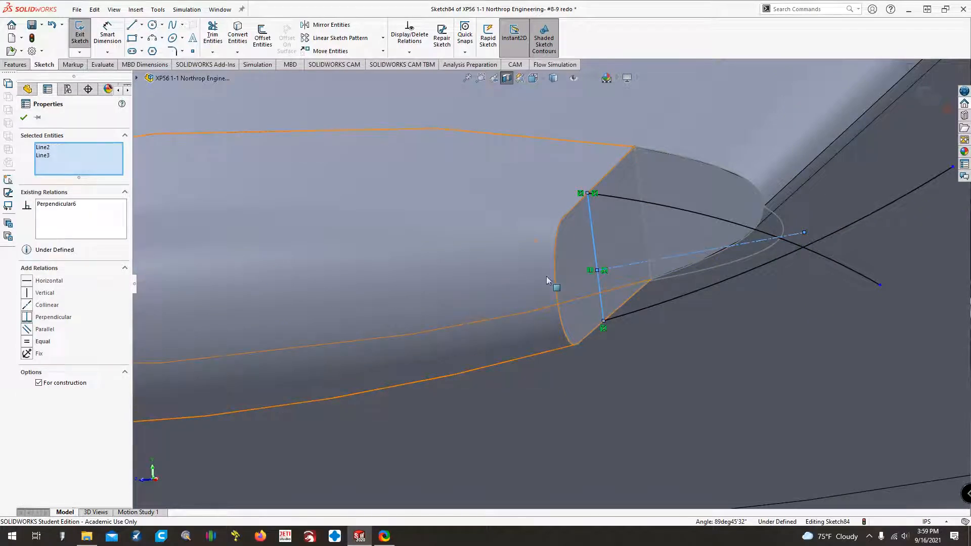
Add a pierce relation between the centerline's start point and the middle line of the Wingtip X-section 1 sketch.
left_click(596, 270)
left_click(583, 272, "ctrl")
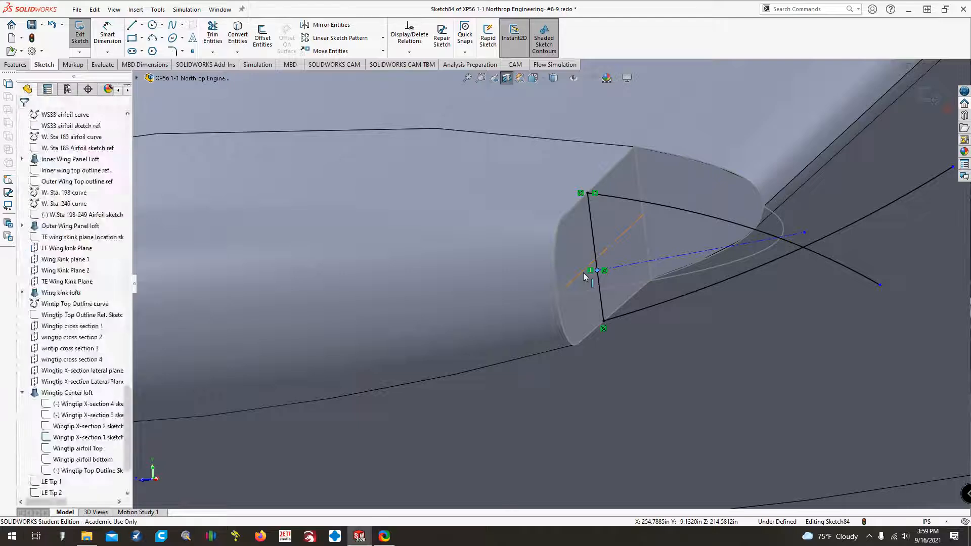
left_click(26, 305)
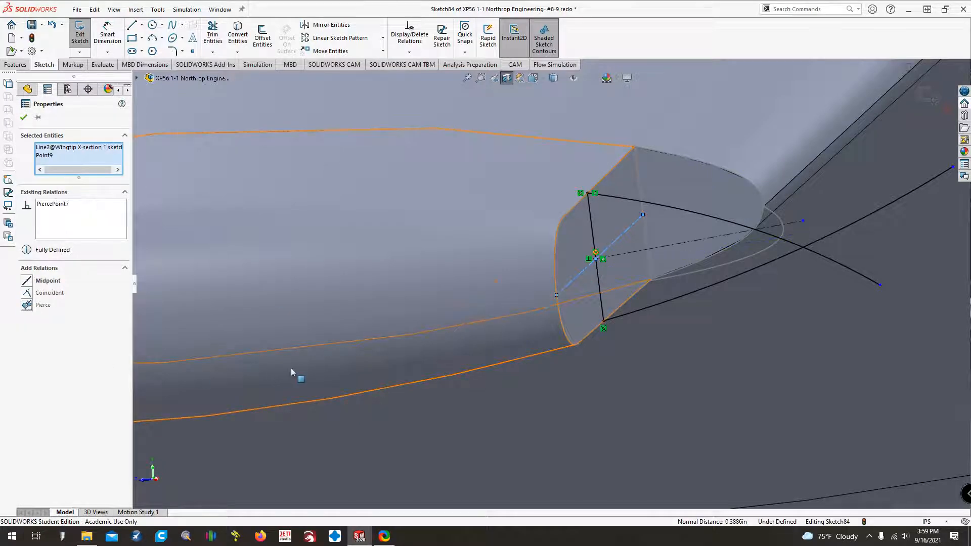
key("Escape")
key("Up")
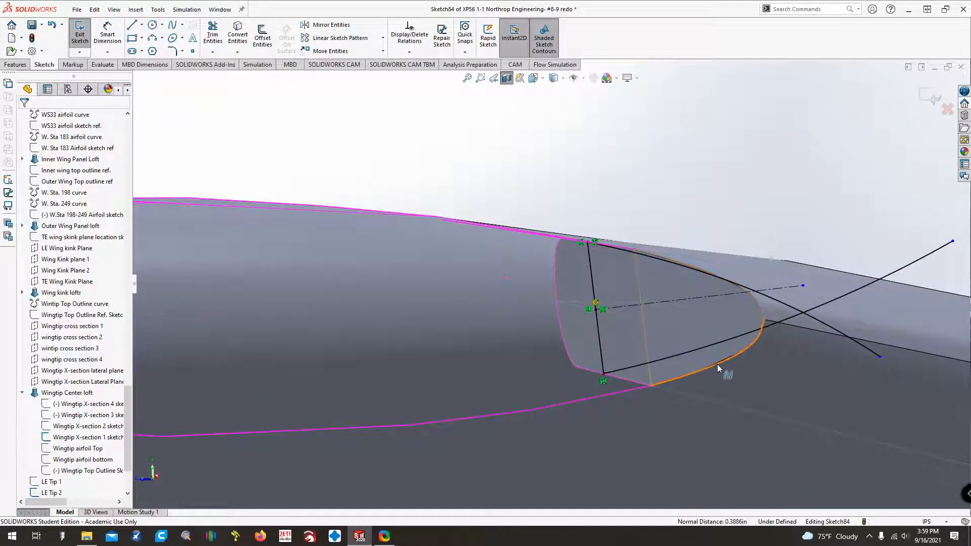
Draw a three-point arc of about 1.4 in radius between the upper and lower curves, bulging toward the leading edge.
key("Down")
key("Up")
key("Down")
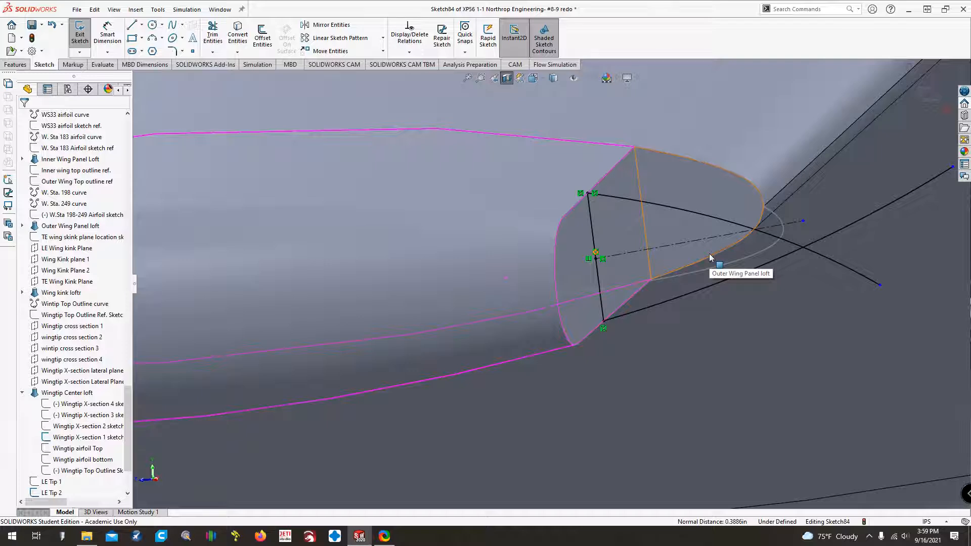
key("Up")
left_click(152, 38)
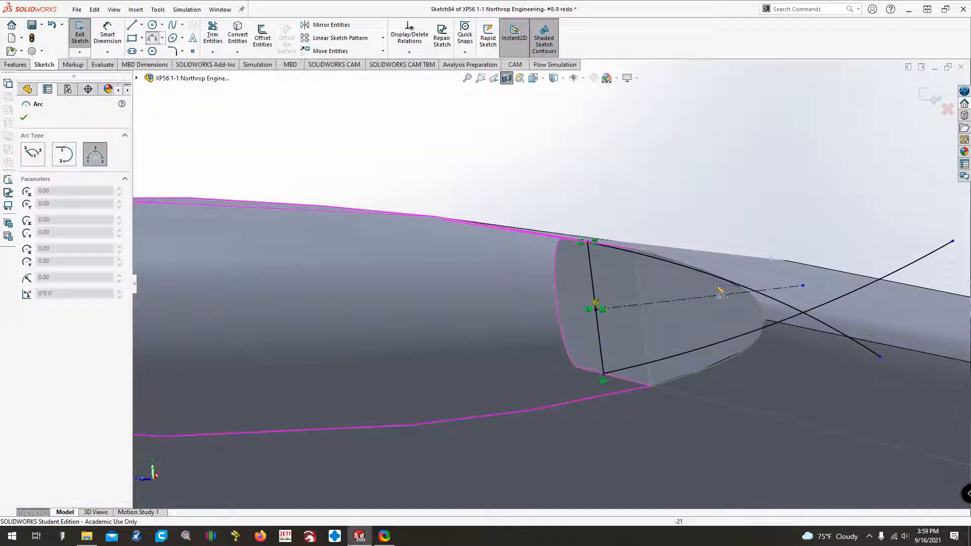
left_click(680, 264)
left_click(694, 350)
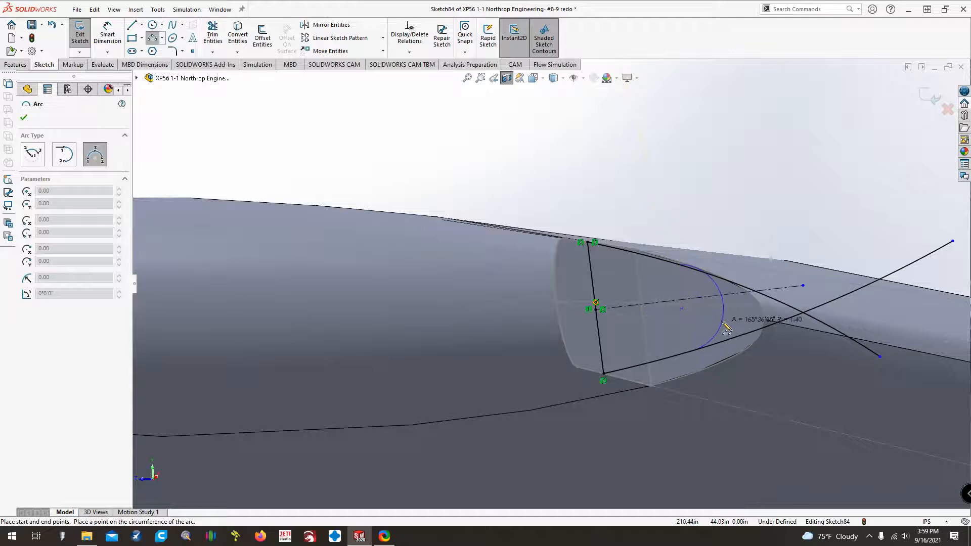
left_click(724, 301)
key("Escape")
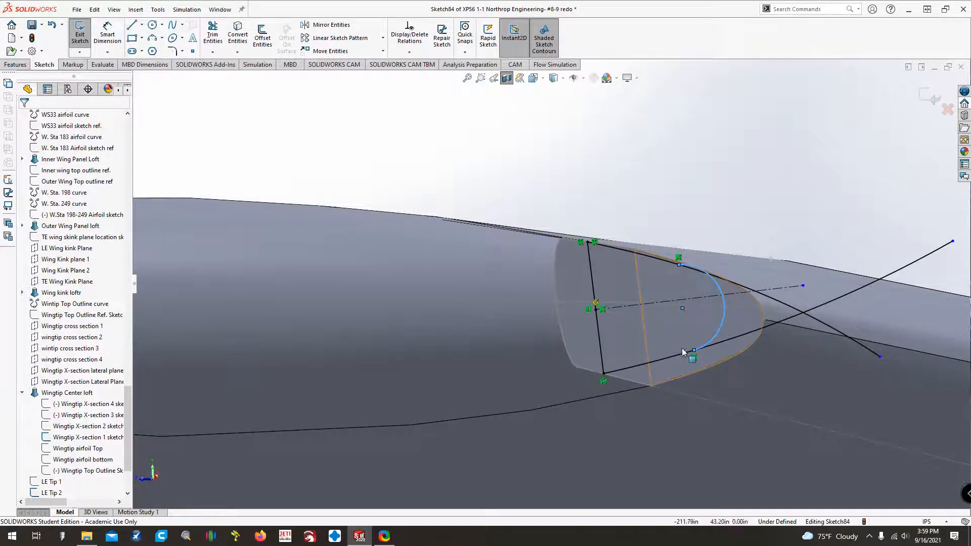
Make the arc tangent to both the upper and the lower curve.
left_click(722, 281, "ctrl")
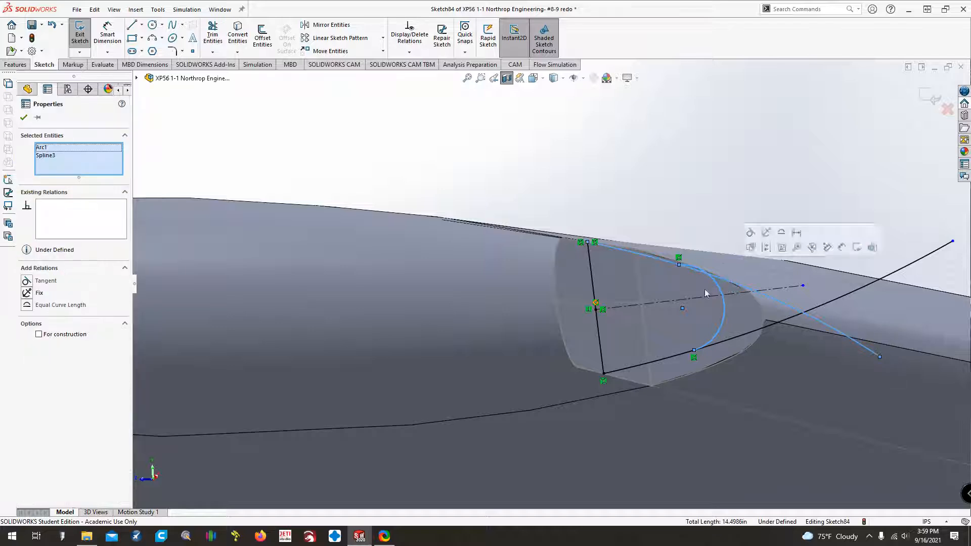
left_click(31, 281)
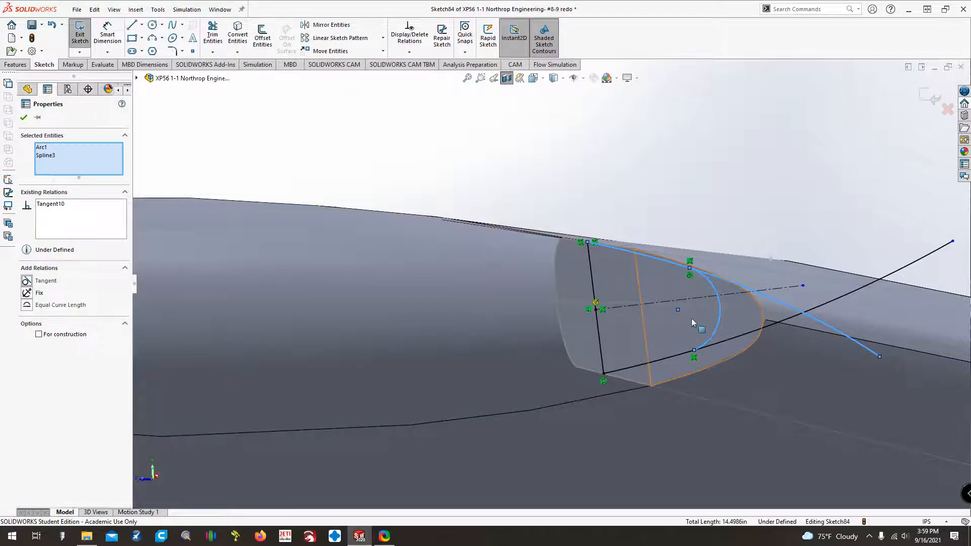
left_click(693, 321)
left_click(710, 339)
left_click(713, 345, "ctrl")
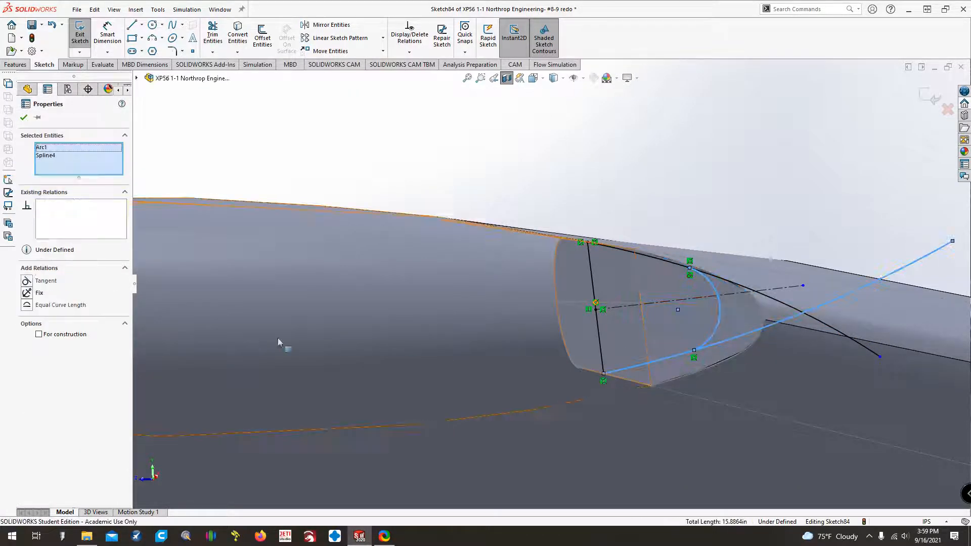
left_click(27, 281)
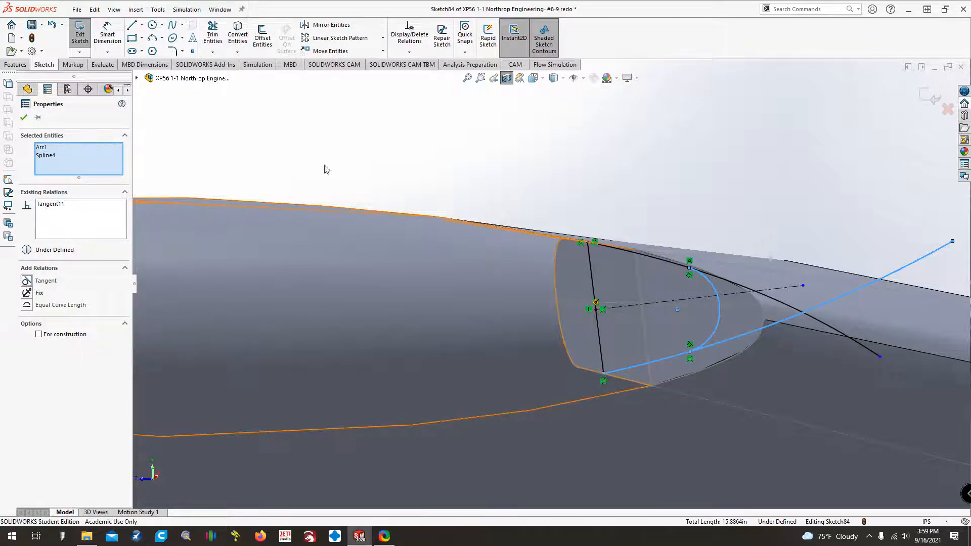
left_click(353, 160)
Place a sketch point on the arc and add a pierce relation between it and the LE Tip le spline.
left_click(192, 52)
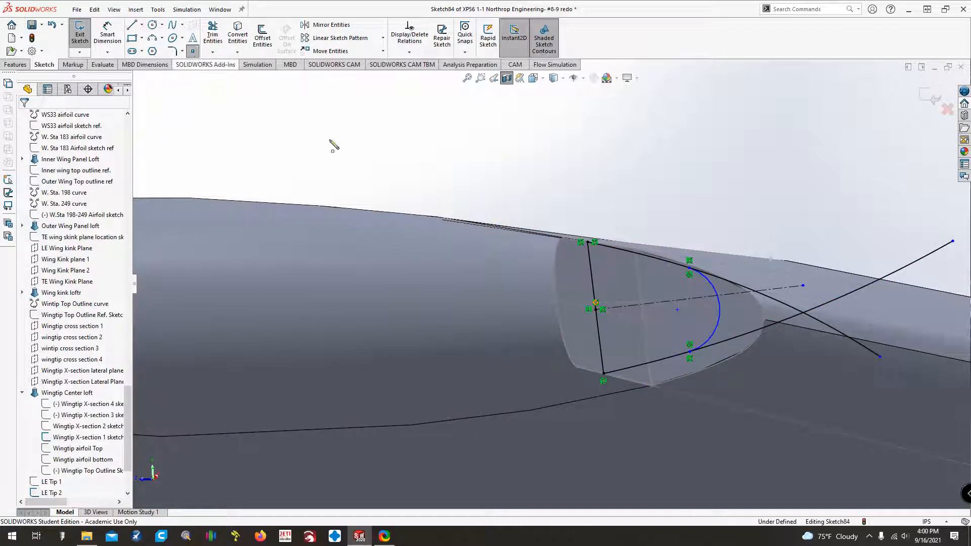
left_click(719, 317)
key("Escape")
key("Down")
key("Down")
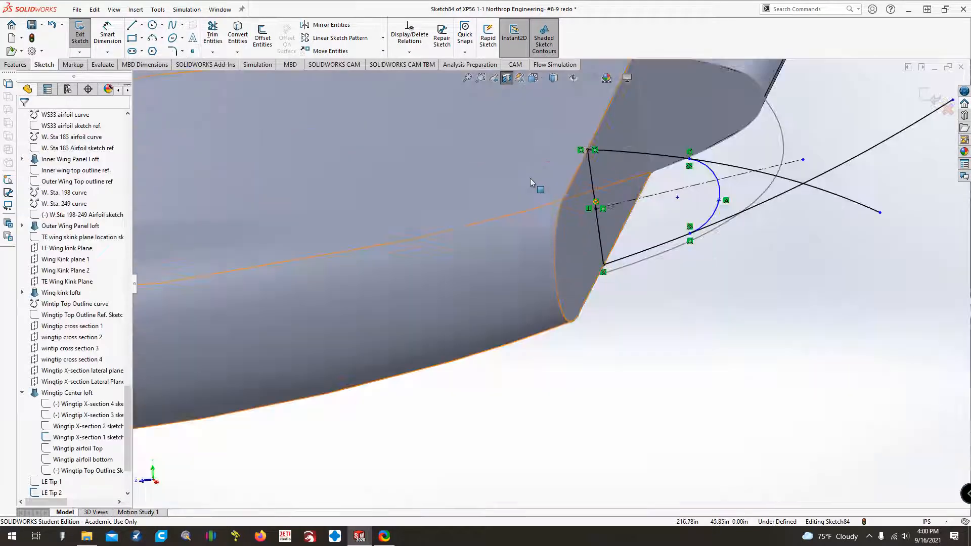
left_click(718, 201)
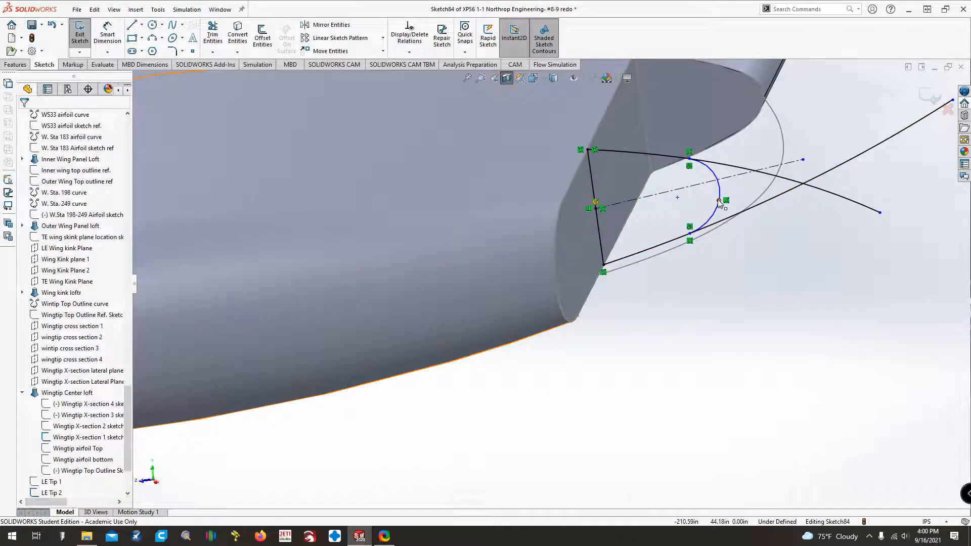
left_click(772, 191, "ctrl")
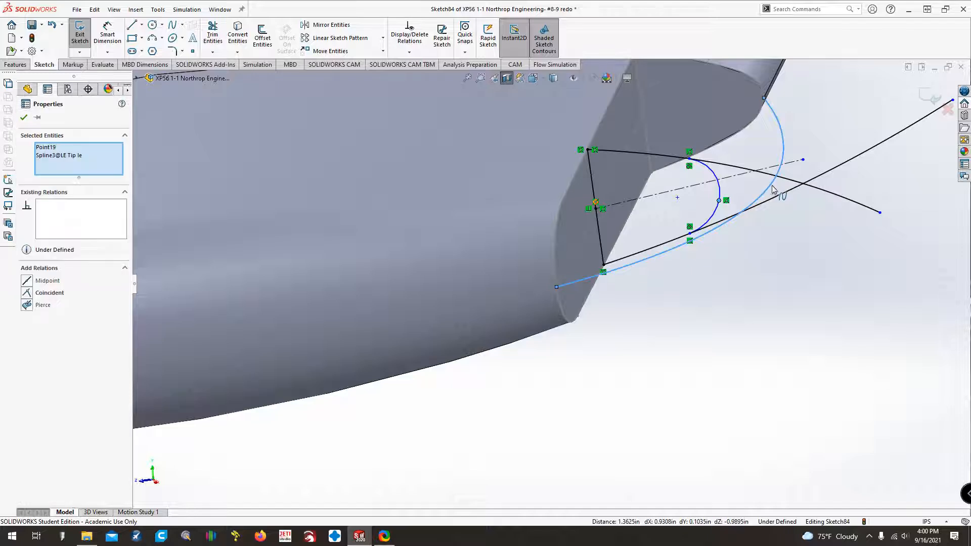
left_click(42, 305)
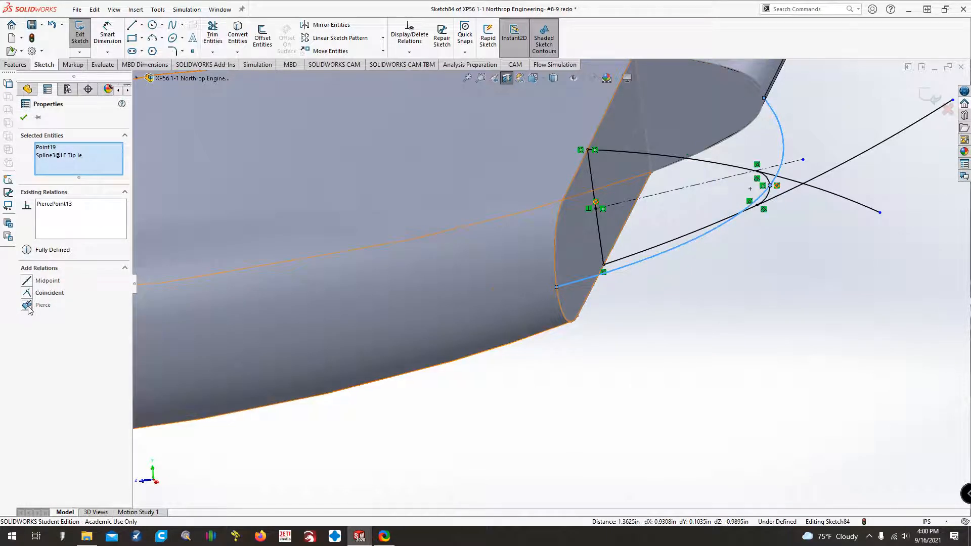
left_click(760, 256)
Trim away the portions of the upper and lower curves and the centerline that extend beyond the arc.
key("Up")
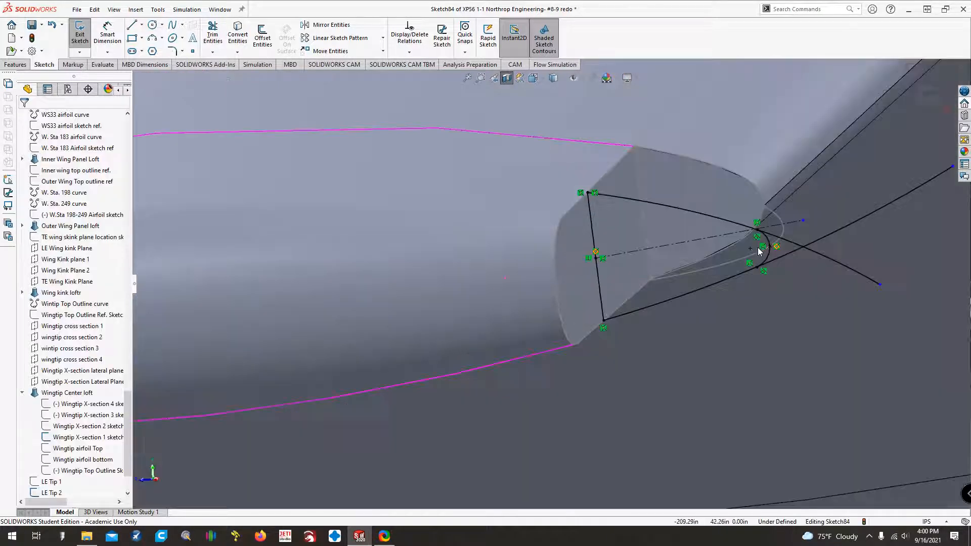
scroll(783, 246, "down", 1)
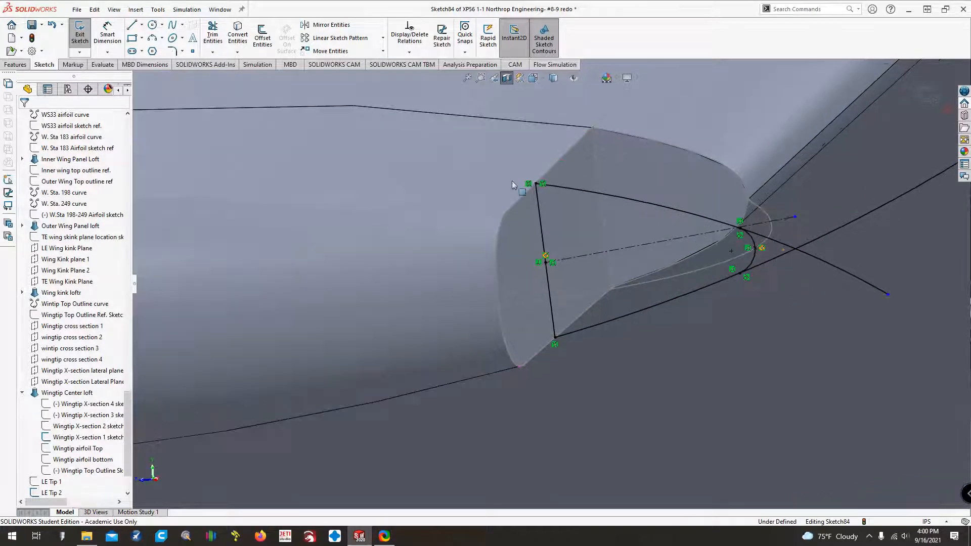
left_click(213, 42)
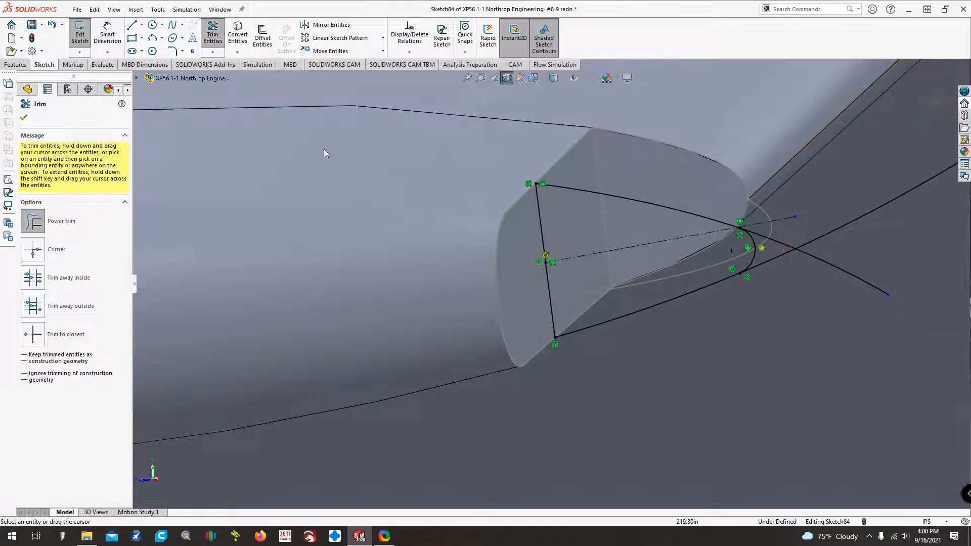
mouse_move(772, 234)
left_mouse_down()
mouse_move(776, 258)
mouse_move(849, 186)
mouse_move(806, 255)
left_mouse_up()
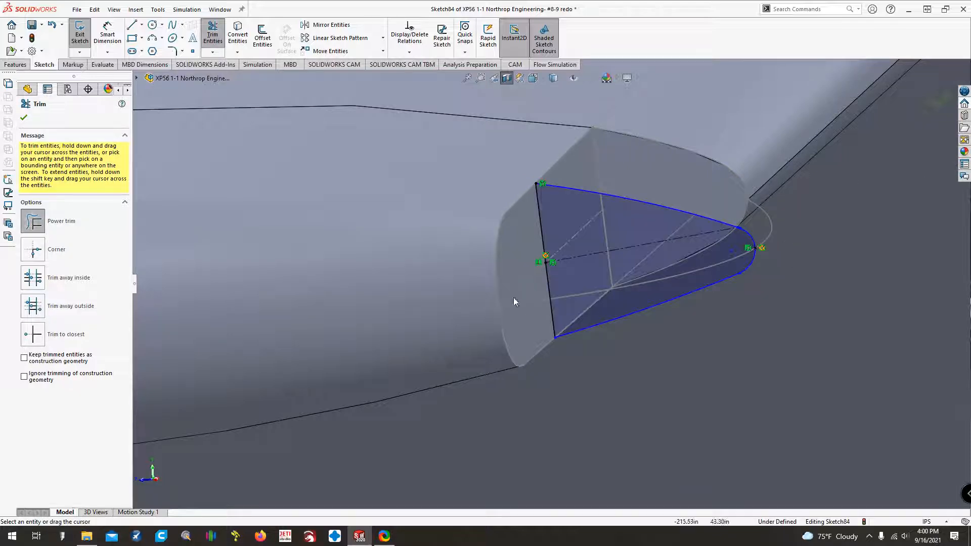
key("Escape")
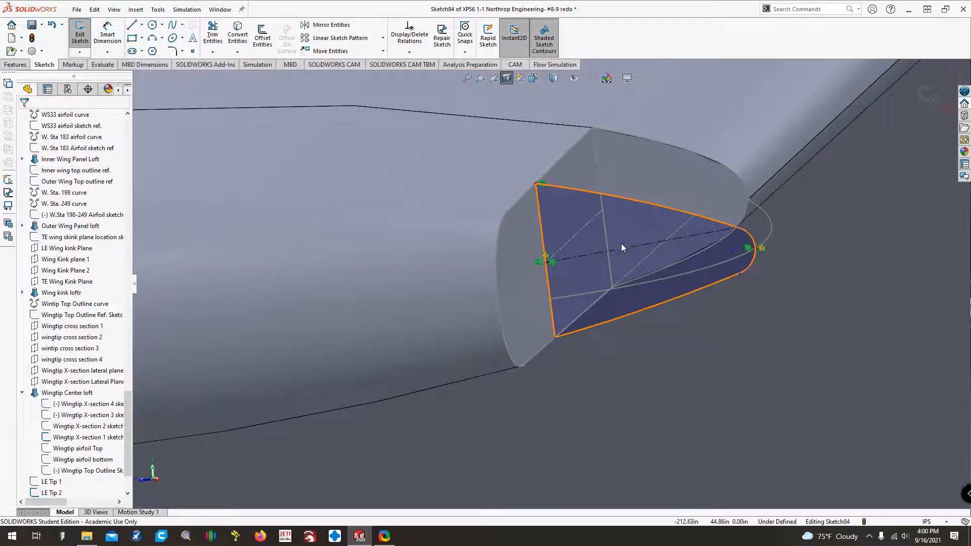
Exit the finished cross-section sketch and rename it WT LE 1.
key("Up")
key("Up")
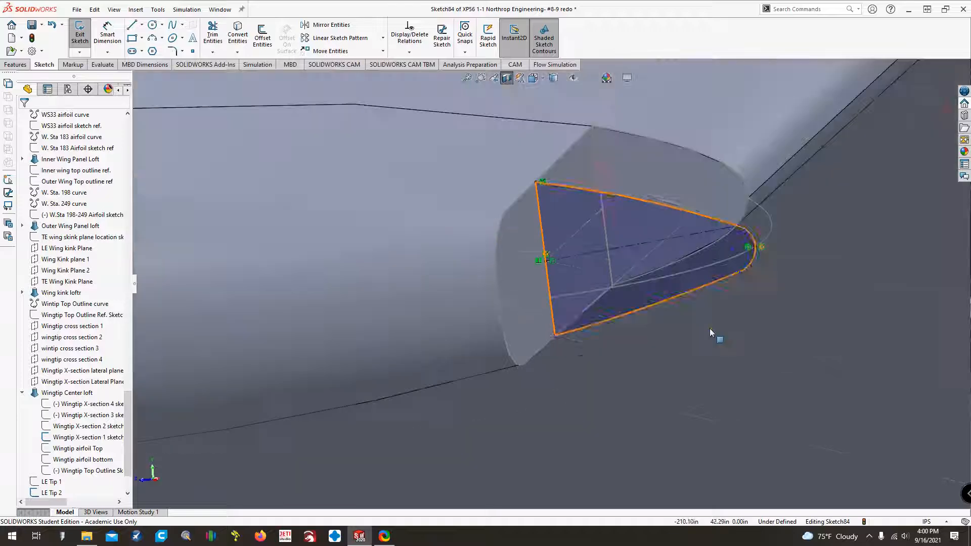
key("Down")
key("Up")
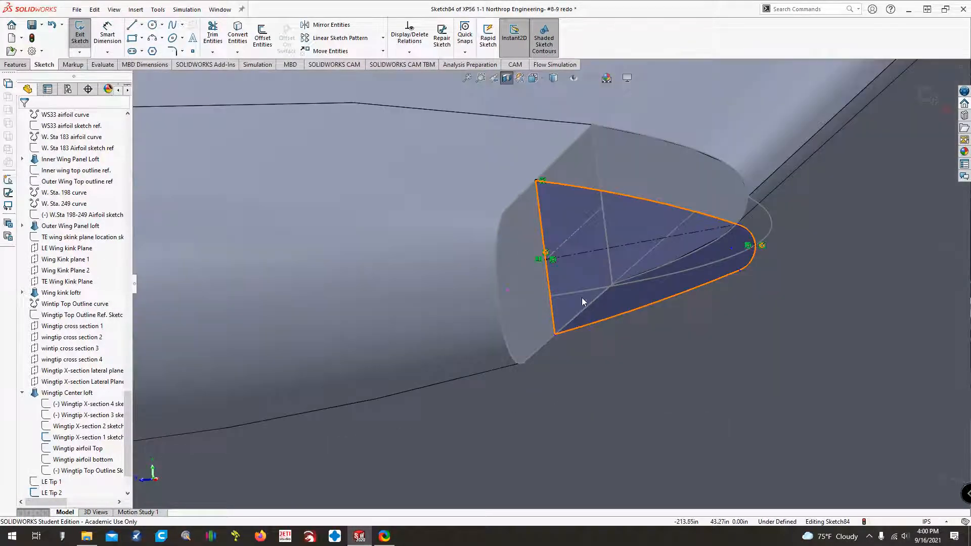
scroll(556, 237, "down", 3)
scroll(560, 252, "up", 6)
scroll(560, 253, "up", 6)
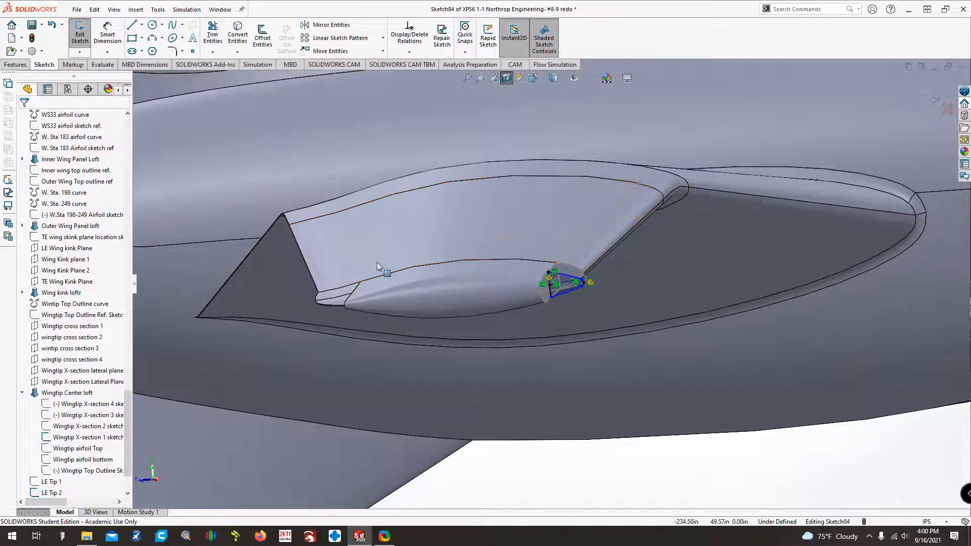
left_click(79, 36)
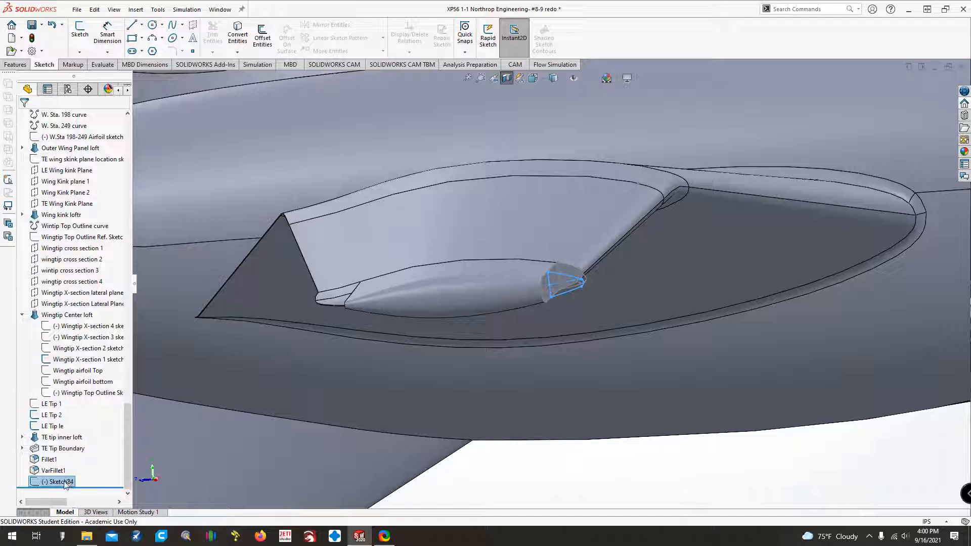
left_click(66, 483)
left_click(64, 483)
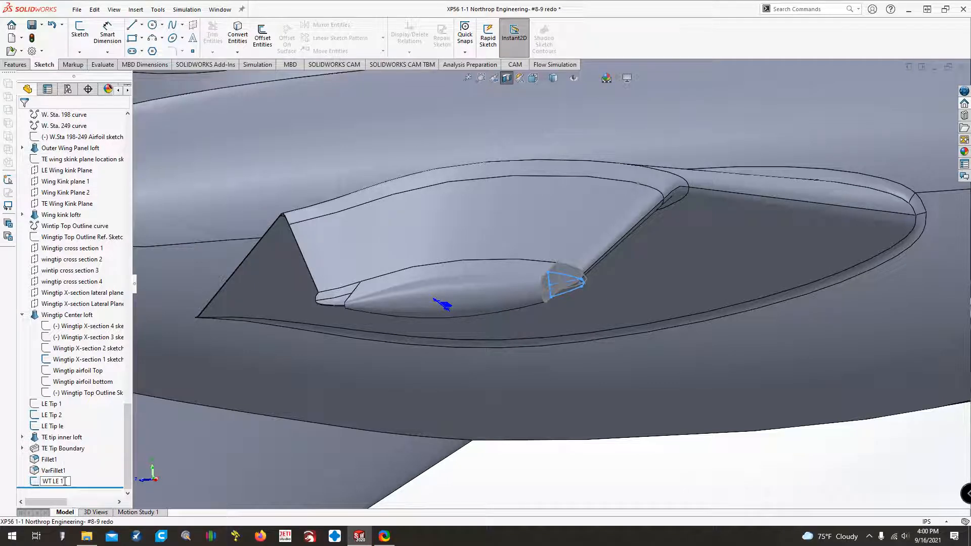
key("Return")
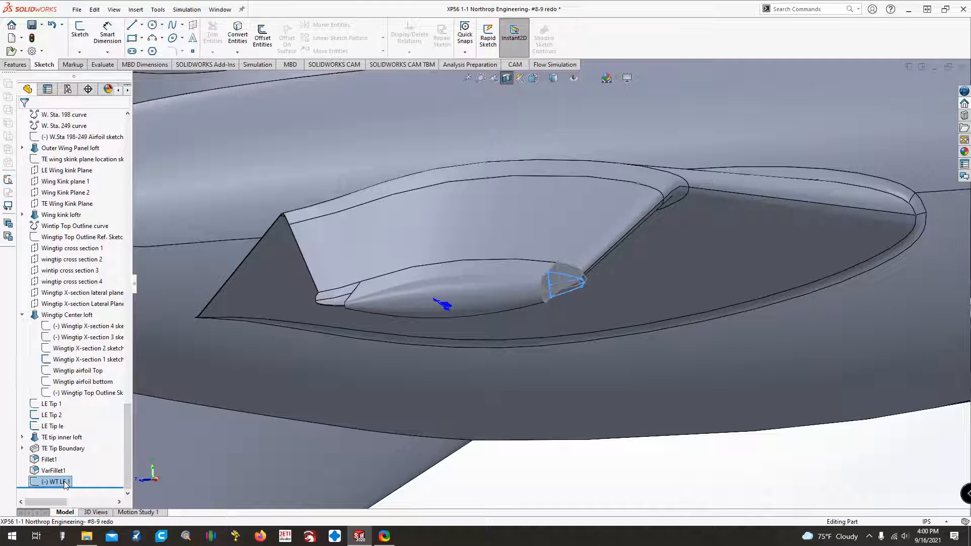
Clear the selection and save the part.
left_click(549, 483)
key("Down")
key("Down")
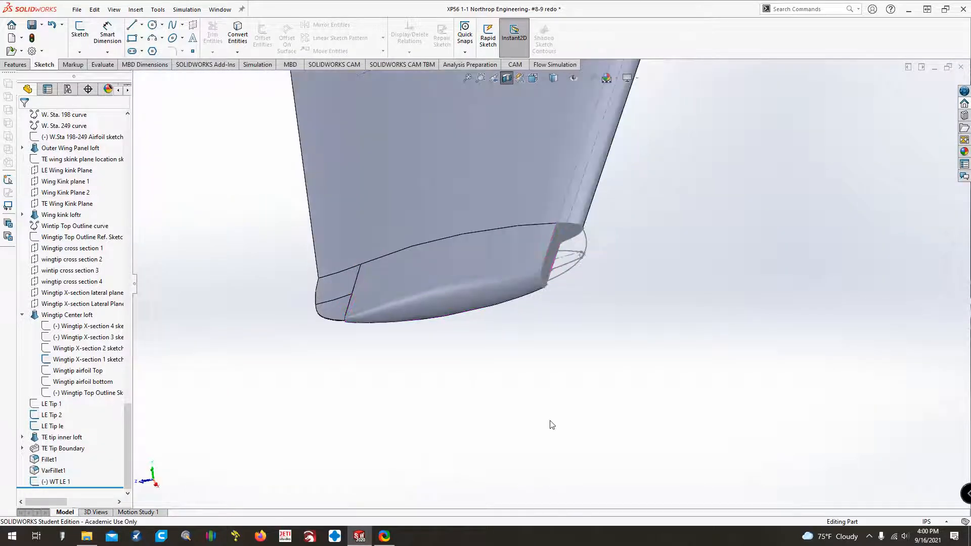
left_click(31, 25)
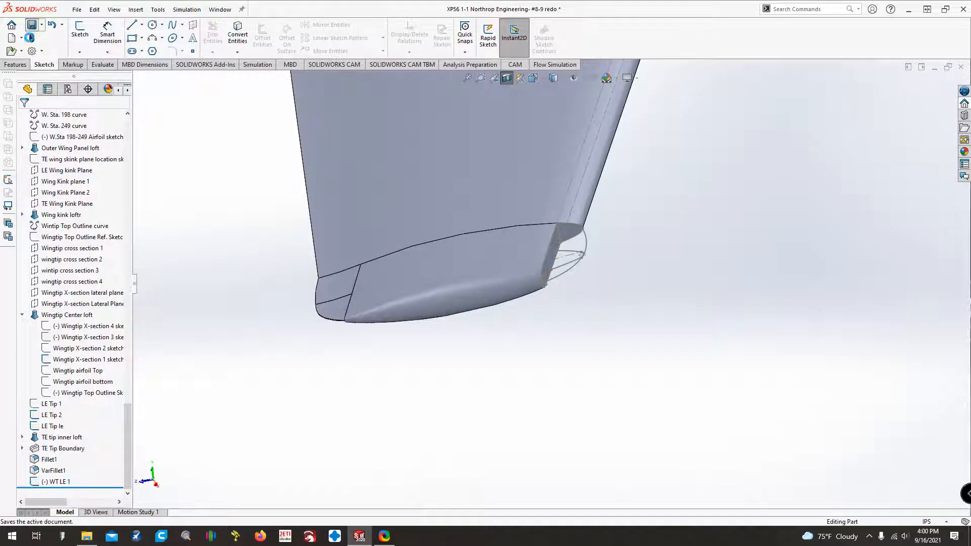
Start a new sketch on Wingtip X-section Lateral Plane 2.
right_click(66, 360)
left_click(219, 291)
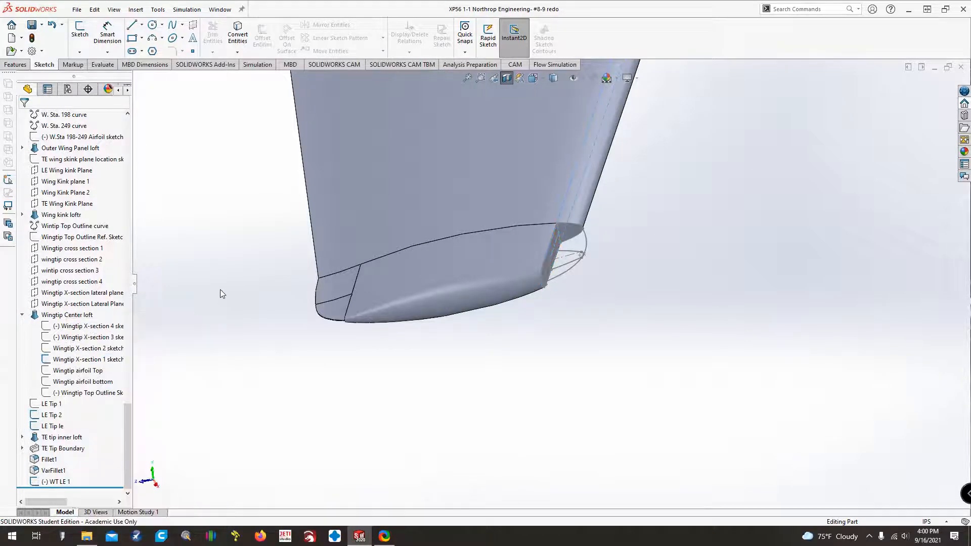
left_click(74, 304)
left_click(81, 33)
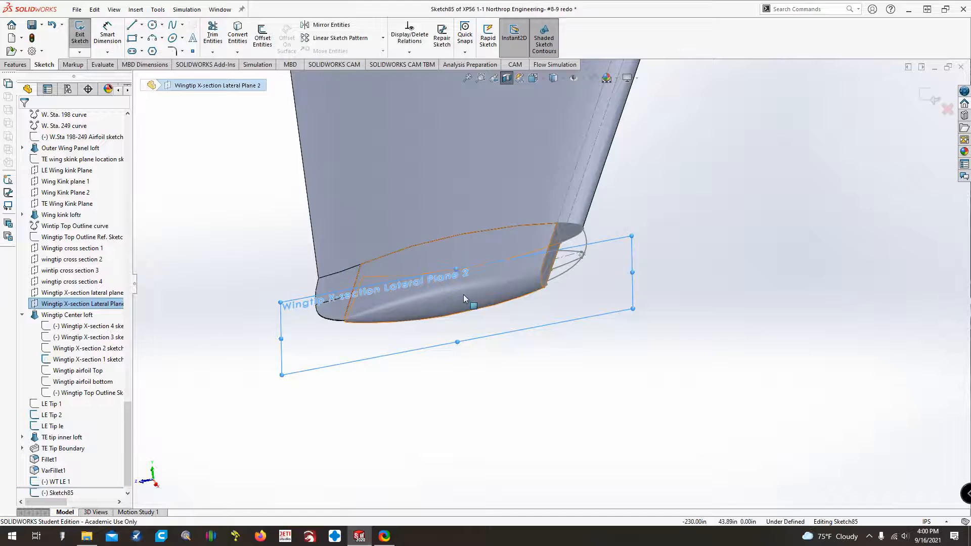
Create intersection curves where the sketch plane cuts the outer face of the Wingtip Center loft.
left_click(237, 53)
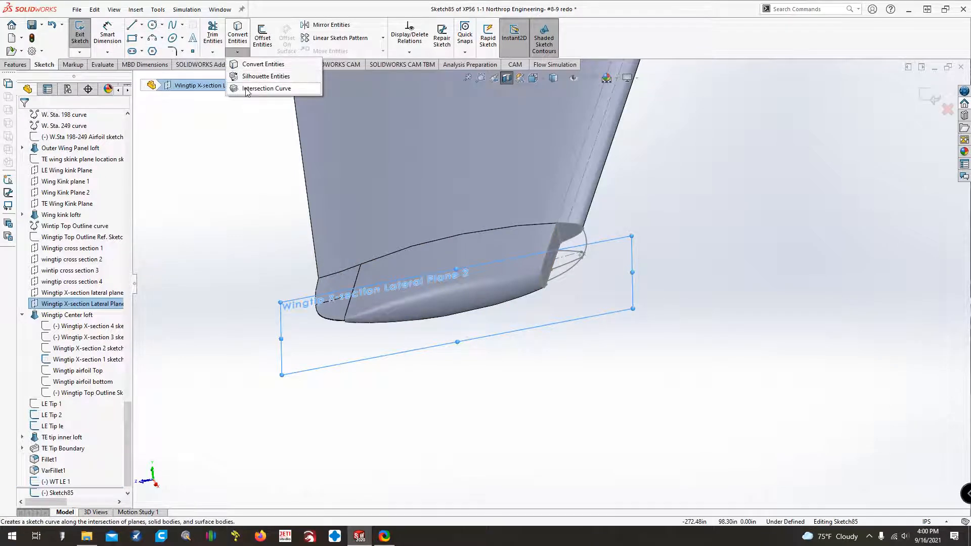
left_click(247, 89)
left_click(493, 290)
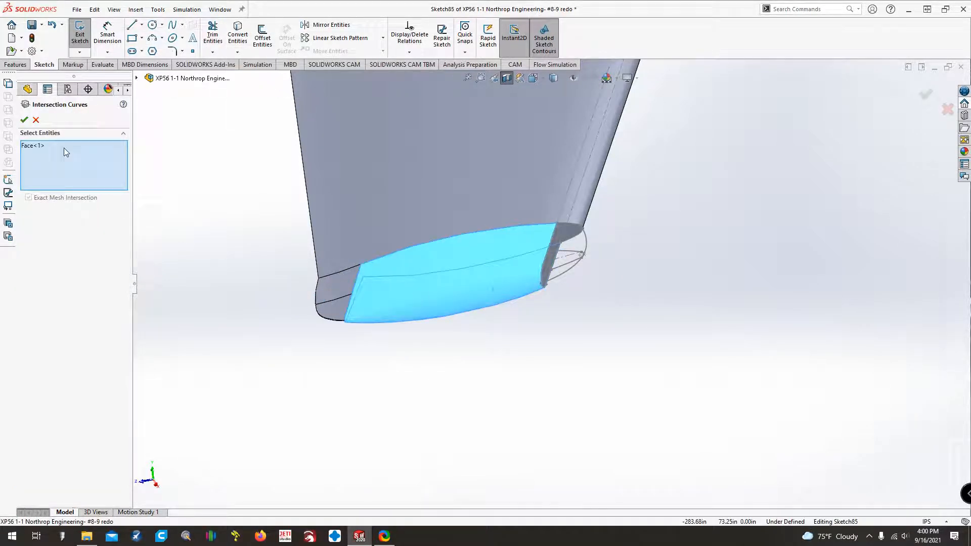
left_click(24, 120)
Extend the upper and lower intersection curves past the loft's end face toward the leading edge until they cross.
scroll(481, 344, "down", 10)
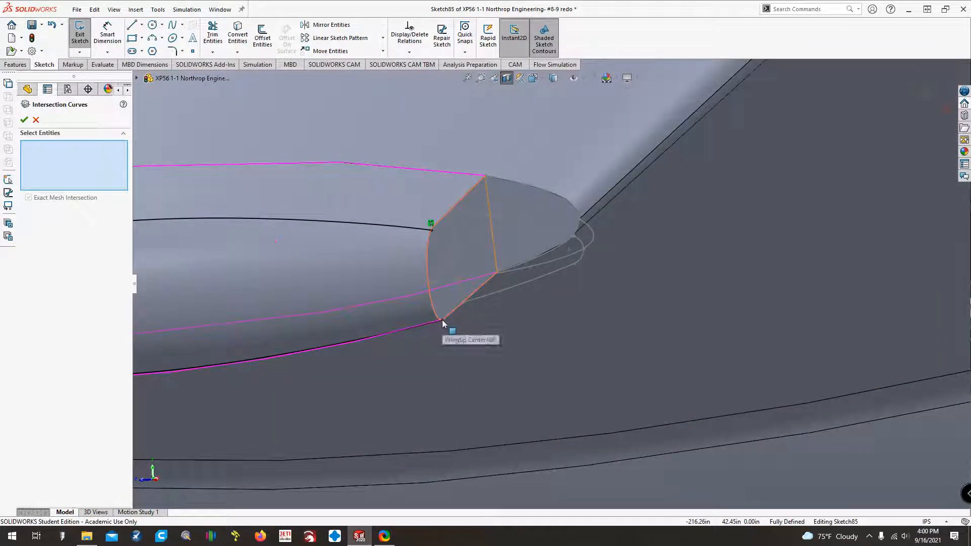
key("Escape")
left_click_drag(442, 320, 622, 184)
left_click_drag(431, 230, 651, 378)
Create an intersection curve between the sketch plane and the forward end face of the Wingtip Center loft.
left_click(237, 34)
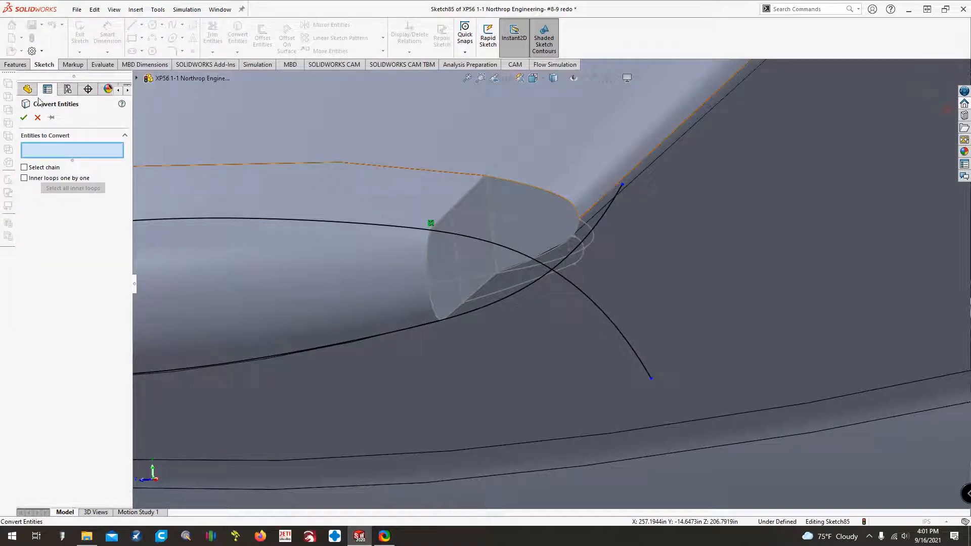
left_click(37, 117)
left_click(237, 52)
left_click(246, 87)
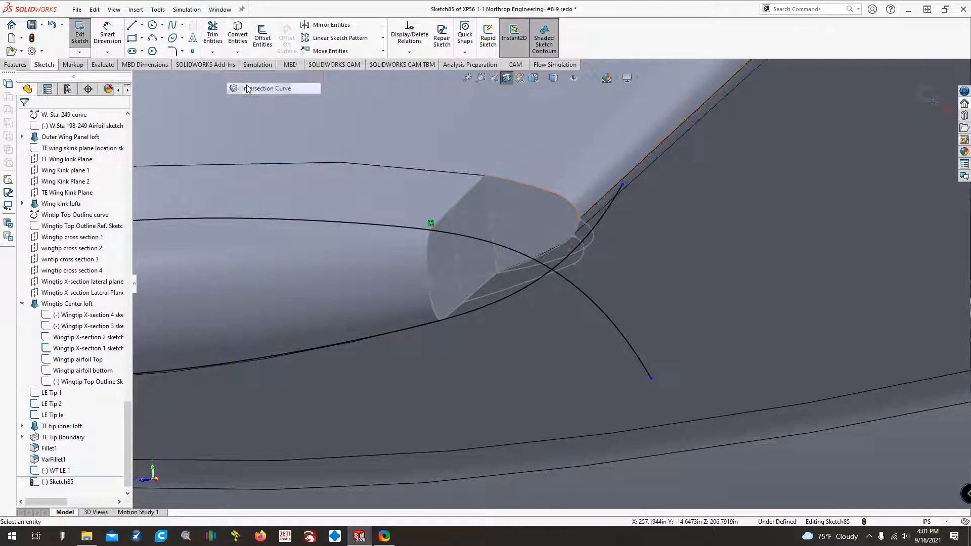
left_click(443, 284)
left_click(24, 120)
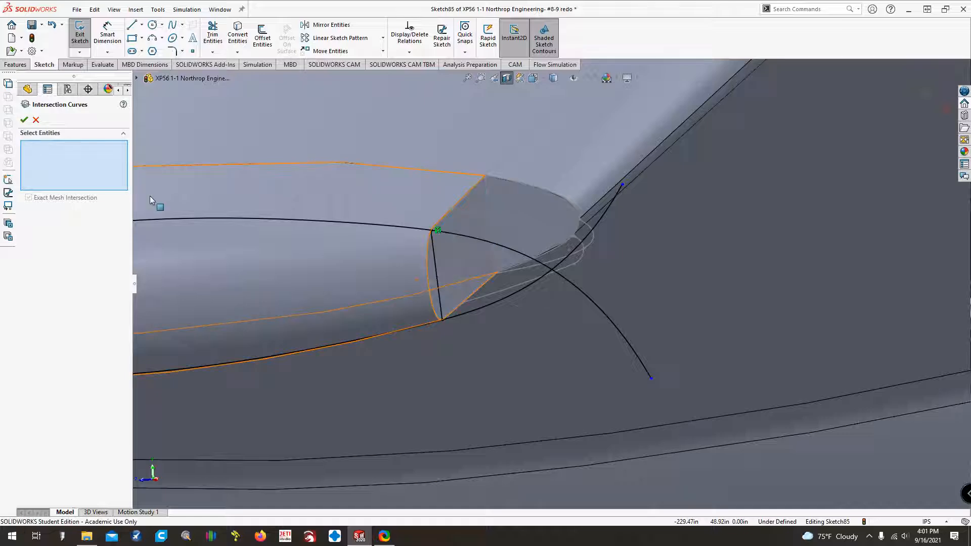
key("Escape")
Make the two ends of the end-face intersection line coincident with the upper and lower intersection curves.
left_click(431, 224)
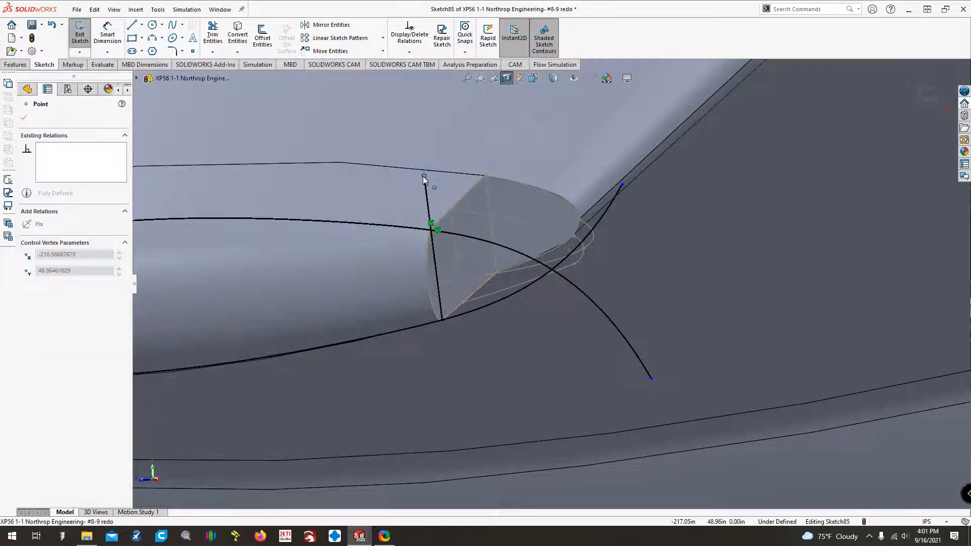
left_click(451, 236, "ctrl")
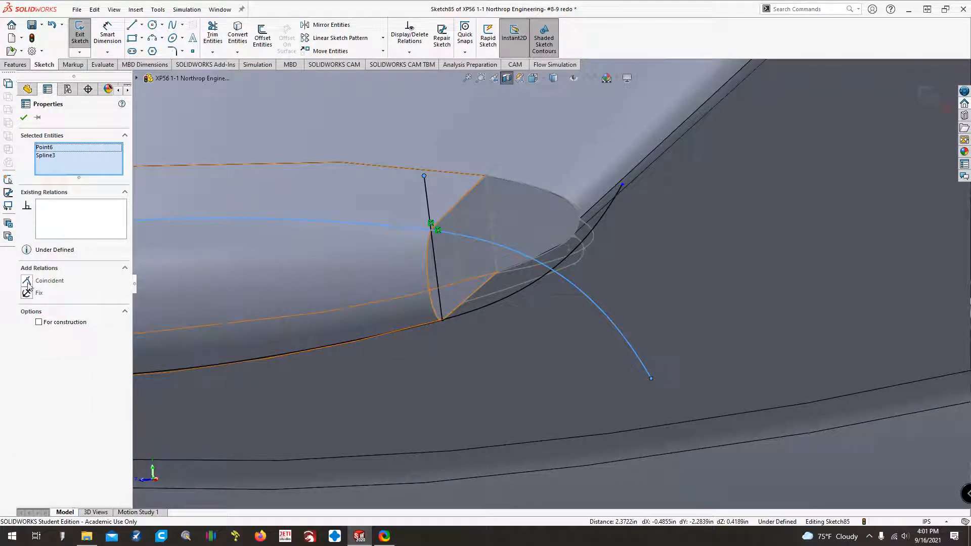
left_click(28, 286)
left_click_drag(441, 324, 444, 375)
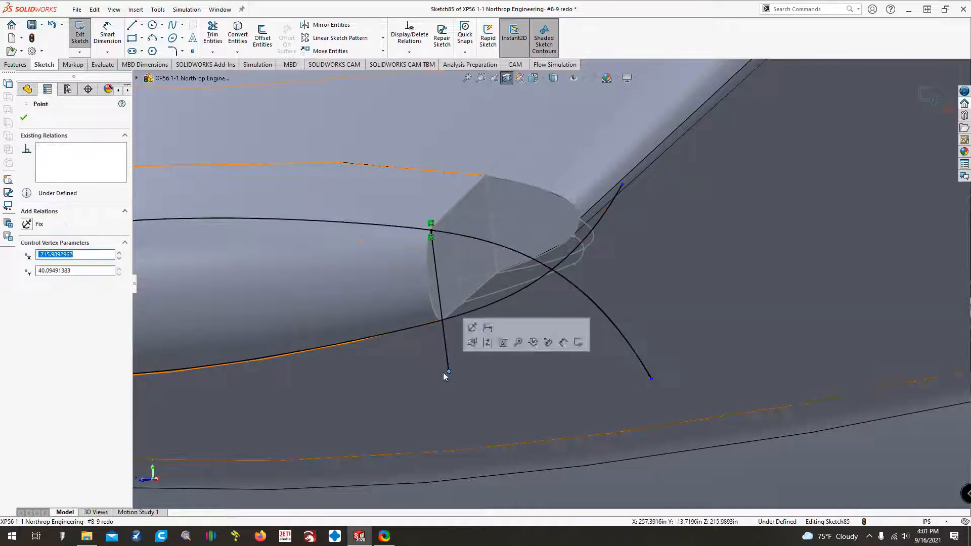
left_click(428, 324, "ctrl")
left_click(27, 283)
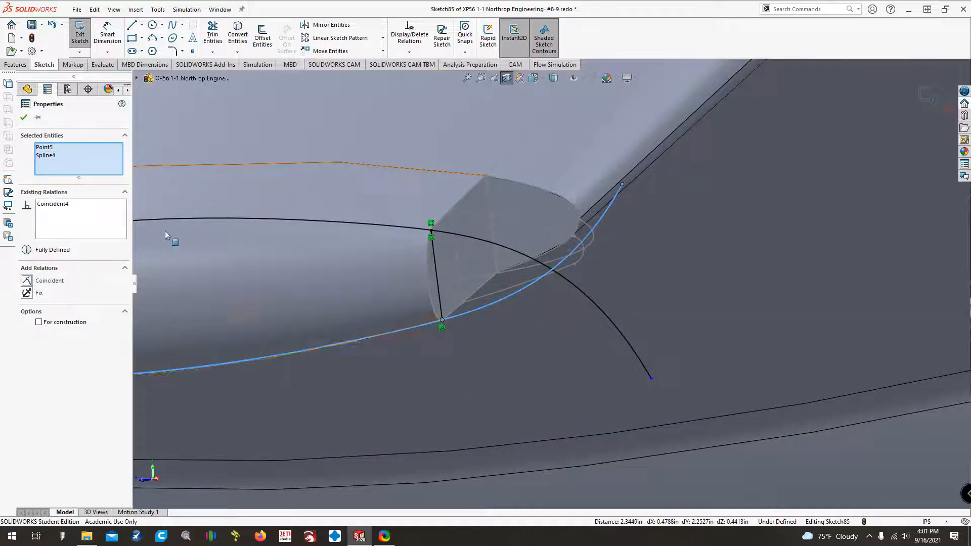
Draw a construction centerline from the end-face line forward past the crossing of the upper and lower curves.
left_click(141, 24)
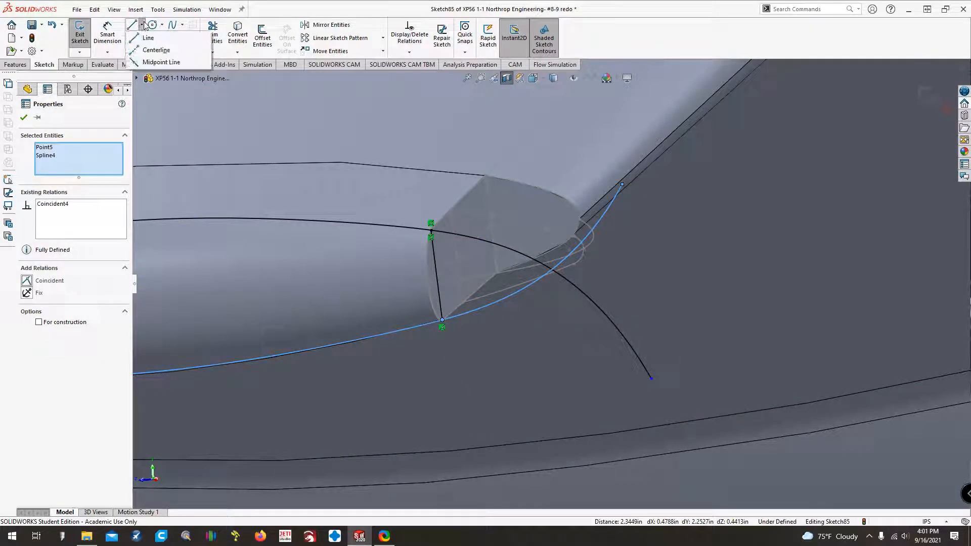
left_click(136, 52)
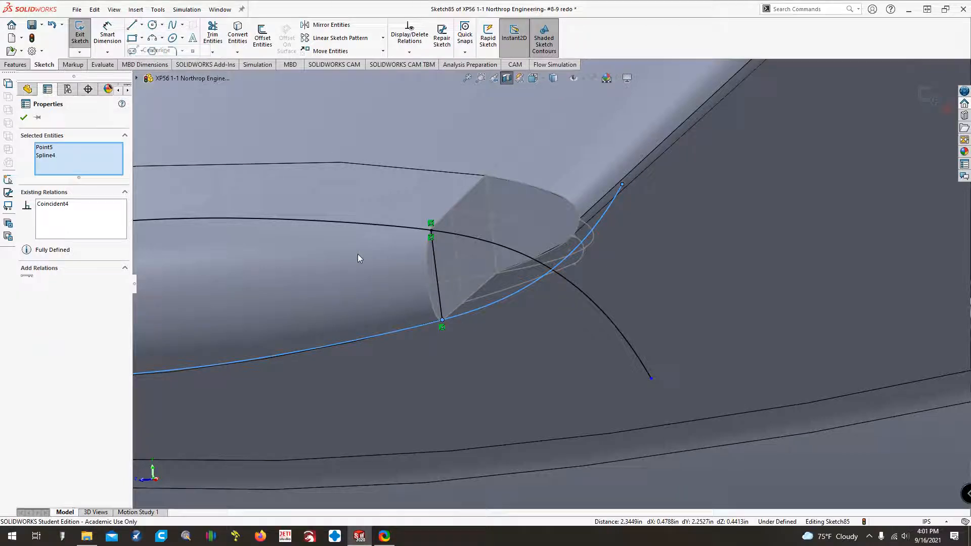
left_click(445, 290)
left_click(680, 252)
key("Escape")
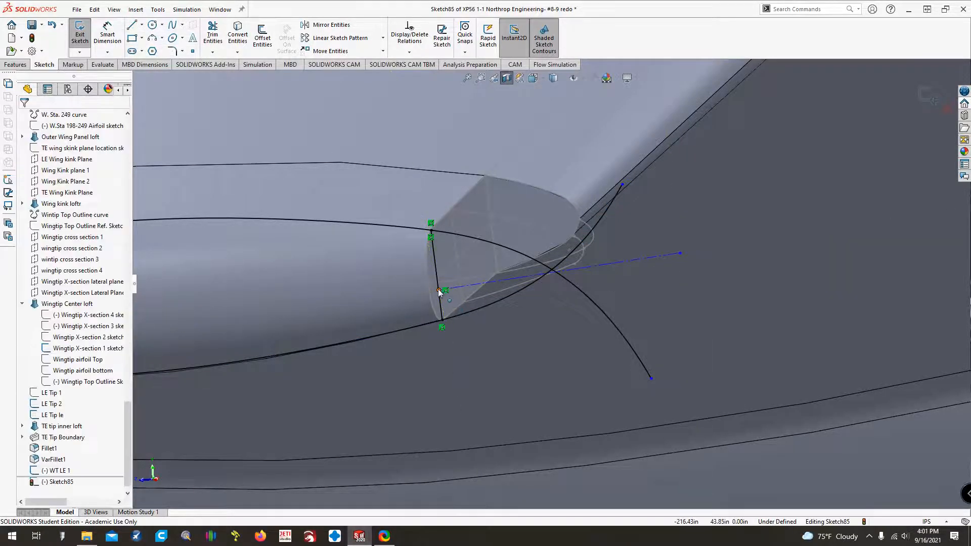
Pierce the centerline's start point with the Wingtip X-section 1 sketch line and make the centerline perpendicular to the end-face line.
left_click(438, 290)
left_click(442, 272, "ctrl")
left_click(28, 305)
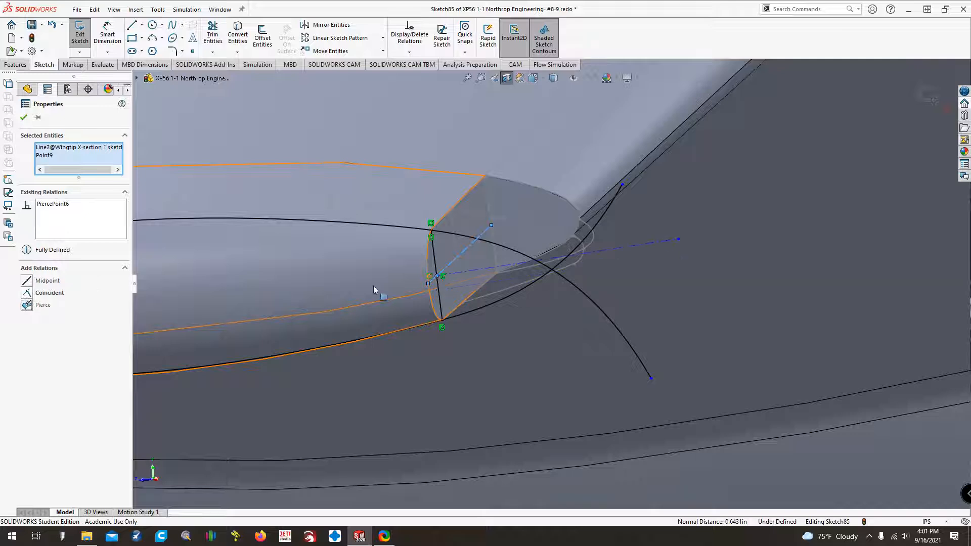
left_click(462, 272)
left_click(435, 258, "ctrl")
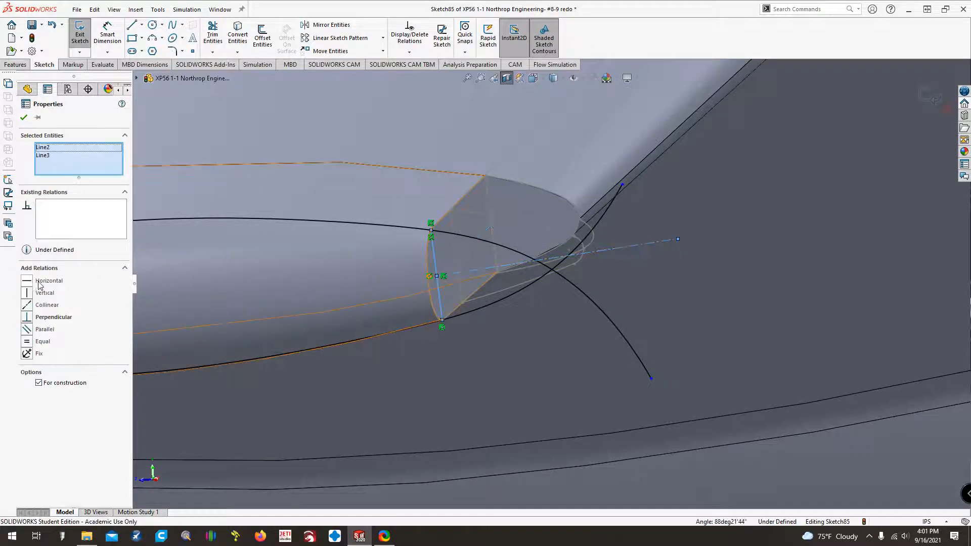
left_click(28, 317)
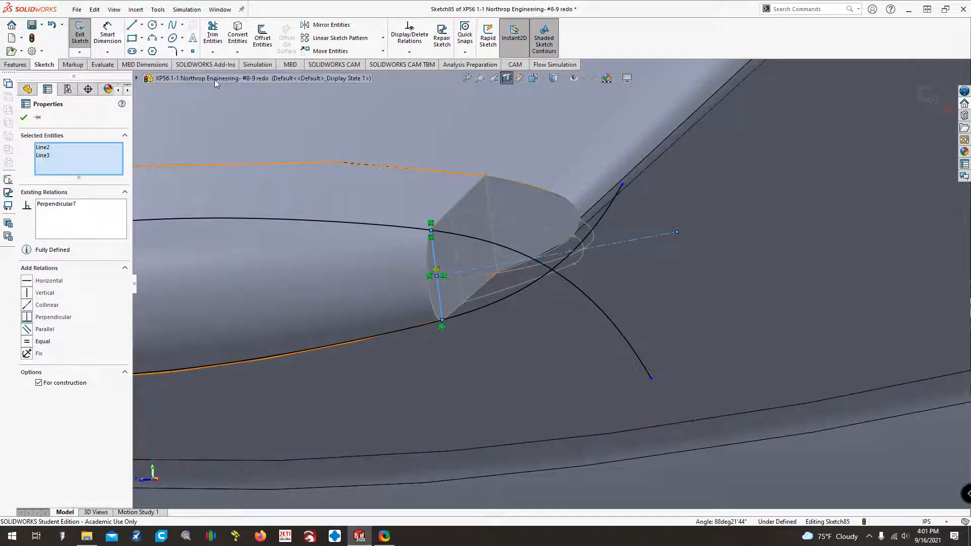
Sketch a three-point arc of about 1.58 in radius between the upper and lower curves, bulging toward the leading edge.
left_click(153, 40)
left_click(491, 247)
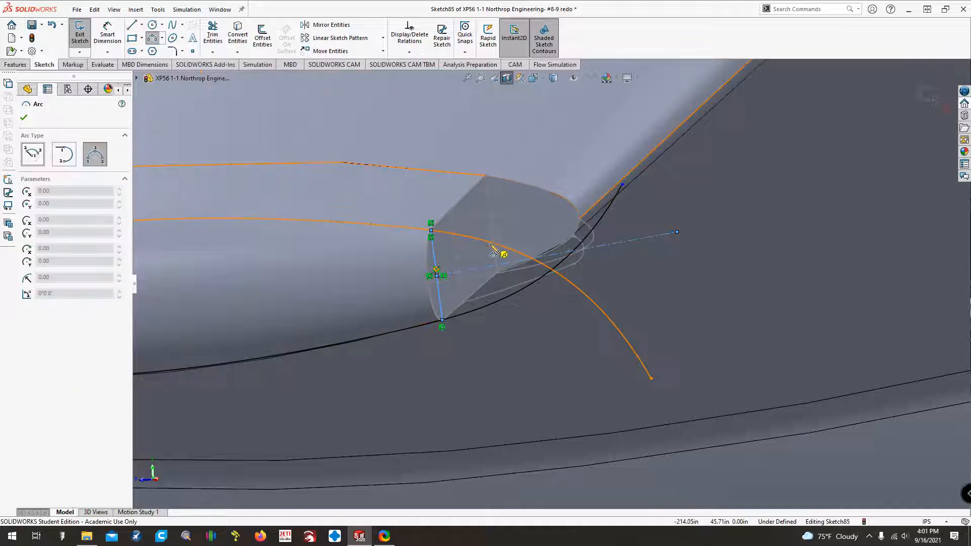
left_click(491, 304)
left_click(508, 280)
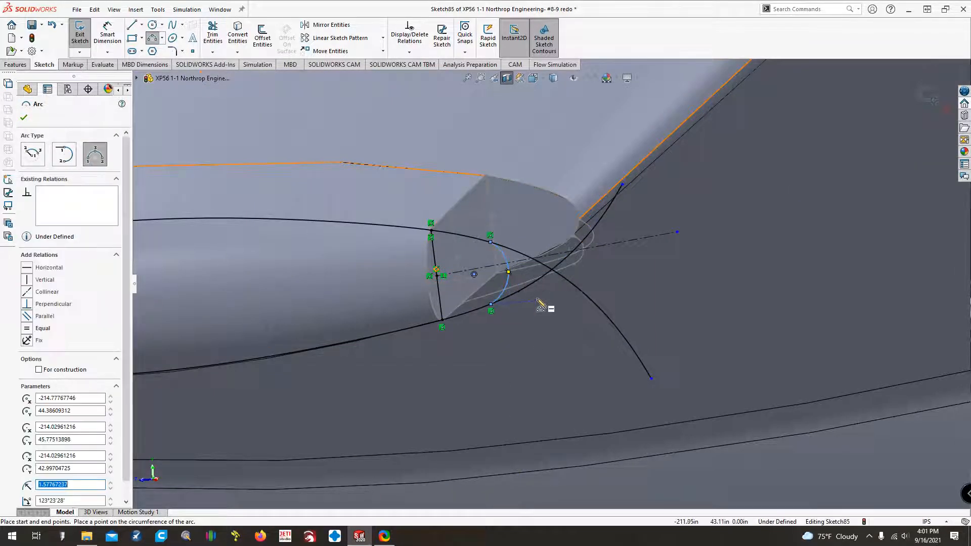
key("Escape")
Make the nose arc tangent to both the lower and upper intersection curves.
left_click(514, 295, "ctrl")
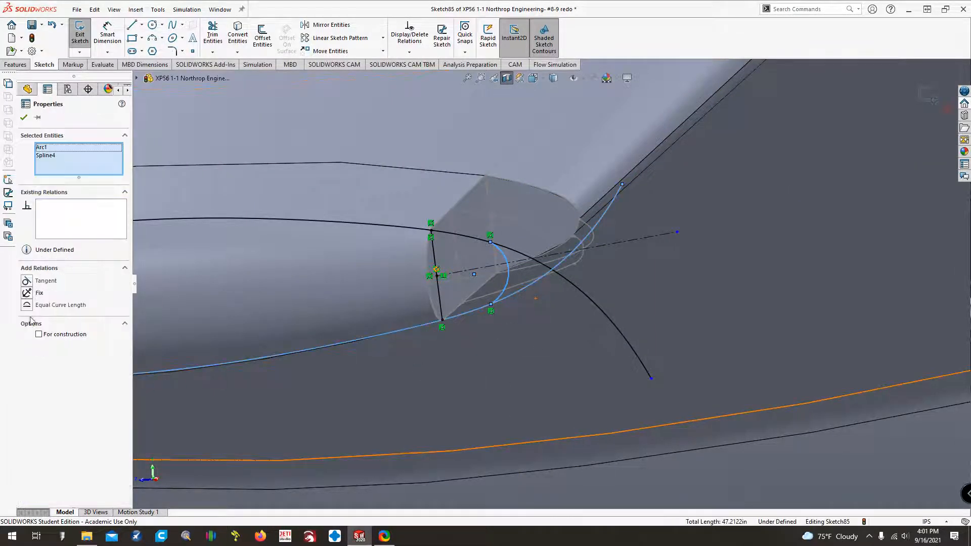
left_click(27, 282)
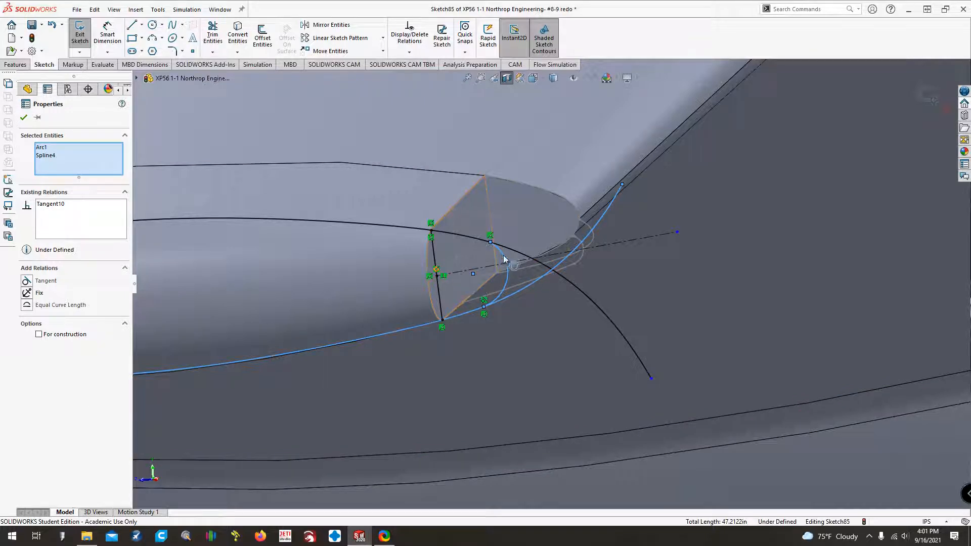
left_click_drag(502, 256, 502, 262)
left_click(472, 238)
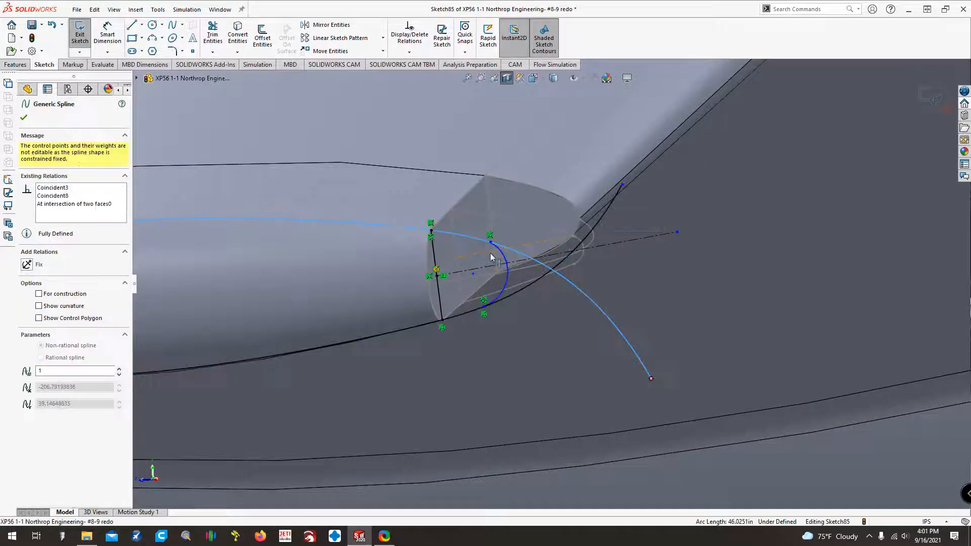
left_click(499, 264, "ctrl")
left_click(29, 282)
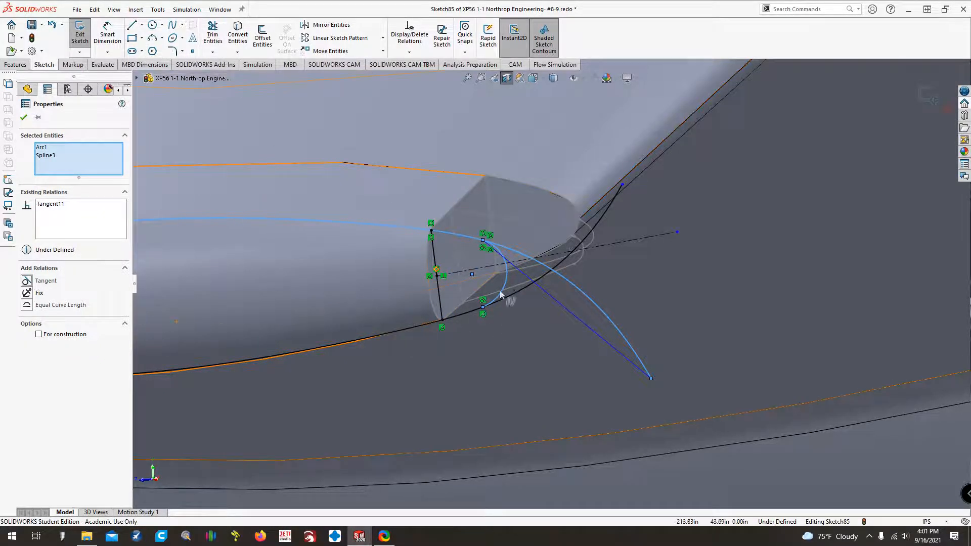
Undo the stray straight line running from the nose arc's upper end to the free end of the upper curve.
key("Escape")
left_click(573, 318)
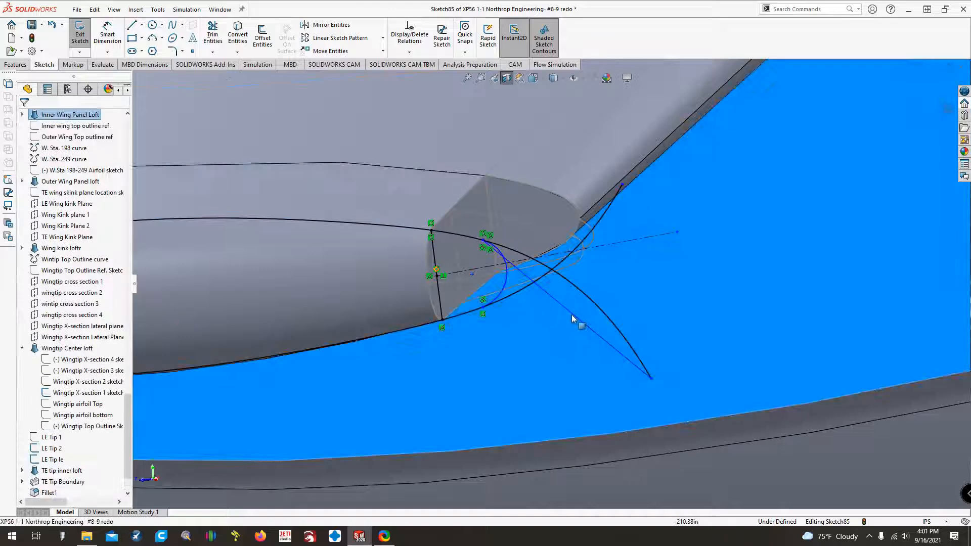
key("Escape")
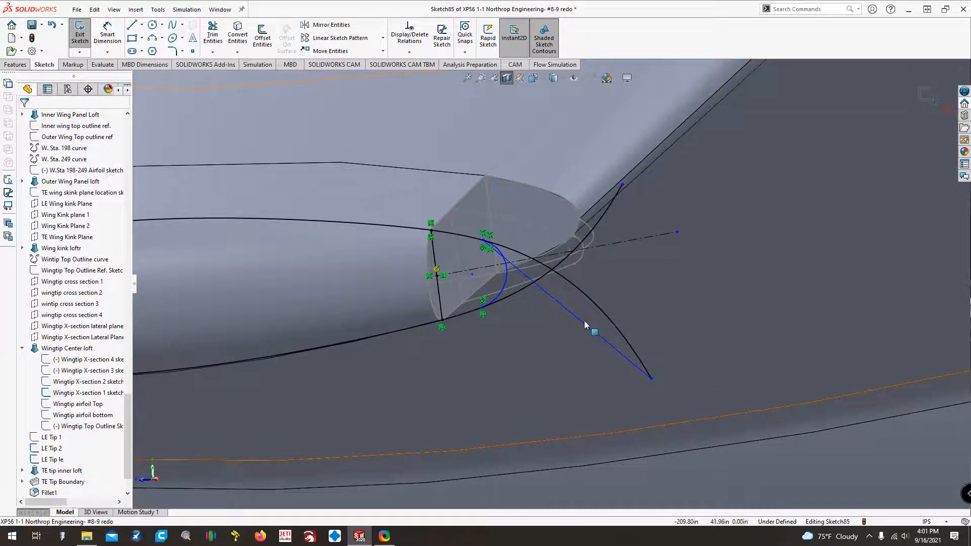
left_click(51, 25)
left_click(50, 27)
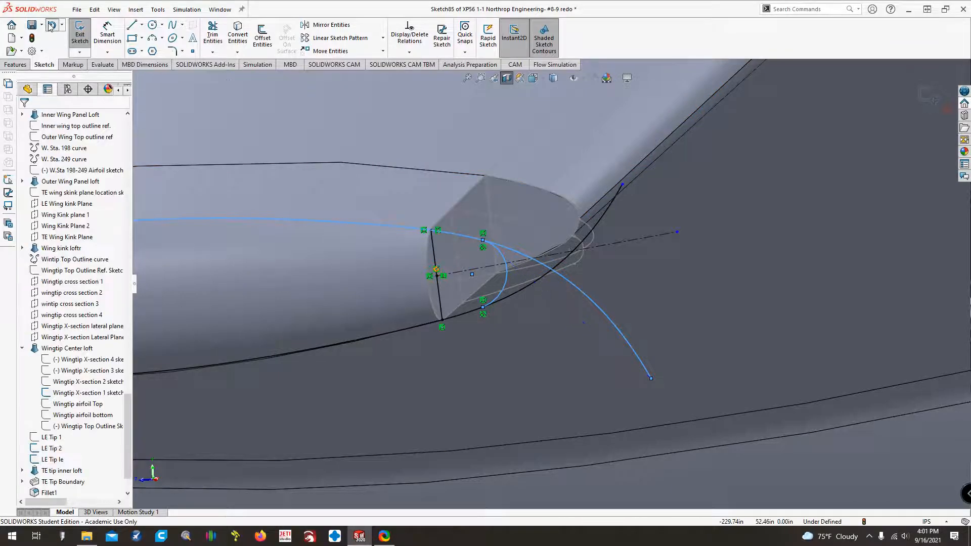
key("Escape")
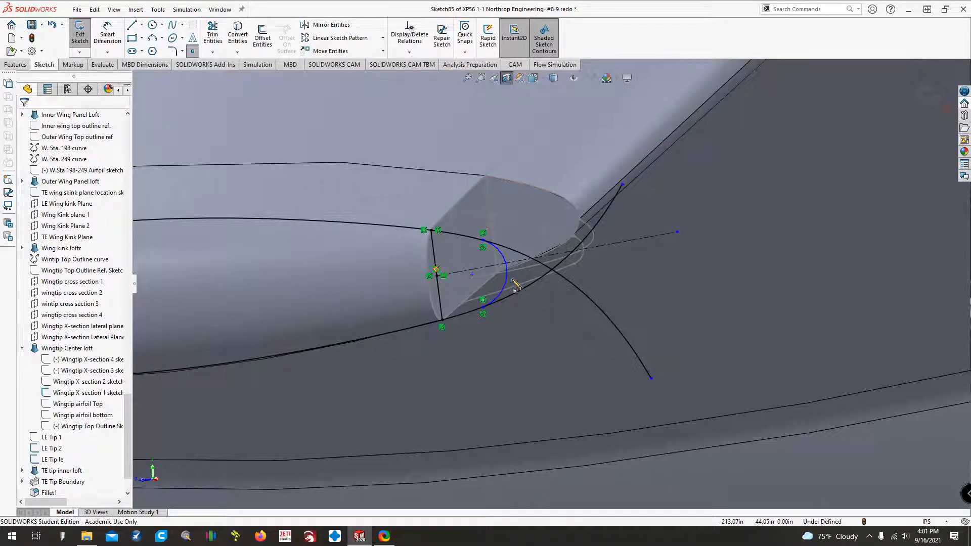
Place a sketch point on the front of the nose arc and pierce it with the LE Tip le spline.
left_click(506, 278)
key("Escape")
scroll(521, 289, "up", 10)
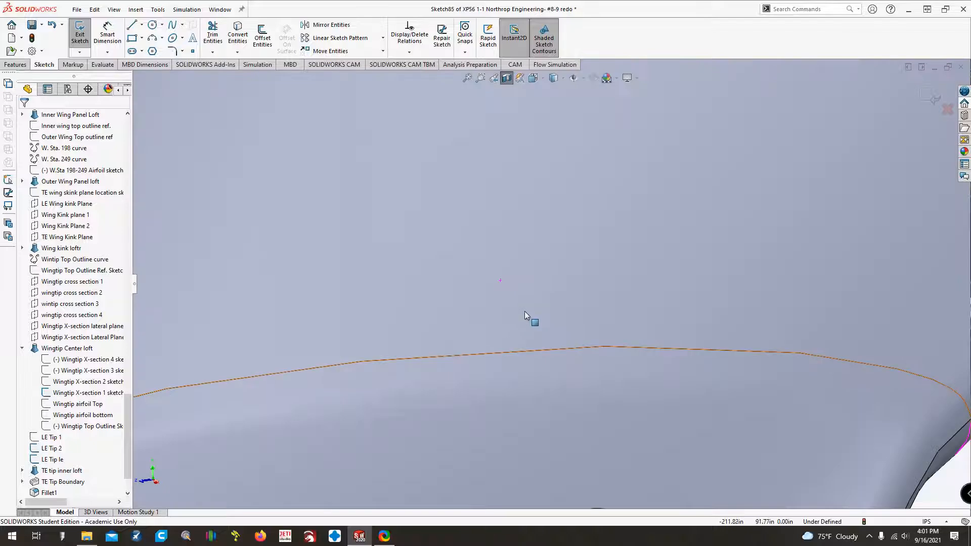
scroll(576, 387, "down", 10)
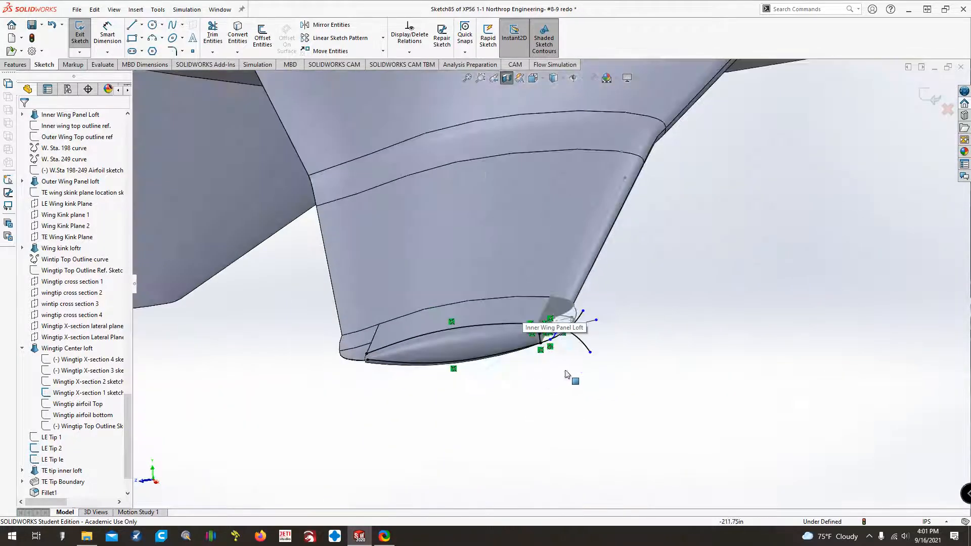
left_click(468, 390)
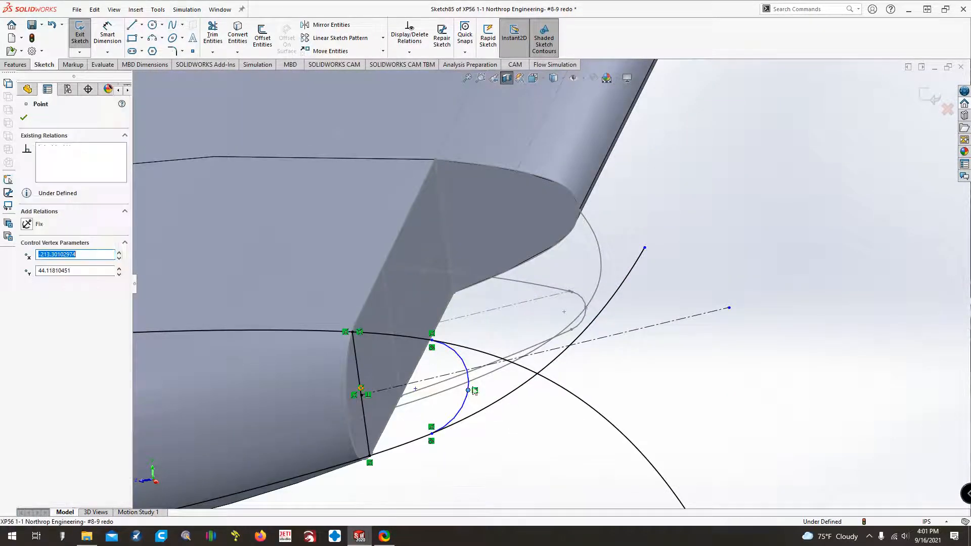
left_click(480, 378, "ctrl")
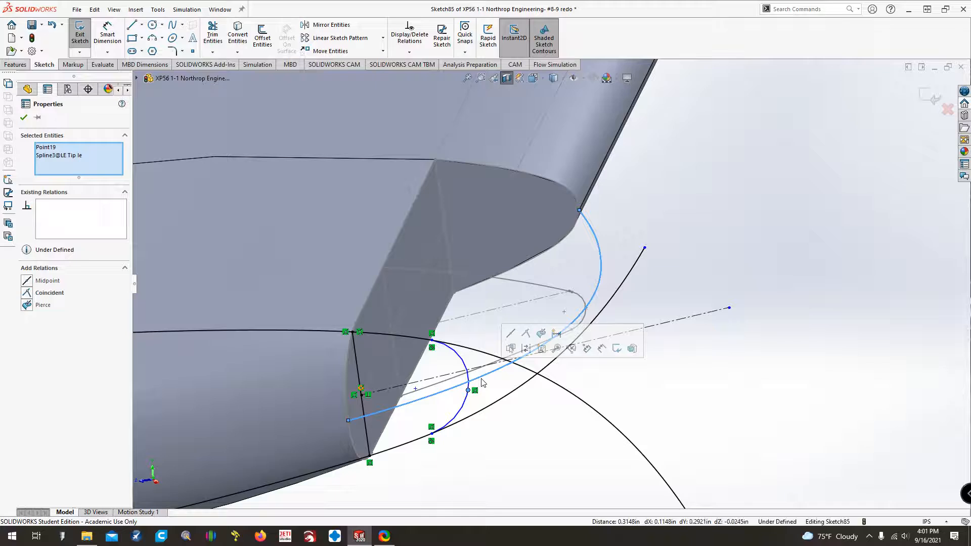
left_click(25, 306)
key("Escape")
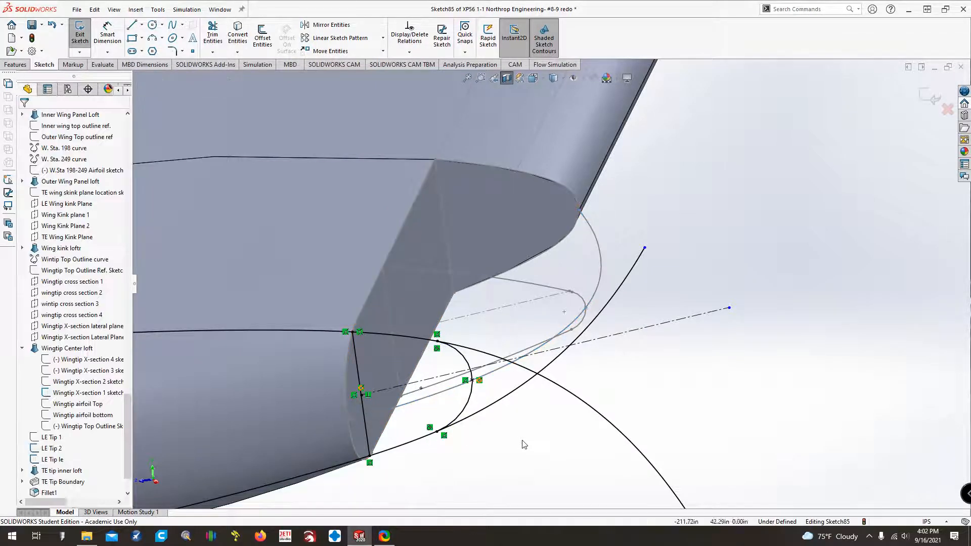
Power-trim the curve ends and the centerline beyond the nose arc and exit the sketch.
left_click(212, 36)
mouse_move(493, 312)
left_mouse_down()
mouse_move(488, 353)
mouse_move(580, 368)
mouse_move(562, 356)
mouse_move(548, 380)
mouse_move(594, 387)
left_mouse_up()
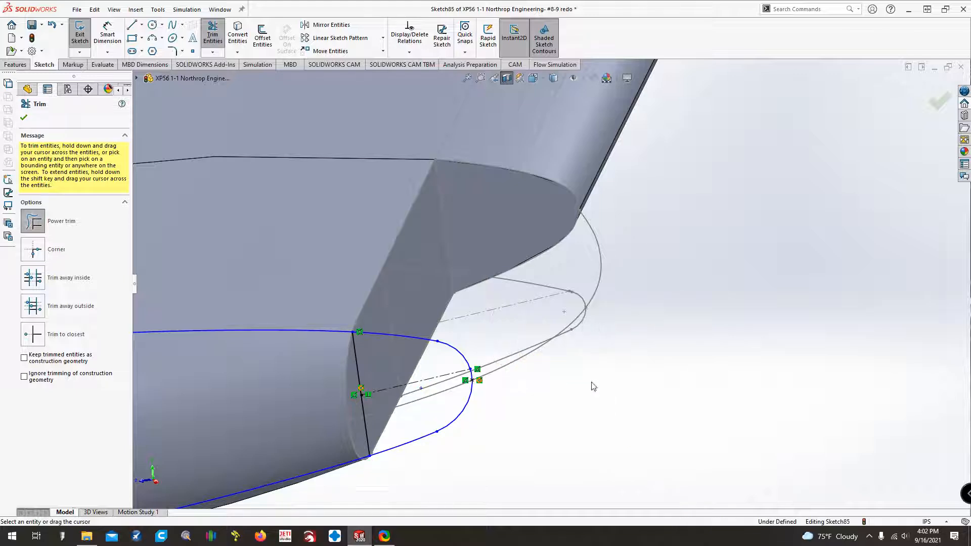
key("Escape")
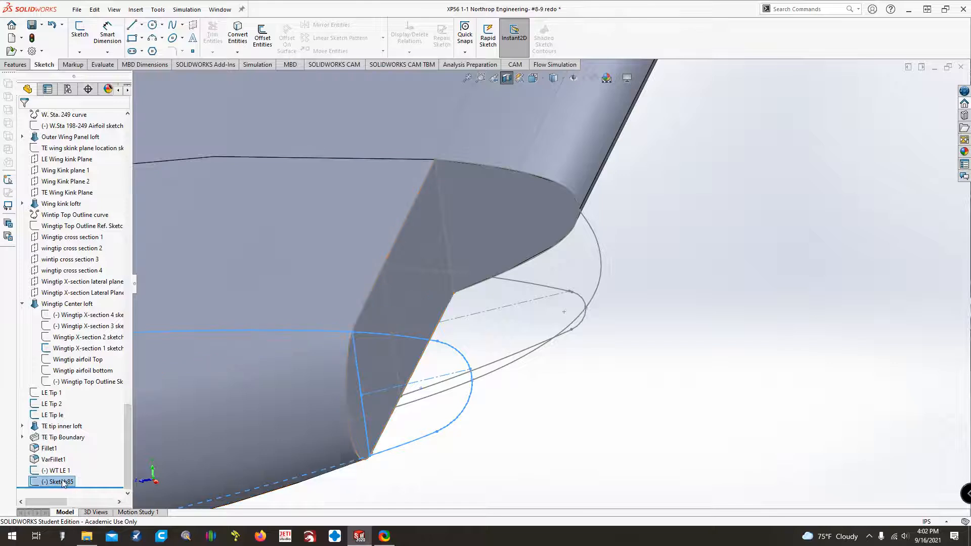
Rename the new cross-section sketch as WT LE 2 and save the part.
left_click(63, 481)
left_click(64, 481)
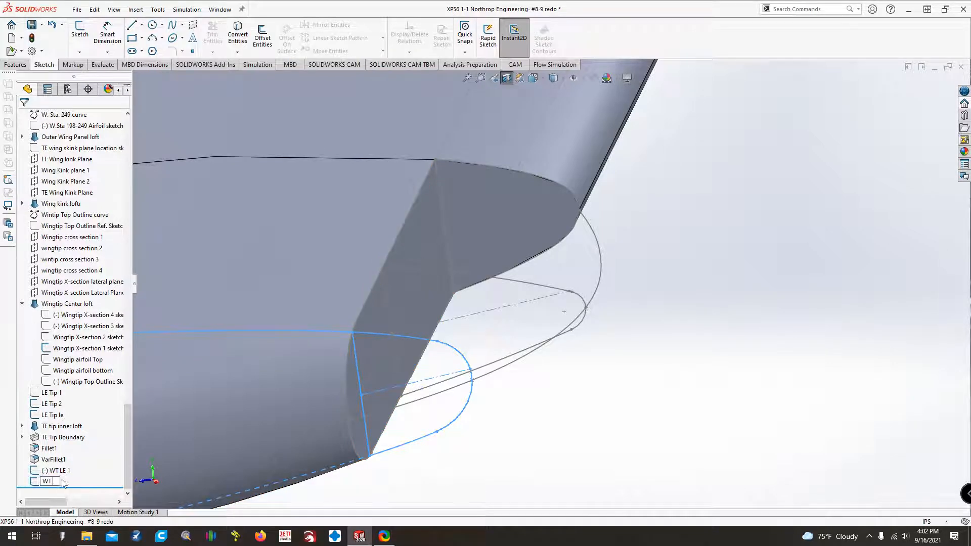
key("Return")
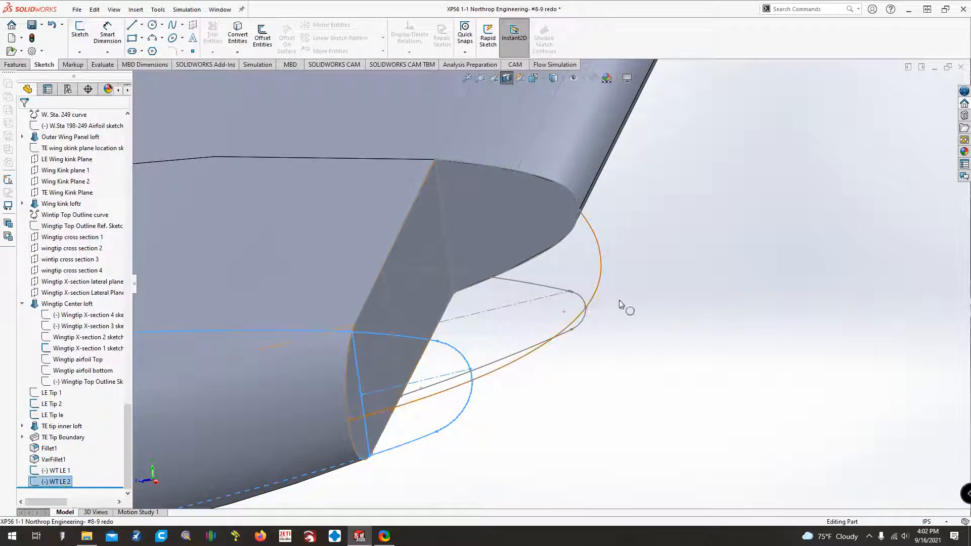
left_click(30, 31)
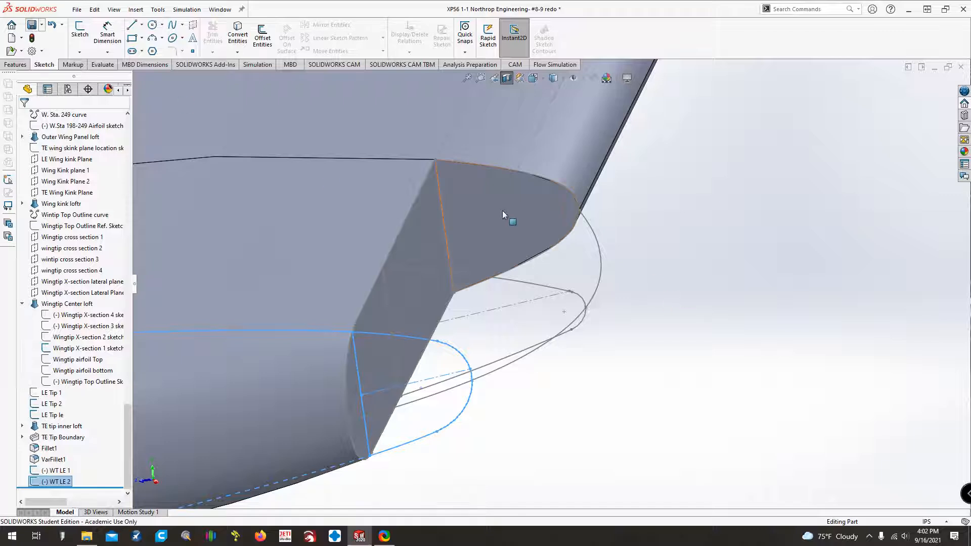
left_click(742, 259)
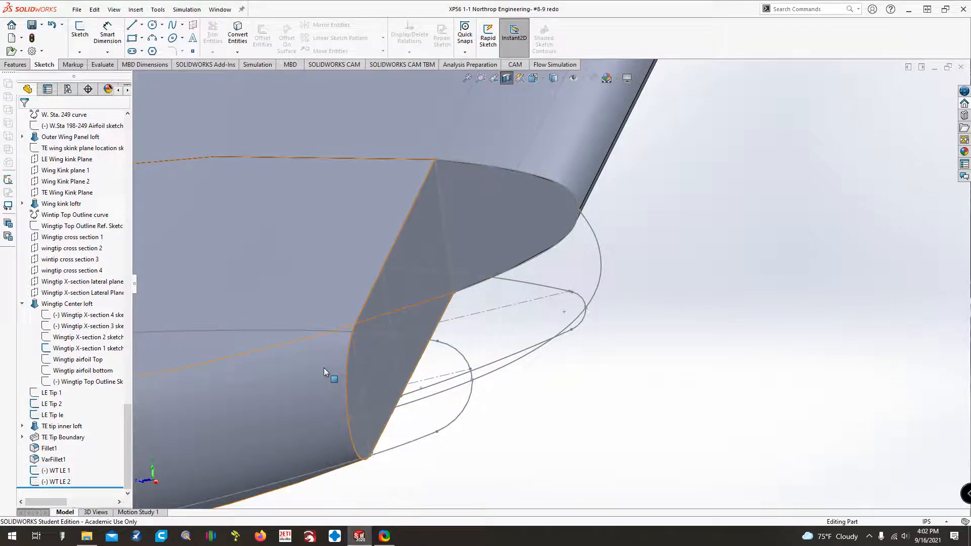
Check the LE Tip section sketches on the cut faces of the wingtip and hide the LE Tip 2 sketch.
left_click(532, 211)
left_click(563, 184)
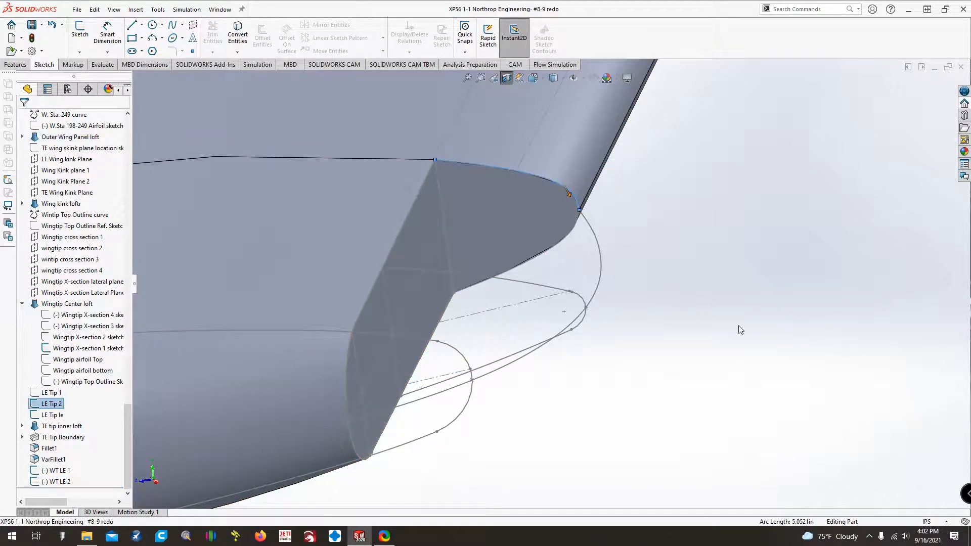
left_click(41, 394)
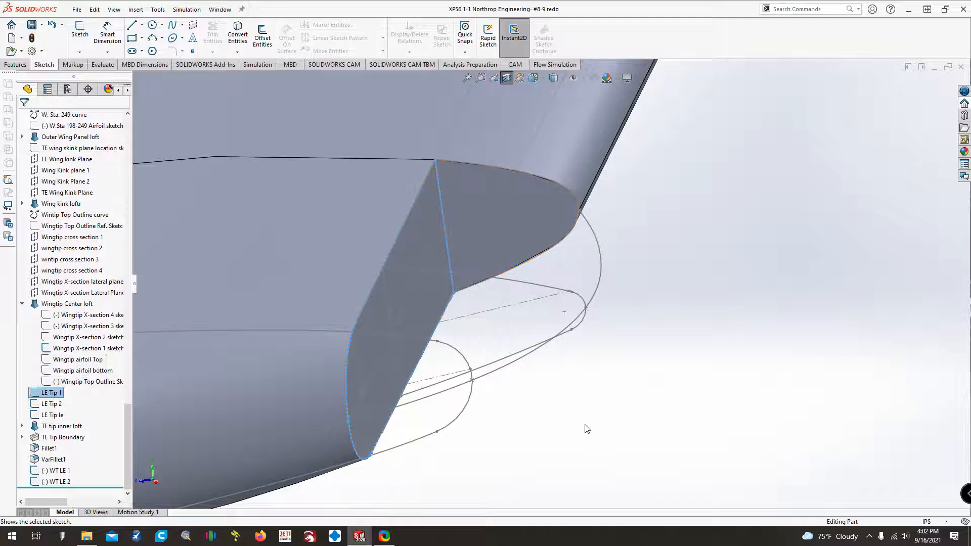
left_click(564, 395)
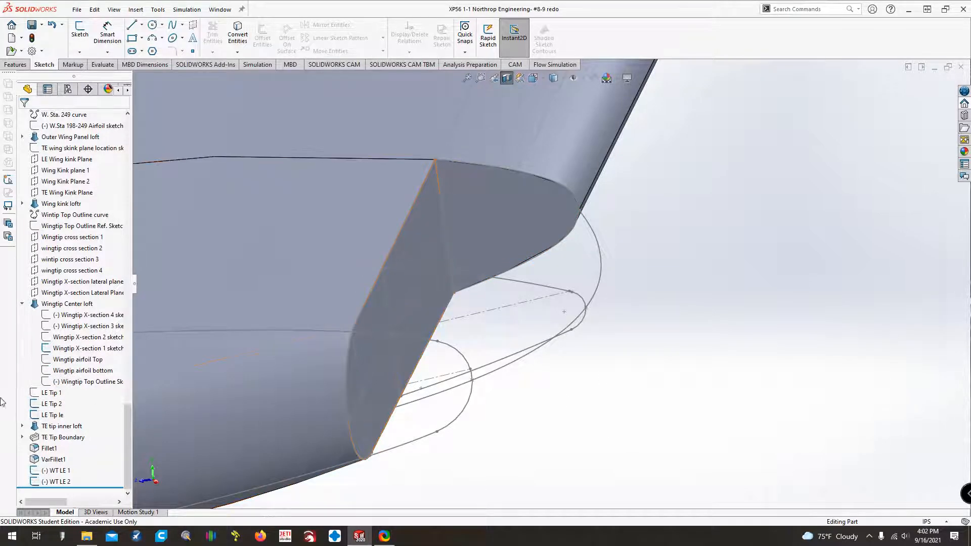
right_click(43, 407)
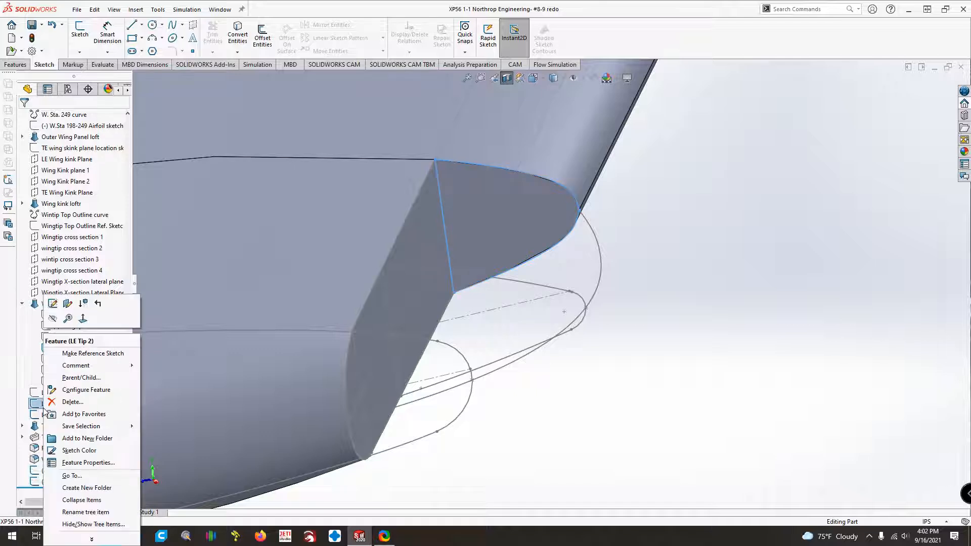
left_click(54, 319)
left_click(613, 432)
Start a sketch on the inboard flat cut face of the Wingtip Center loft and convert the two splines and two nose arcs of Wingtip X-section 1.
left_click(417, 251)
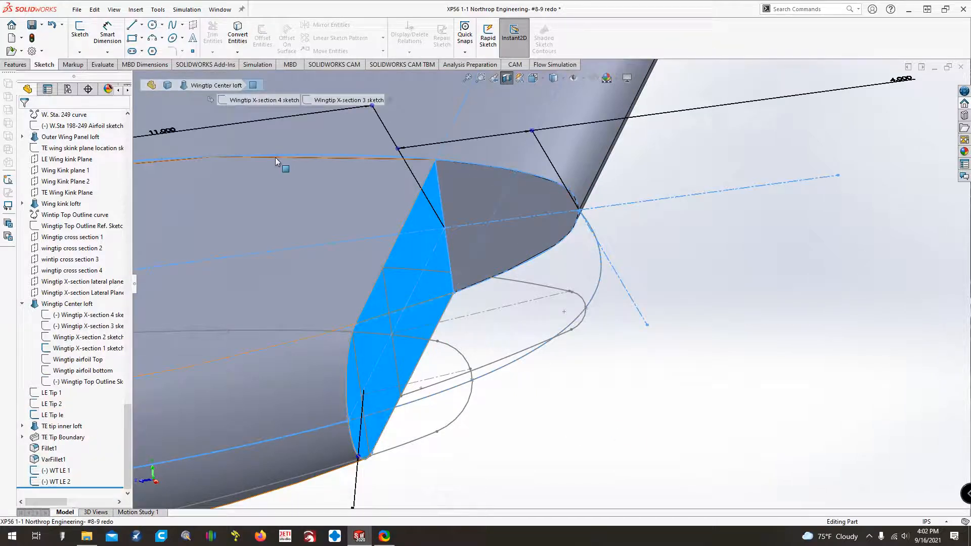
left_click(79, 31)
left_click(620, 386)
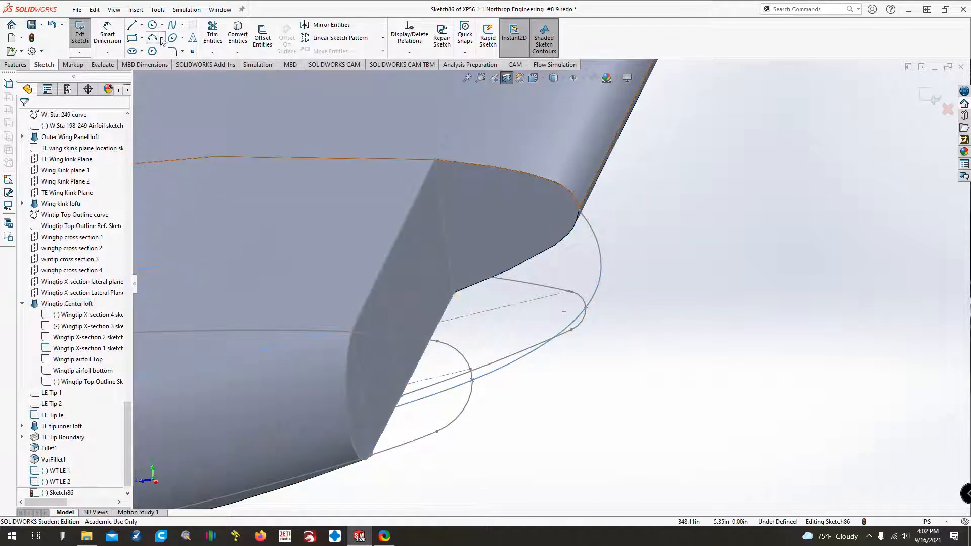
left_click(237, 36)
left_click(405, 219)
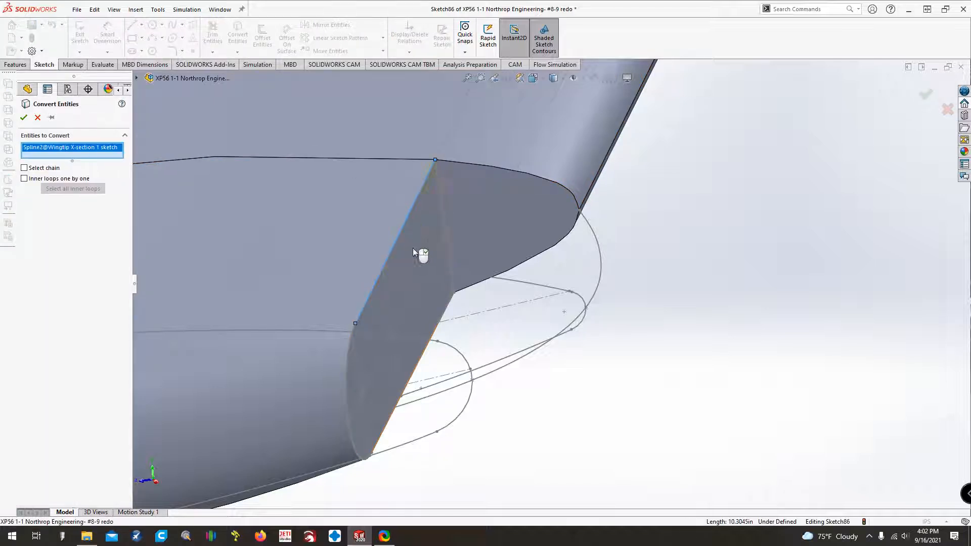
left_click(444, 311)
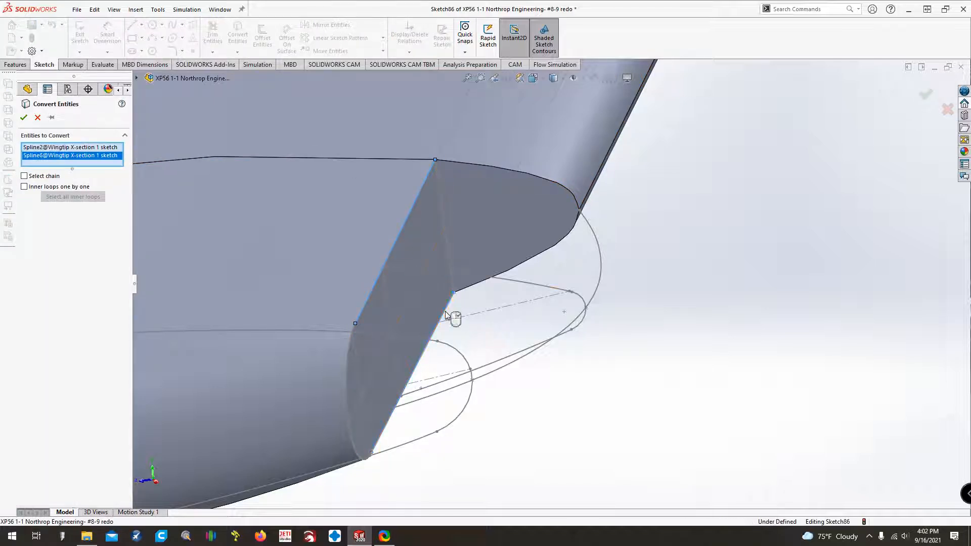
left_click(346, 373)
left_click(348, 446)
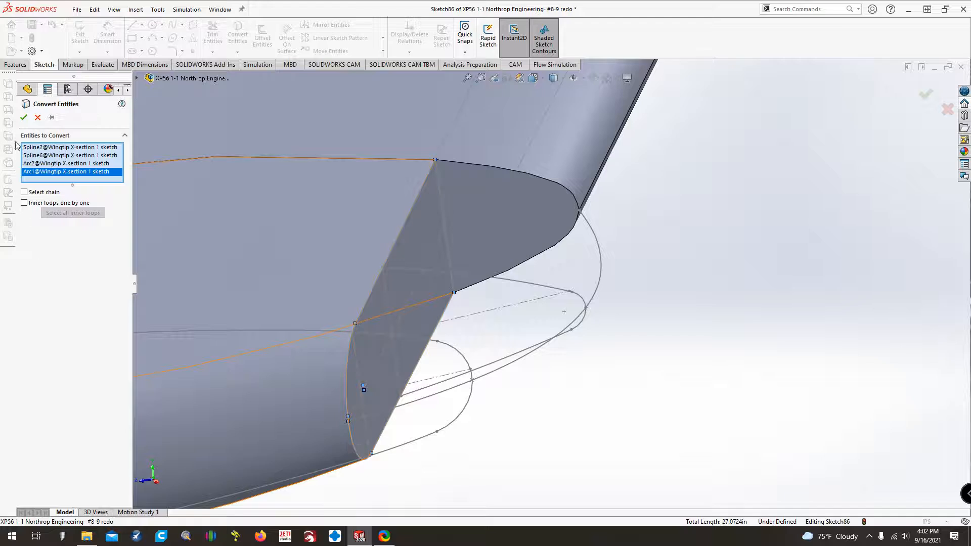
left_click(24, 117)
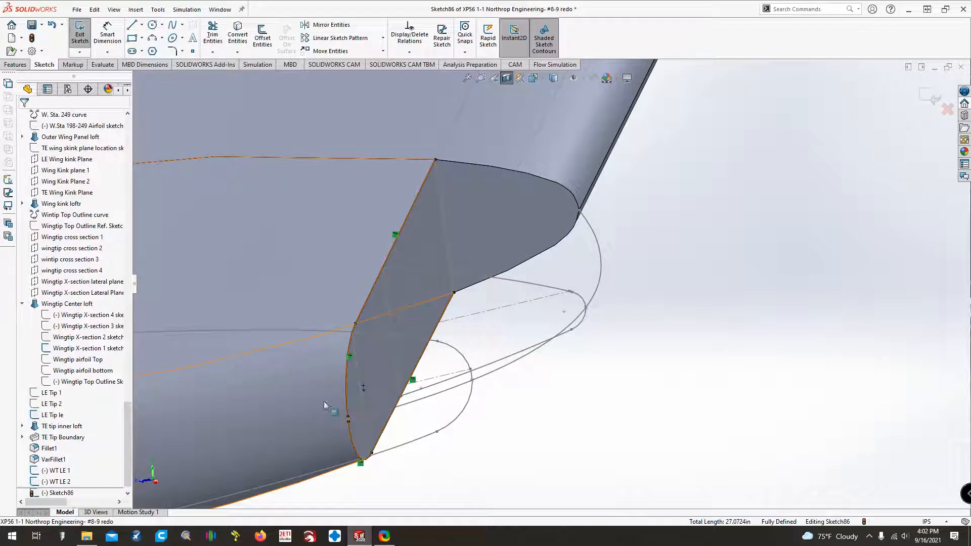
Shorten the upper converted nose arc by moving its lower end up close to WT LE 2's upper curve, and exit the sketch.
left_click(347, 417)
left_click(362, 332, "ctrl")
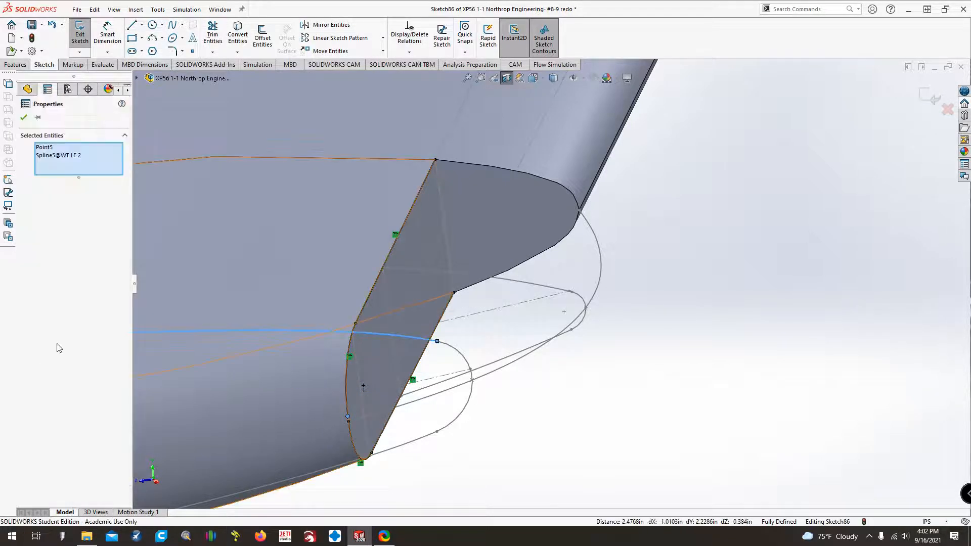
left_click(646, 400)
mouse_move(348, 416)
left_mouse_down()
mouse_move(342, 345)
mouse_move(356, 323)
mouse_move(348, 338)
left_mouse_up()
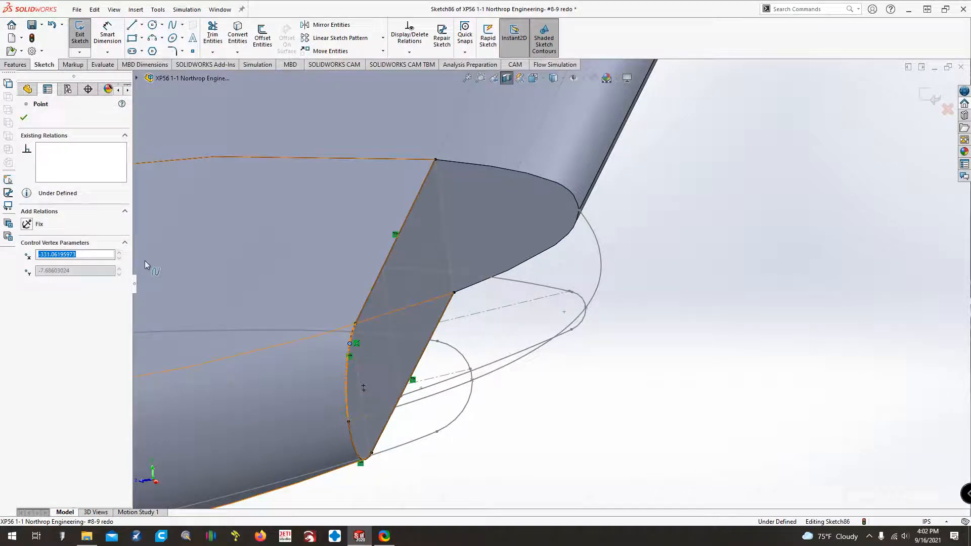
left_click(24, 118)
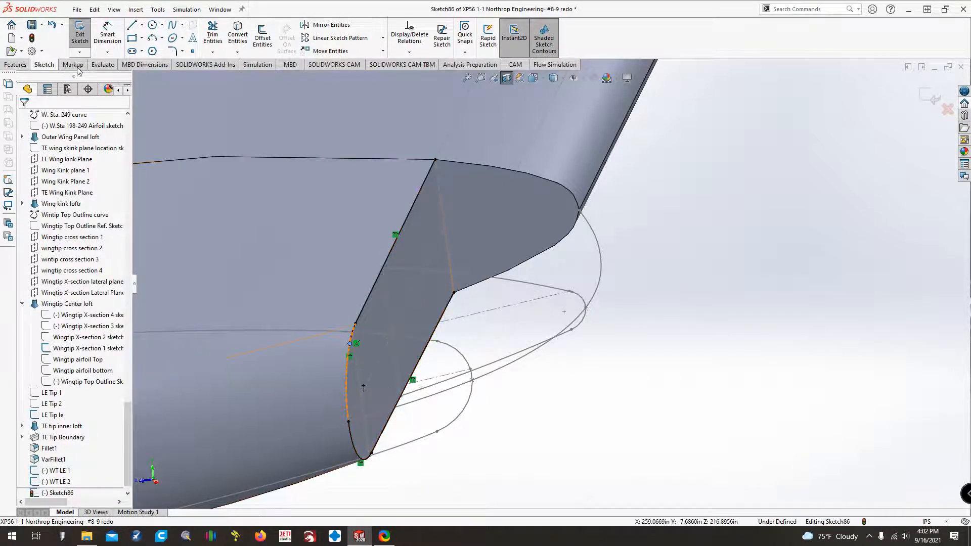
left_click(80, 33)
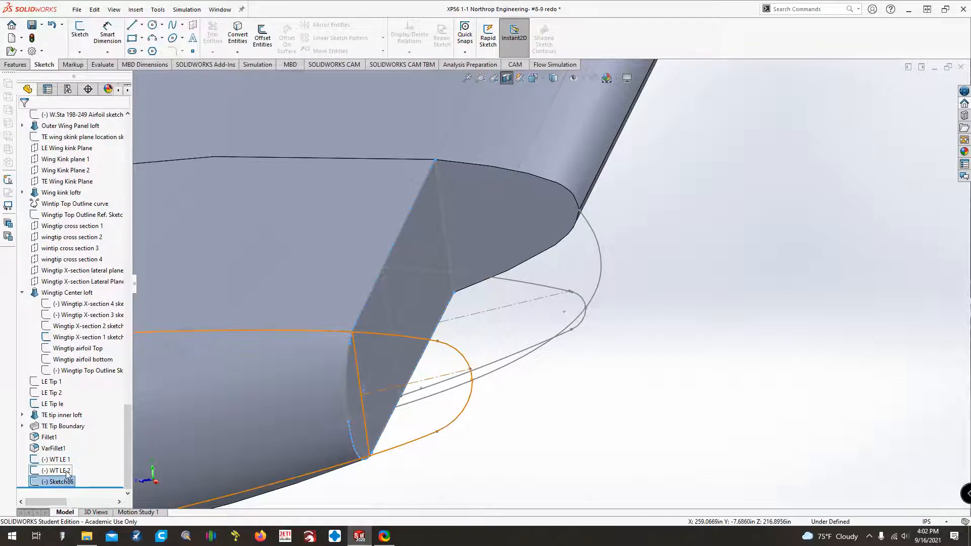
Edit the WT LE 2 sketch, power-trim the upper and lower curves that extend behind its straight end line, and exit the sketch.
right_click(66, 474)
left_click(78, 304)
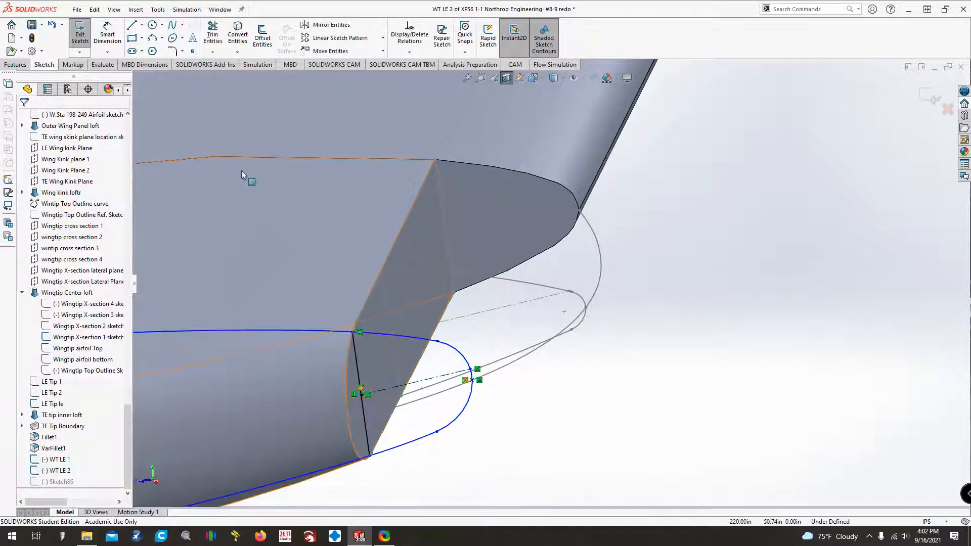
left_click(213, 53)
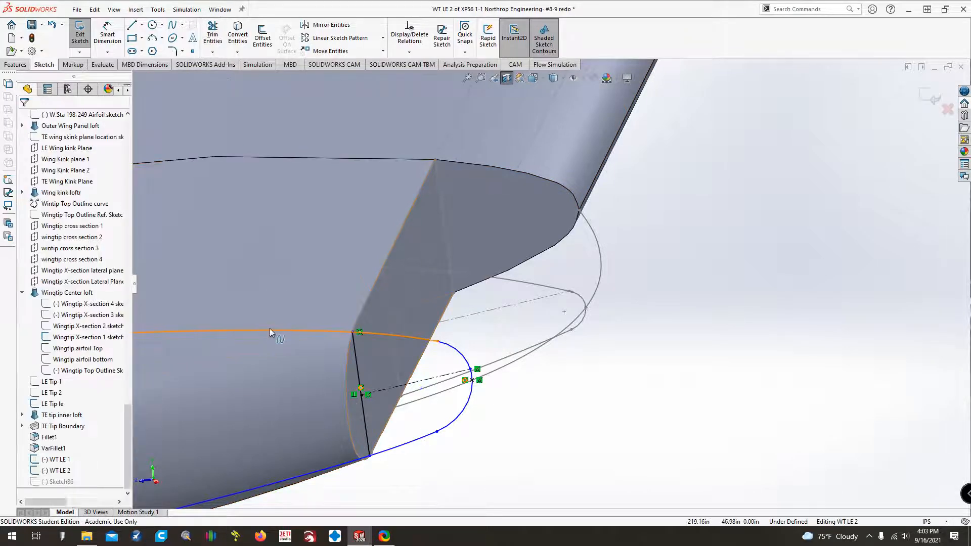
left_click_drag(257, 207, 342, 498)
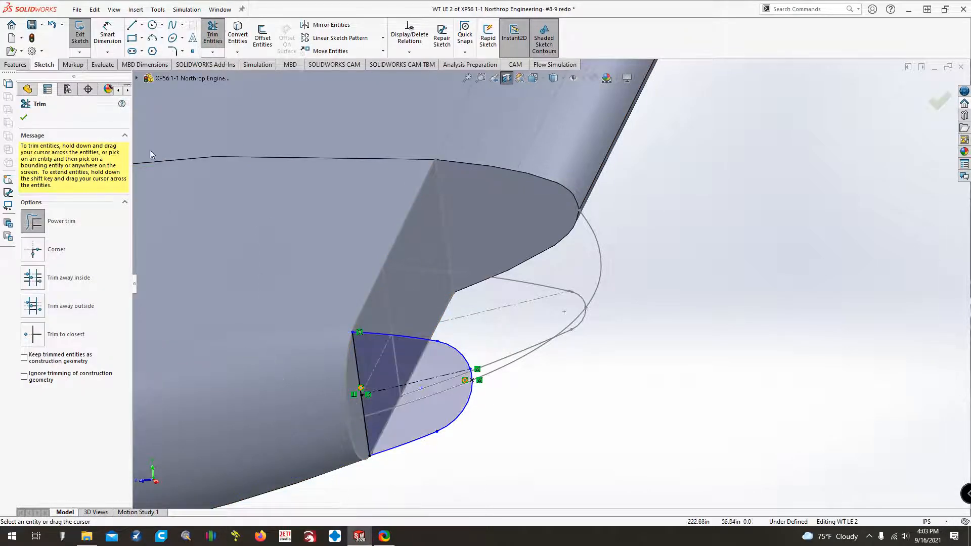
left_click(80, 38)
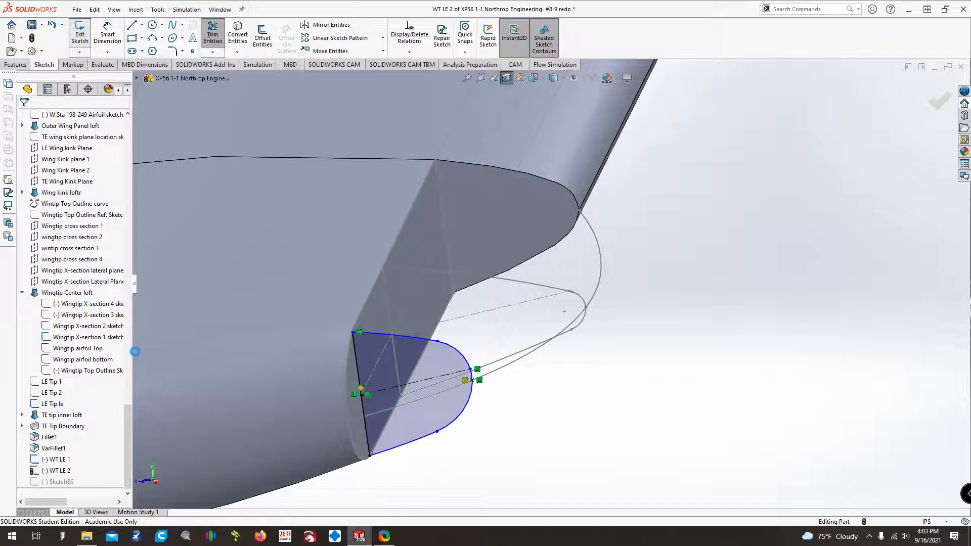
Reopen Sketch86 and make the upper arc's free end coincident with WT LE 2's upper curve, deleting the conflicting pierce relation.
right_click(51, 481)
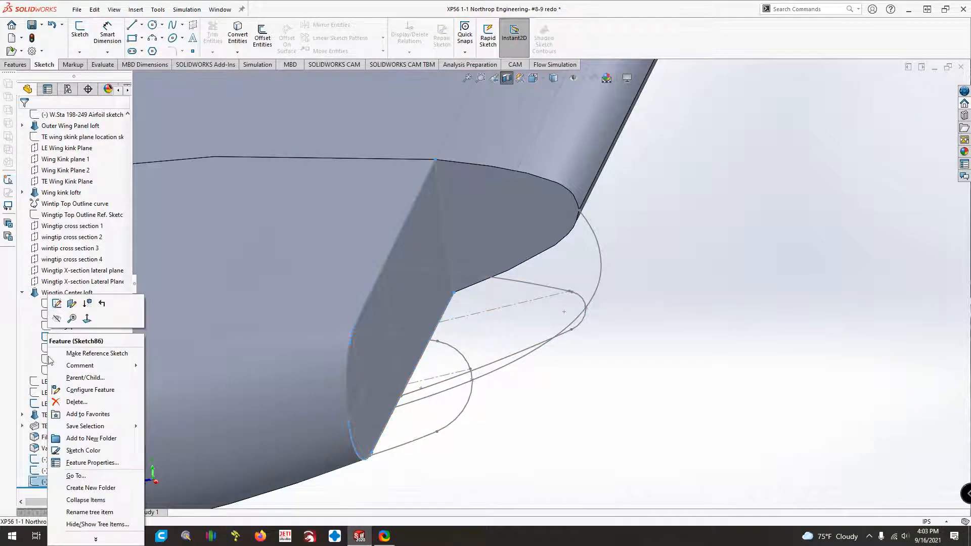
left_click(50, 312)
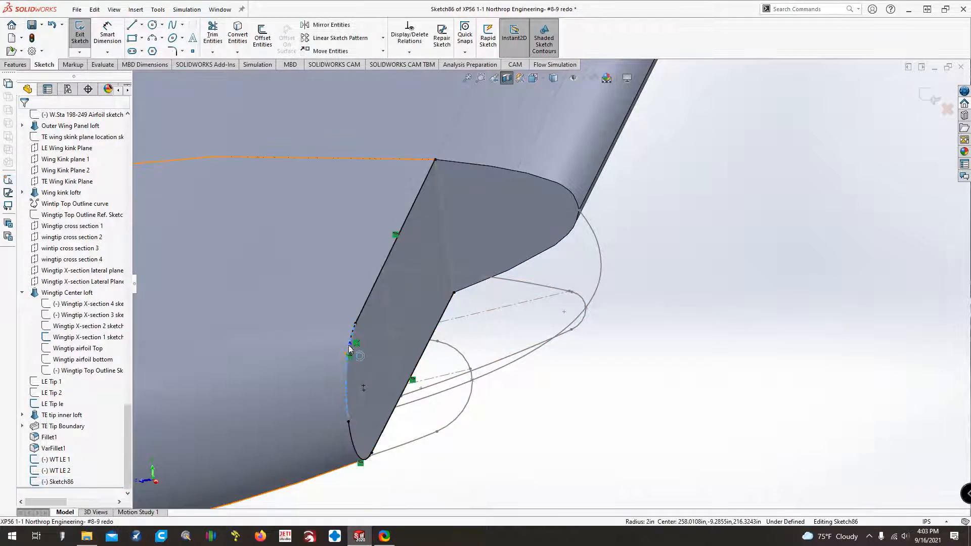
left_click(350, 343)
left_click(356, 332)
left_click(238, 351, "ctrl")
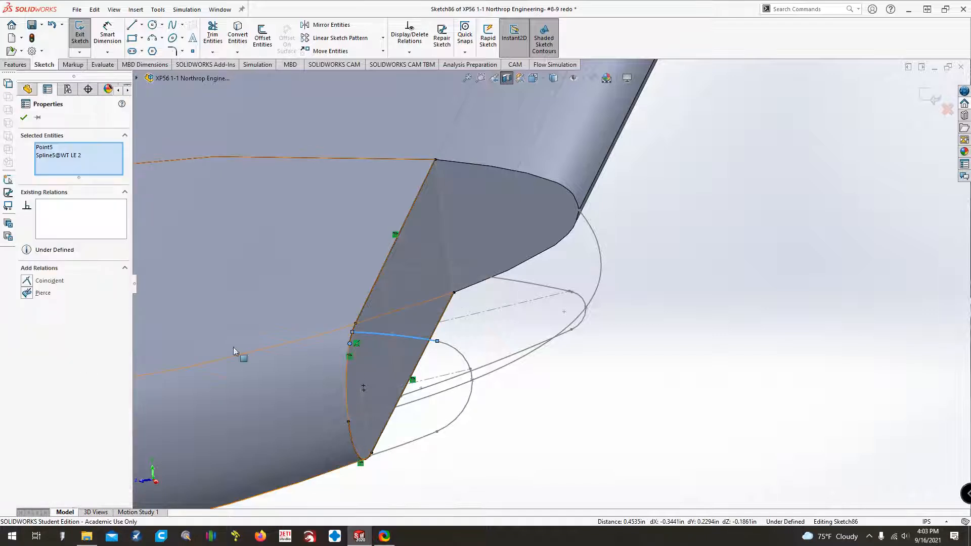
left_click(27, 294)
left_click(42, 281)
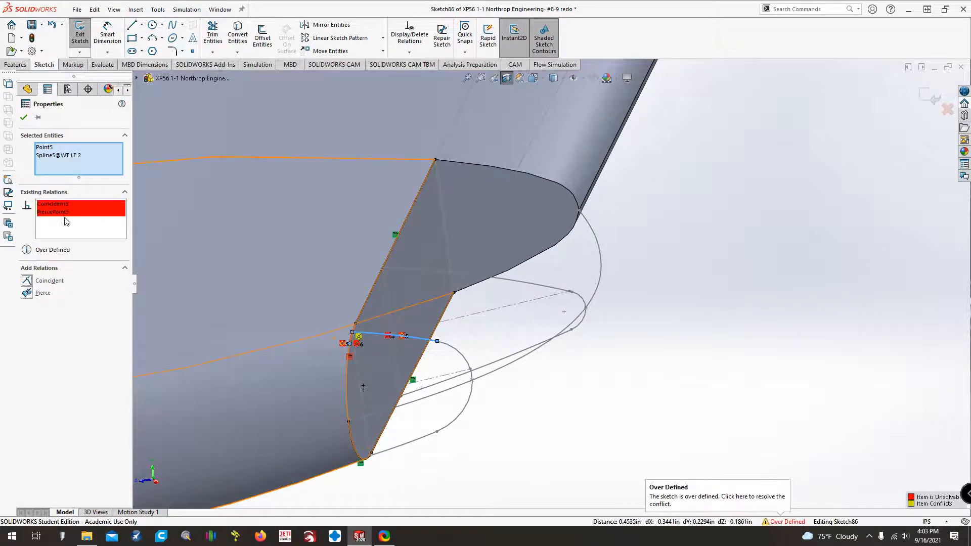
left_click(61, 211)
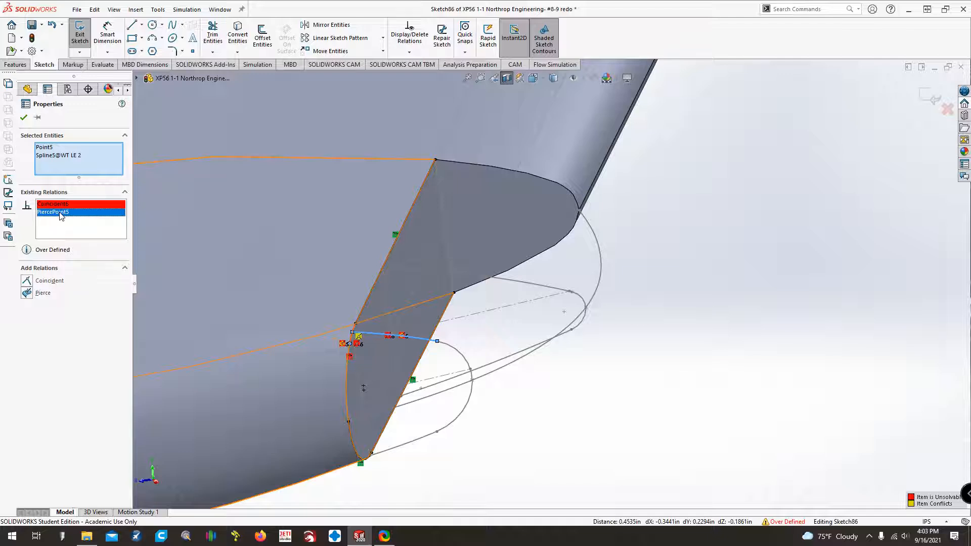
key("Delete")
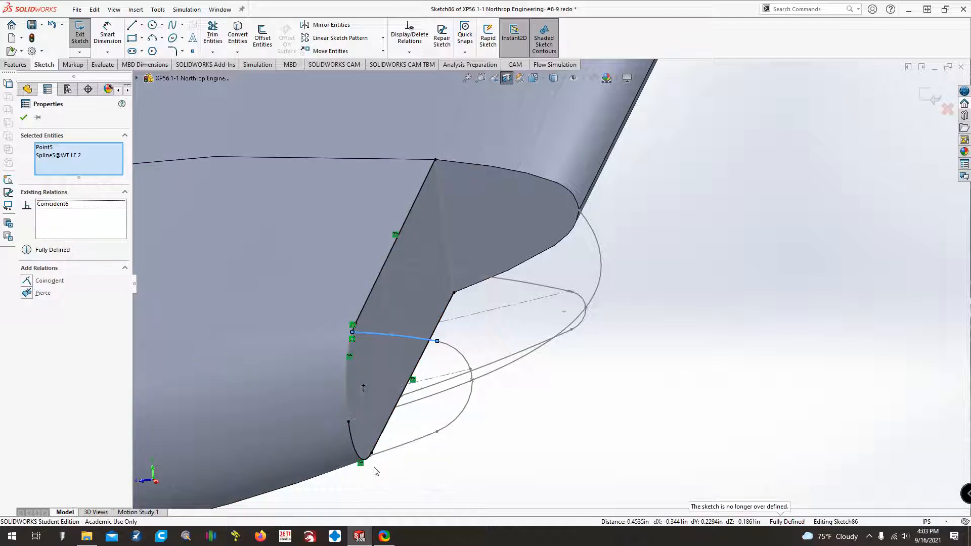
key("Escape")
Shorten the lower converted nose arc by moving its upper end around the nose to near WT LE 2's lower curve.
left_click(348, 420)
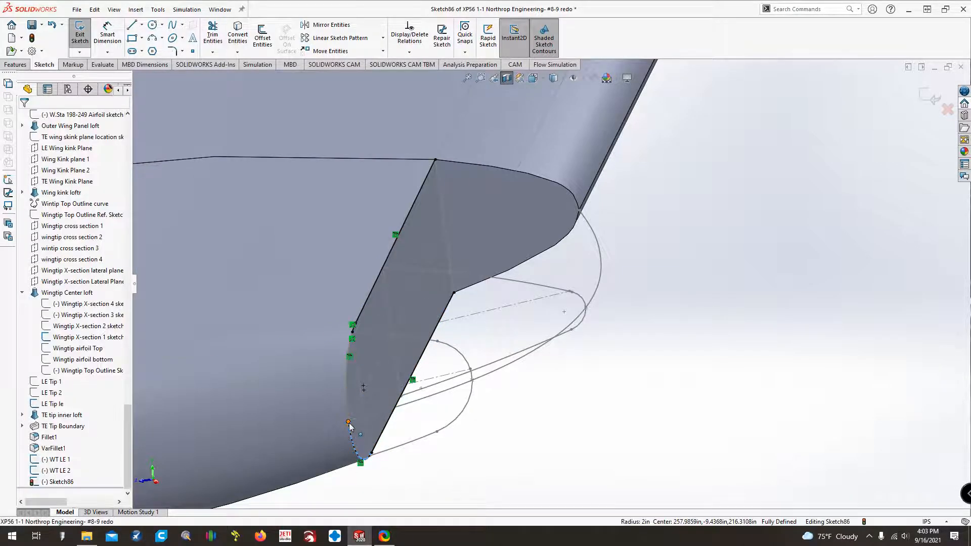
left_click(392, 447, "ctrl")
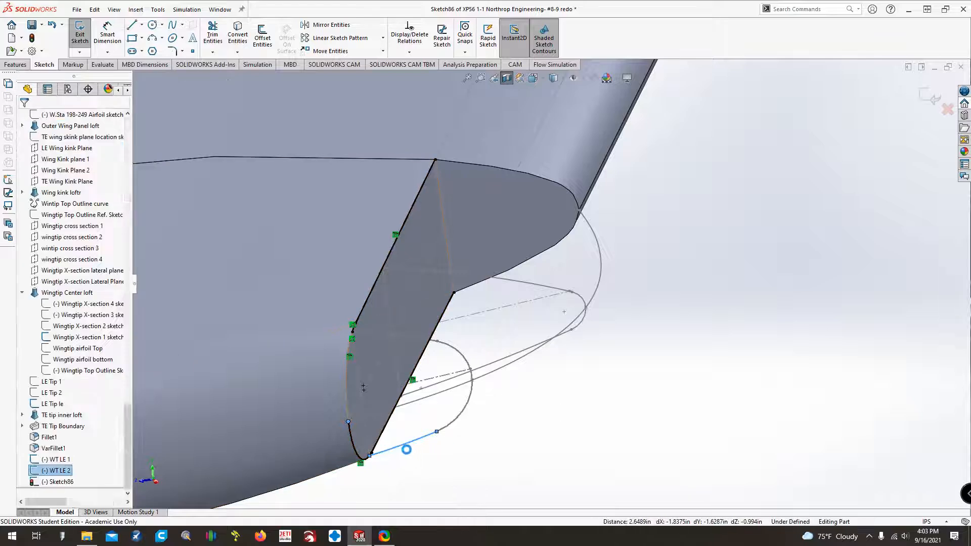
scroll(345, 323, "down", 4)
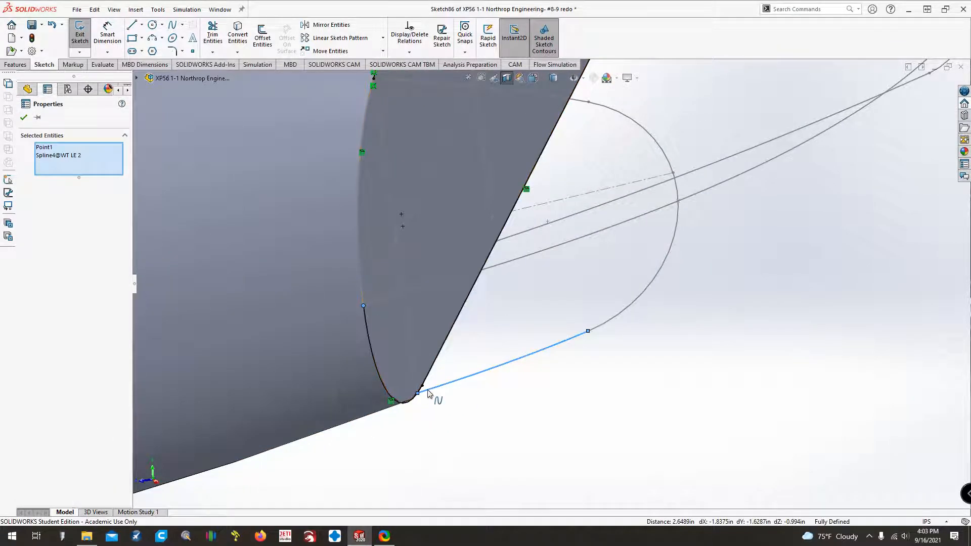
left_click(439, 431)
scroll(430, 414, "down", 5)
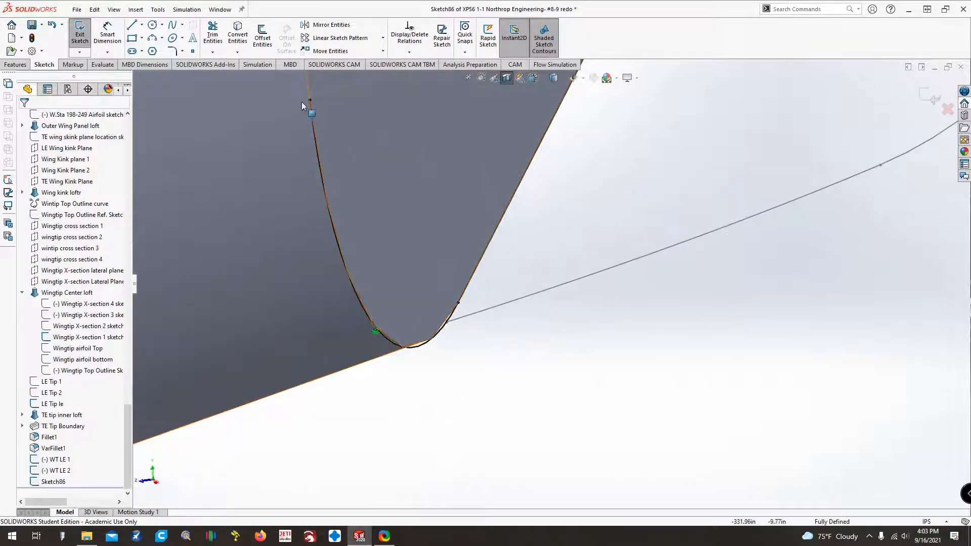
left_click_drag(310, 100, 444, 350)
Try to make the lower arc's free end coincident with the lower corner point of WT LE 2, and delete that relation.
left_click(429, 340)
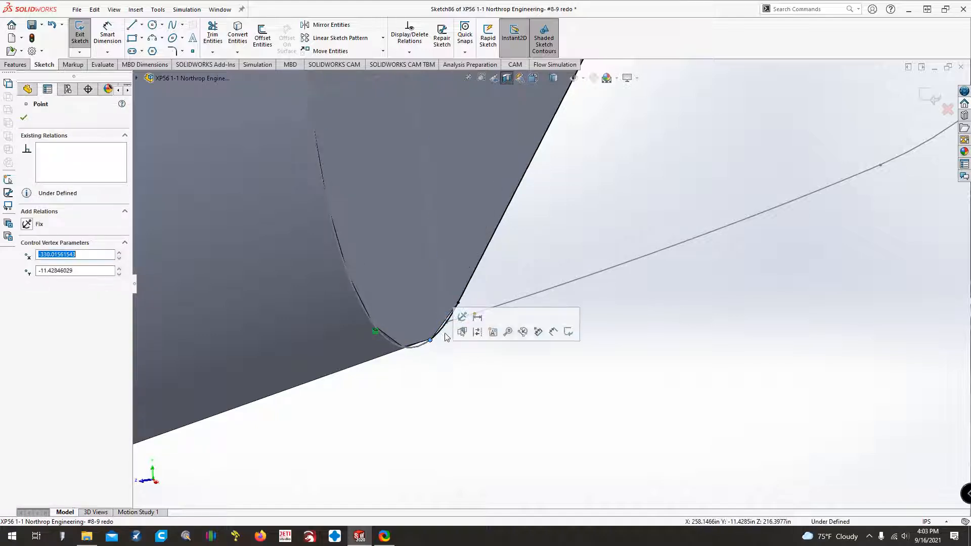
left_click(446, 322, "ctrl")
left_click(36, 307)
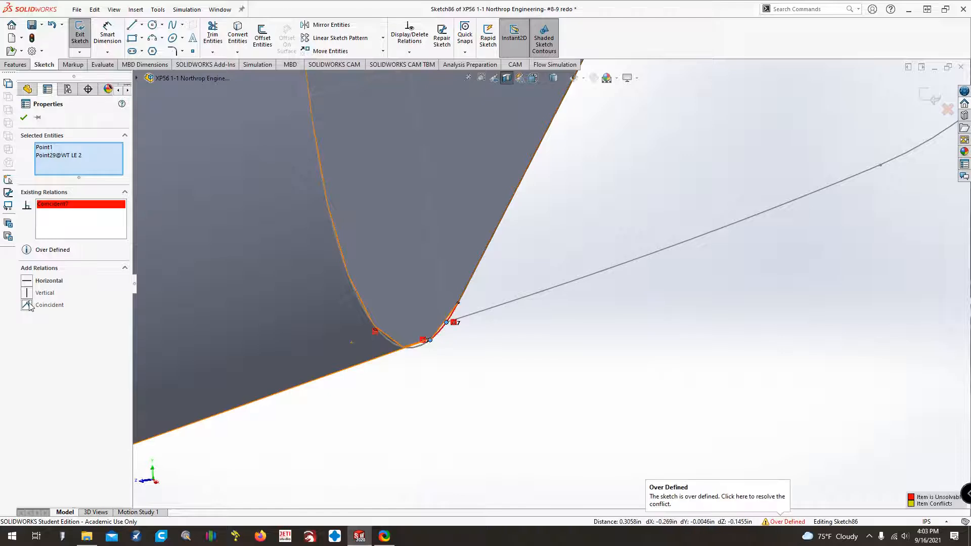
left_click(454, 323)
key("Delete")
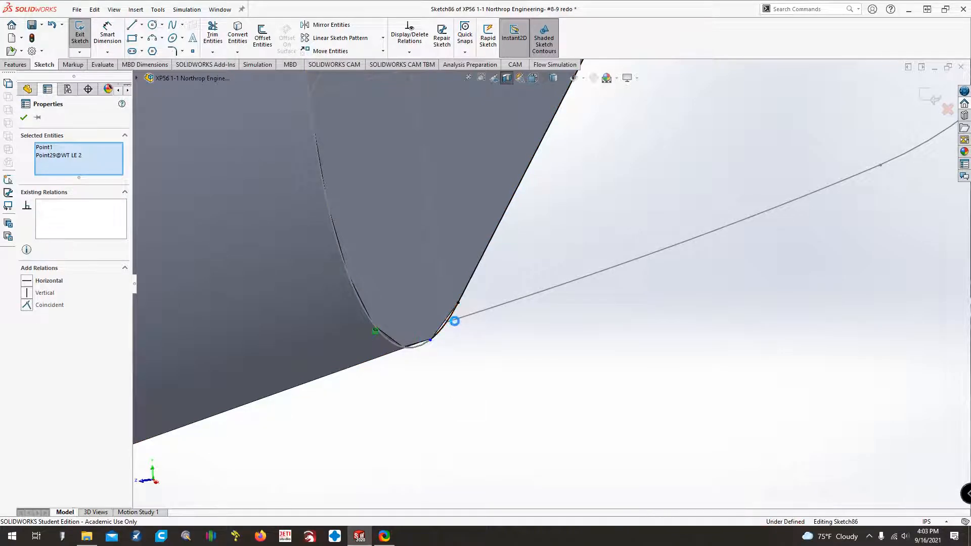
Make the lower arc's free end coincident with the straight end line of WT LE 2 and exit the sketch.
left_click(429, 340)
left_click(445, 315, "ctrl")
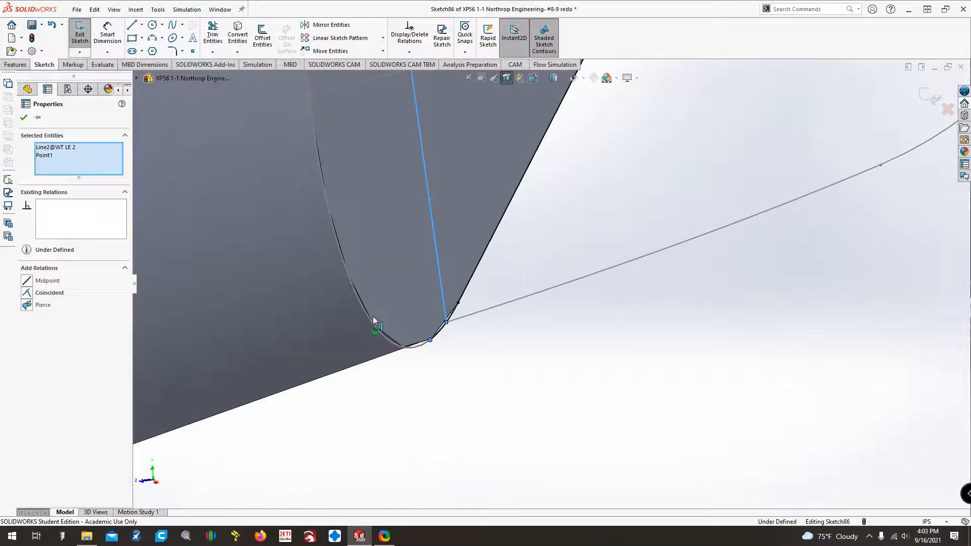
left_click(27, 294)
left_click(335, 413)
scroll(349, 387, "up", 10)
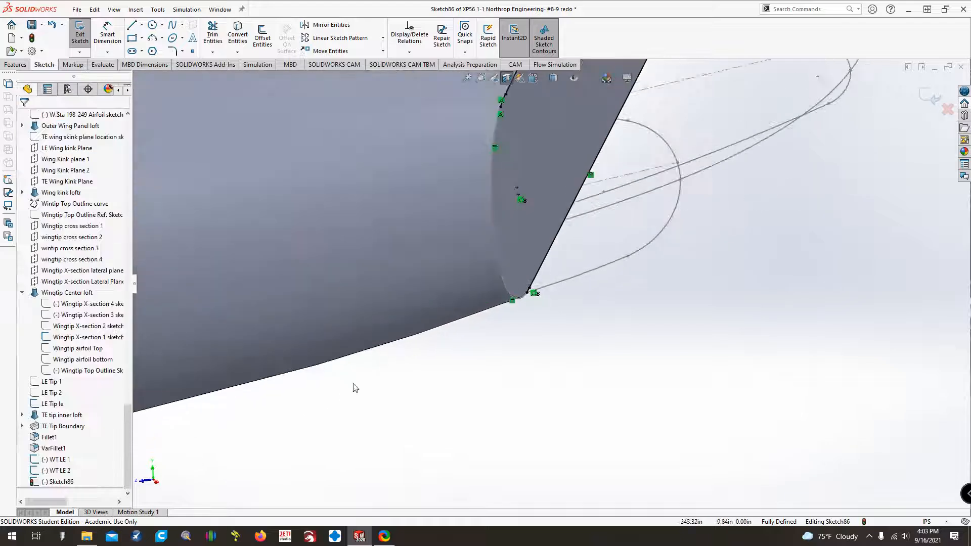
key("ctrl+Down")
key("ctrl+Down")
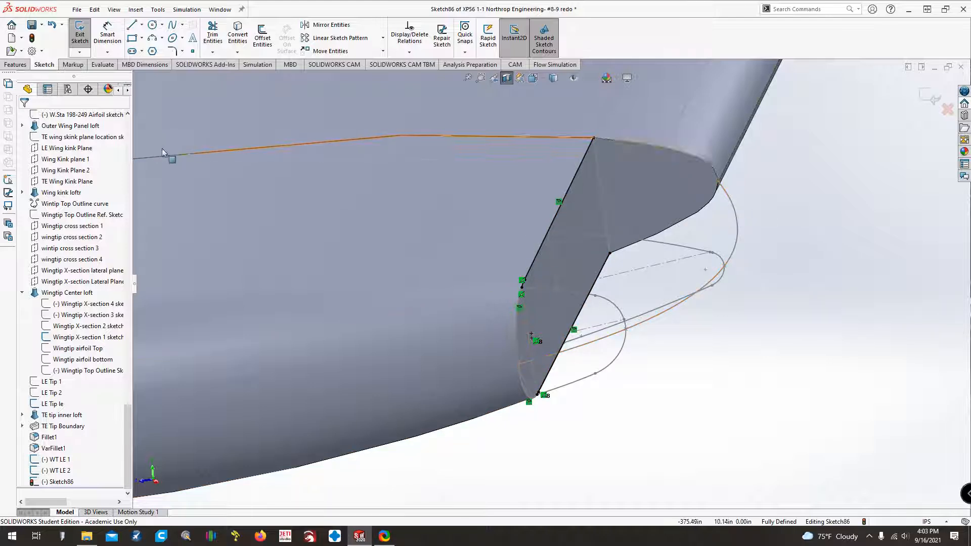
left_click(79, 35)
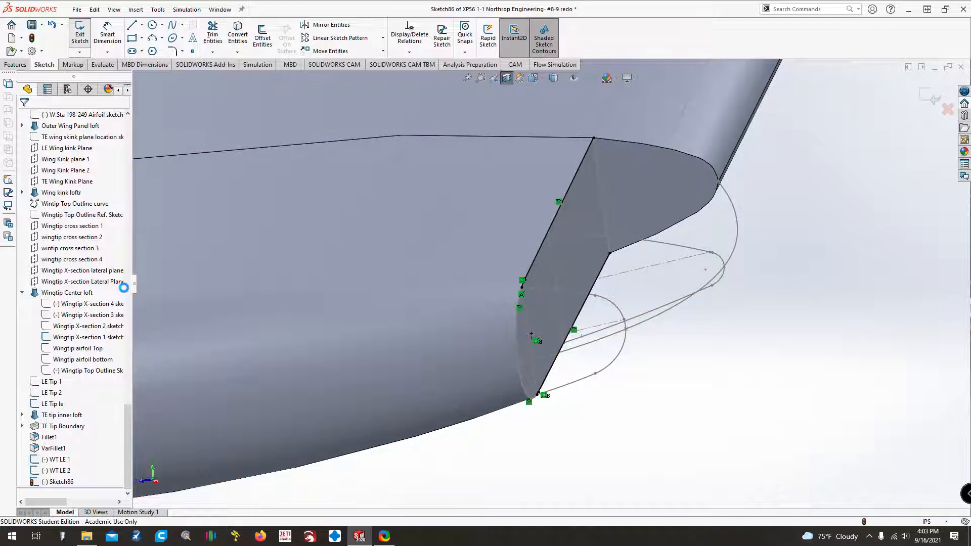
Rename Sketch86 as WT LE GC.
left_click(50, 483)
left_click(53, 482)
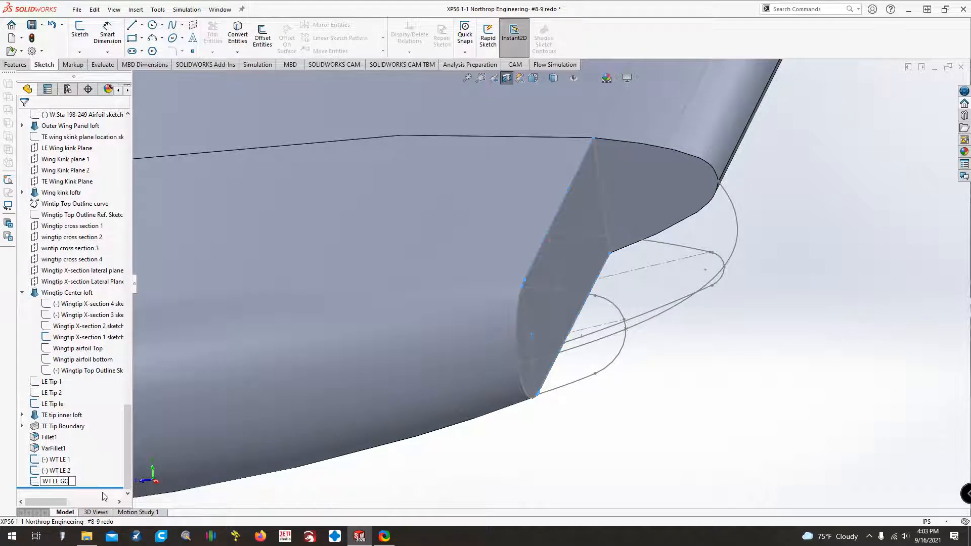
key("Return")
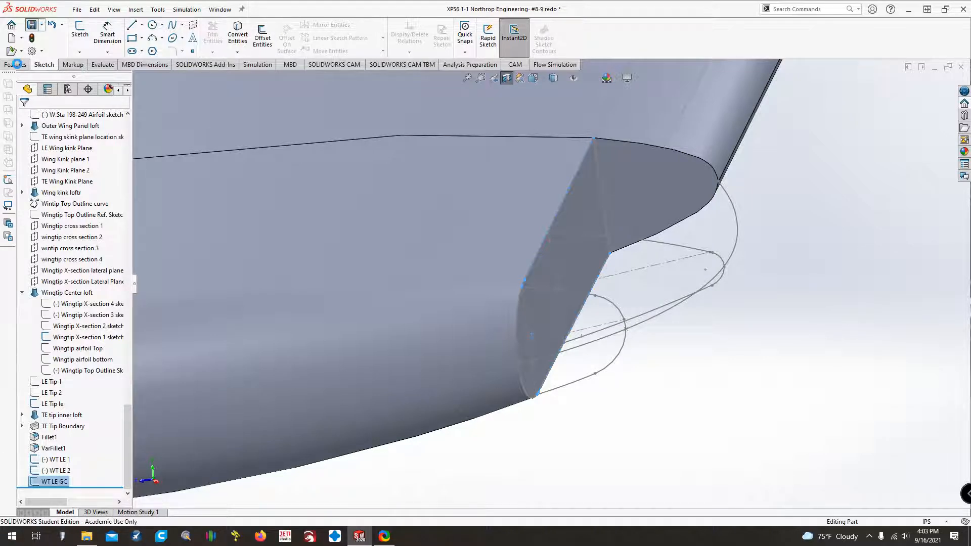
left_click(16, 64)
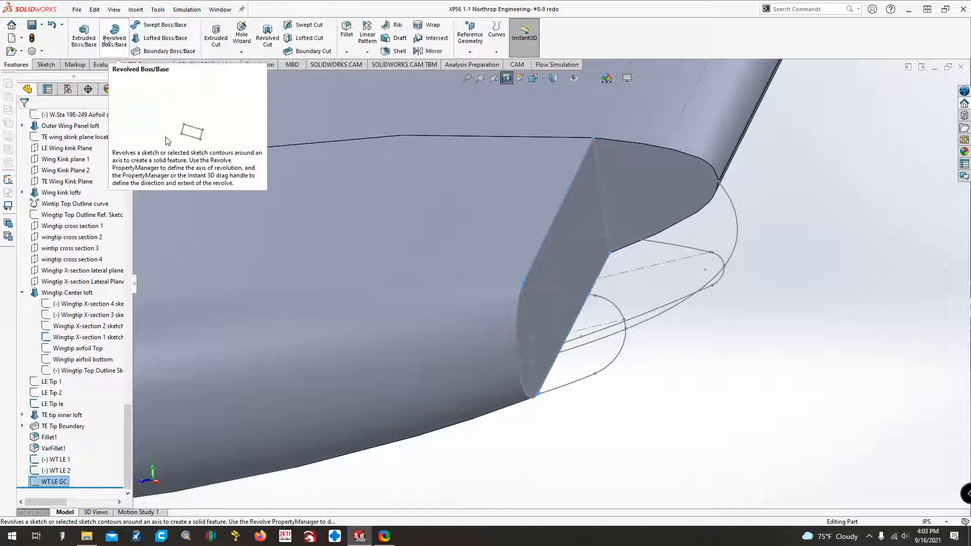
left_click(165, 38)
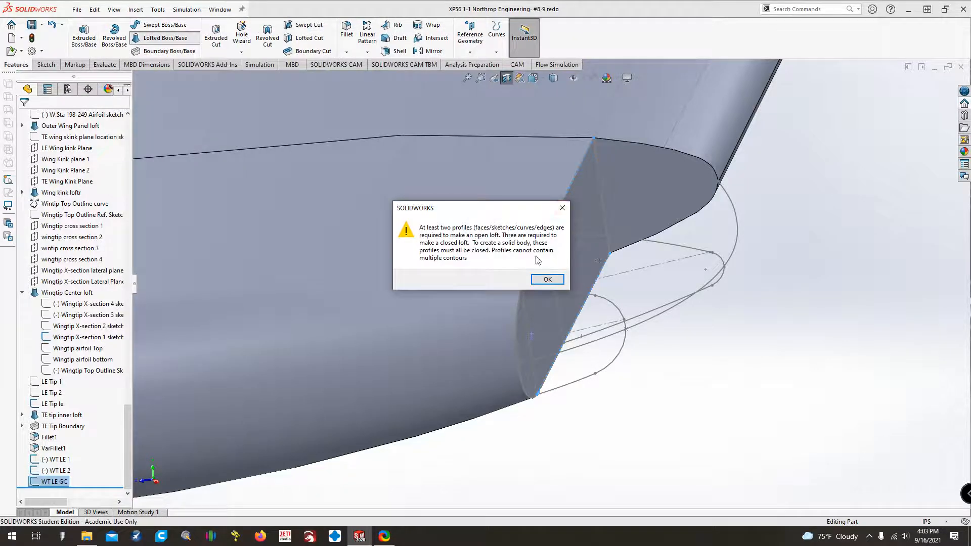
left_click(548, 280)
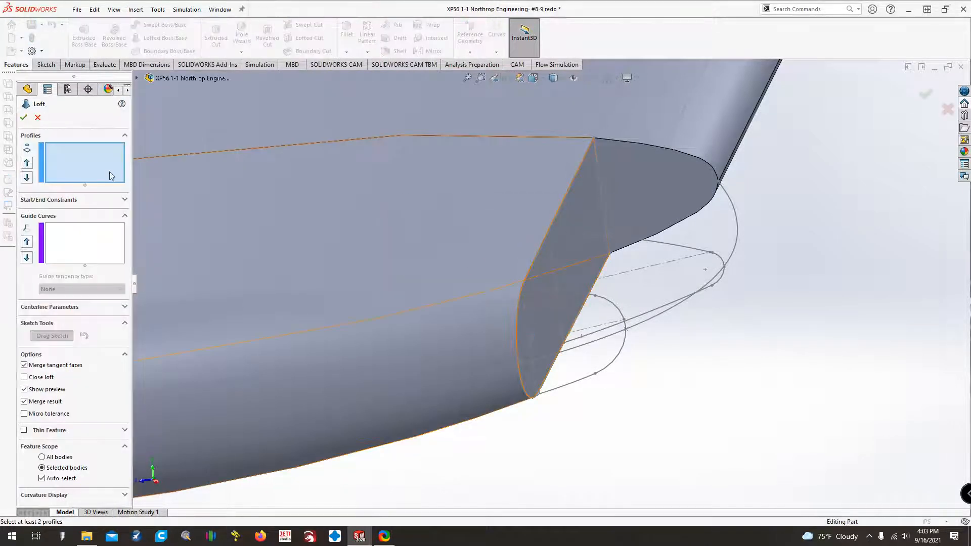
left_click(654, 144)
left_click(654, 145)
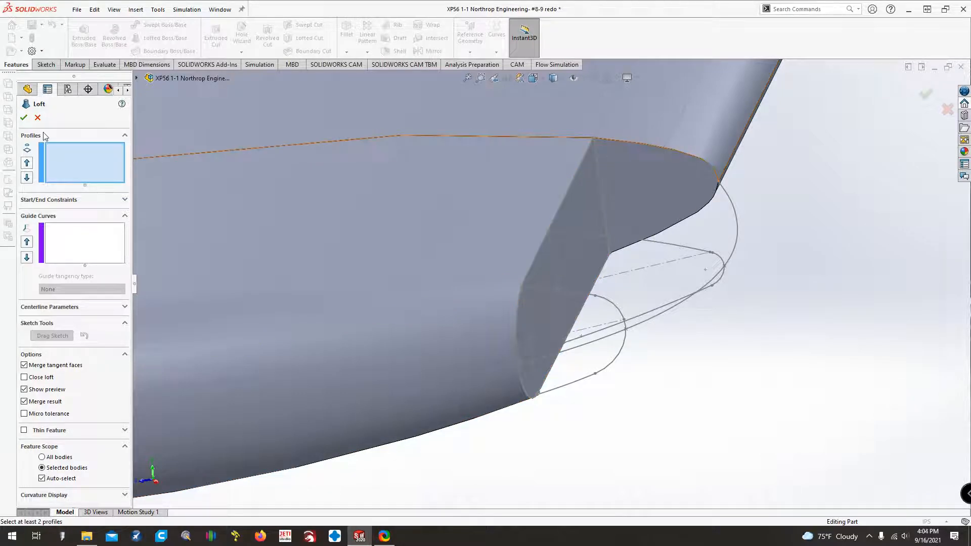
left_click(38, 118)
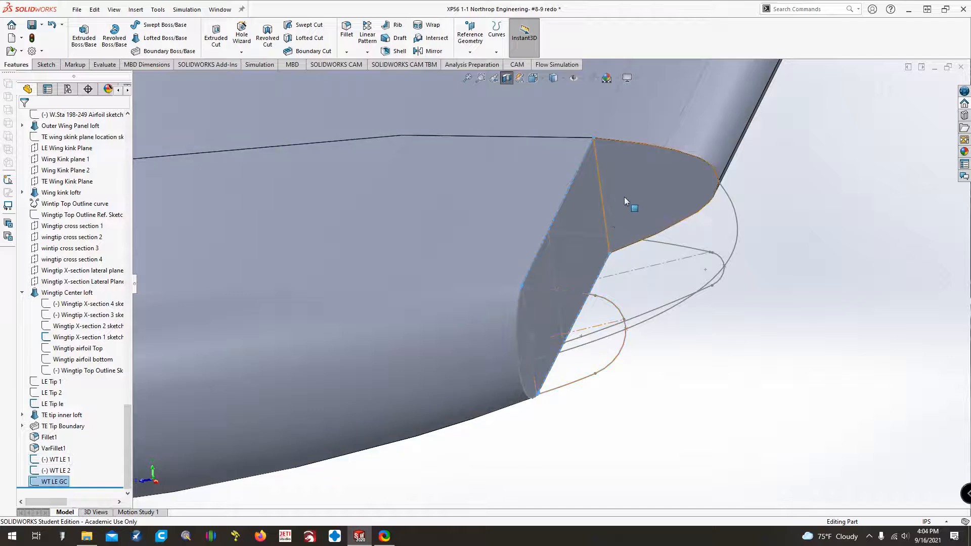
Show the hidden LE Tip 2 sketch on the wing's end face.
right_click(55, 393)
left_click(62, 318)
left_click(602, 411)
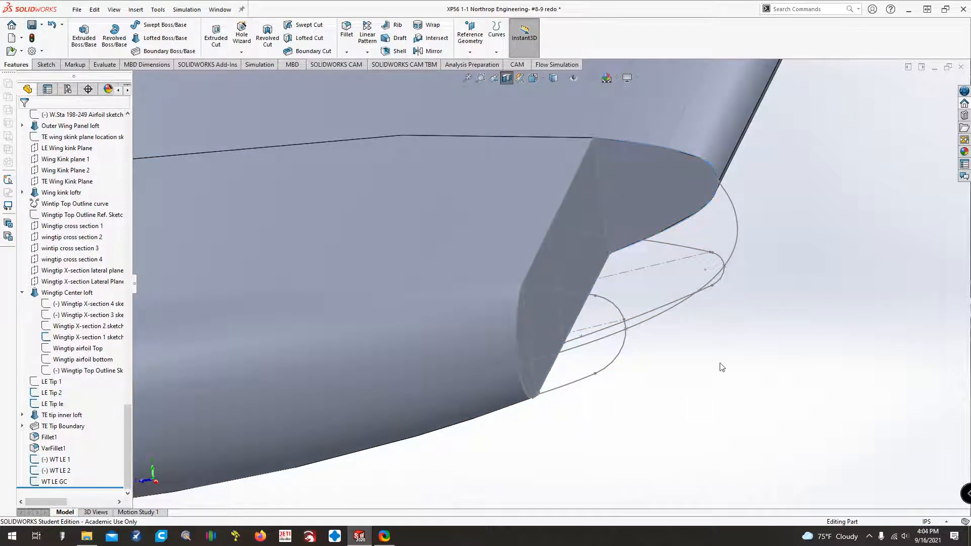
Start a boss loft through LE Tip 2, WT LE 1 and WT LE 2, and clear the mismatched profile selections.
left_click(165, 38)
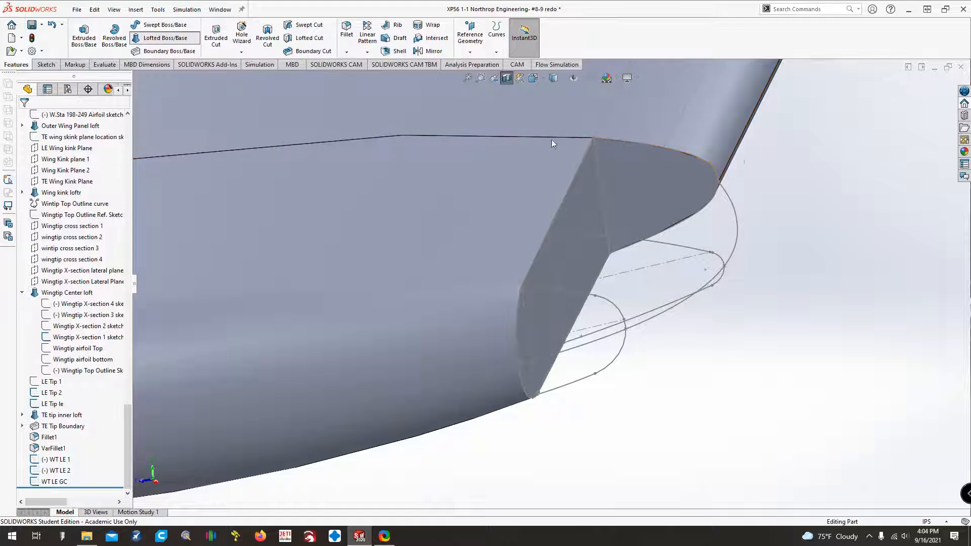
left_click(692, 159)
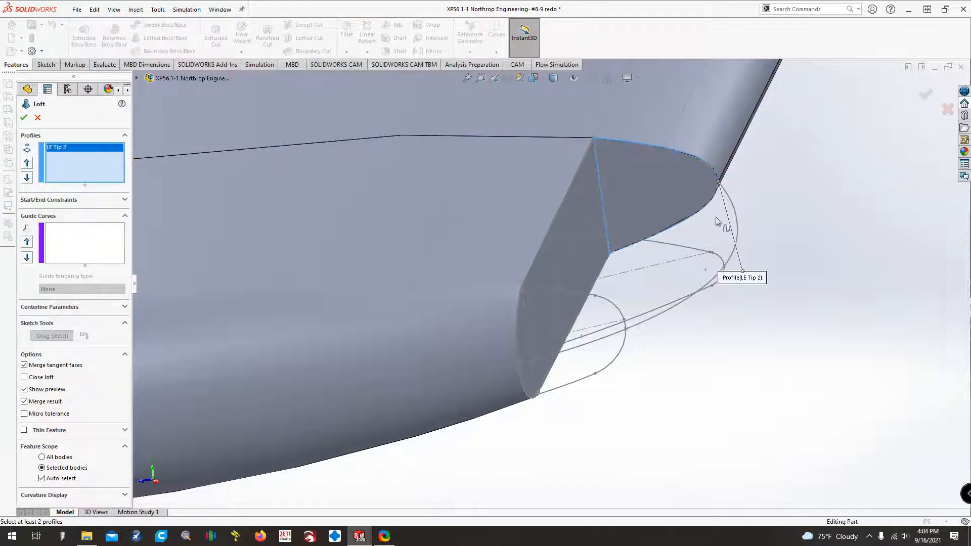
left_click(651, 244)
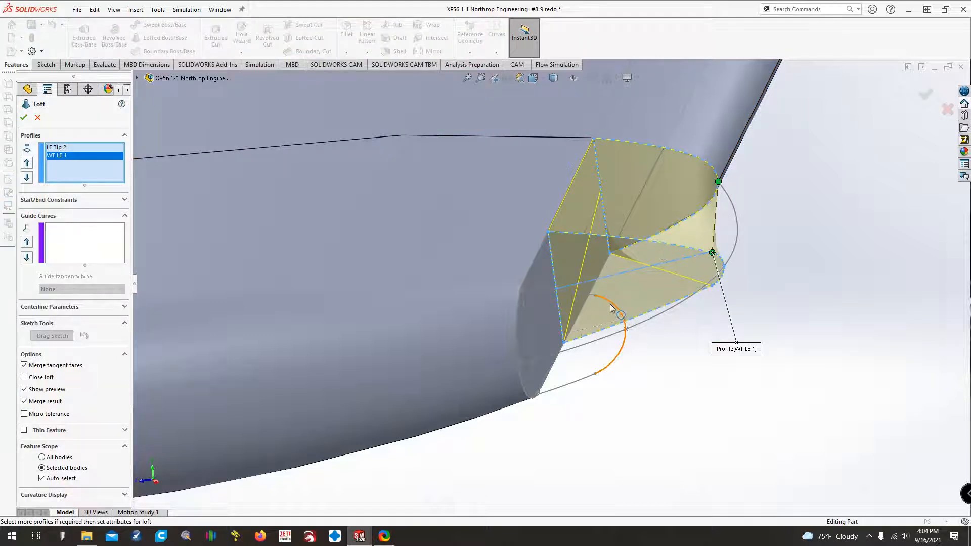
left_click(532, 288)
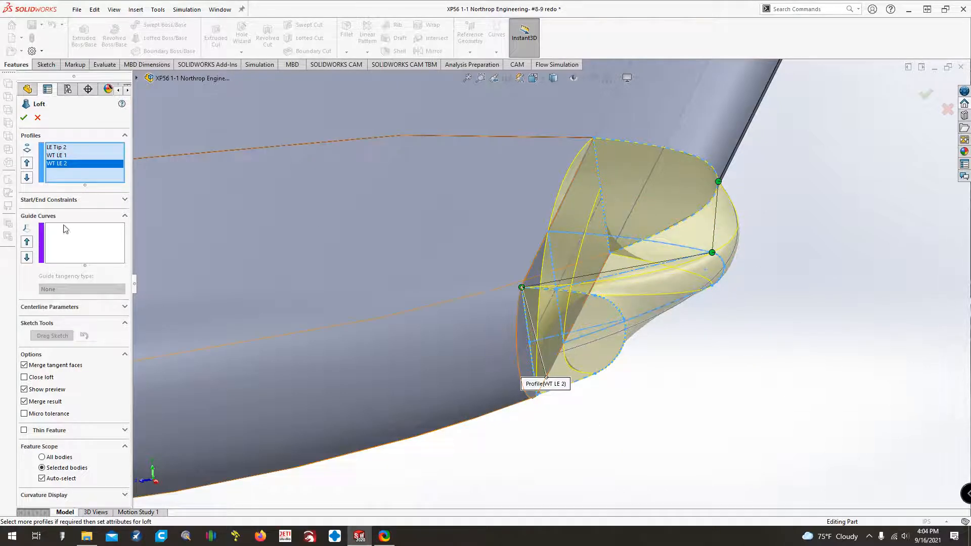
right_click(82, 156)
left_click(121, 164)
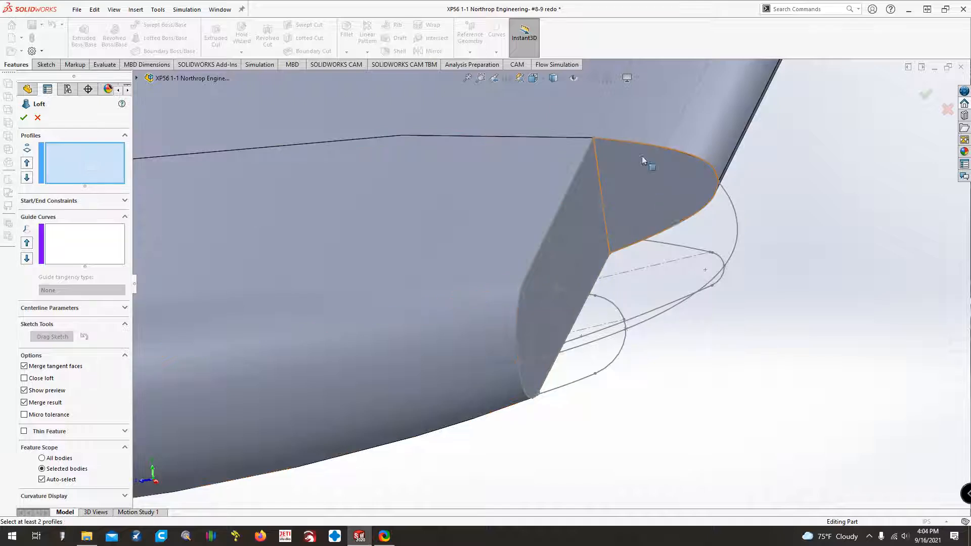
Select LE Tip 2, WT LE 1 and WT LE 2 as loft profiles at their matching upper inner corners.
left_click(595, 137)
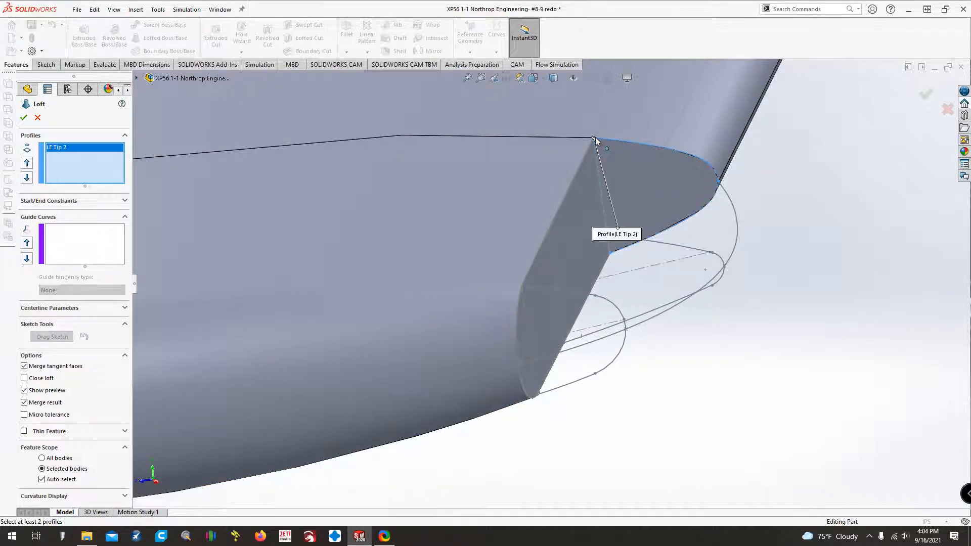
left_click(549, 231)
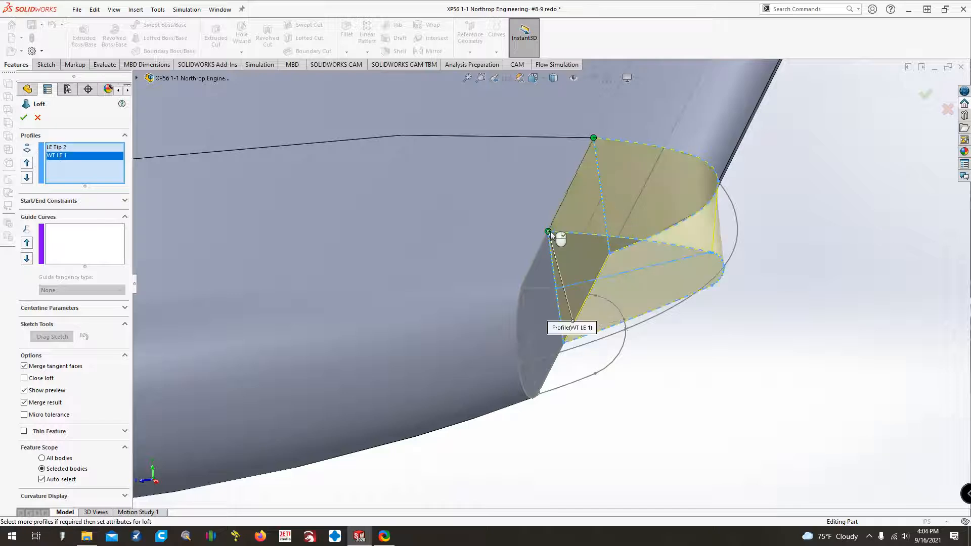
left_click(521, 287)
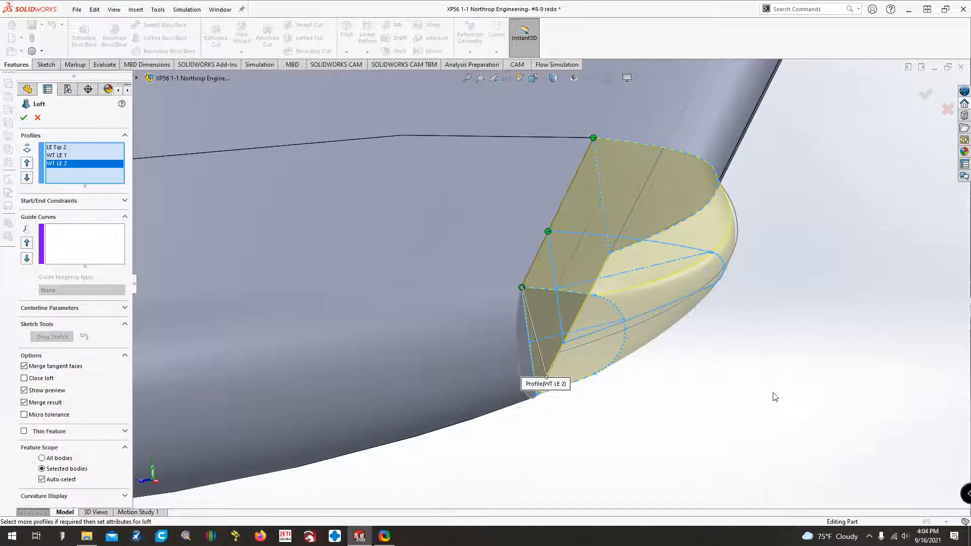
Try to build the loft with the upper end-face edge, the Wingtip X-section 1 sketch and LE Tip le as guide curves.
left_click(96, 232)
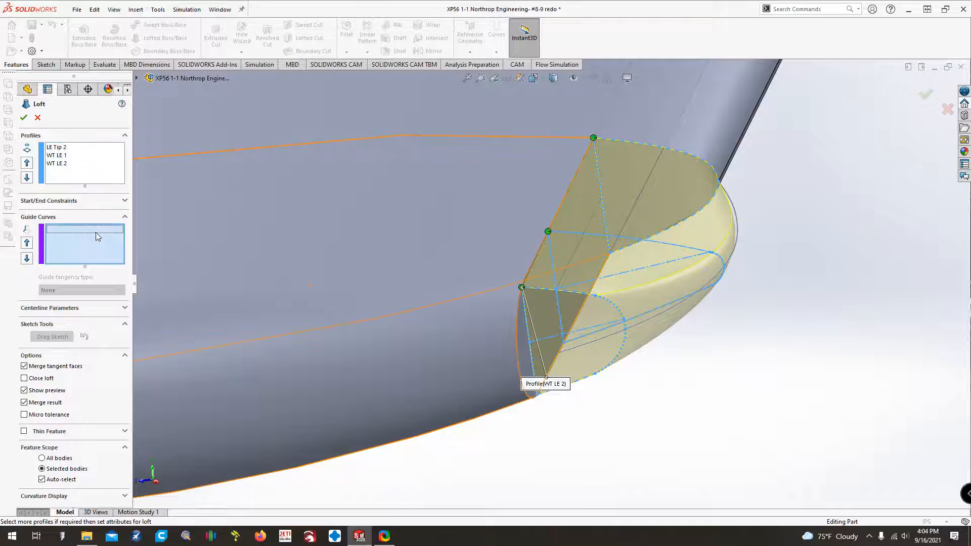
left_click(557, 210)
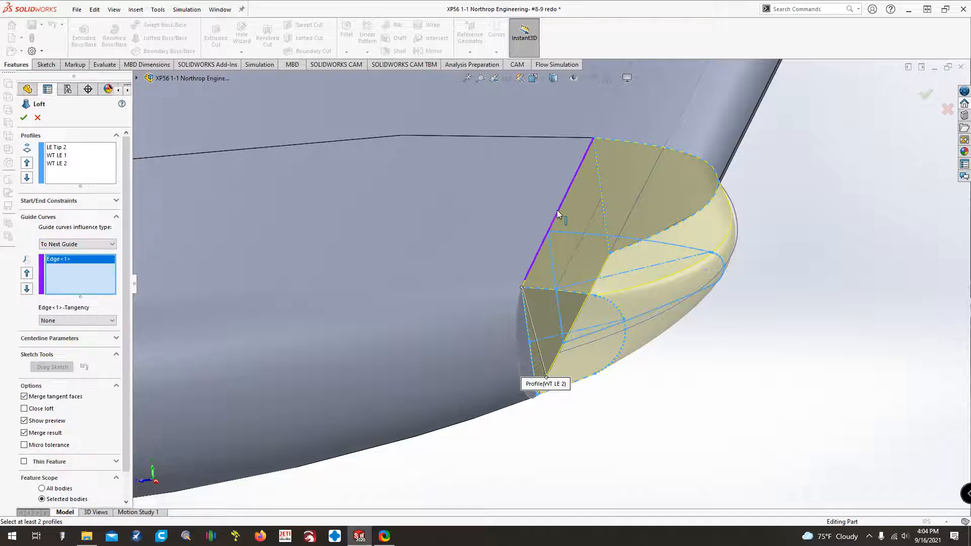
left_click(595, 283)
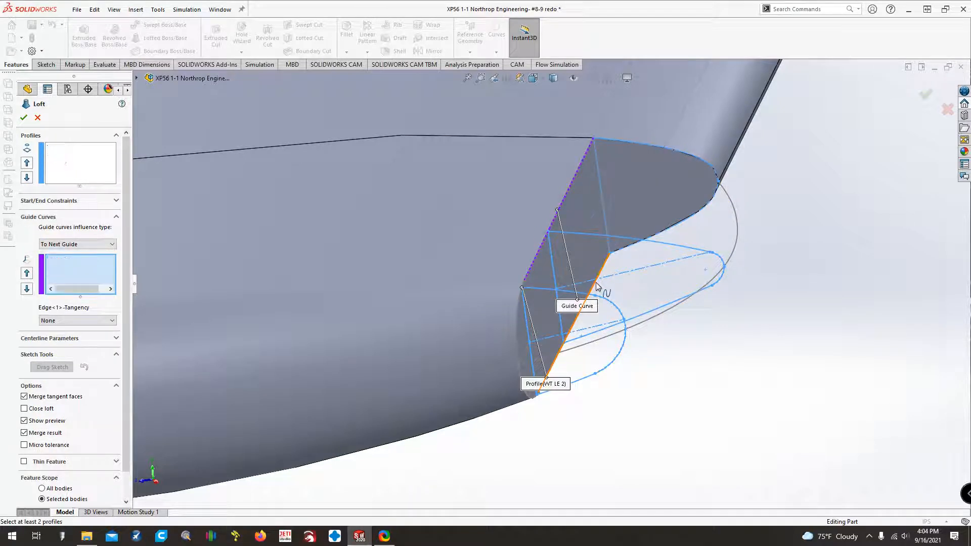
left_click(734, 249)
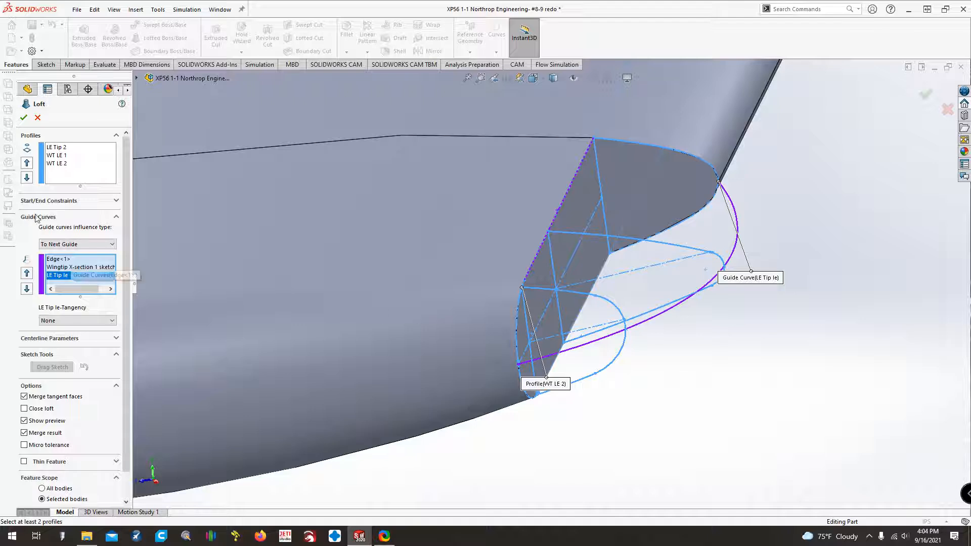
left_click(23, 119)
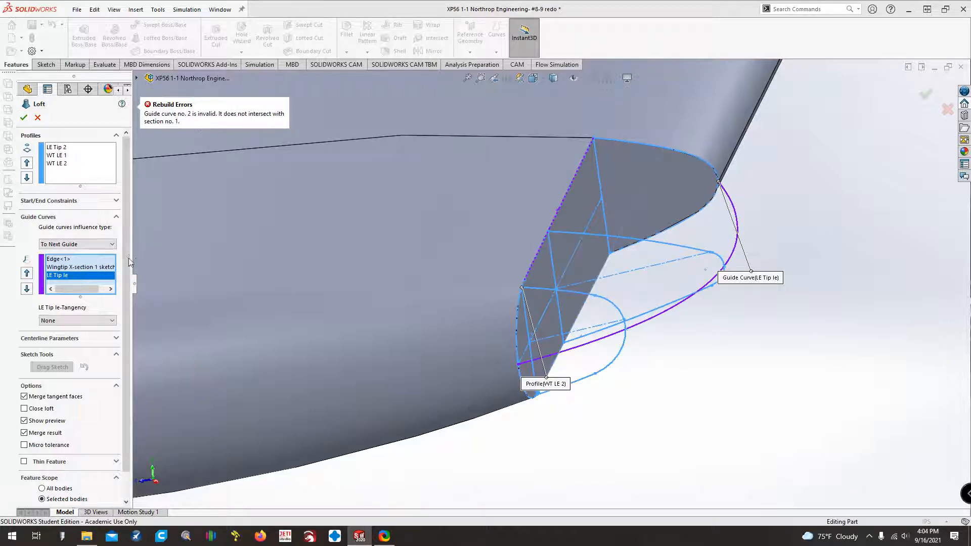
Remove the loft's guide curves and use only the LE Tip le curve as guide.
left_click(60, 268)
right_click(60, 268)
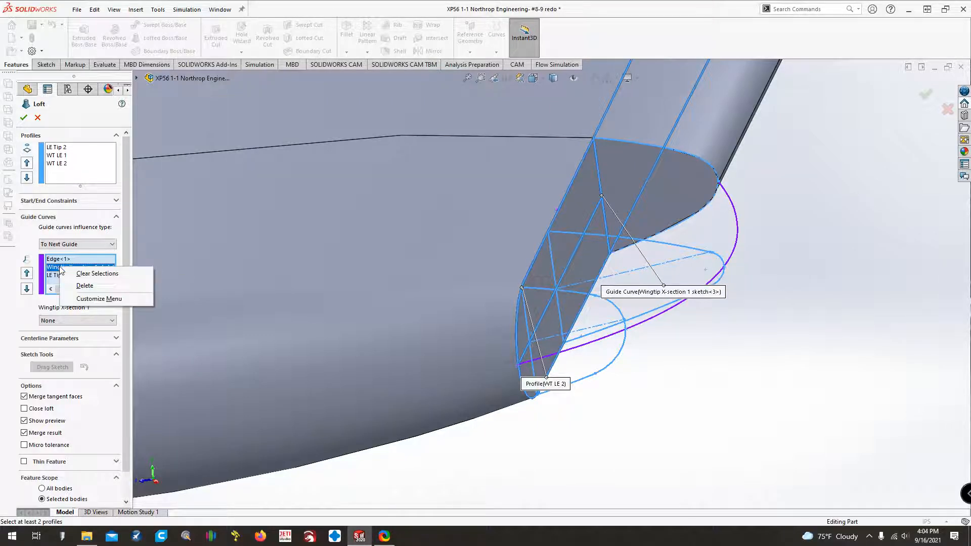
left_click(84, 286)
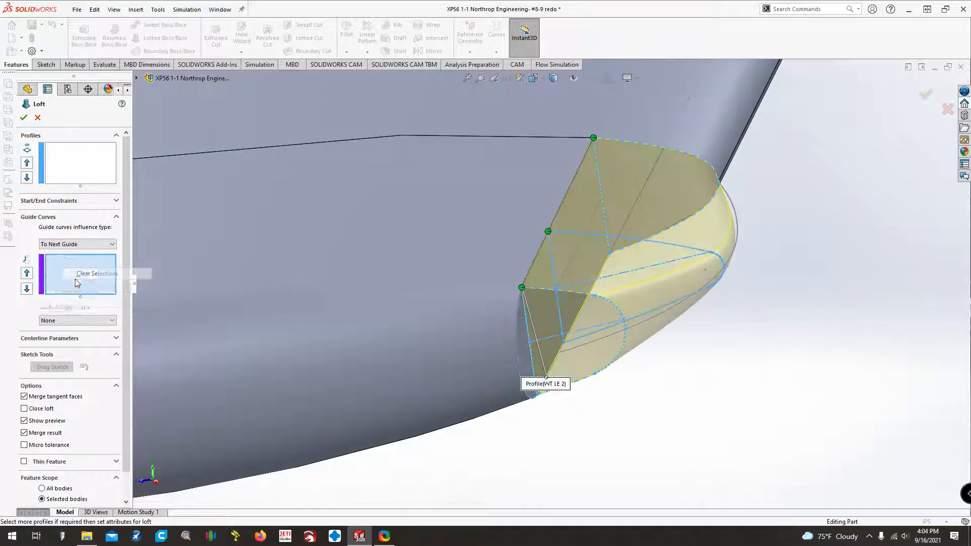
left_click(737, 246)
Examine the loft preview from the front, above and below against the surrounding wingtip surfaces.
key("Right")
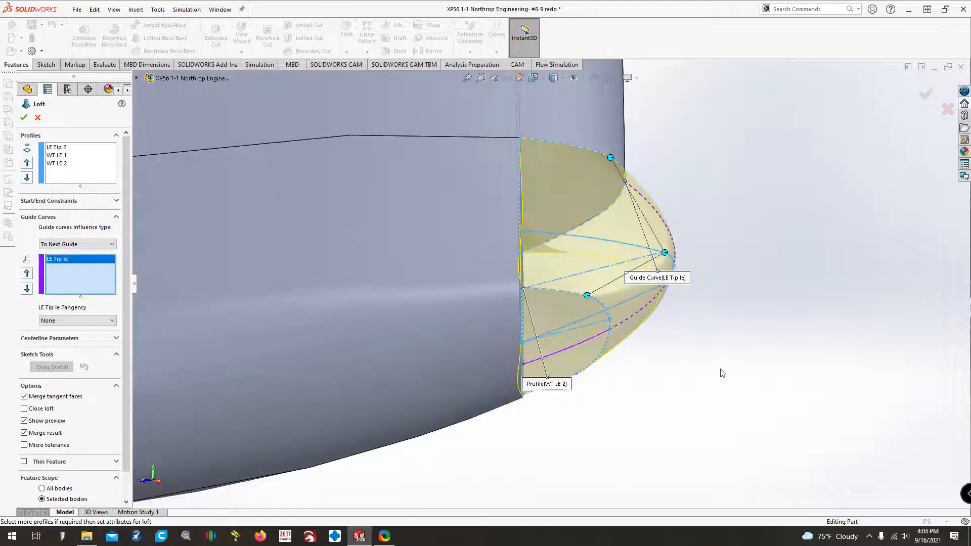
key("Down")
key("Down")
key("Down")
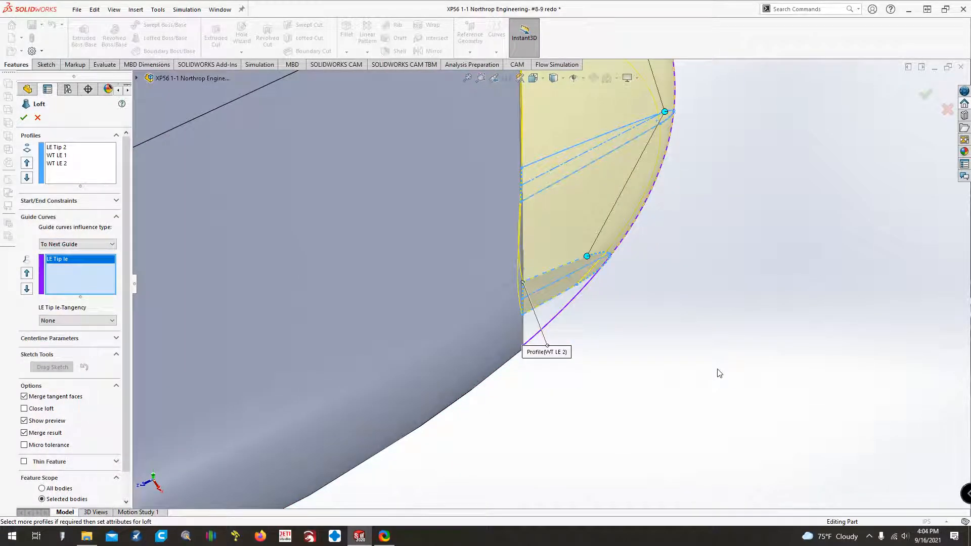
key("ctrl+Down")
key("ctrl+Down")
key("ctrl+Down")
key("z")
key("Down")
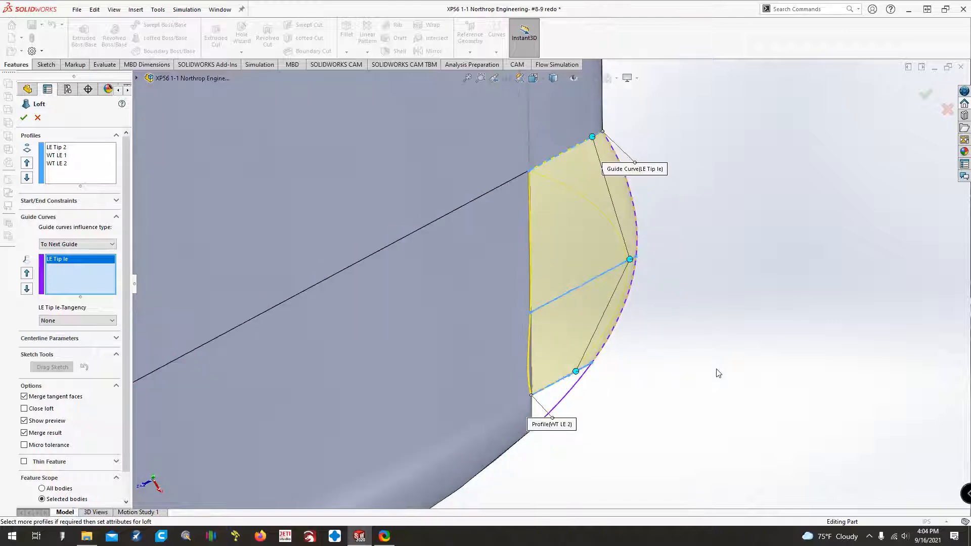
key("Up")
key("Up")
key("Up")
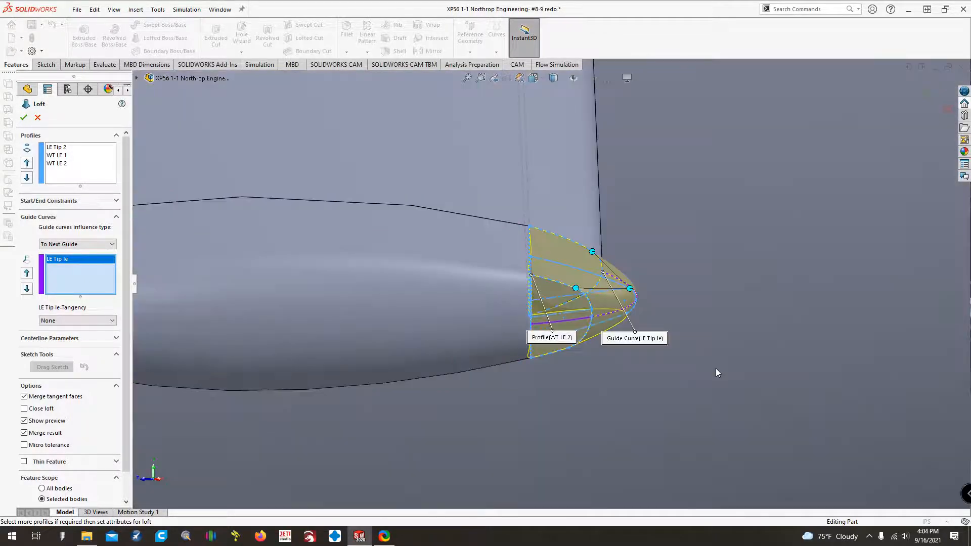
key("Up")
key("Up")
key("Left")
key("Left")
key("Left")
key("Left")
key("Left")
key("Left")
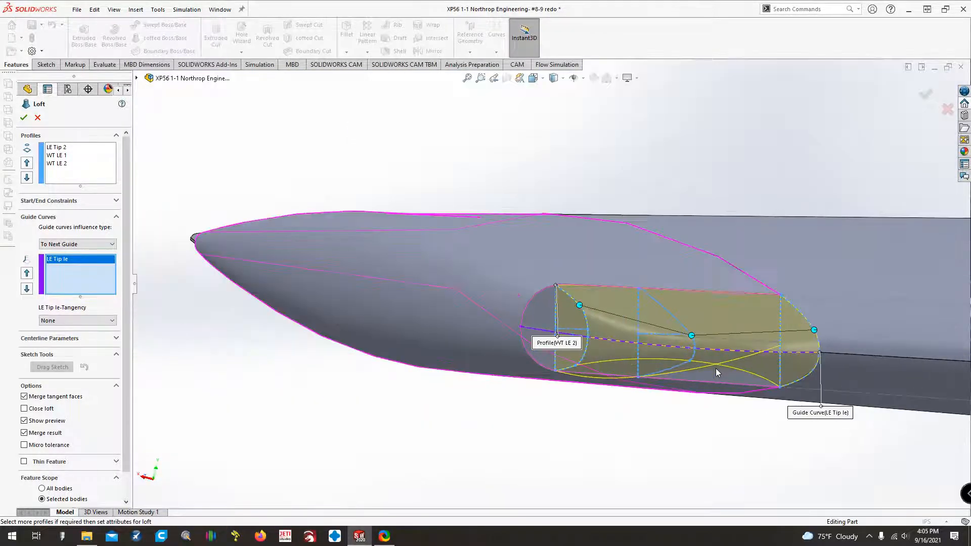
key("Left")
key("Up")
key("Up")
key("Up")
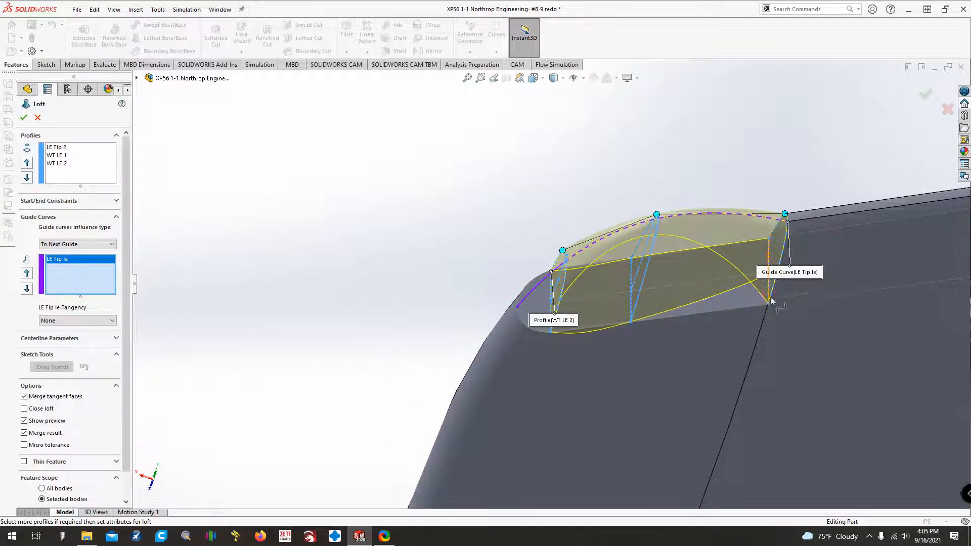
key("Up")
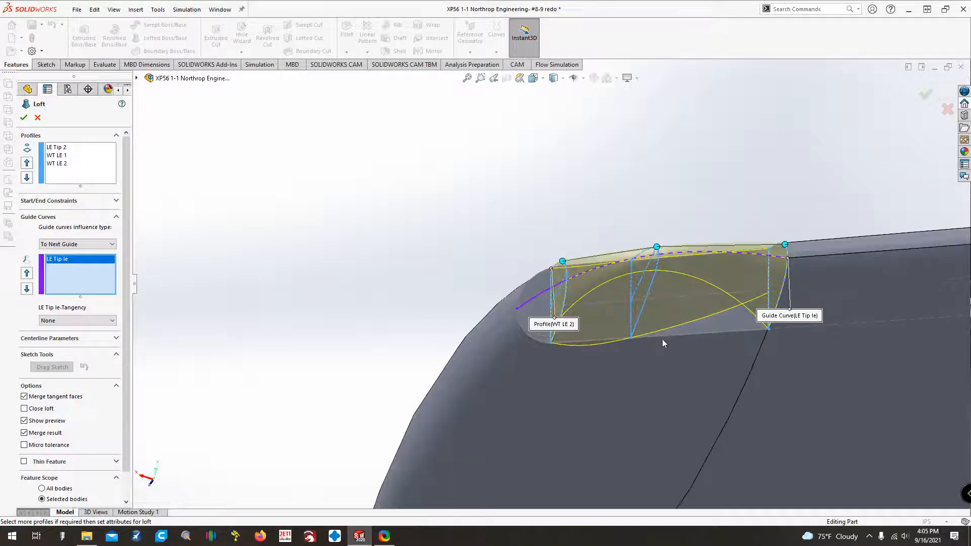
Try to add the lower end-face edge line from the Wingtip X-section 1 sketch as a second guide curve, and cancel the loft.
left_click(662, 338)
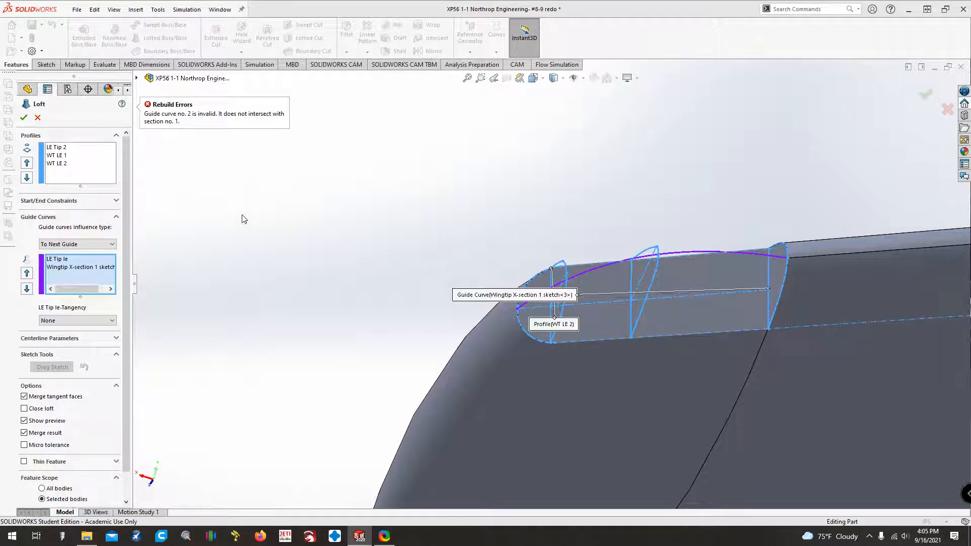
middle_click_drag(242, 216, 243, 218)
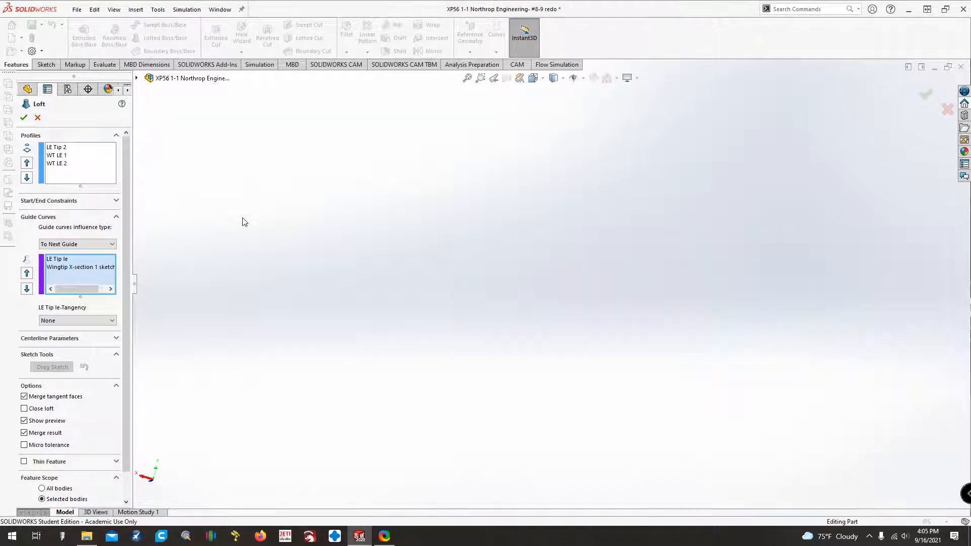
left_click(466, 79)
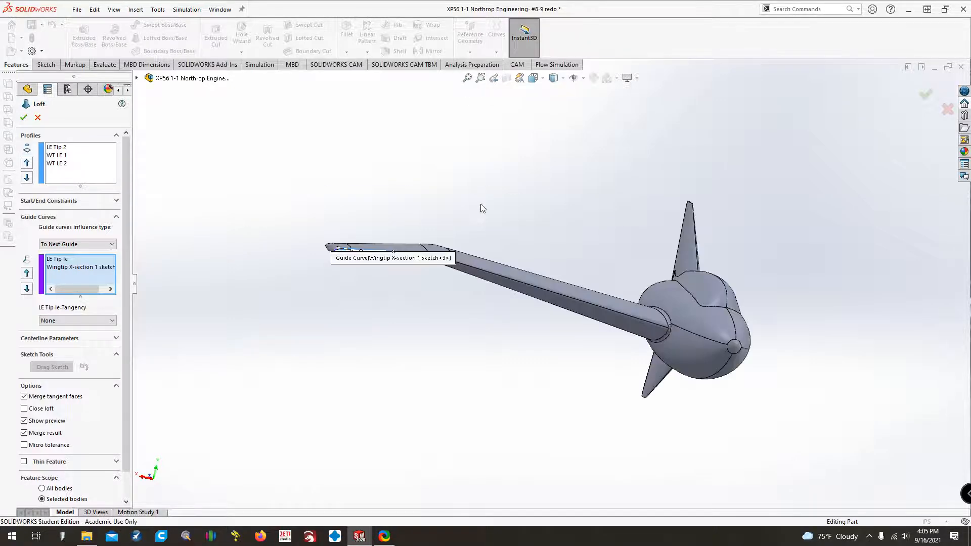
left_click(36, 118)
left_click(481, 77)
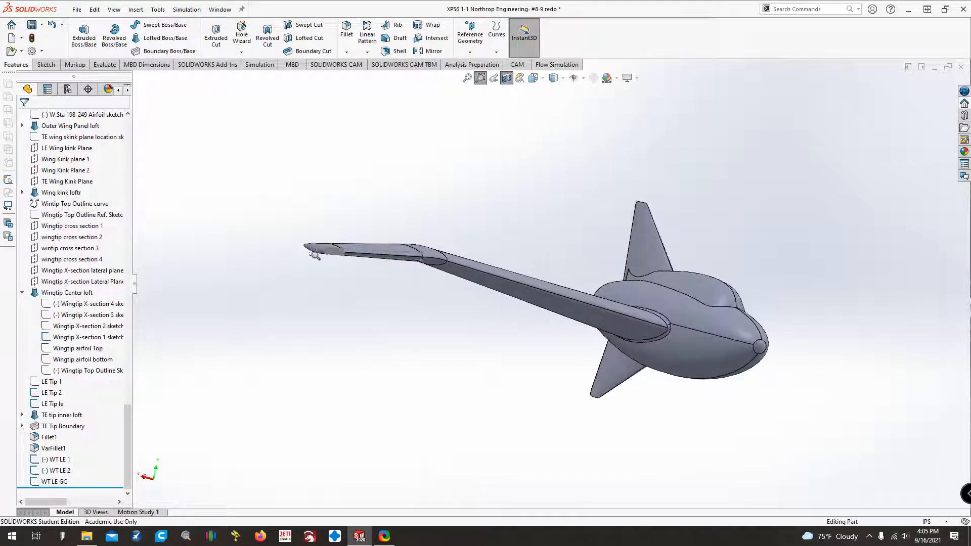
left_click_drag(323, 225, 367, 281)
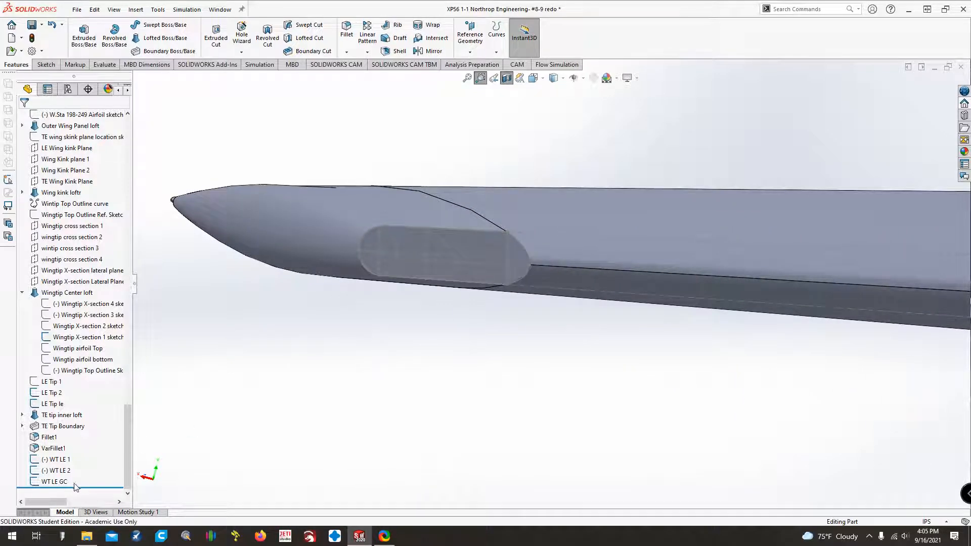
Open the WT LE GC sketch for editing and examine the lower line's end point where it meets the LE Tip 2 profile.
key("Escape")
right_click(56, 481)
left_click(74, 305)
scroll(536, 281, "down", 6)
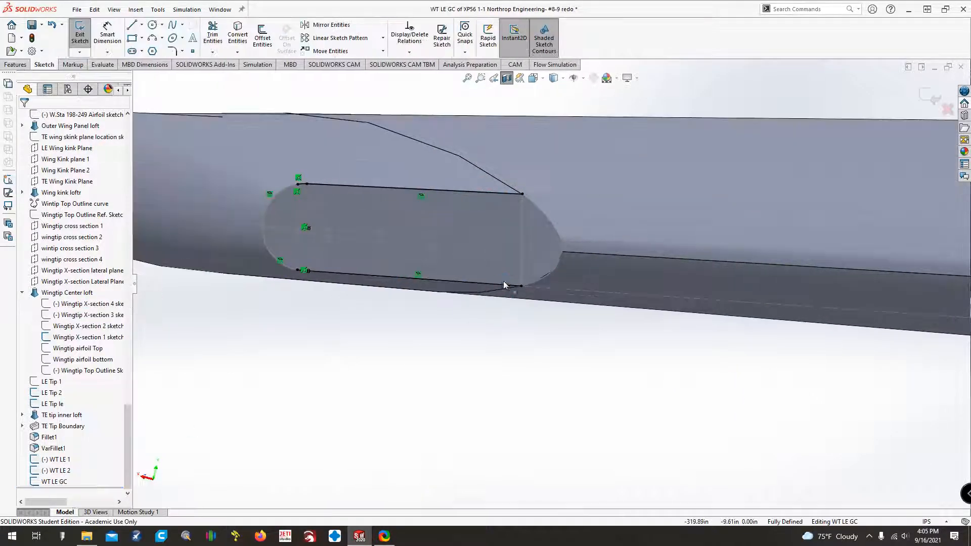
left_click(524, 288)
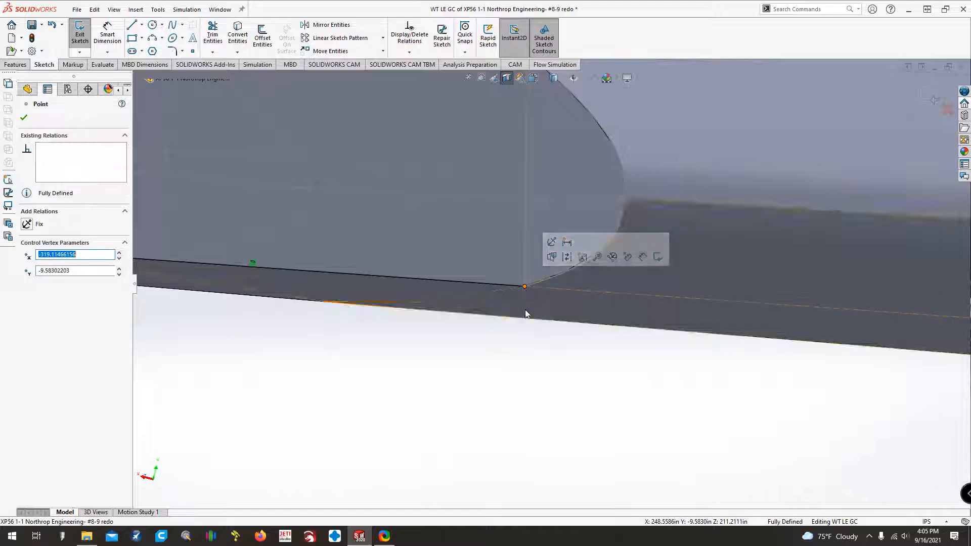
left_click(538, 283, "ctrl")
left_click(517, 298)
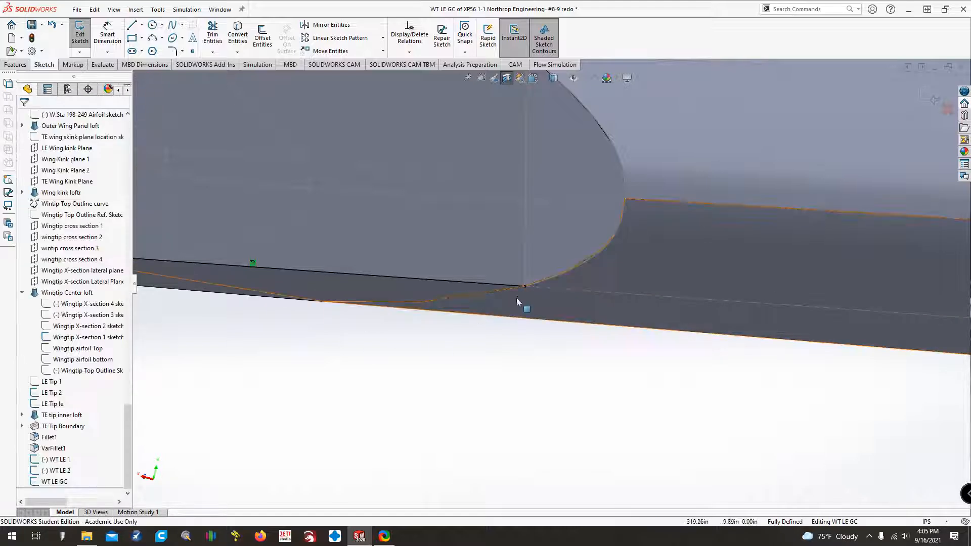
left_click(524, 287)
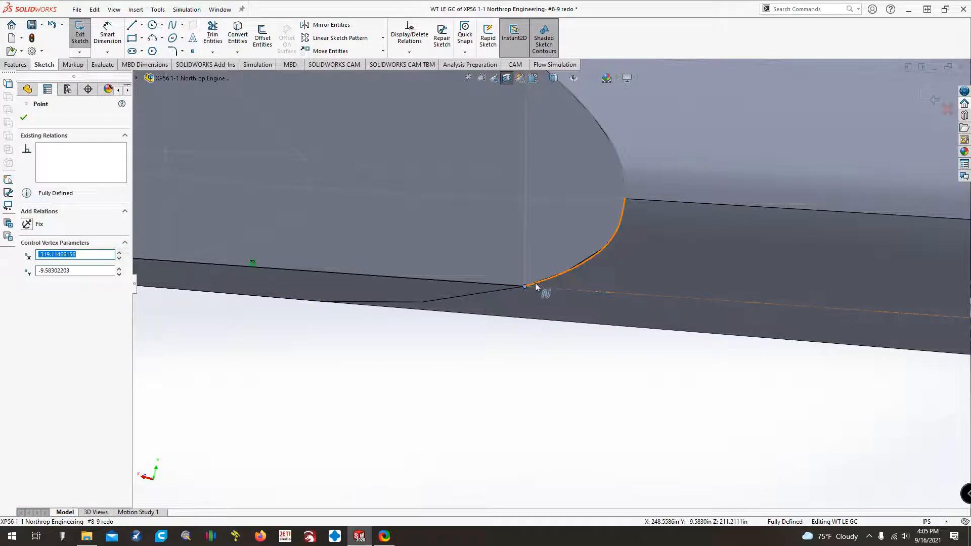
left_click(536, 287, "ctrl")
left_click(367, 329)
left_click(524, 287)
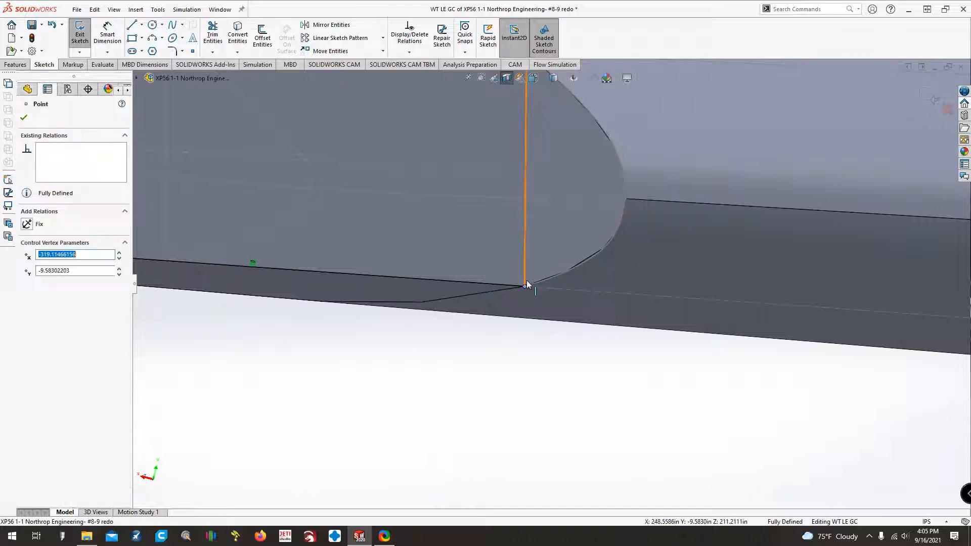
left_click(526, 281, "ctrl")
left_click(202, 346)
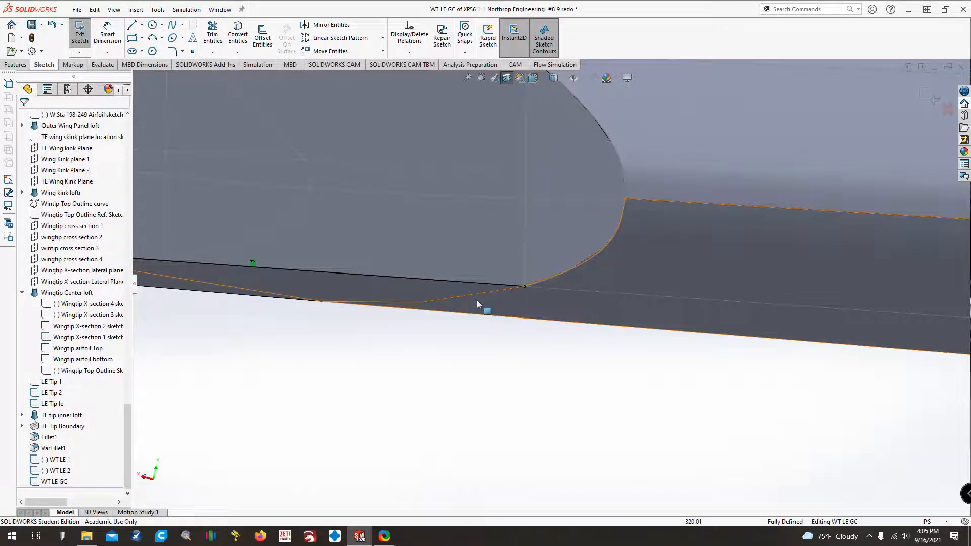
Pull back the lower WT LE GC line's end point and make it coincident with the vertical line of the Wingtip X-section 1 sketch.
left_click(449, 282)
left_click(524, 286)
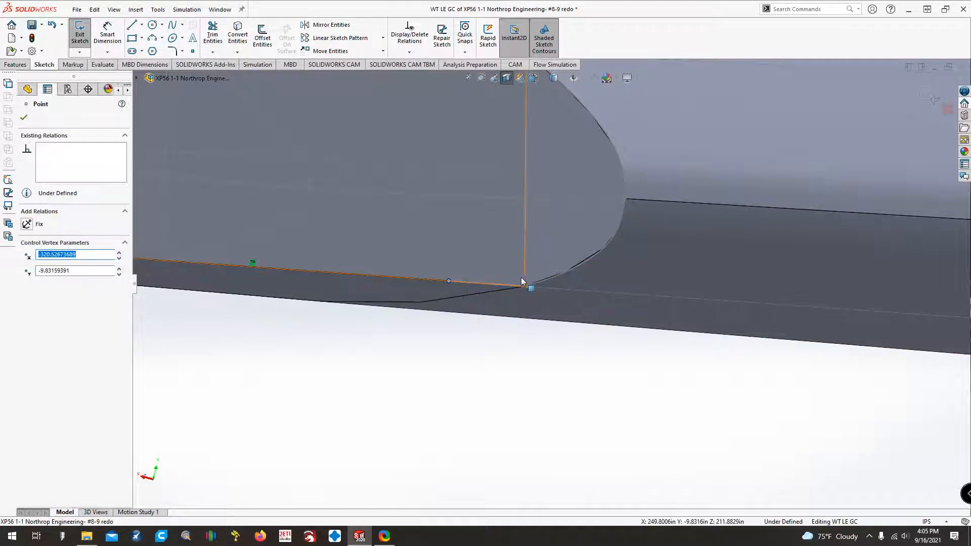
left_click(526, 278, "ctrl")
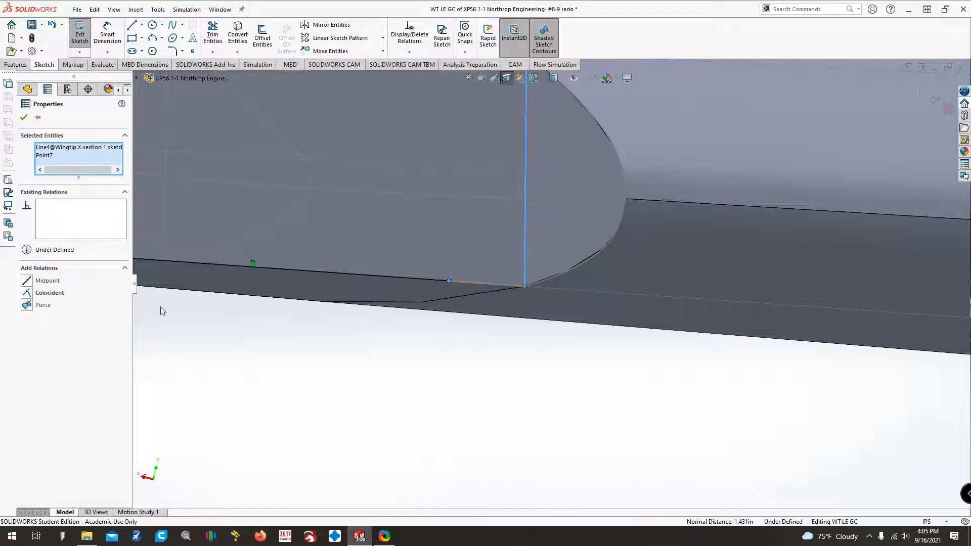
left_click(31, 296)
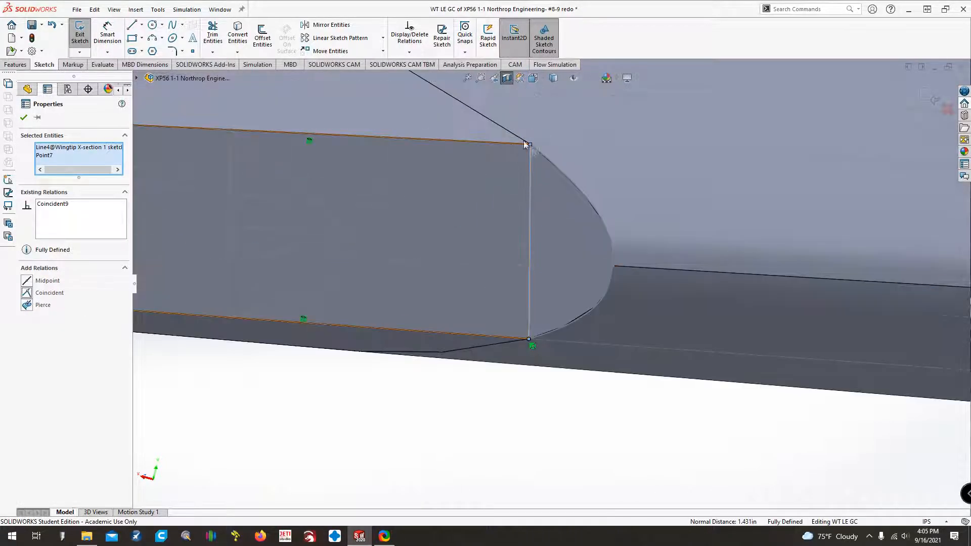
Pull back the upper WT LE GC line's end point and make it coincident with the upper spline of LE Tip 2.
left_click_drag(529, 145, 458, 142)
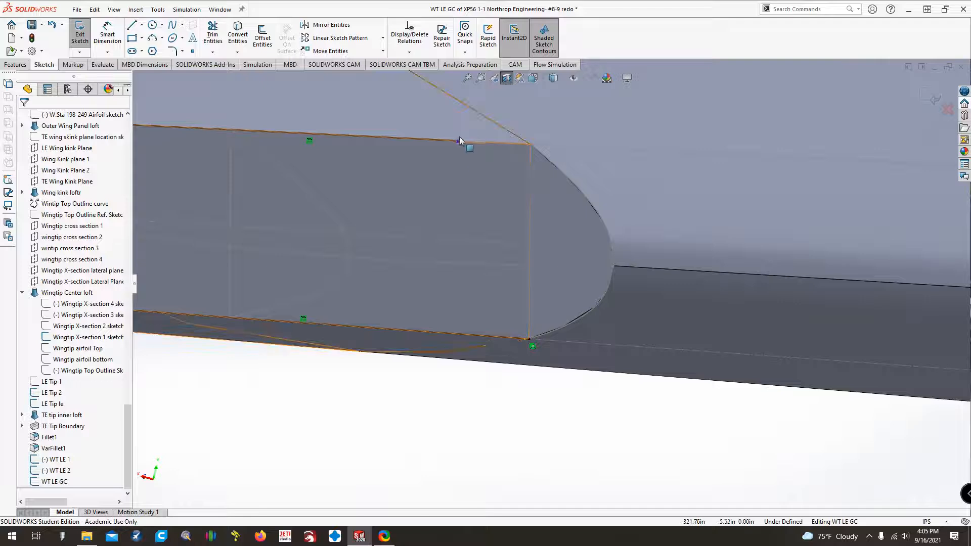
left_click(458, 141)
left_click(531, 145, "ctrl")
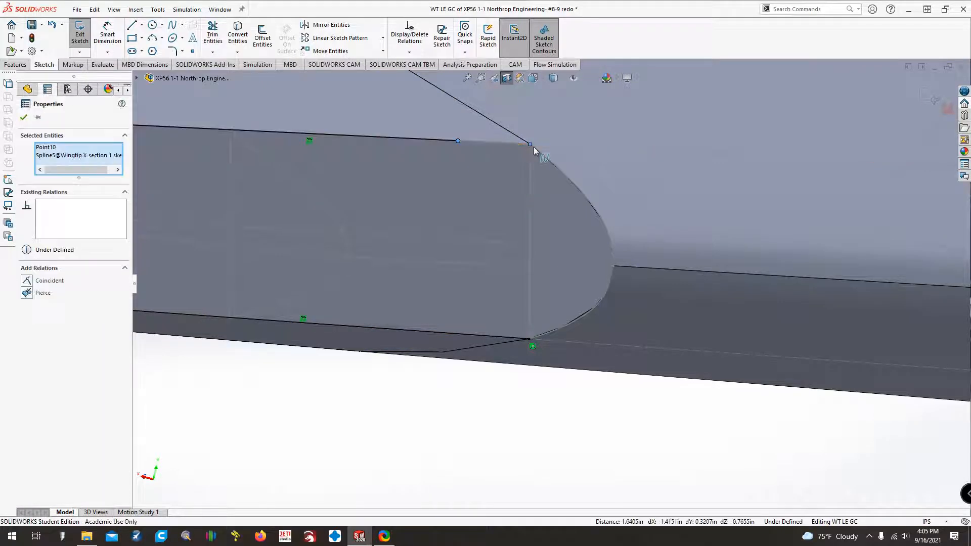
left_click(498, 422)
left_click(536, 151)
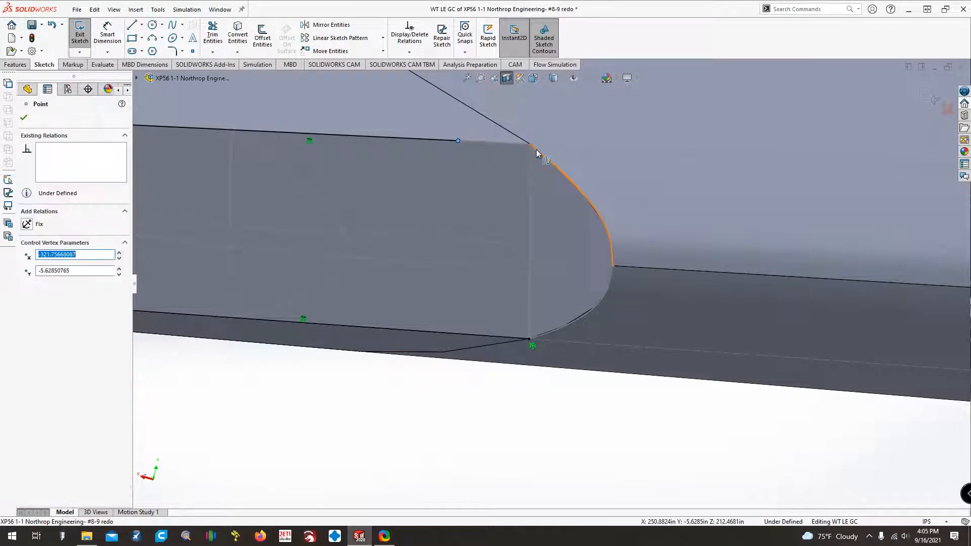
left_click(536, 150, "ctrl")
left_click(27, 281)
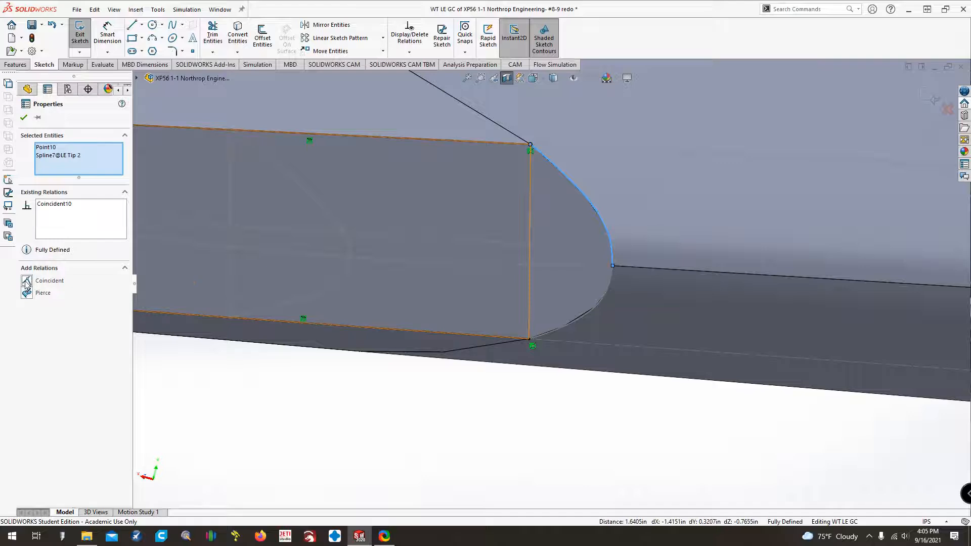
Replace the lower line end point's coincident relation with one to the lower LE Tip 2 spline, and exit the WT LE GC sketch.
left_click(337, 407)
key("Delete")
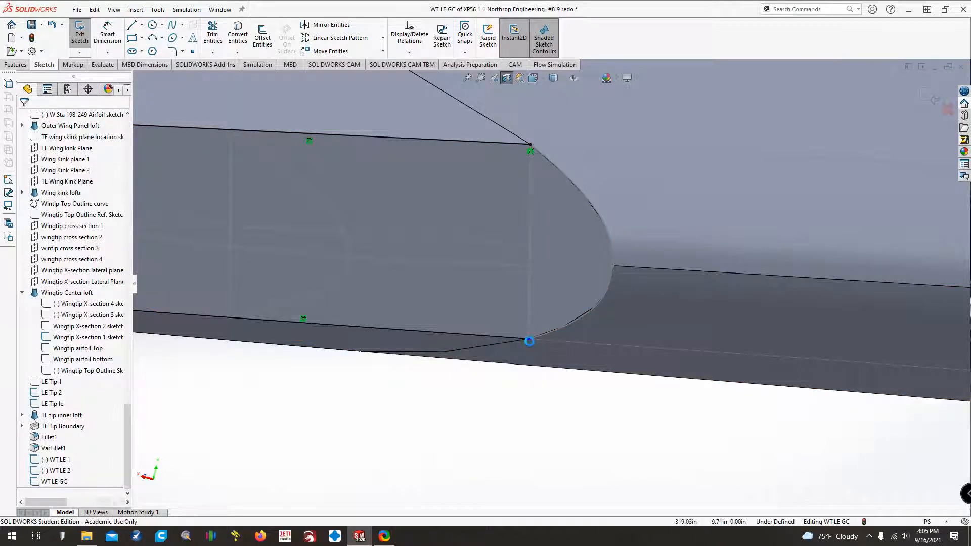
left_click(465, 334)
left_click(554, 333, "ctrl")
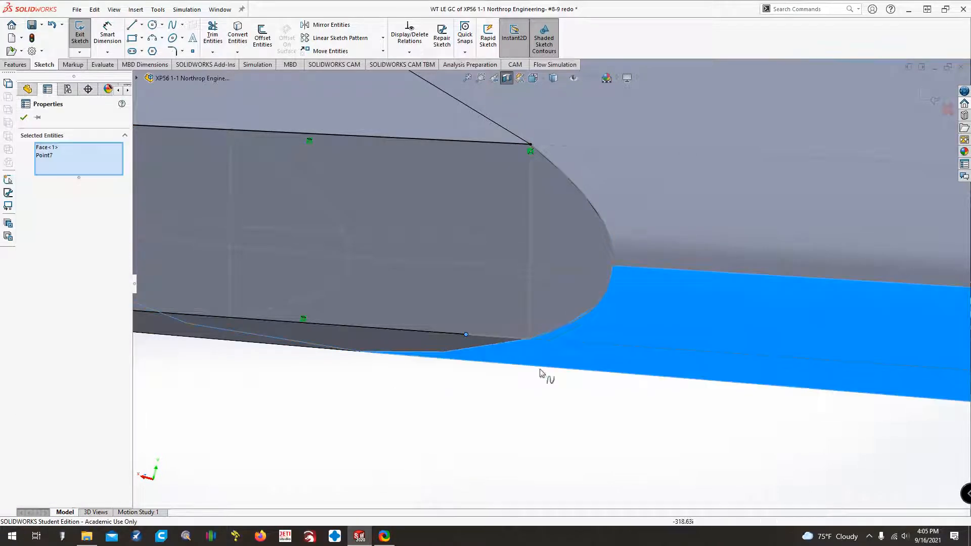
left_click(540, 371)
left_click(556, 329)
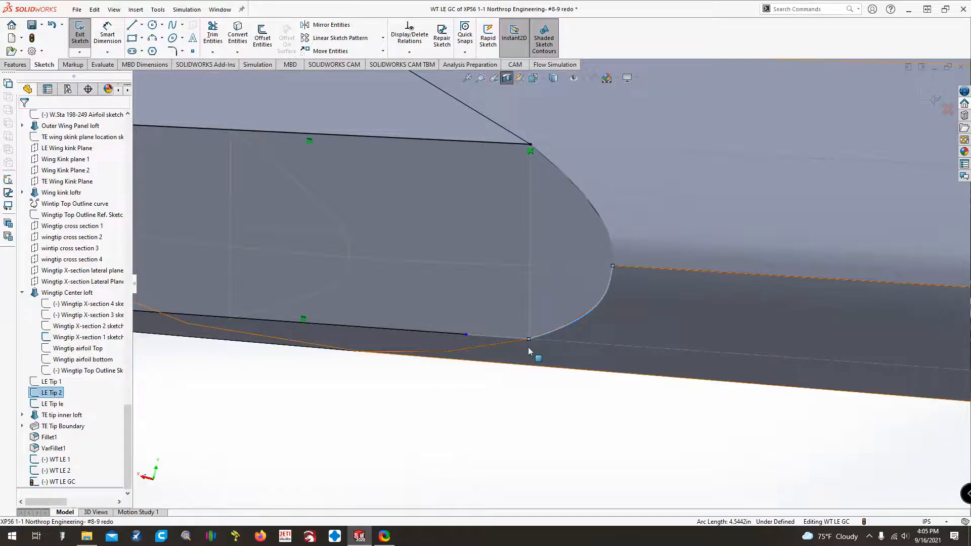
left_click(466, 334, "ctrl")
left_click(23, 290)
left_click(359, 425)
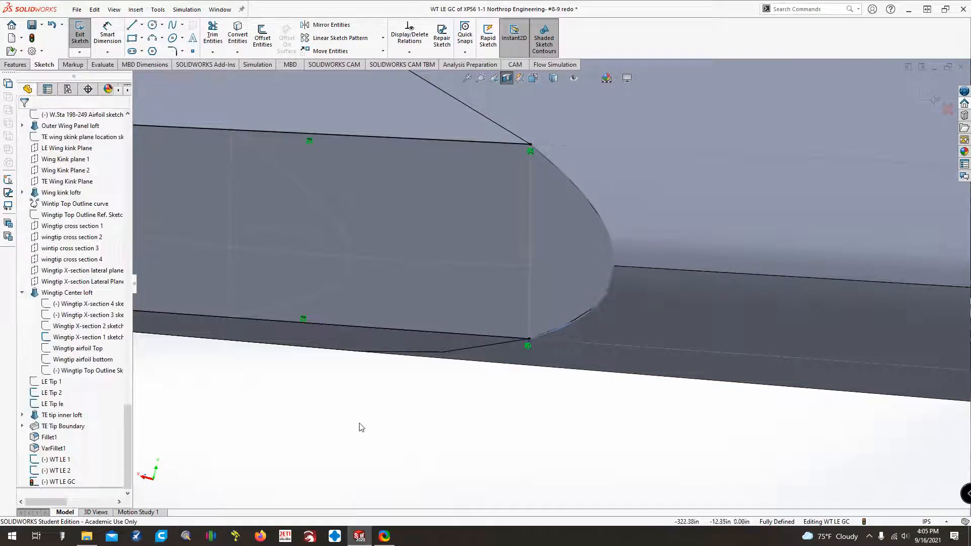
scroll(356, 423, "up", 4)
left_click(81, 38)
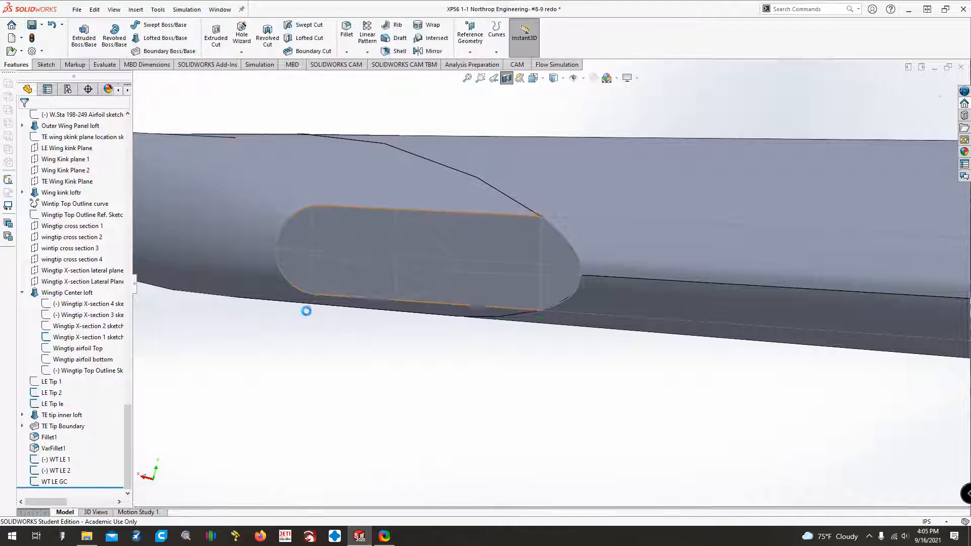
left_click(558, 229)
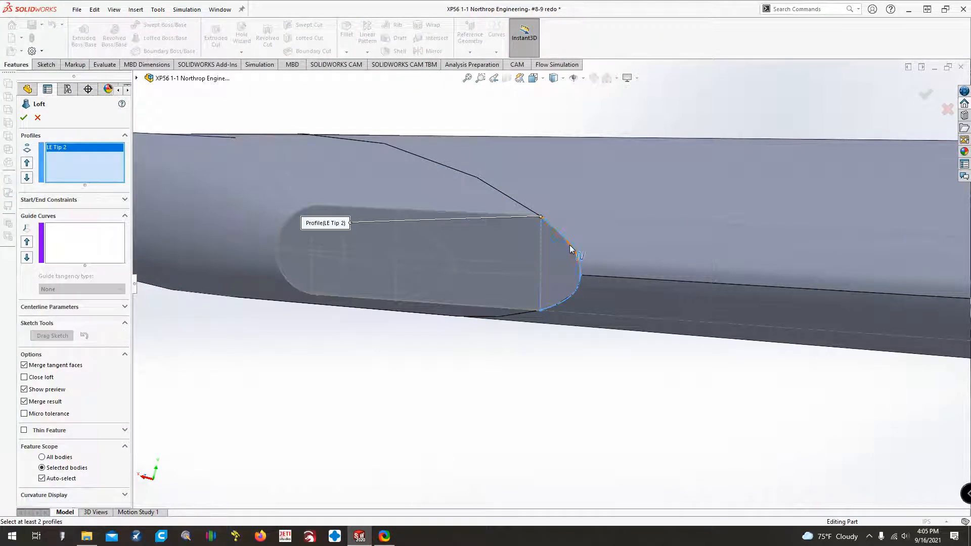
left_click(543, 217)
left_click(542, 219)
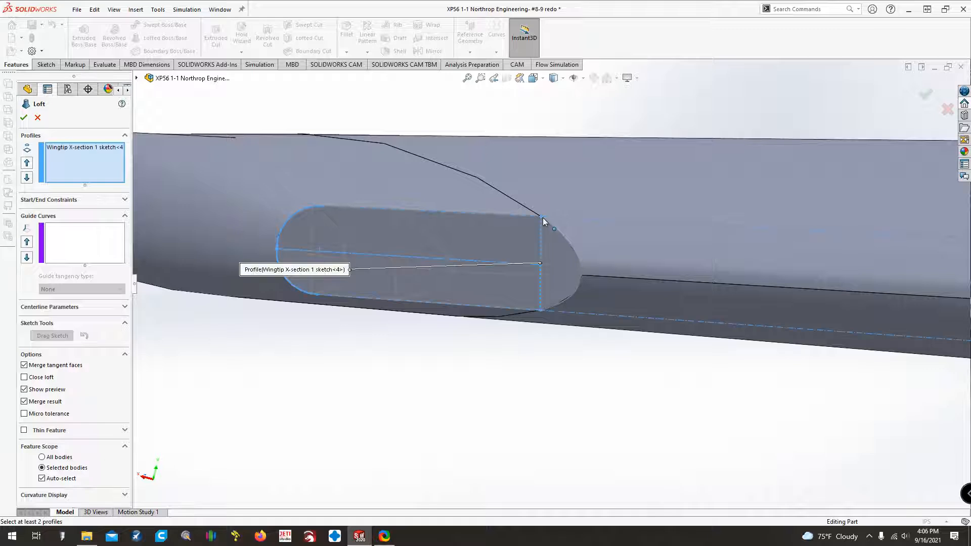
left_click(542, 218)
middle_click_drag(552, 226, 545, 226)
left_click(538, 218)
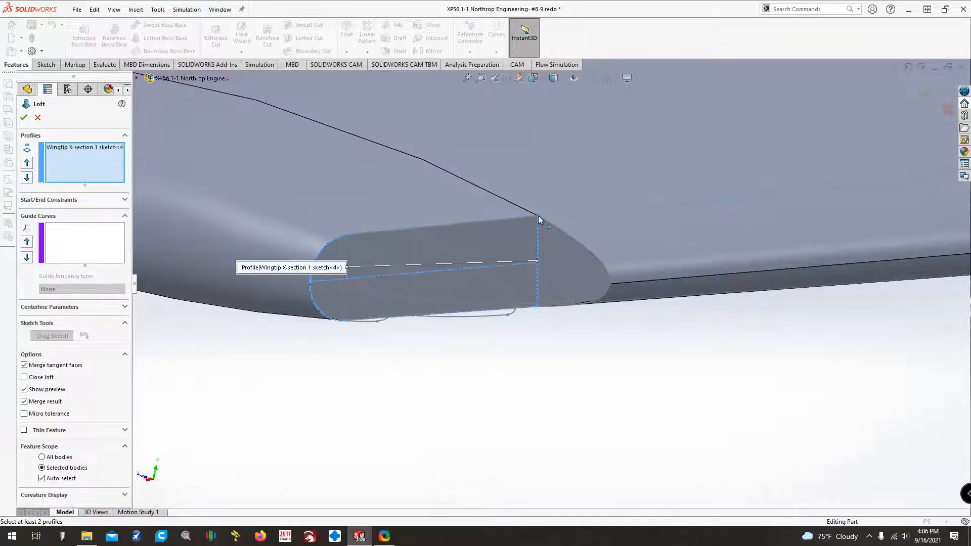
left_click(414, 229)
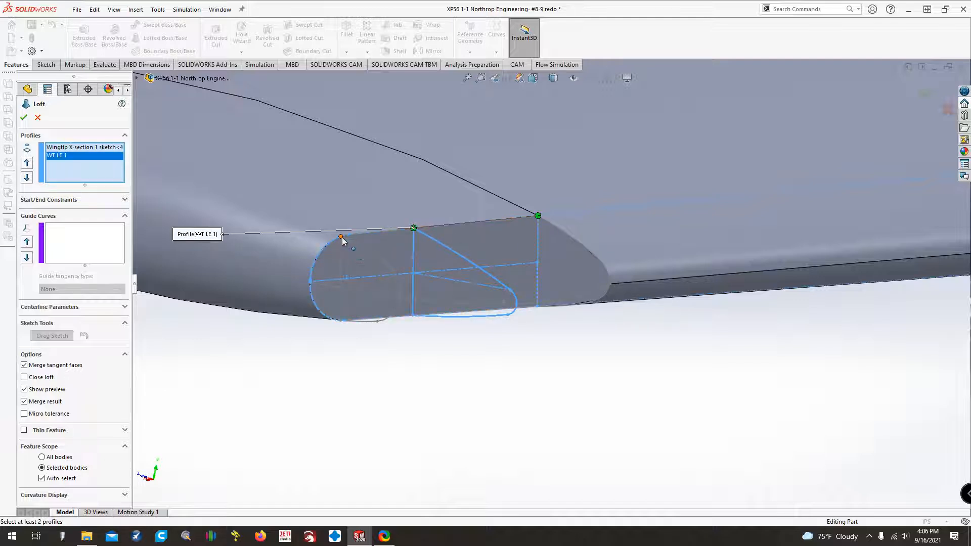
left_click(341, 237)
right_click(79, 146)
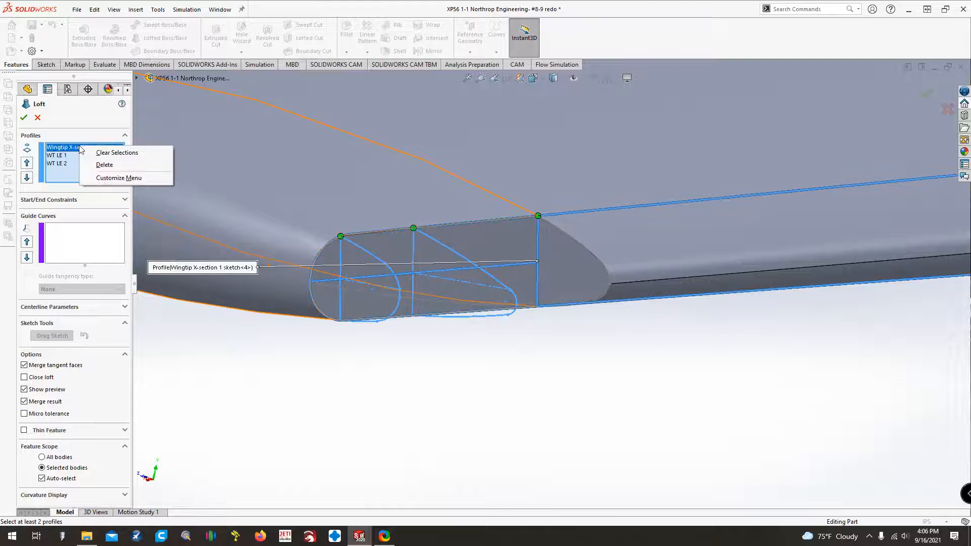
left_click(93, 161)
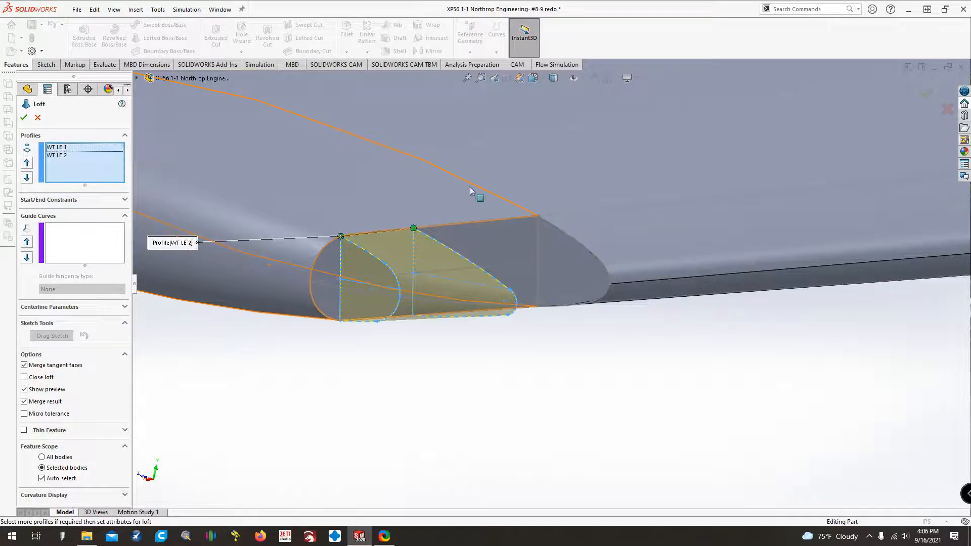
left_click(542, 218)
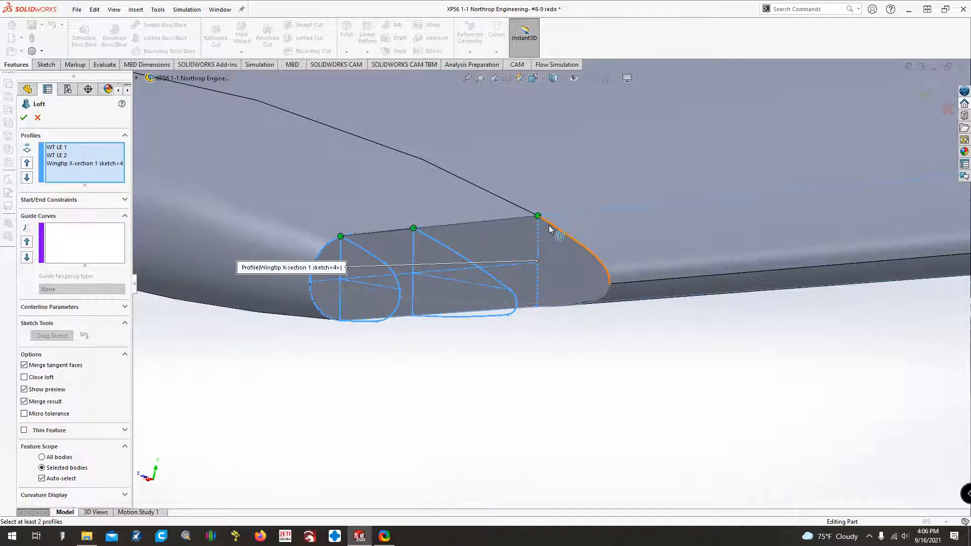
left_click(549, 228)
right_click(87, 166)
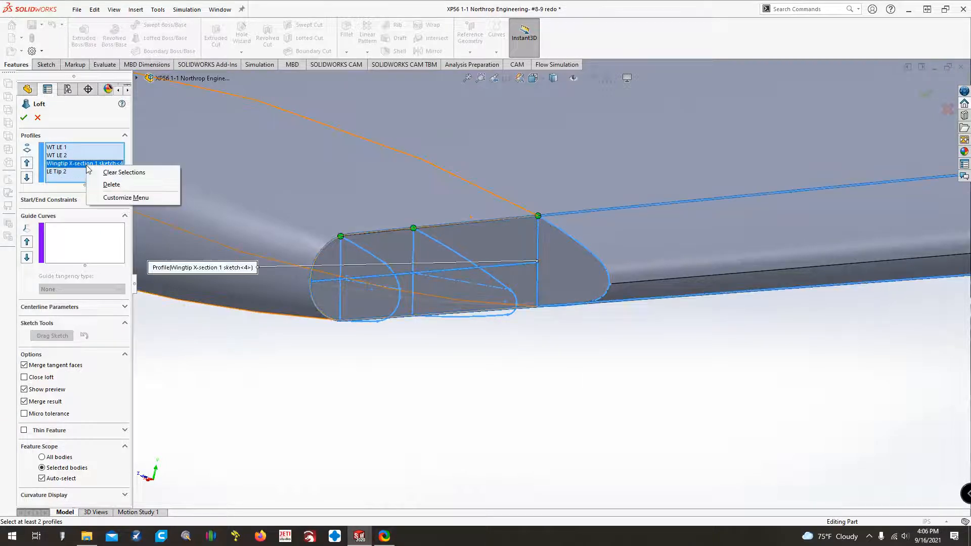
left_click(111, 185)
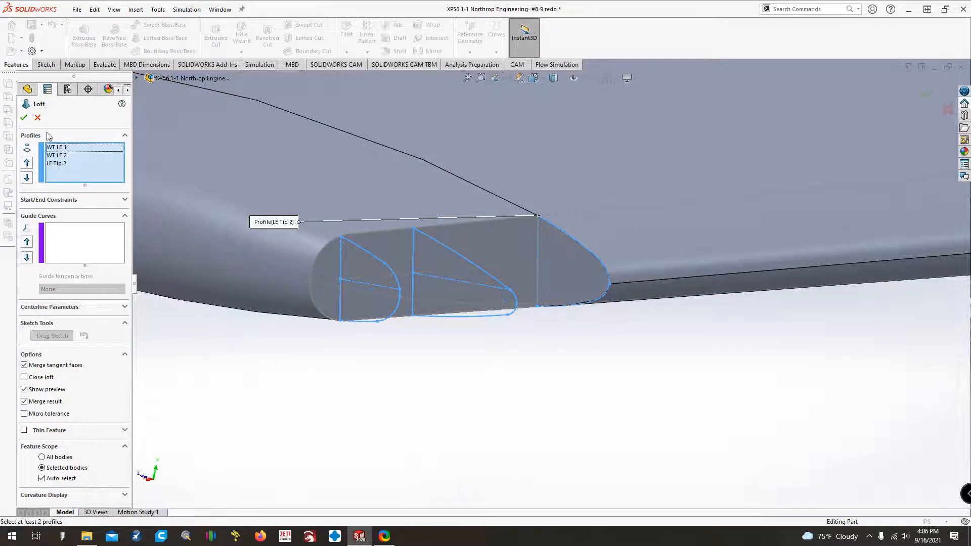
left_click(38, 118)
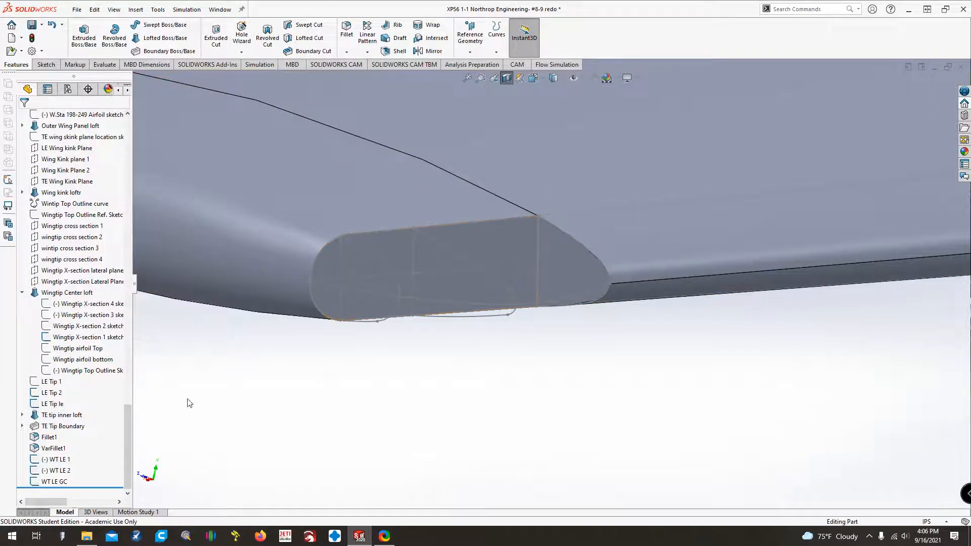
Hide the Wingtip X-section 1 sketch and collapse the Wingtip Center loft in the feature tree.
right_click(64, 338)
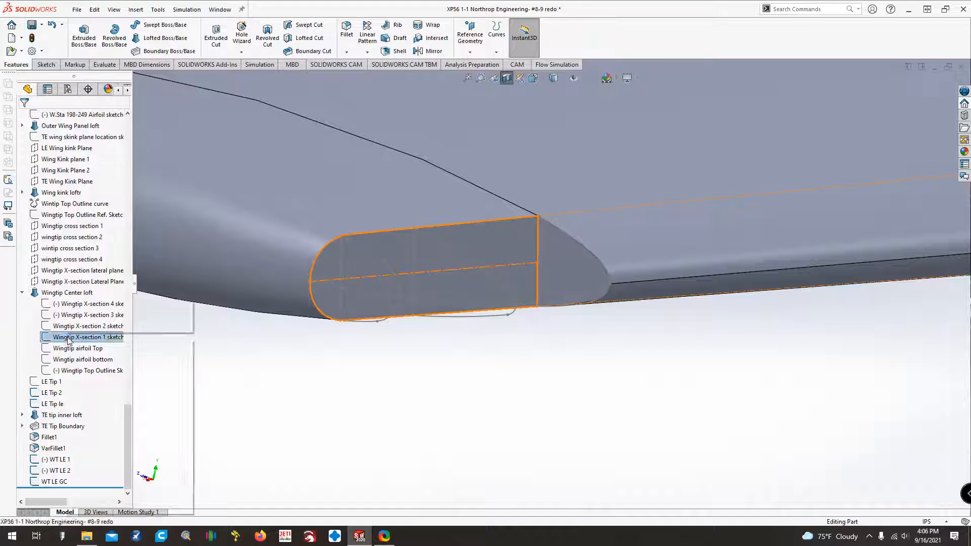
left_click(73, 325)
left_click(22, 293)
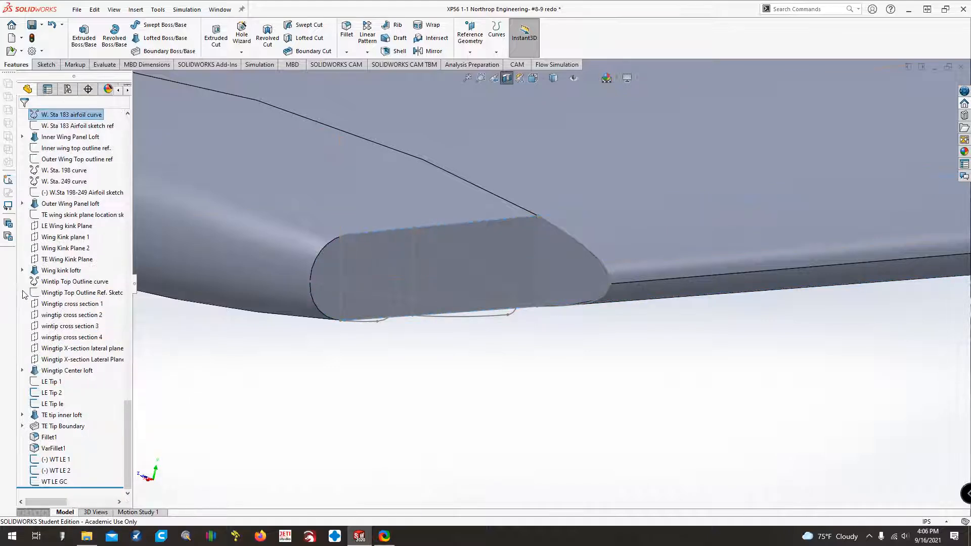
Set up a new loft through the LE Tip 2, WT LE 1 and WT LE 2 profiles with LE Tip le as guide curve.
left_click(152, 37)
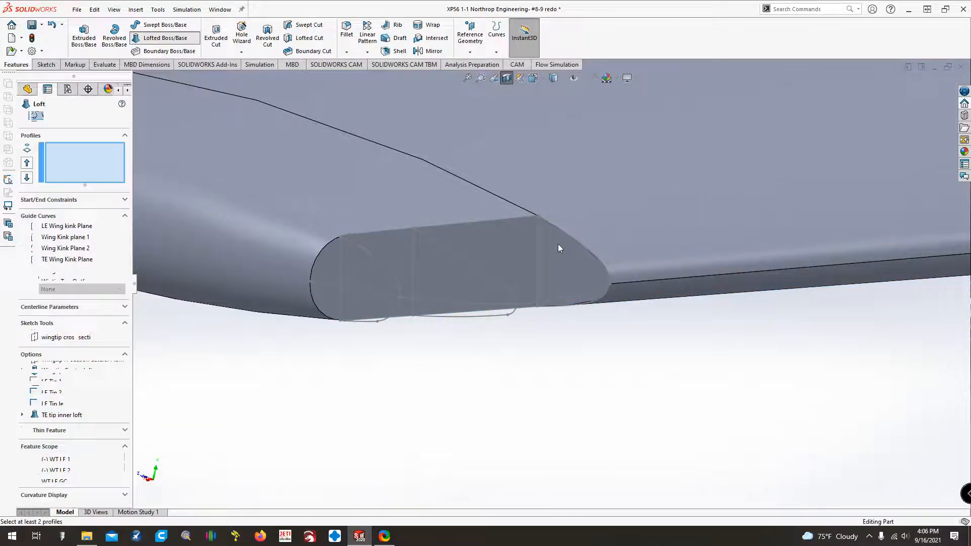
left_click(539, 217)
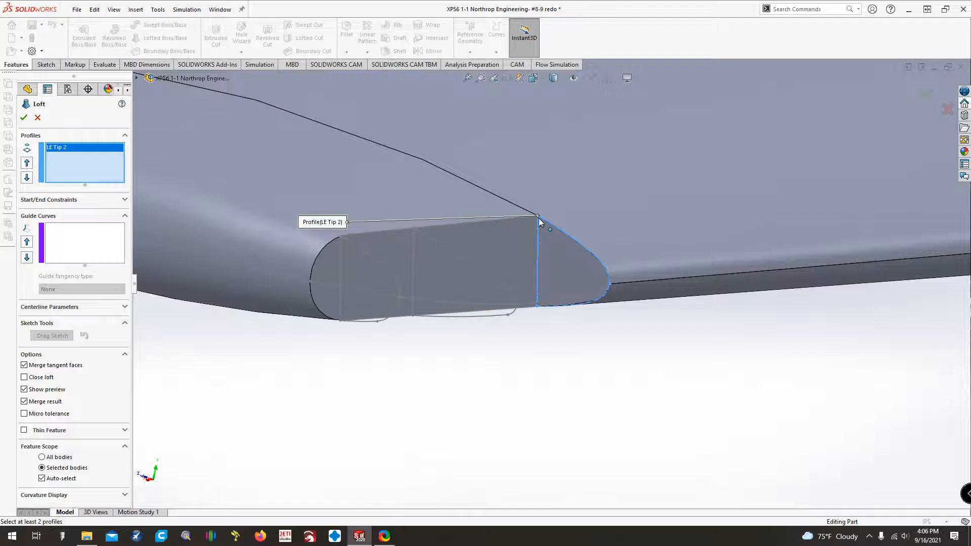
left_click(416, 232)
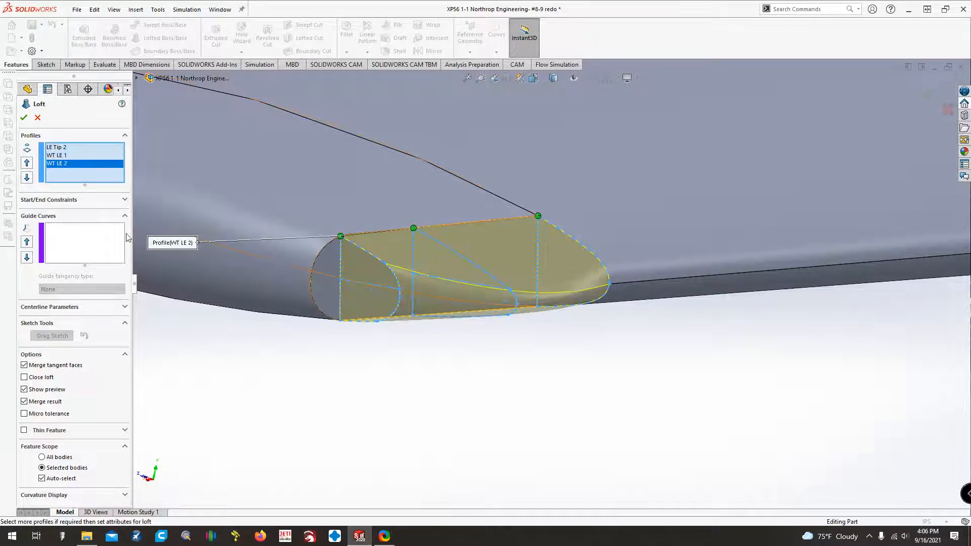
left_click(342, 238)
middle_click_drag(303, 398, 310, 380)
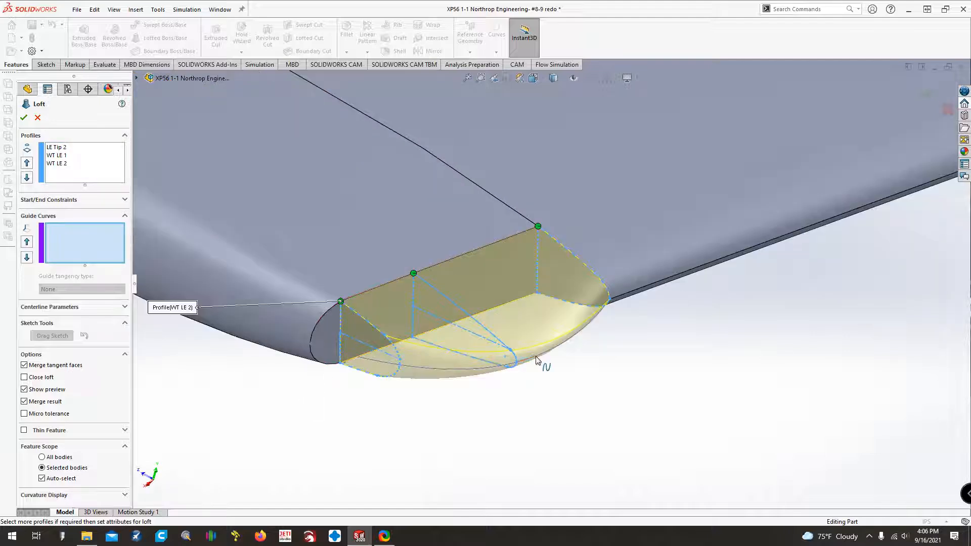
left_click(496, 364)
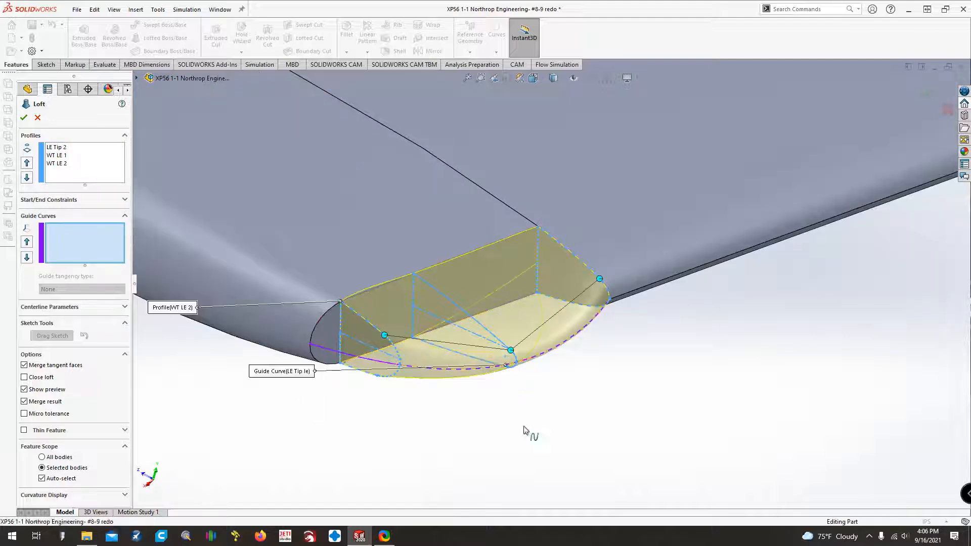
Add the upper and lower WT LE GC lines as two separate open-loop guide curves for the loft.
left_click(432, 265)
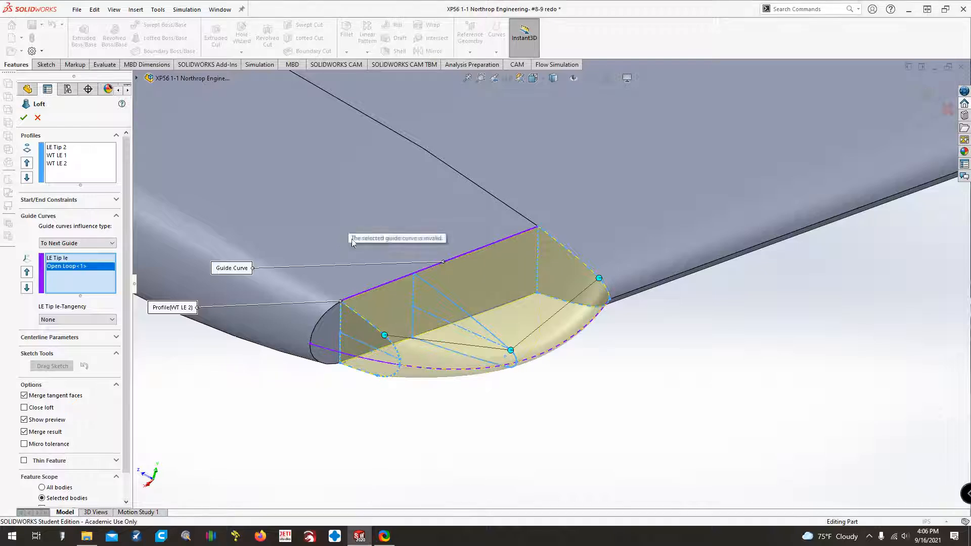
left_click(404, 341)
left_click(320, 375)
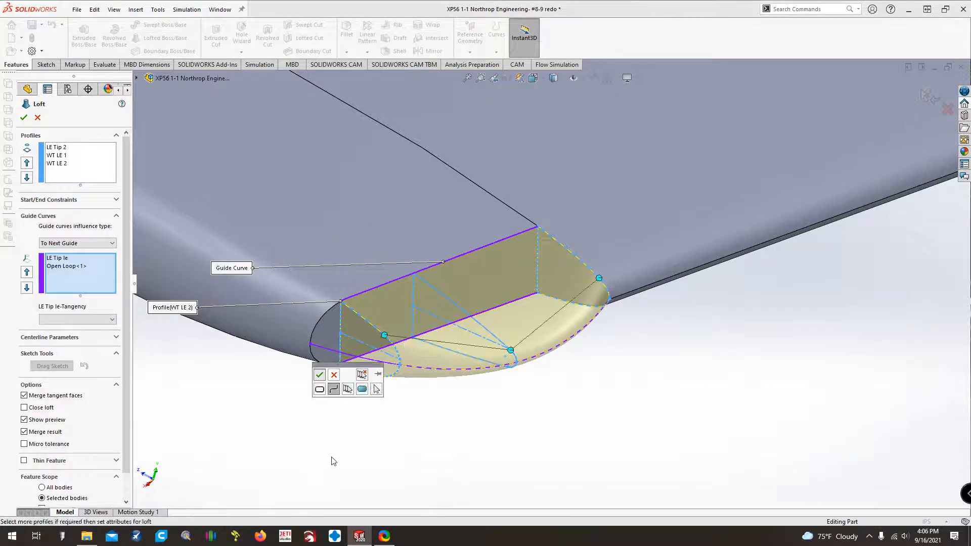
Check the loft preview from above and below, and create the leading-edge tip loft with its three guide curves.
key("Up")
key("Up")
key("Up")
key("Up")
key("Up")
key("Up")
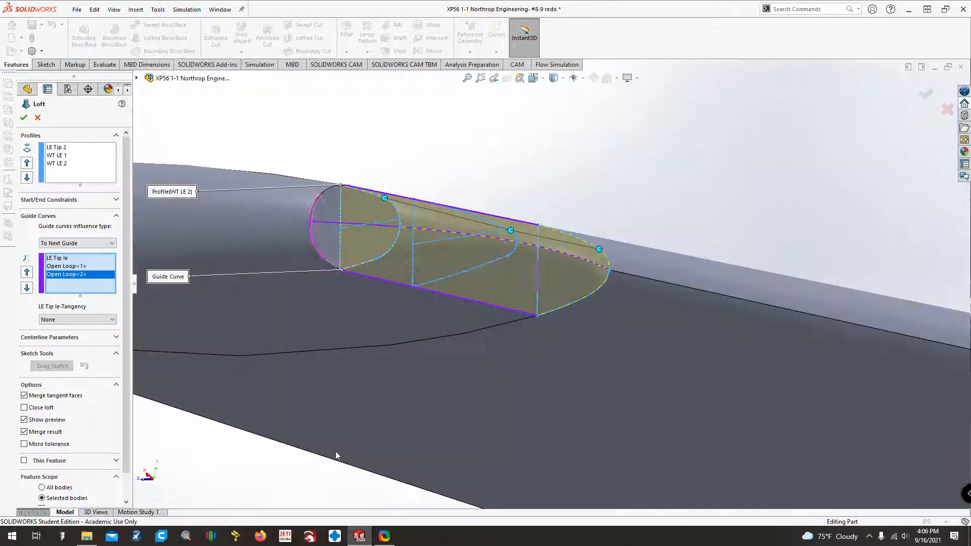
key("Down")
key("Down")
key("Down")
key("Down")
key("Down")
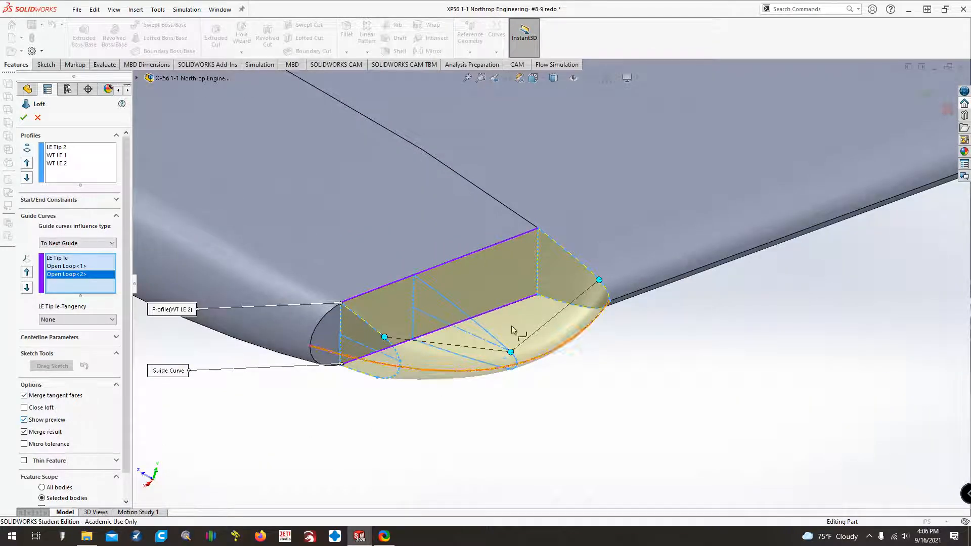
key("z")
key("z")
key("z")
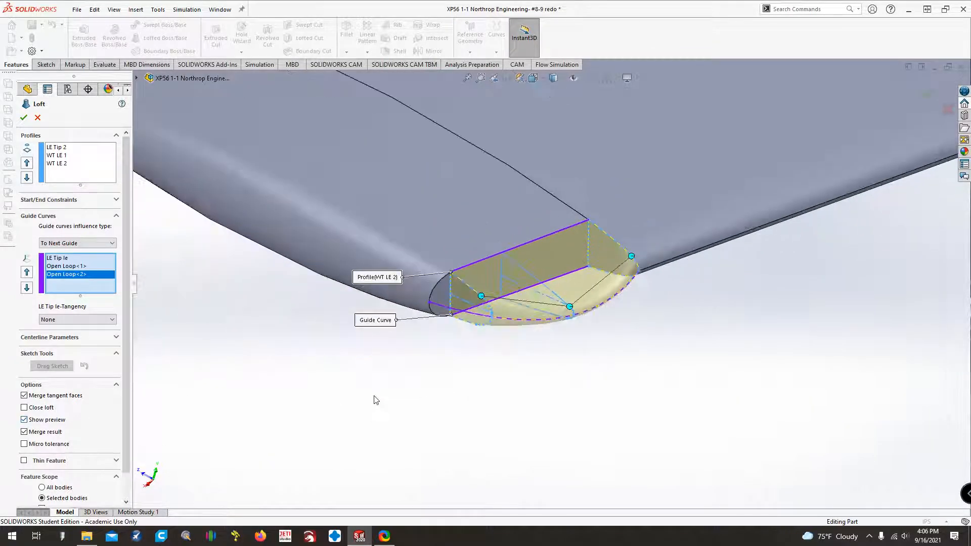
left_click(26, 118)
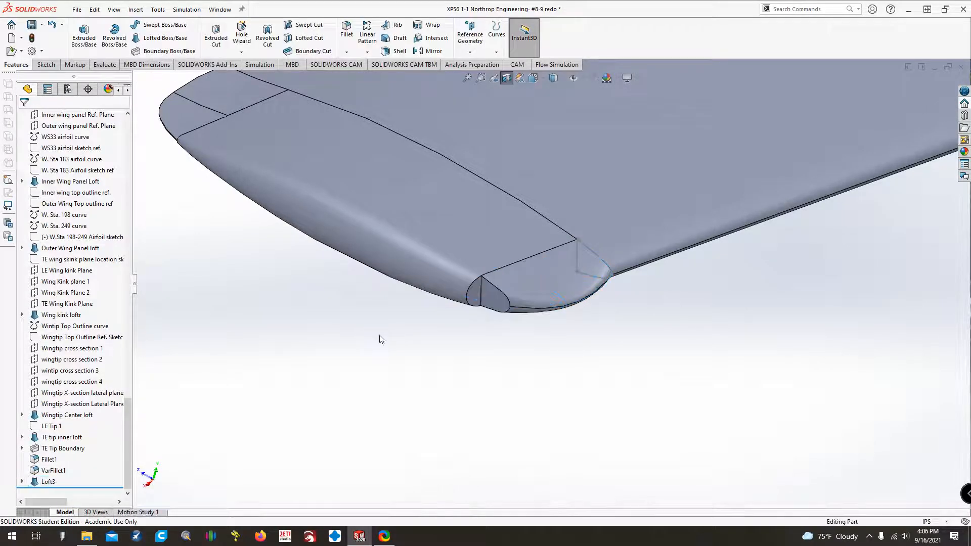
Open the name of the new leading-edge tip loft for editing in the feature tree.
left_click(48, 481)
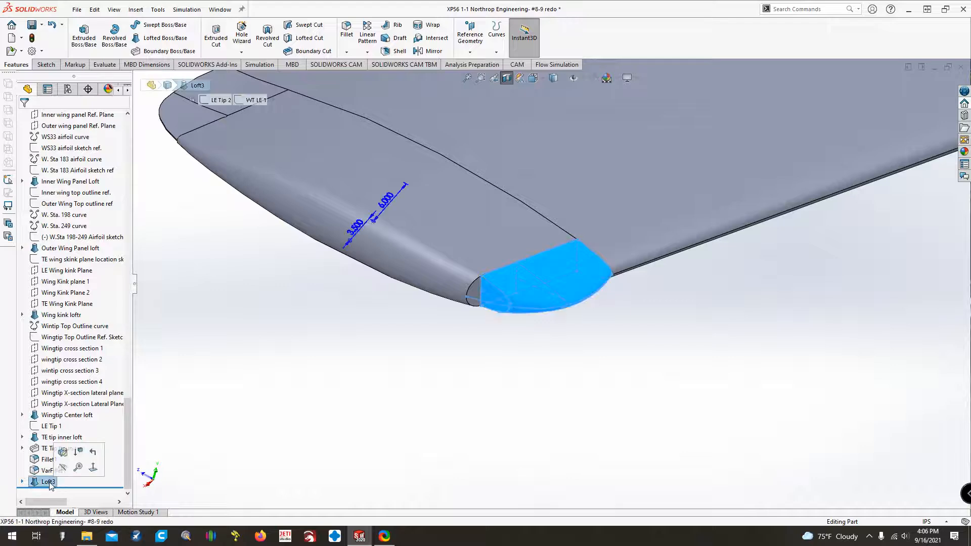
key("F2")
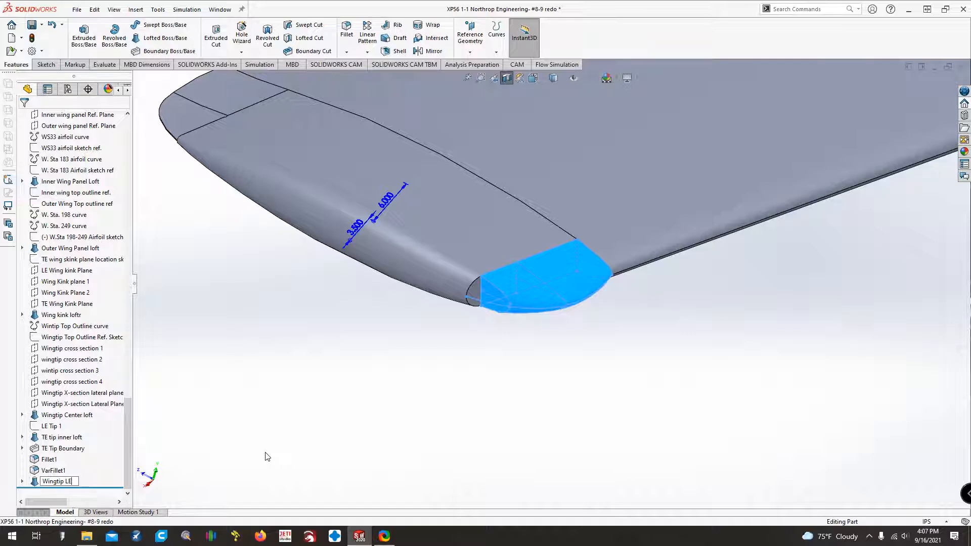
Name the new leading-edge tip loft Wingtip LE loft and hide its LE Tip 2 sketch.
type("Wingtip LE")
left_click(267, 456)
left_click(55, 482)
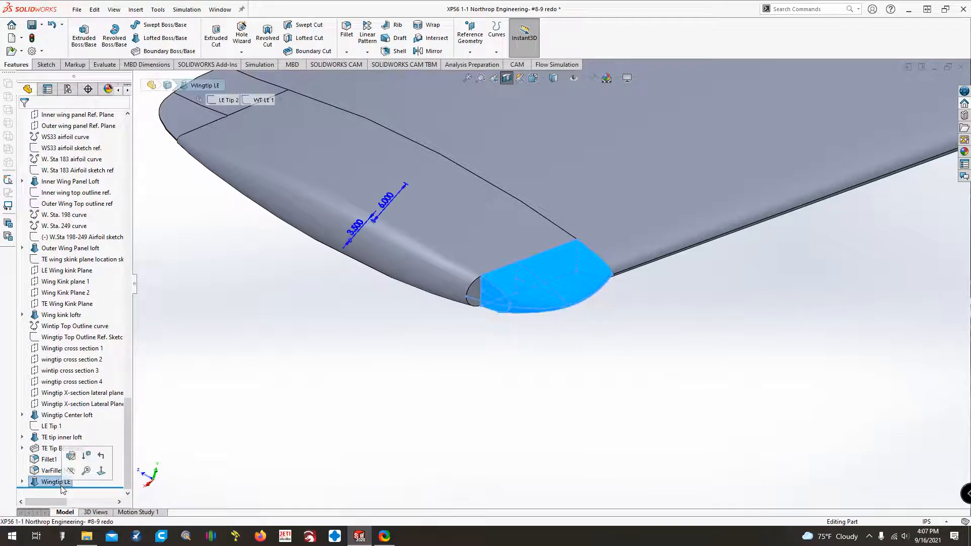
double_click(61, 485)
left_click(50, 428)
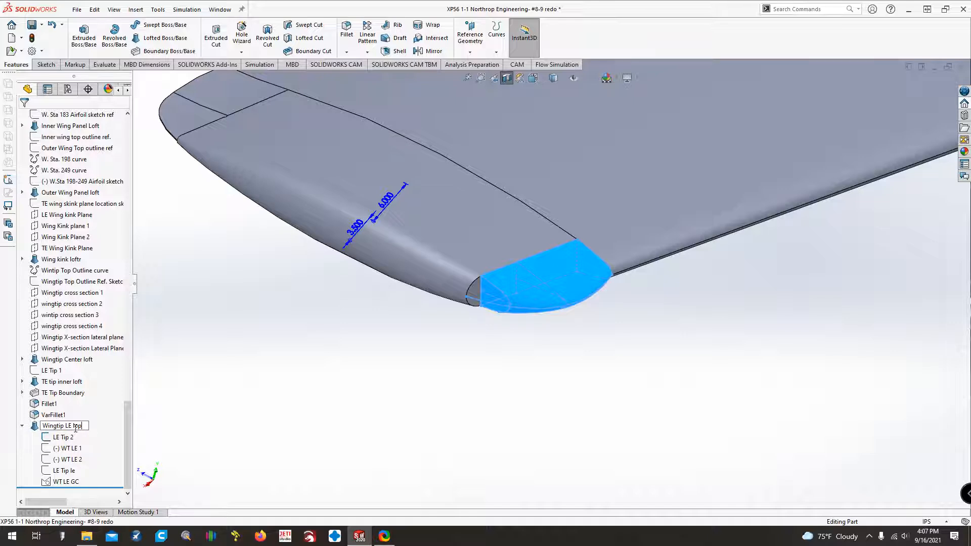
right_click(64, 437)
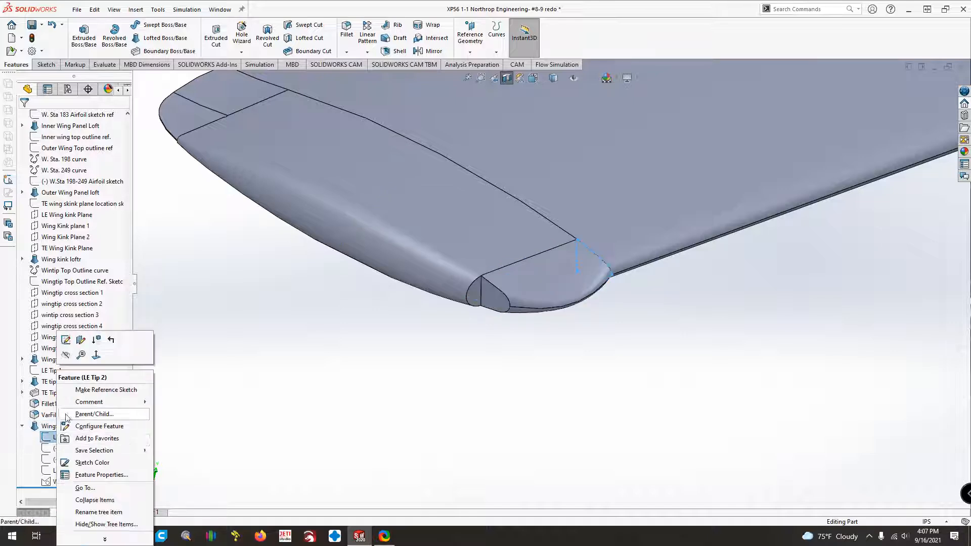
left_click(64, 356)
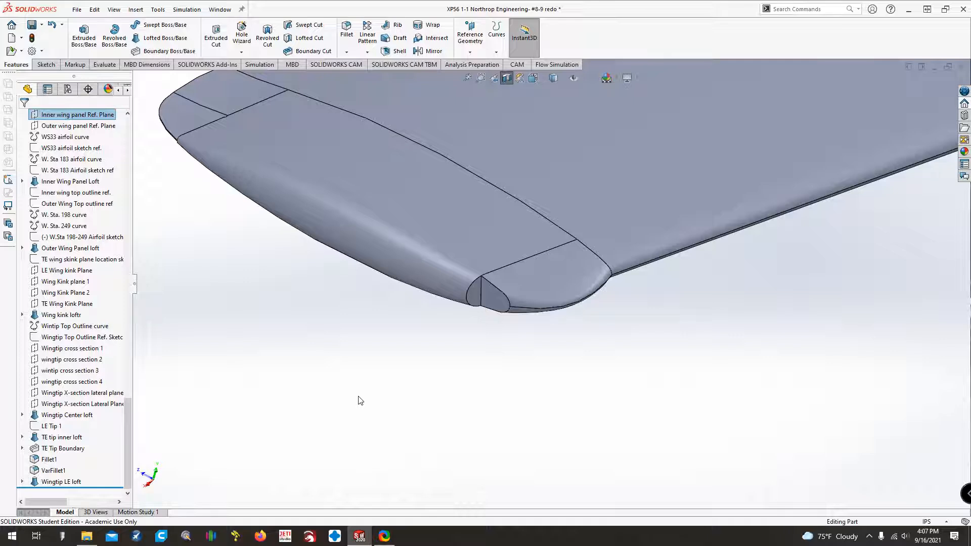
Examine the whole aircraft and then the wingtip's leading-edge and trailing-edge corners from several angles.
left_click(468, 78)
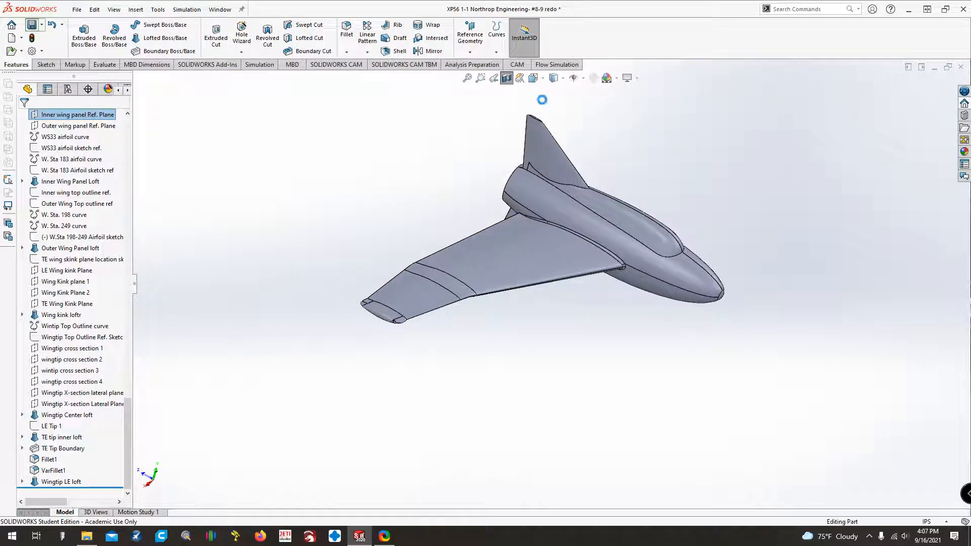
left_click(538, 78)
left_click(548, 123)
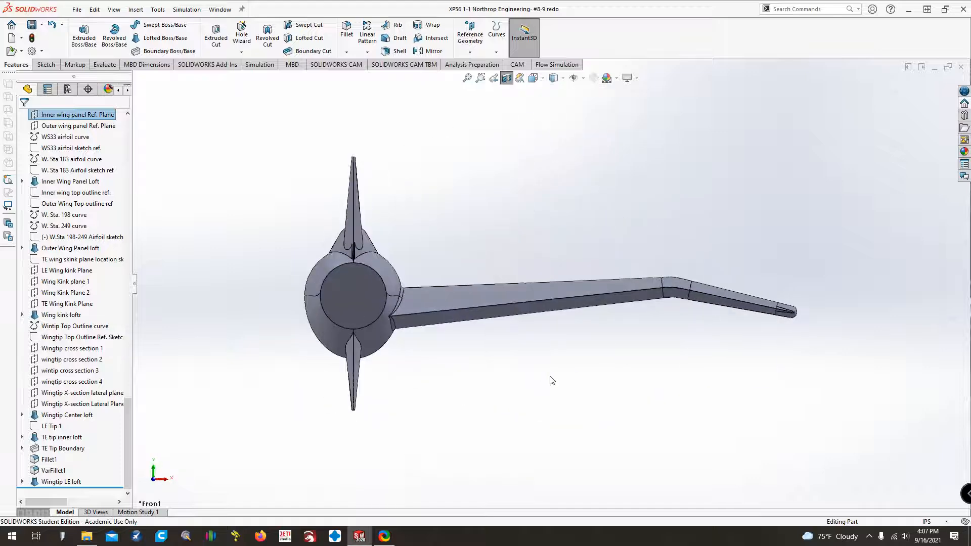
middle_click_drag(545, 373, 416, 344)
middle_click_drag(346, 390, 345, 406)
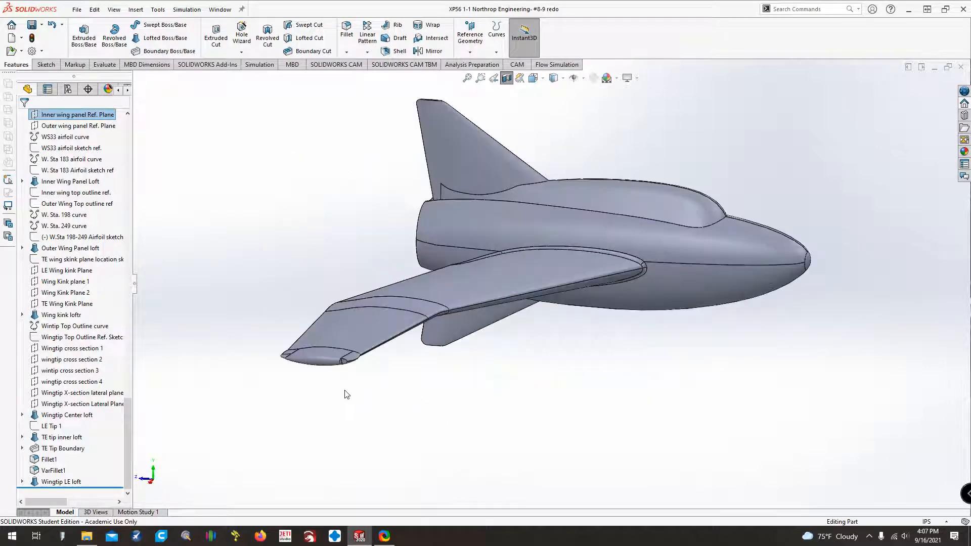
scroll(345, 394, "down", 10)
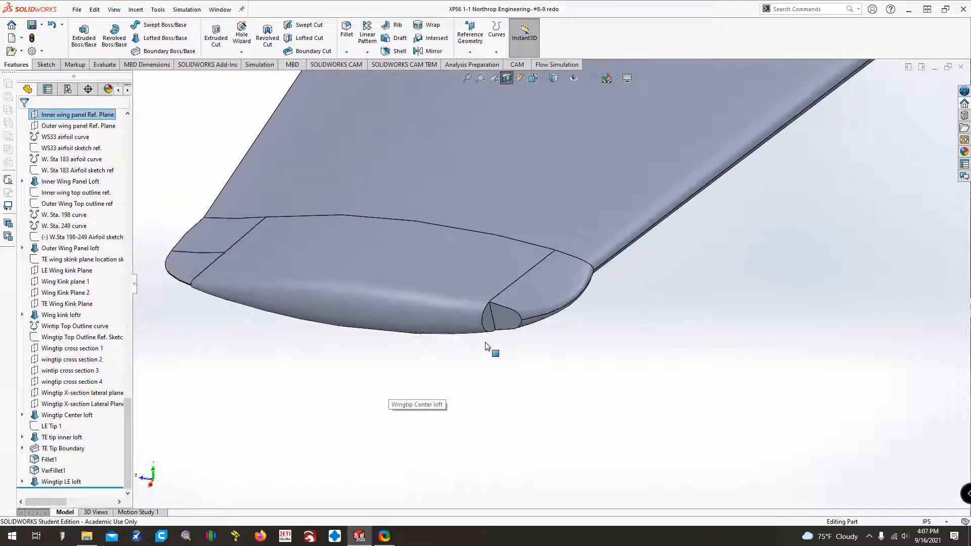
key("ctrl+Right")
key("ctrl+Right")
key("ctrl+Right")
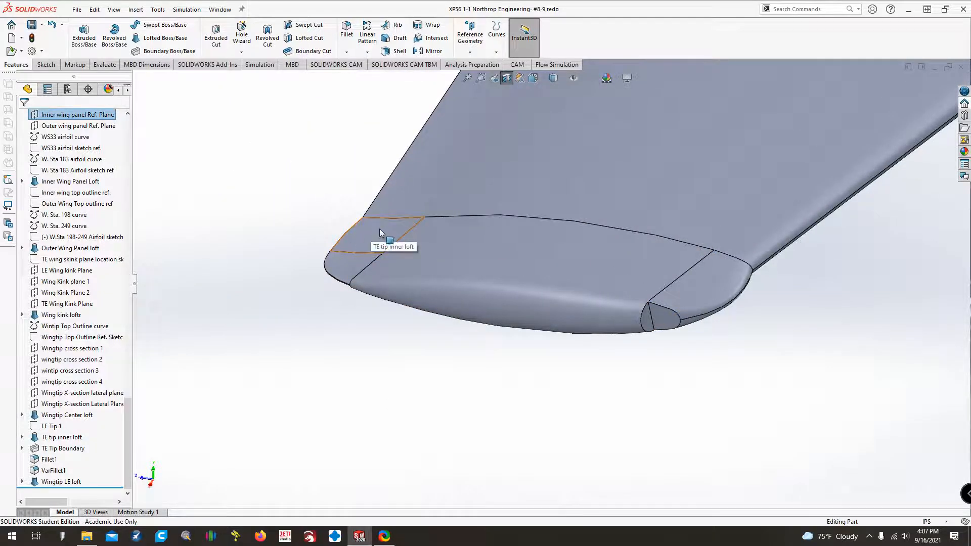
key("Up")
key("Up")
middle_click_drag(383, 231, 380, 269)
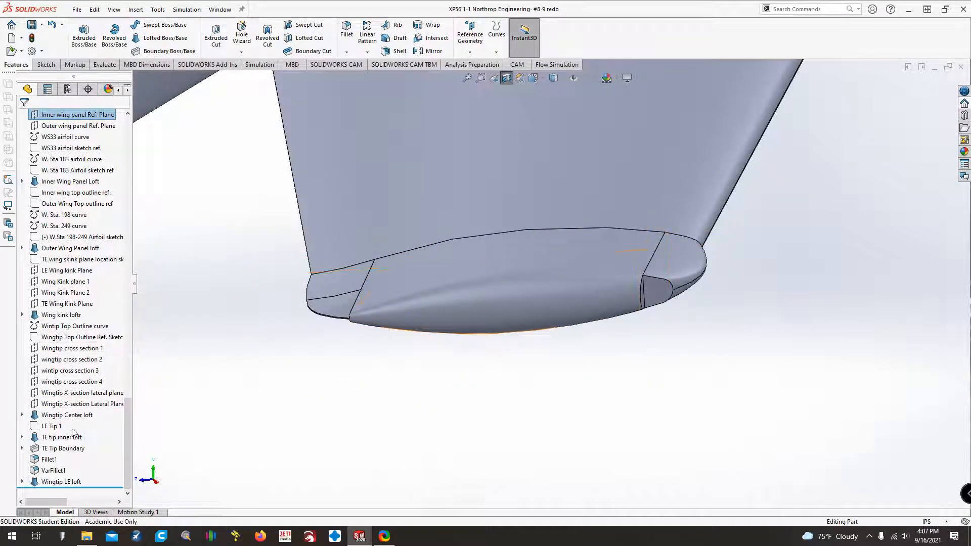
Reorder TE Tip Boundary to follow Wingtip LE loft, and roll the model back to just before TE Tip Boundary.
left_click_drag(66, 452, 66, 486)
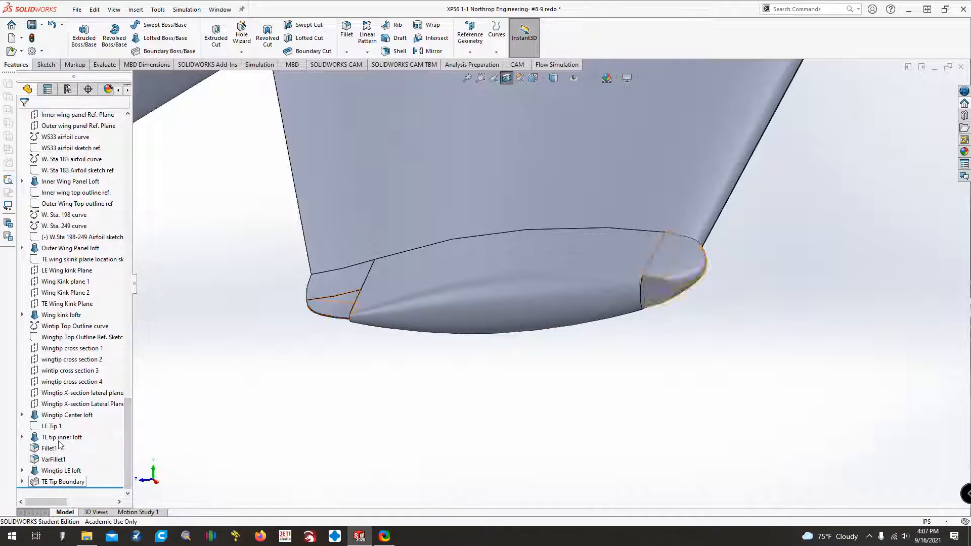
left_click_drag(86, 488, 100, 480)
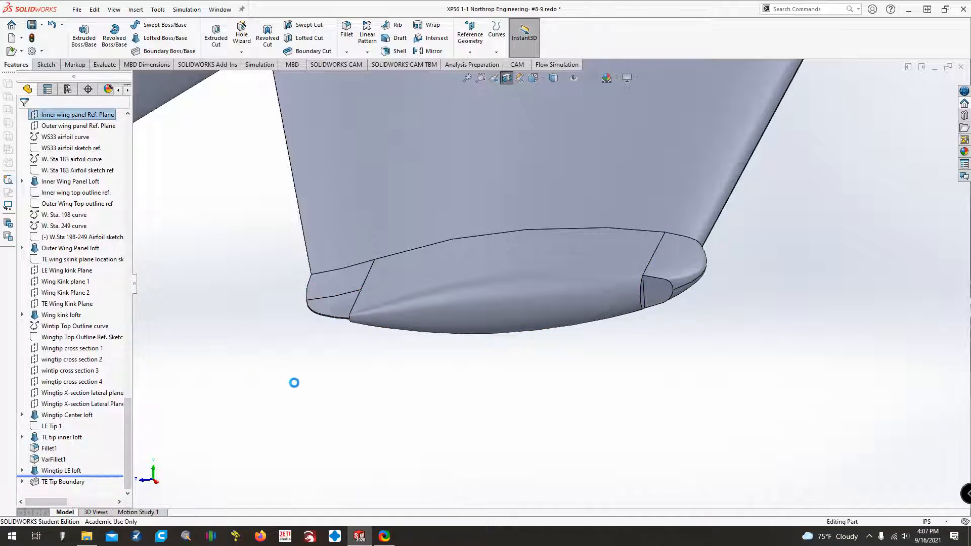
Examine the open trailing-edge corner between TE tip inner loft and Wingtip Center loft from several directions.
key("Right")
key("Right")
key("Right")
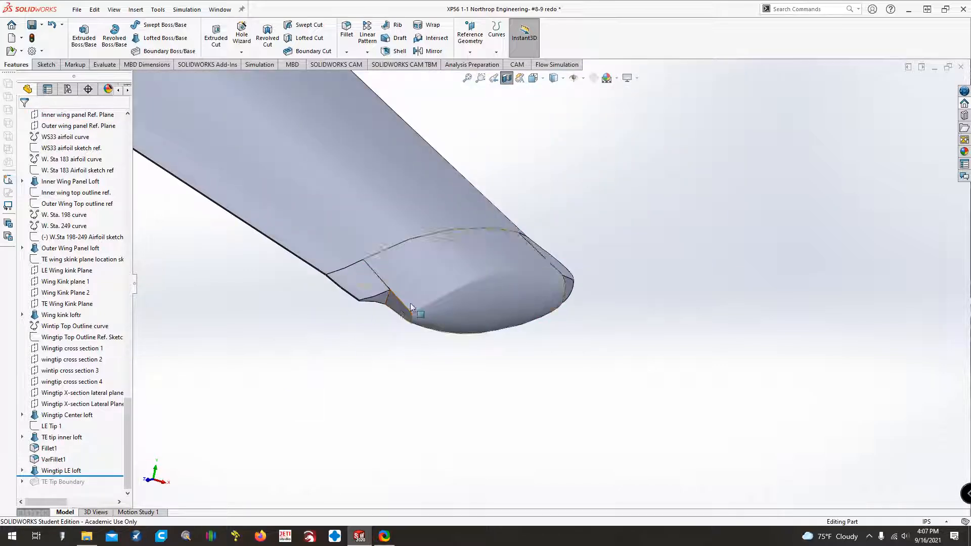
key("Left")
key("Left")
key("Left")
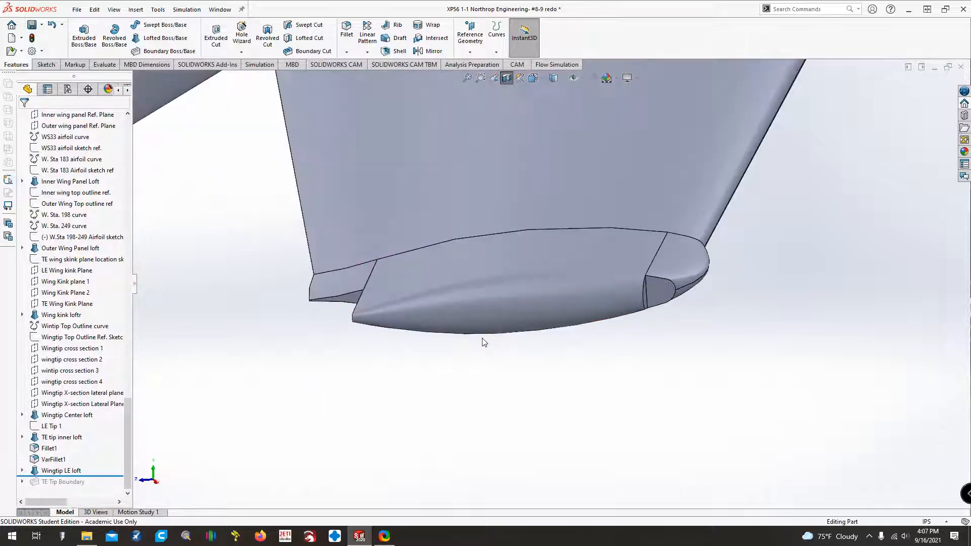
key("Down")
key("Down")
key("Down")
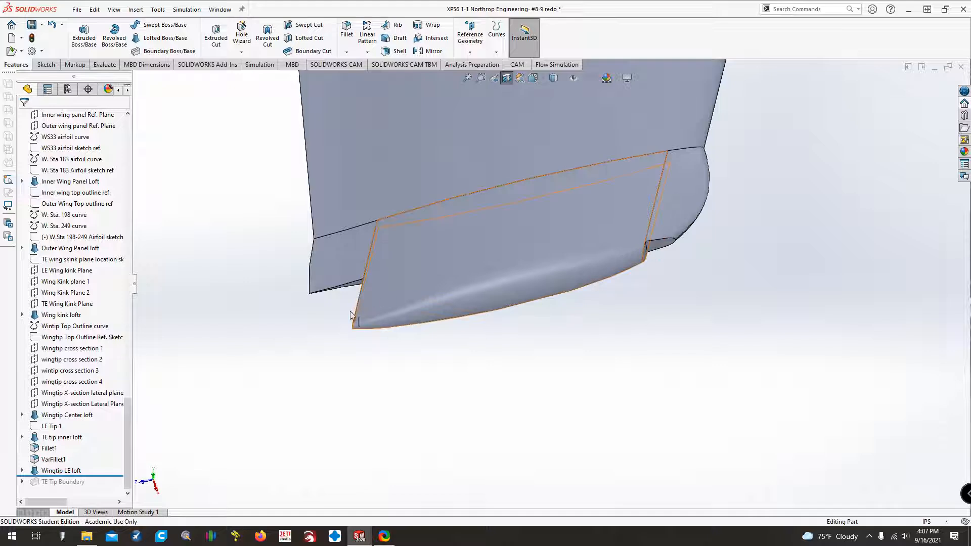
key("Up")
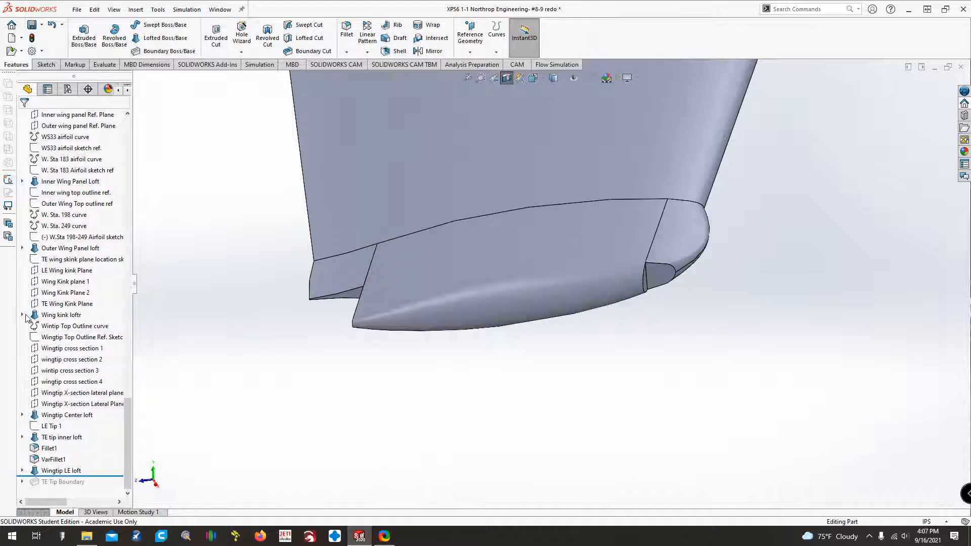
Show the Wingtip Top Outline Sketch belonging to Wingtip Center loft.
left_click(22, 413)
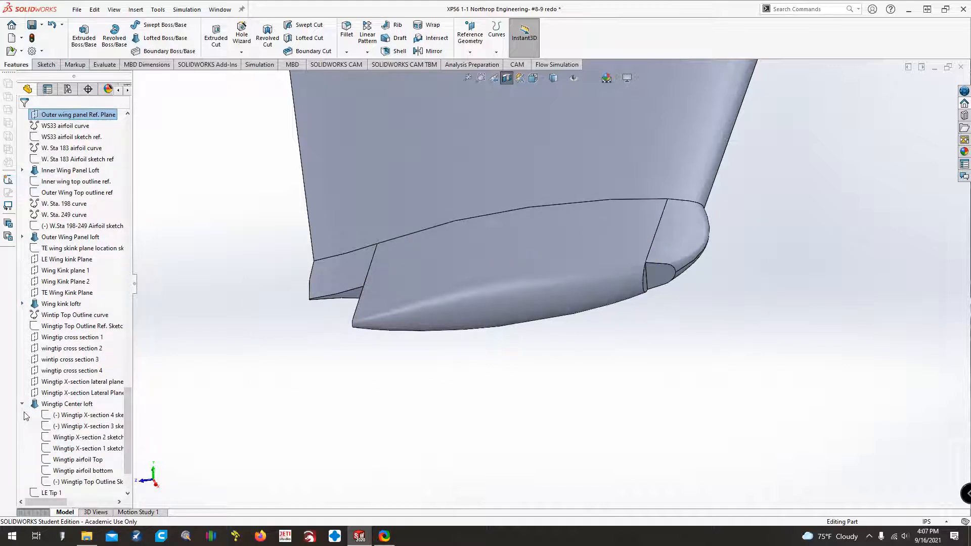
right_click(76, 481)
left_click(84, 331)
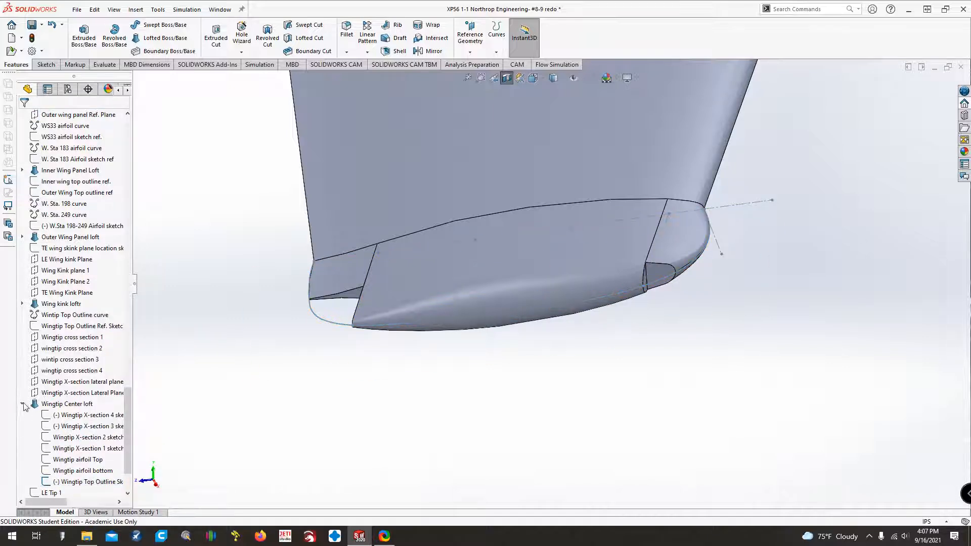
left_click(22, 404)
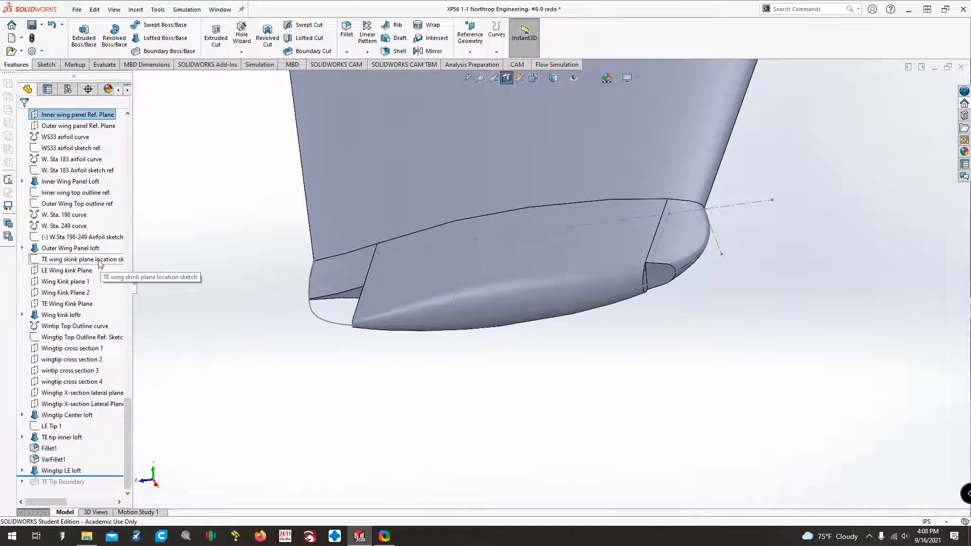
Start a sketch on Wingtip X-section Lateral Plane 2 and create intersection curves from the face of Wingtip Center loft.
left_click(115, 404)
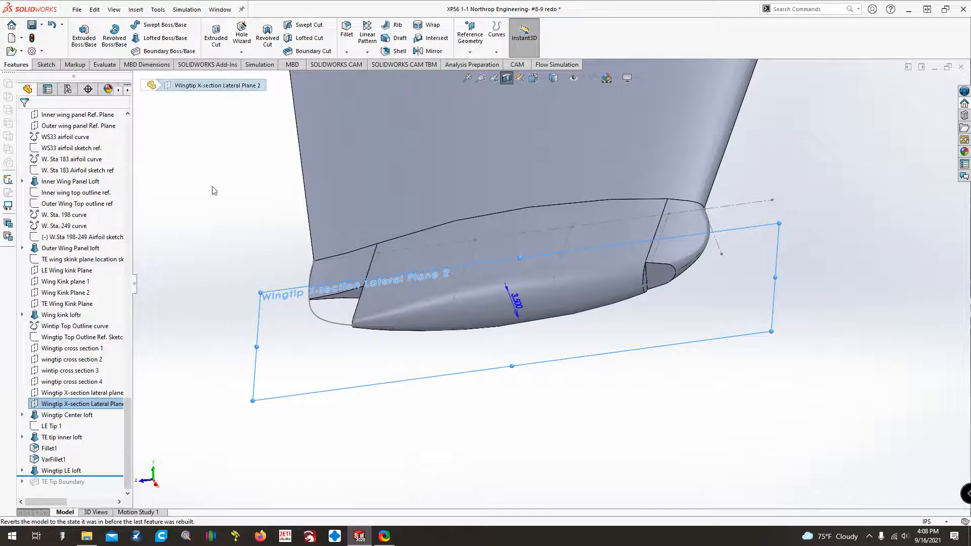
left_click(46, 64)
left_click(80, 35)
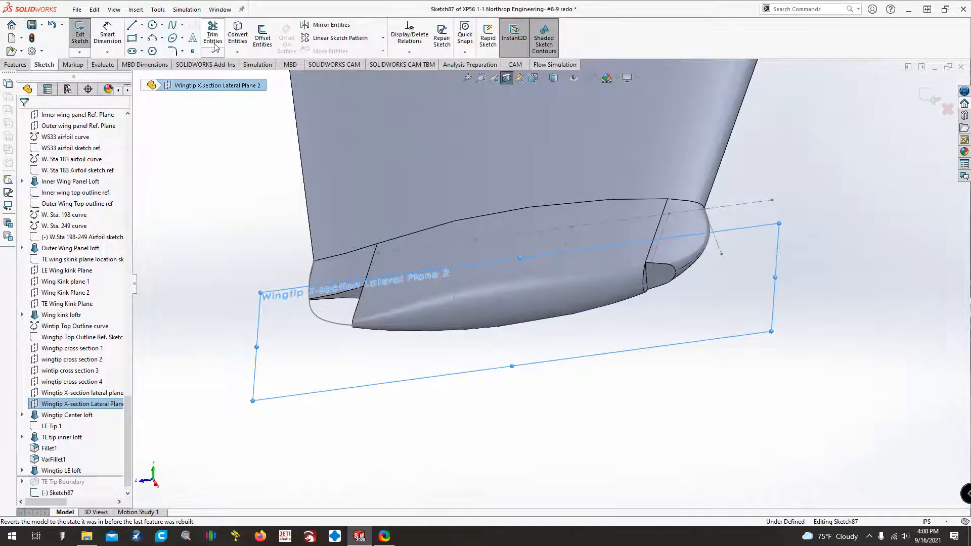
left_click(237, 53)
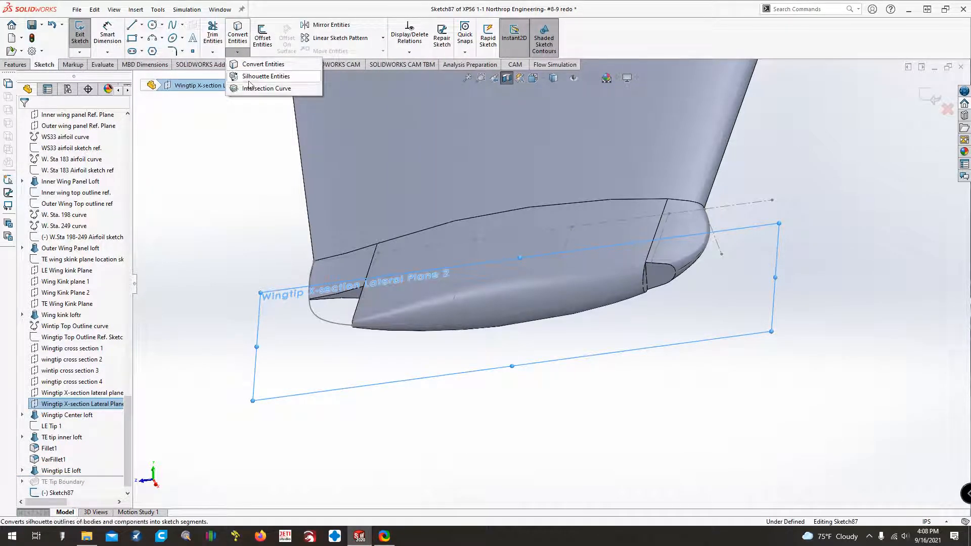
left_click(267, 88)
left_click(479, 286)
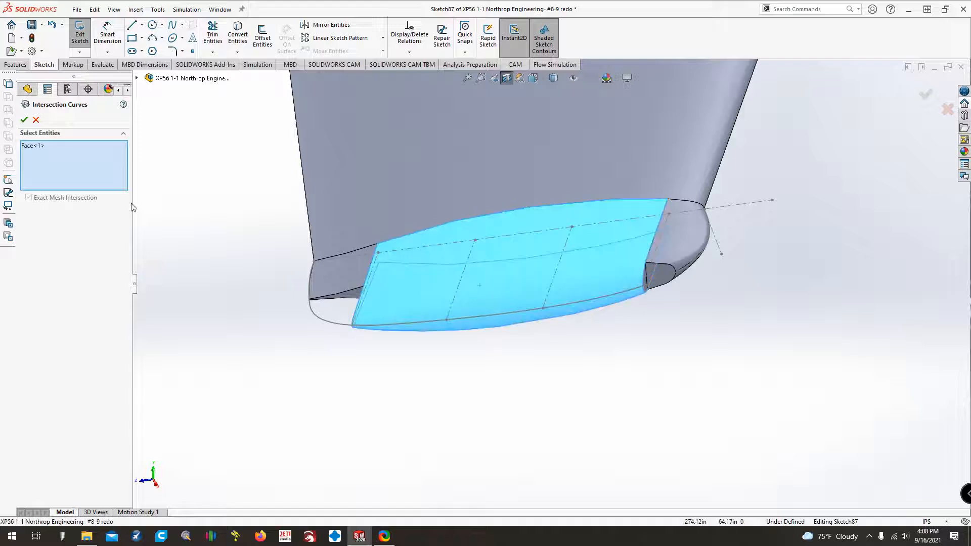
left_click(24, 120)
scroll(348, 332, "down", 5)
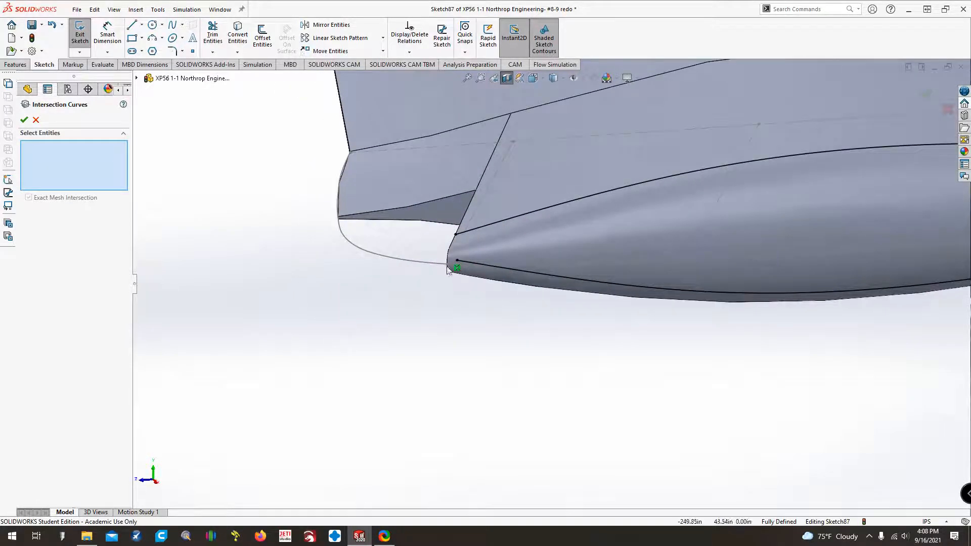
scroll(447, 269, "down", 2)
left_click(24, 120)
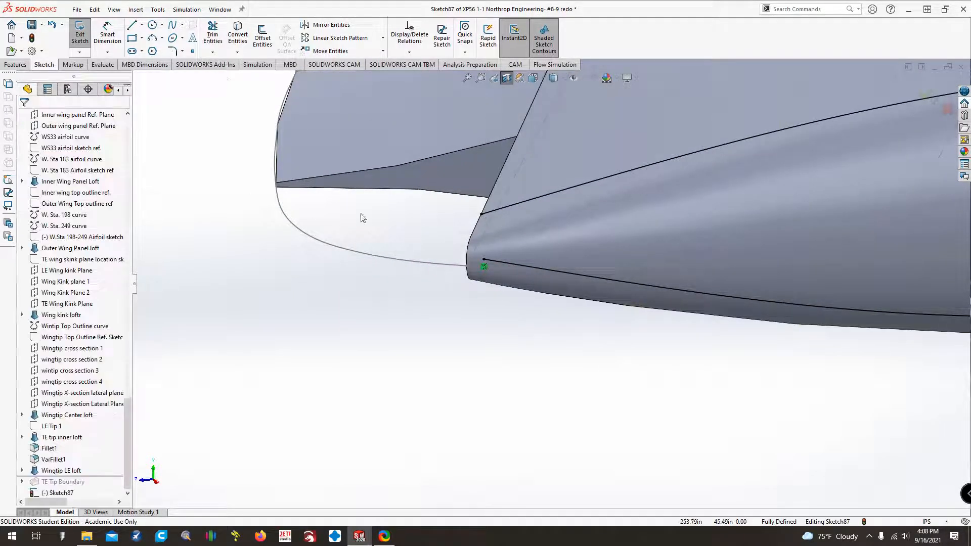
Extend the trailing ends of the upper and lower intersection curves beyond the center loft into the open corner so they cross.
left_click_drag(481, 214, 331, 258)
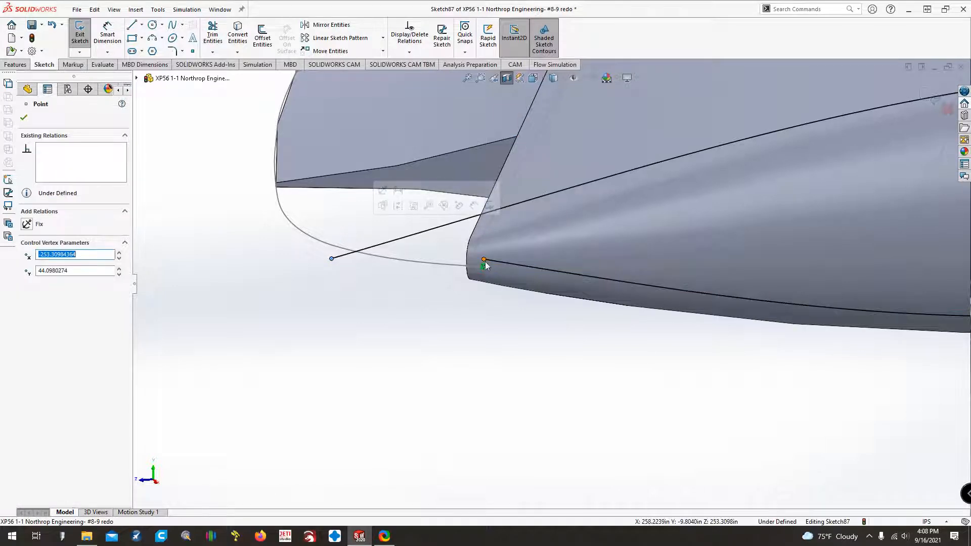
left_click_drag(481, 260, 306, 231)
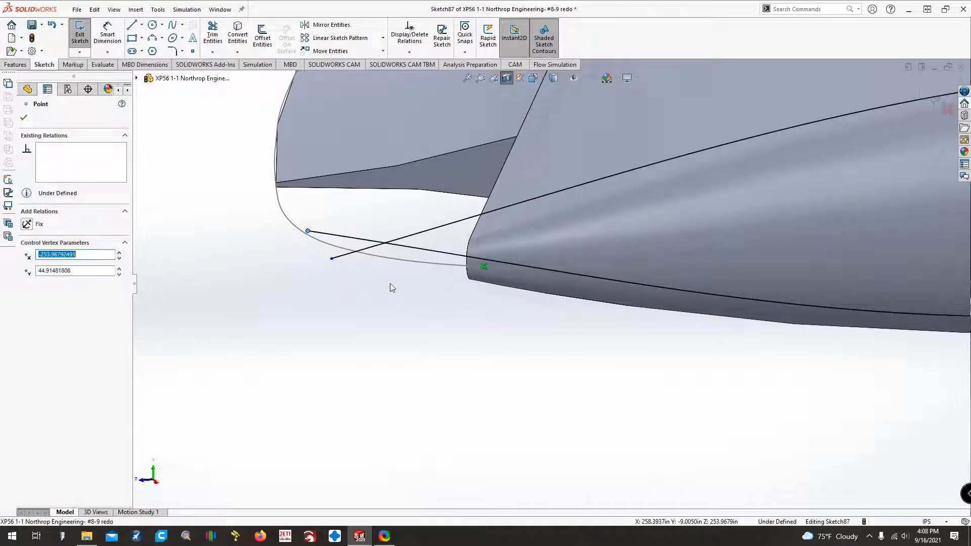
scroll(388, 283, "up", 1)
middle_click_drag(388, 283, 404, 281)
left_click(237, 52)
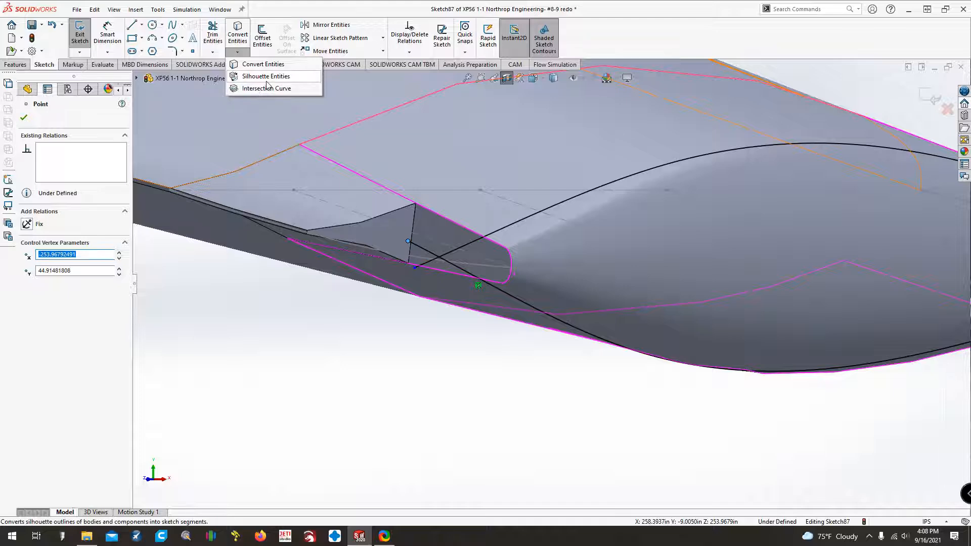
left_click(266, 80)
left_click(39, 117)
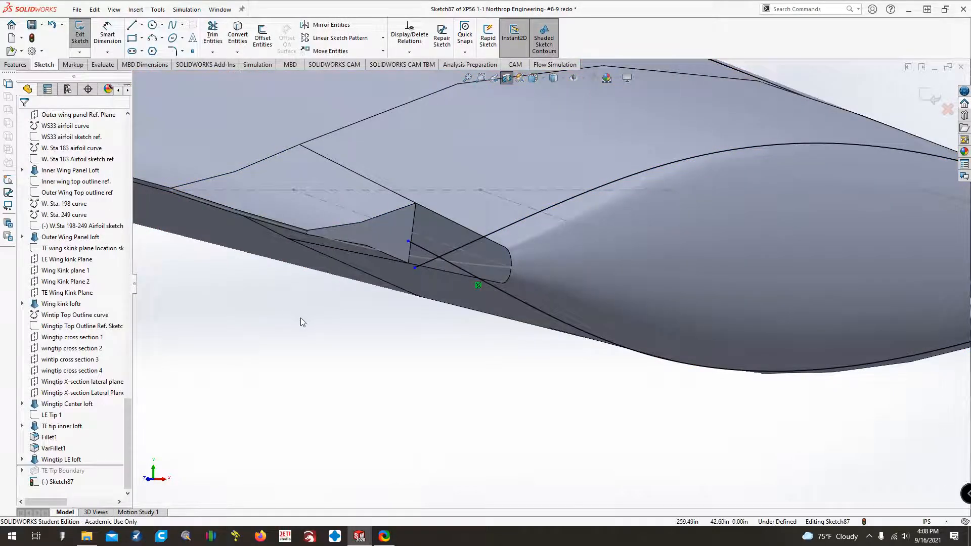
Move the lower curve's free end closer to the center loft, to about X -251.61, Y 44.34.
scroll(308, 312, "down", 5)
left_click(422, 260)
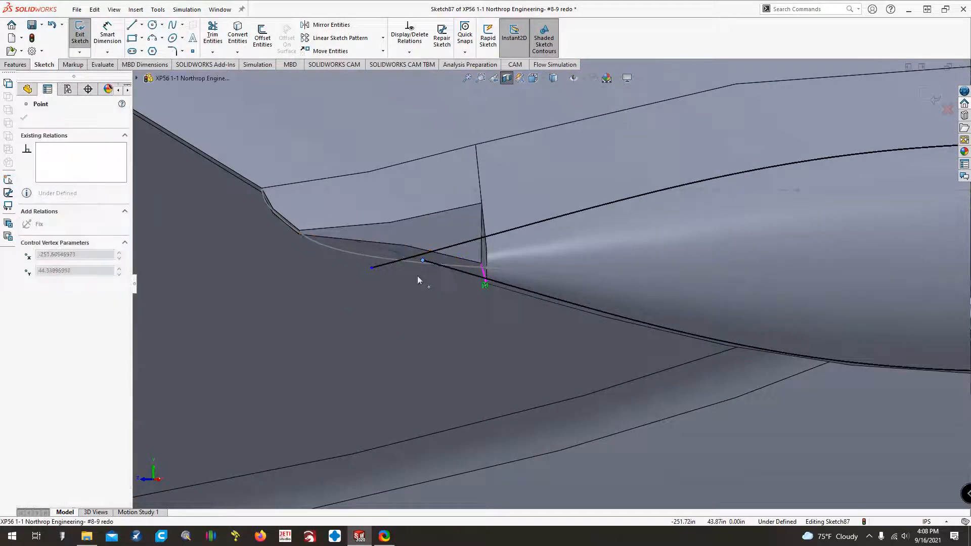
left_click_drag(417, 275, 416, 275)
Try to convert the edges of the center loft's open trailing end face into the sketch.
key("Right")
key("Right")
left_click(237, 53)
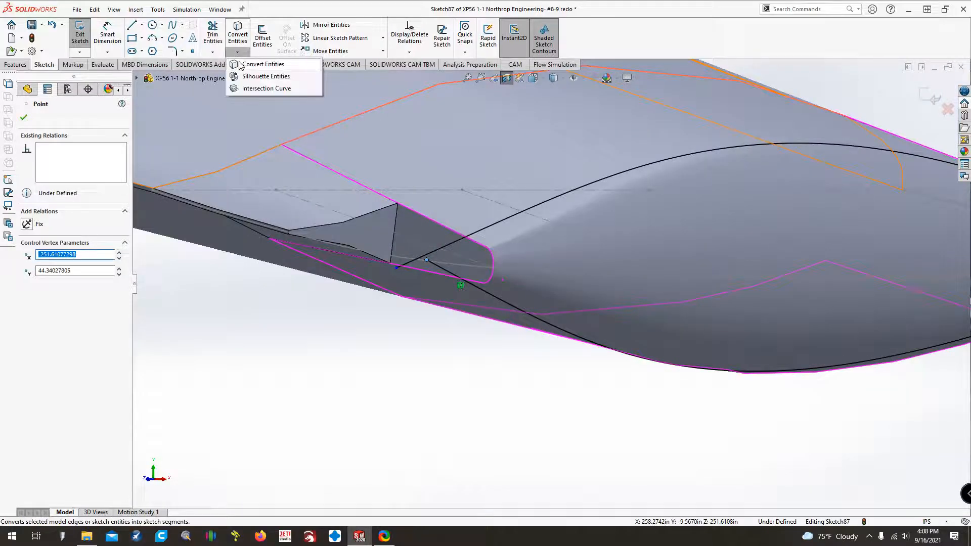
left_click(240, 64)
left_click(416, 225)
left_click(25, 119)
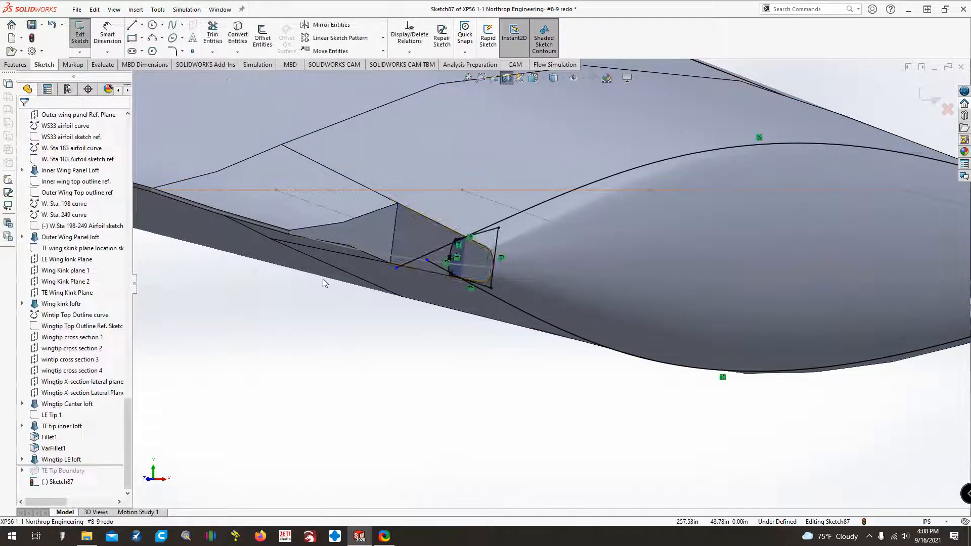
Check the converted end-face outline against the extended curves and delete the converted entities from the sketch.
key("Left")
key("Left")
key("Left")
key("Right")
key("Right")
key("Right")
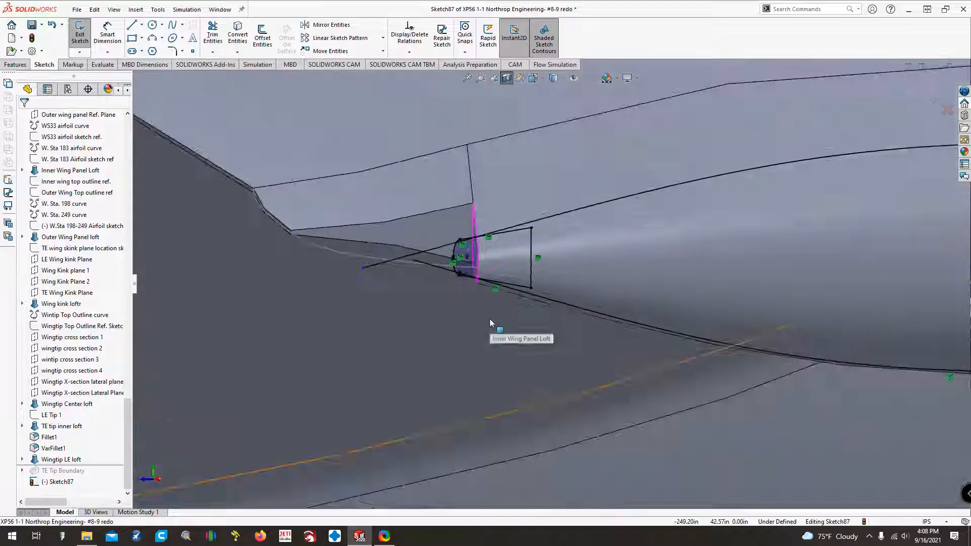
left_click_drag(541, 376, 424, 198)
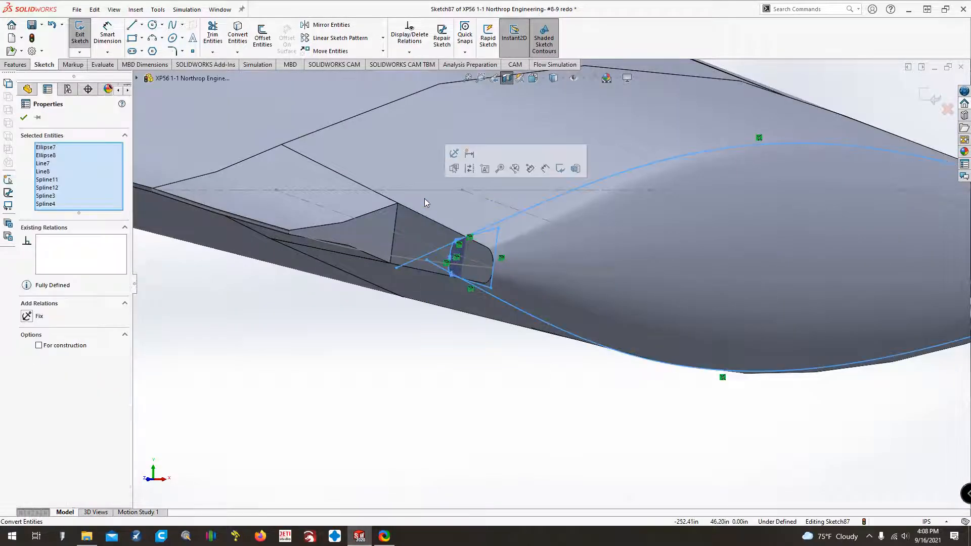
key("Delete")
Create an intersection curve where the center loft's open trailing end face meets the sketch plane.
left_click(237, 51)
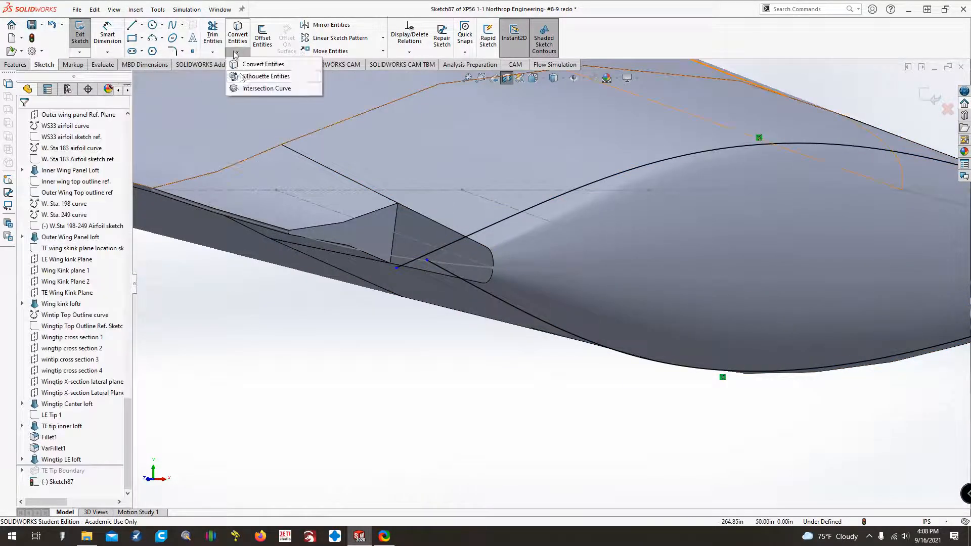
left_click(248, 86)
left_click(443, 245)
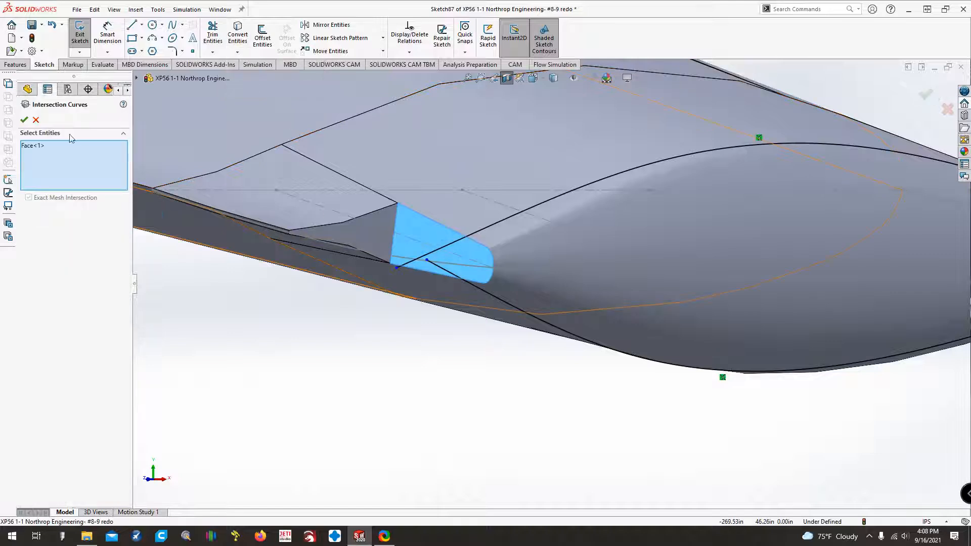
left_click(25, 121)
key("Left")
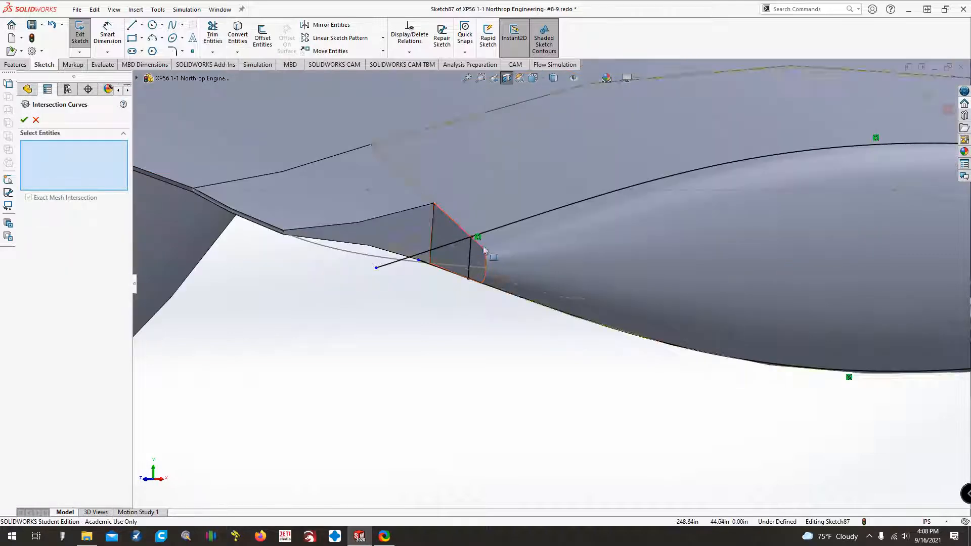
key("Escape")
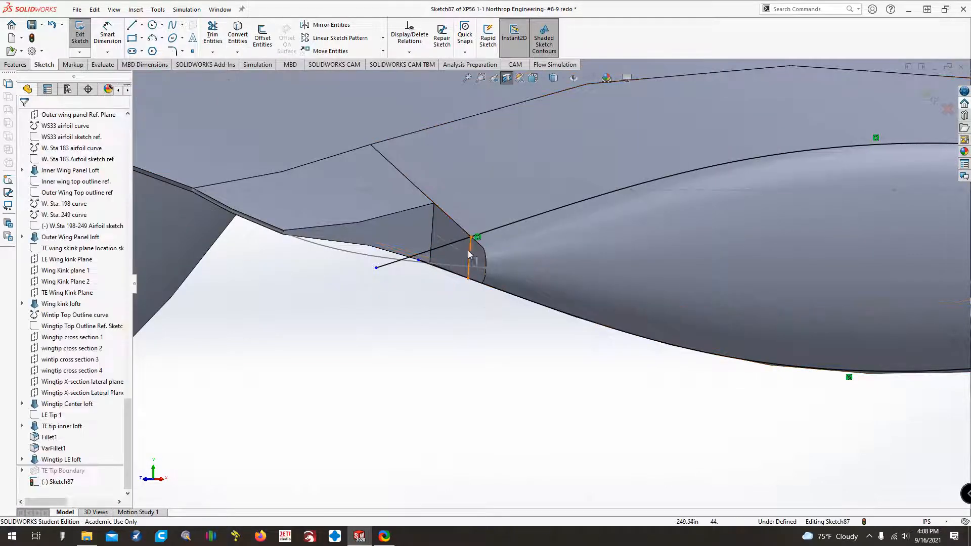
Merge the free ends of the upper and lower curves with the corresponding ends of the end-face intersection line.
left_click_drag(471, 237, 476, 172)
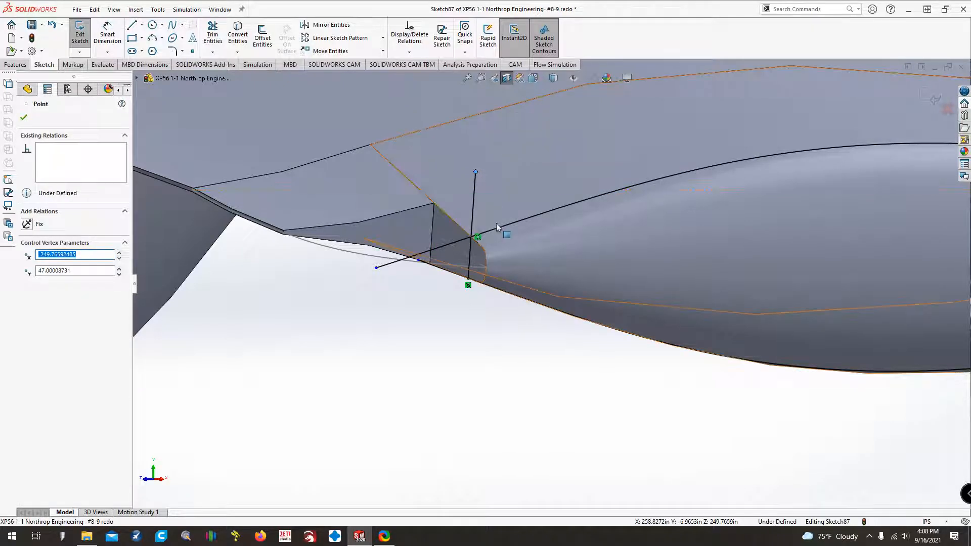
left_click(376, 268, "ctrl")
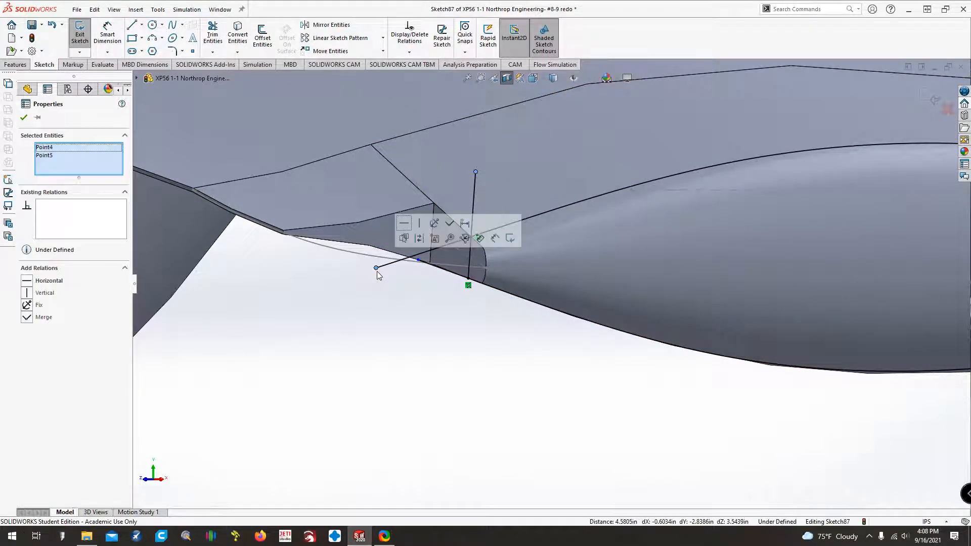
left_click(27, 319)
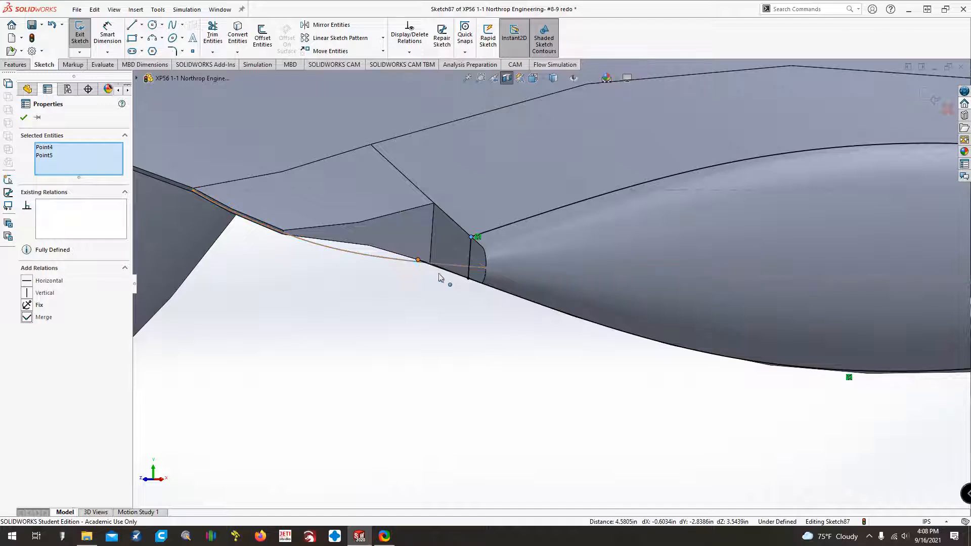
left_click(468, 280)
left_click(418, 260, "ctrl")
left_click(27, 319)
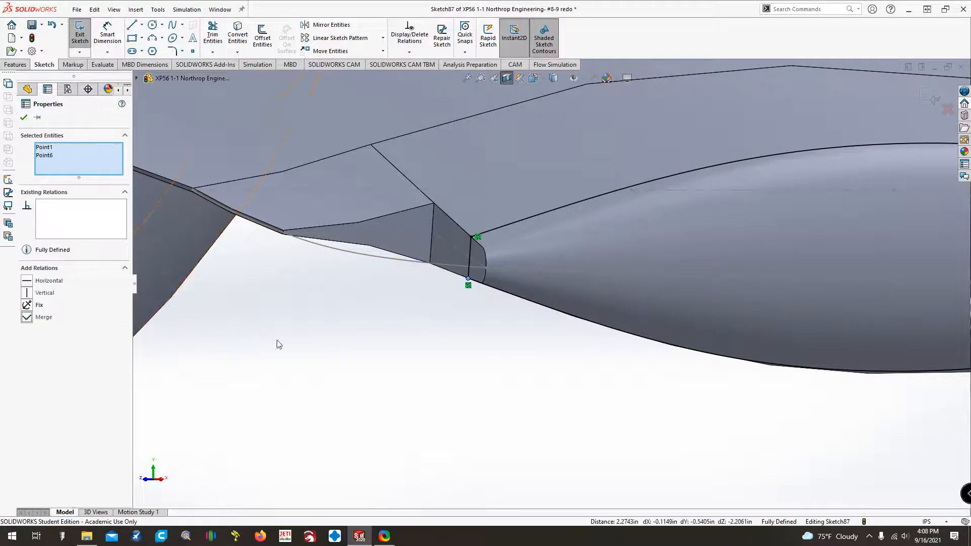
left_click(349, 337)
Sketch a near-vertical line about 2.03 in long across the wingtip outline curve, just outboard of the wing kink's trailing corner.
middle_click_drag(242, 214, 303, 218)
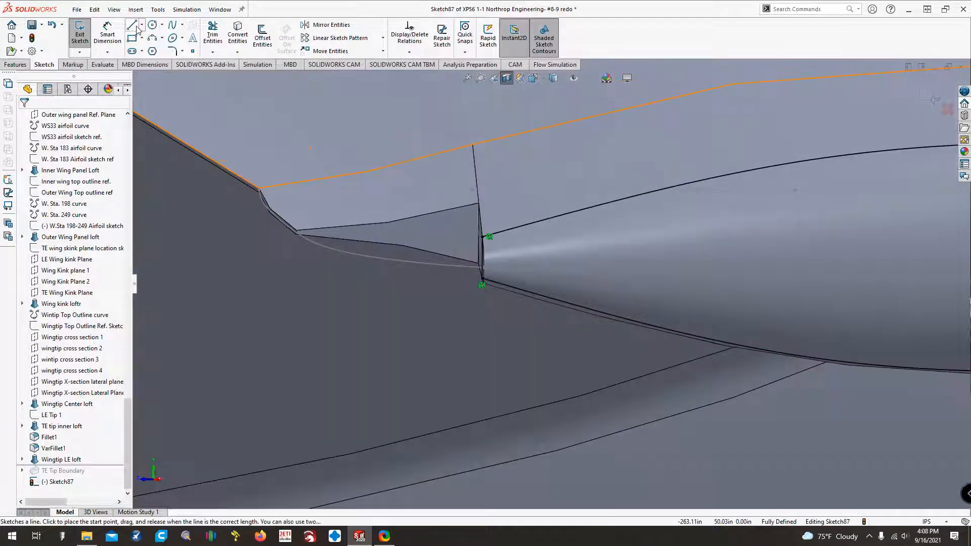
key("l")
left_click(314, 211)
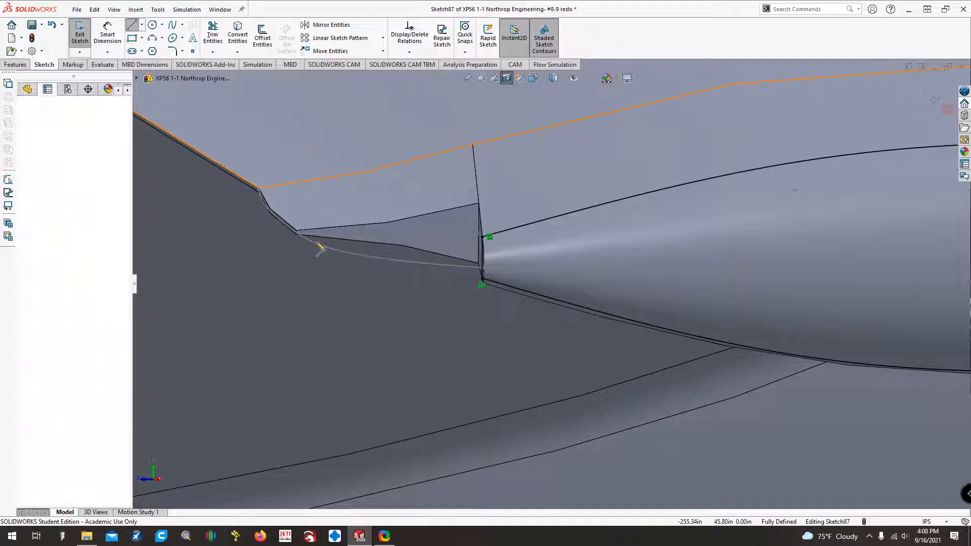
left_click(314, 278)
key("Escape")
scroll(326, 274, "down", 5)
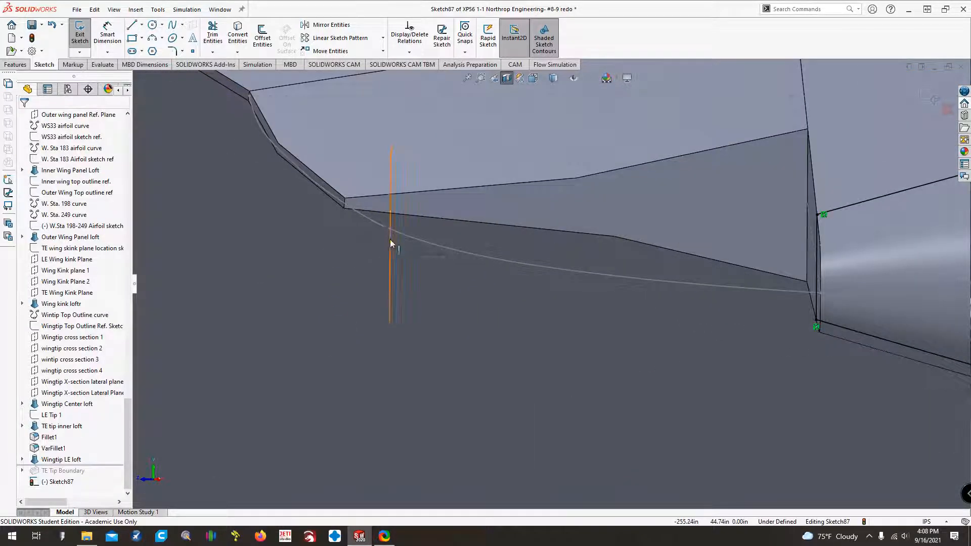
Make the new line parallel and equal in length to the short vertical trailing edge at the wing kink corner.
left_click(390, 239)
left_click(347, 206, "ctrl")
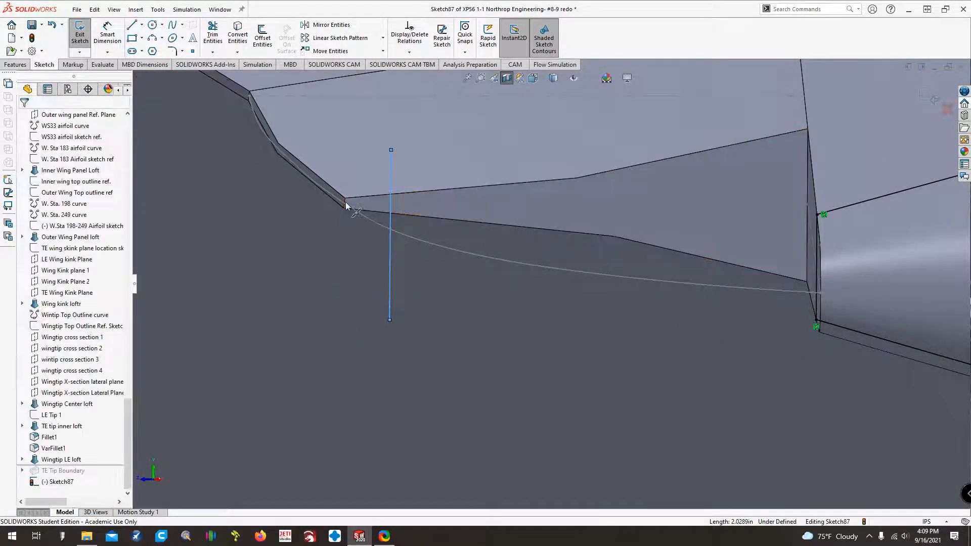
left_click(306, 296)
left_click(389, 258)
scroll(360, 204, "down", 4)
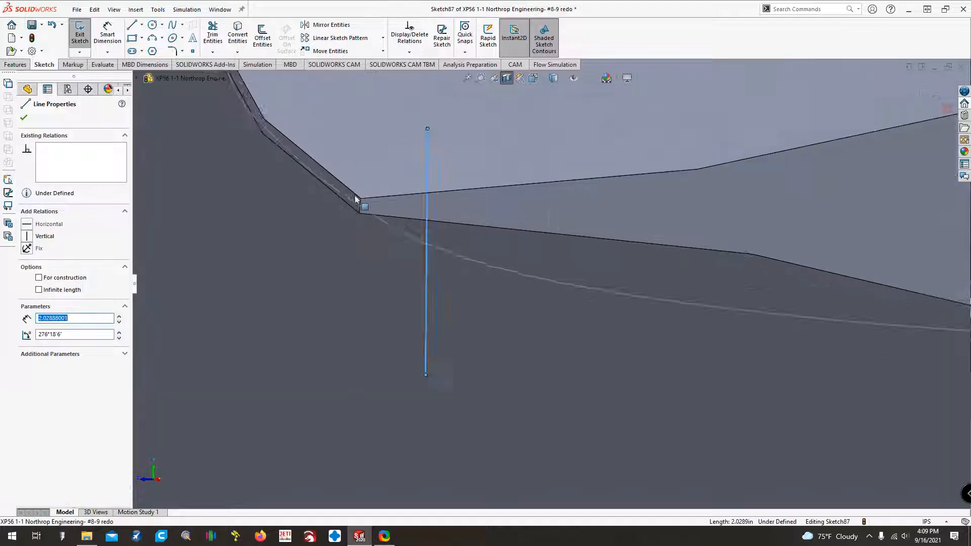
left_click(400, 223, "ctrl")
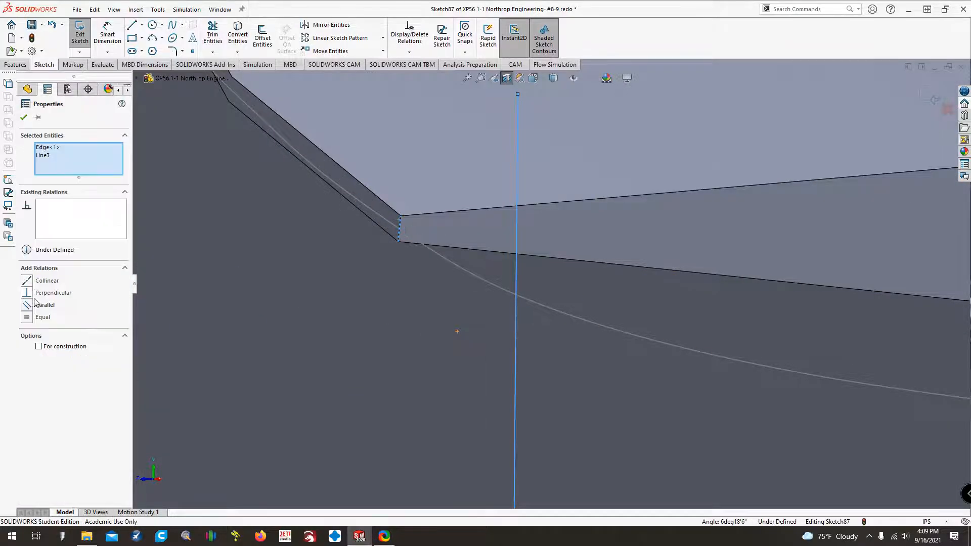
left_click(45, 305)
scroll(182, 299, "down", 2)
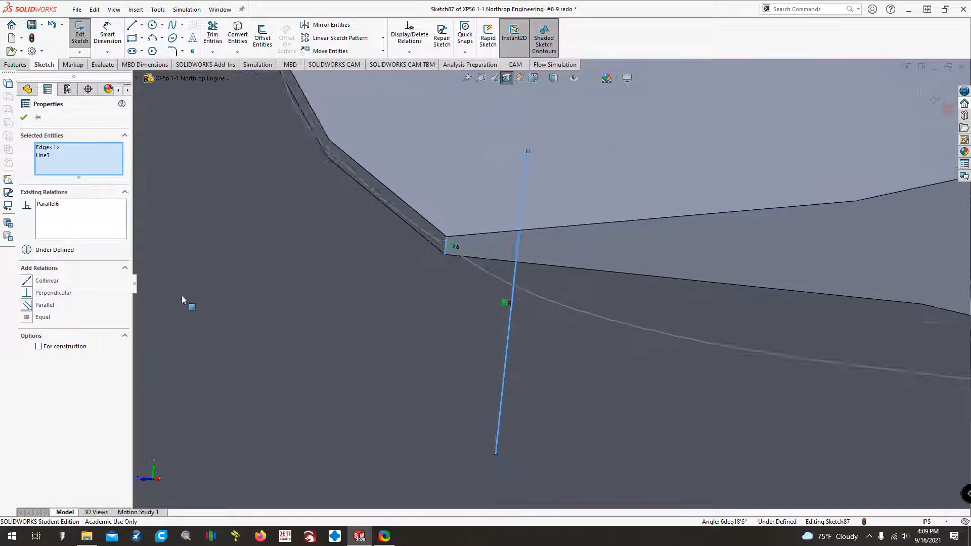
left_click(26, 318)
key("Escape")
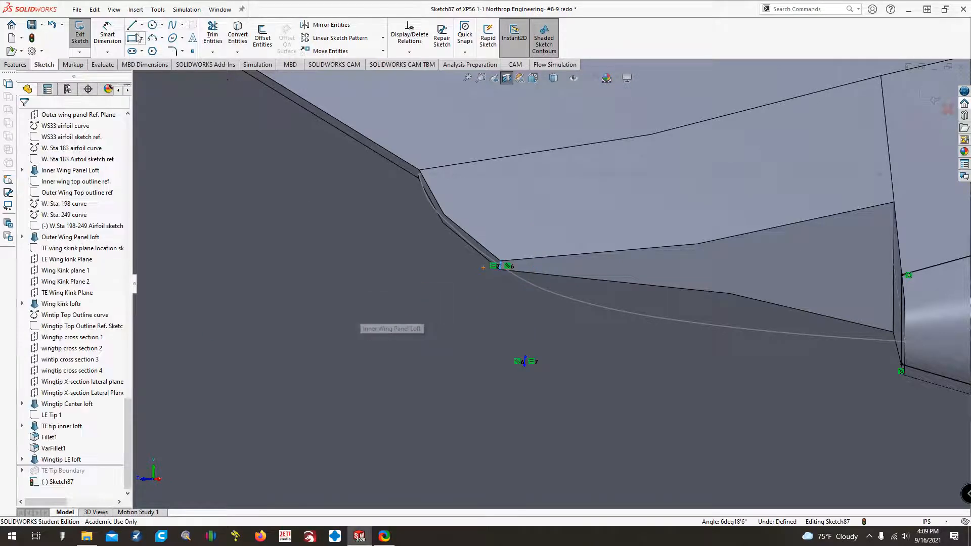
Place a point at the short line's midpoint and give it a Pierce relation to the Wingtip Top Outline spline.
left_click(193, 51)
scroll(577, 348, "down", 4)
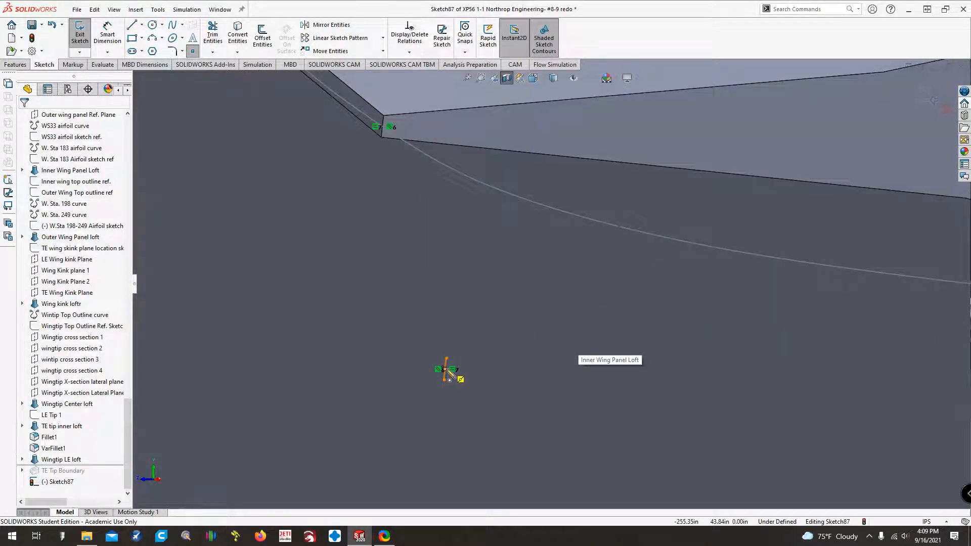
left_click(447, 370)
key("Escape")
left_click(445, 370)
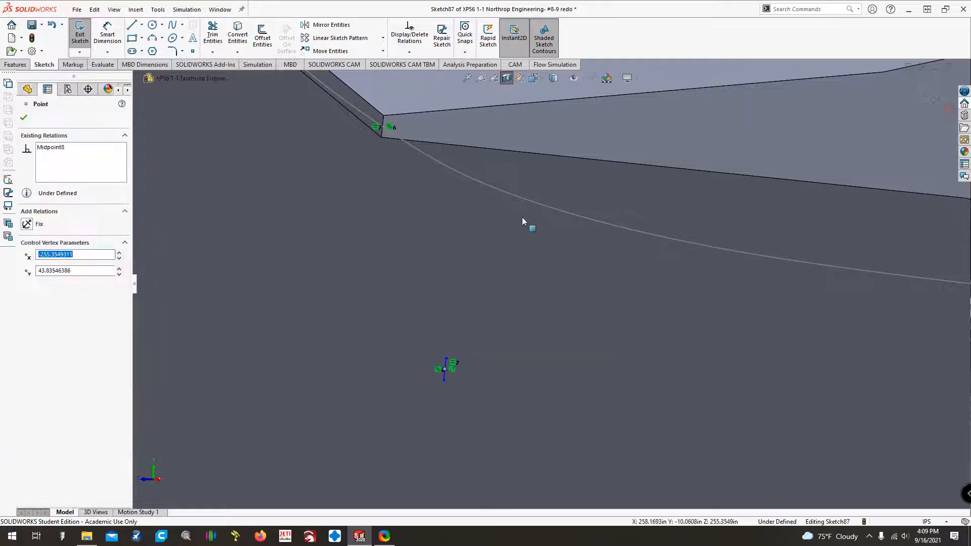
left_click(526, 201, "ctrl")
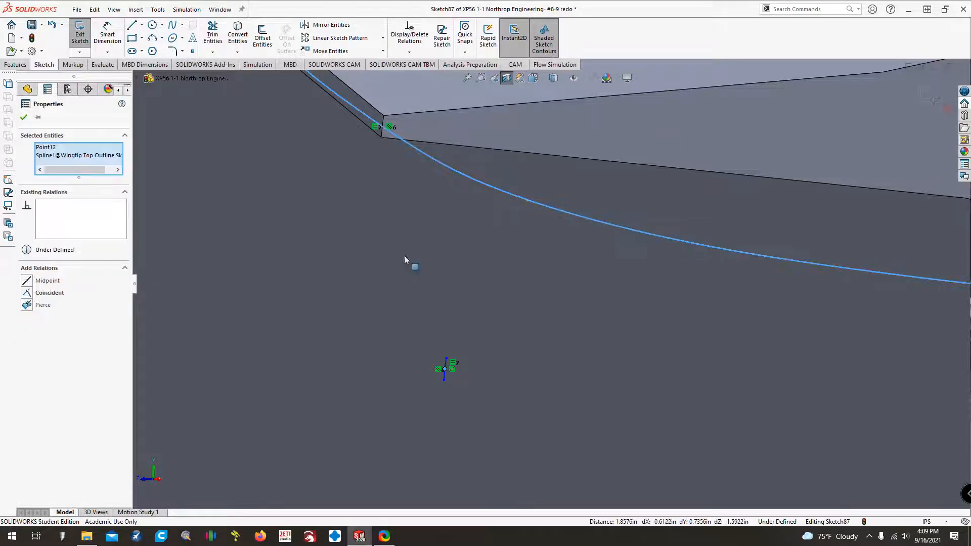
left_click(27, 305)
scroll(557, 285, "up", 5)
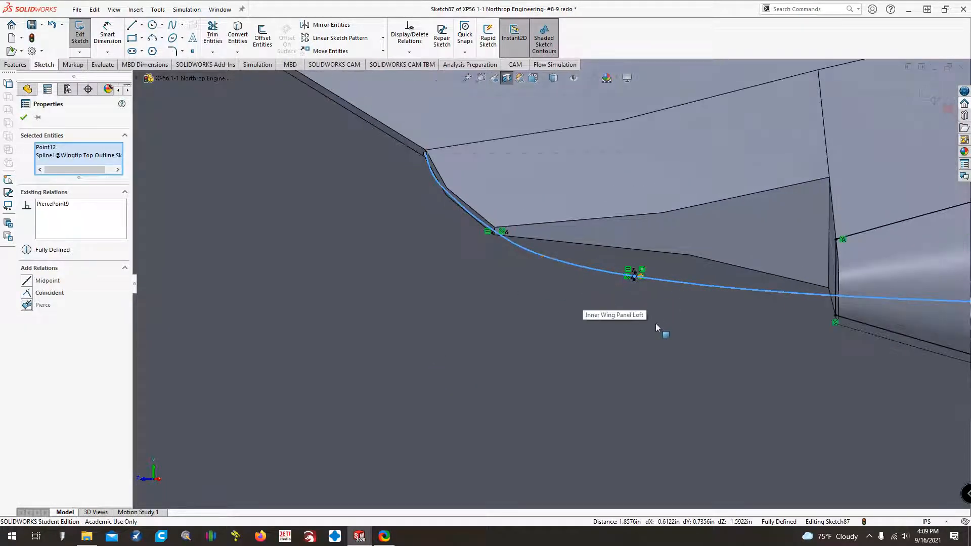
Sketch three-point arcs joining the short line's upper and lower ends to the upper and lower curve ends, the upper radius about 13.92 in.
key("ctrl+Left")
key("ctrl+Left")
key("Escape")
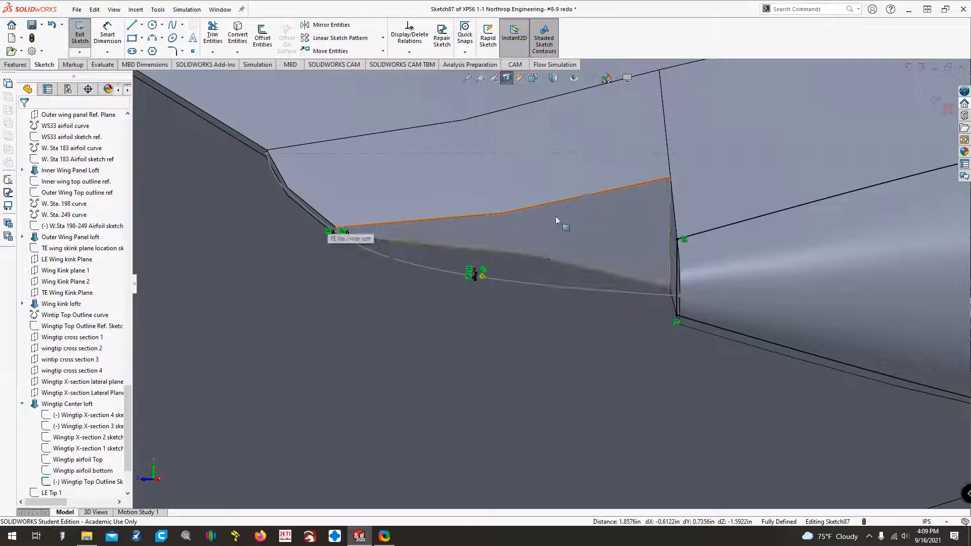
left_click(157, 40)
left_click(475, 276)
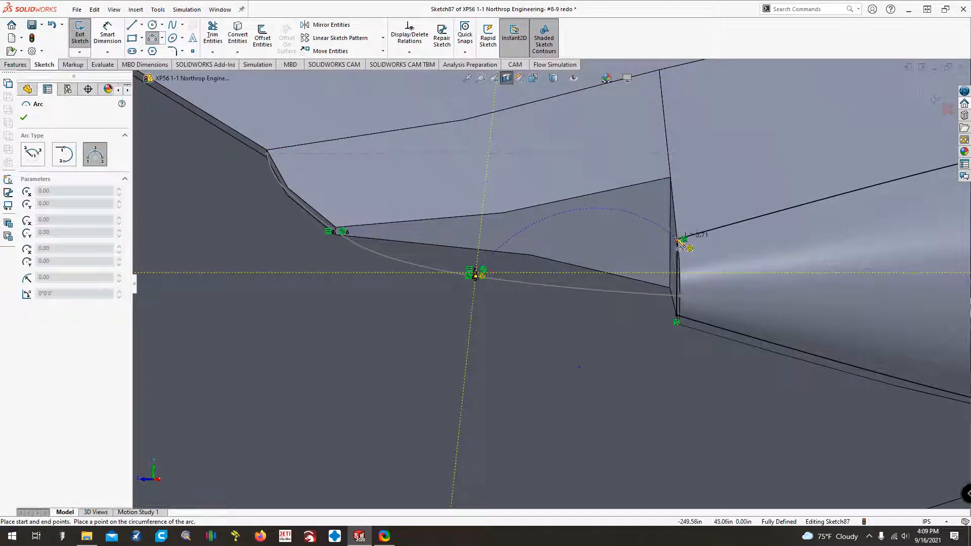
left_click(680, 242)
left_click(483, 288)
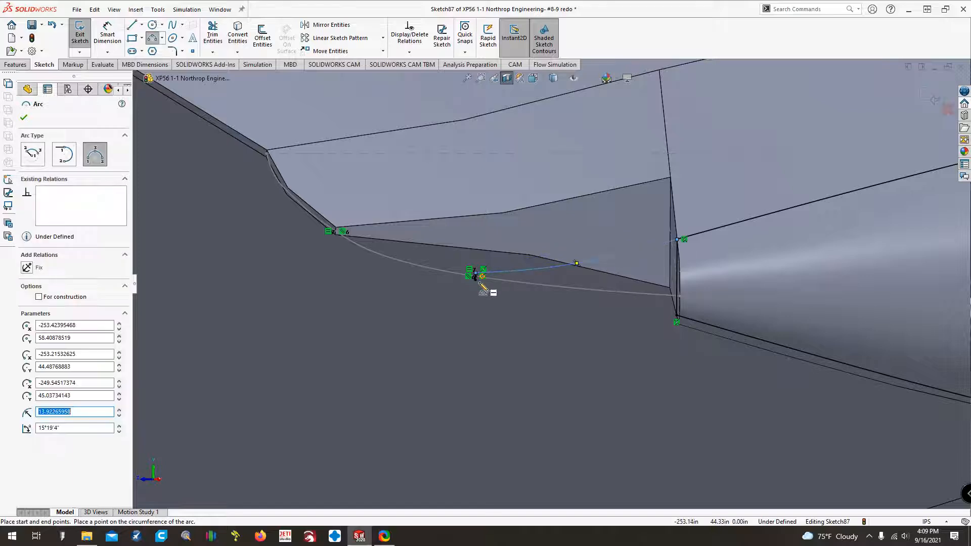
left_click(475, 277)
left_click(676, 322)
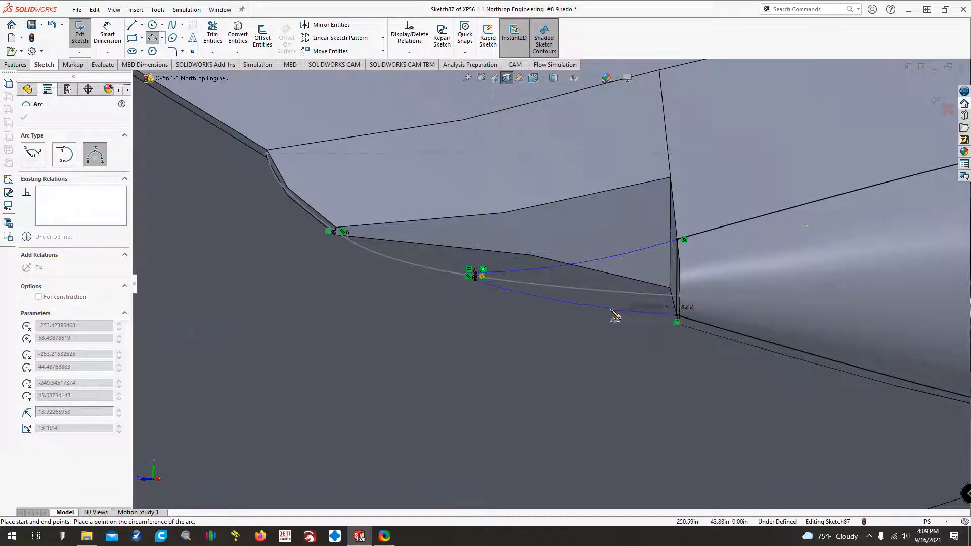
left_click(605, 305)
key("Escape")
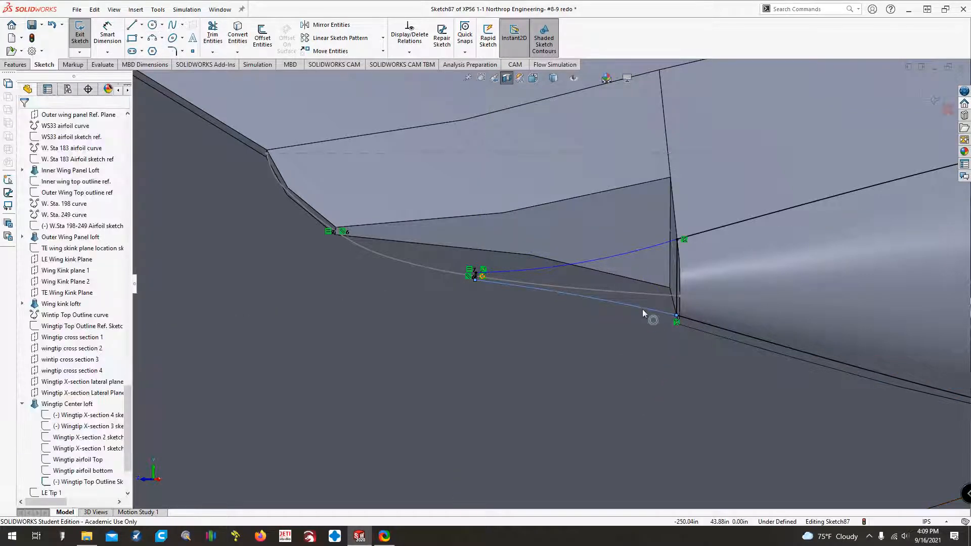
Make the lower arc tangent to the lower intersection curve and the upper arc tangent to the upper intersection curve.
left_click(698, 323, "ctrl")
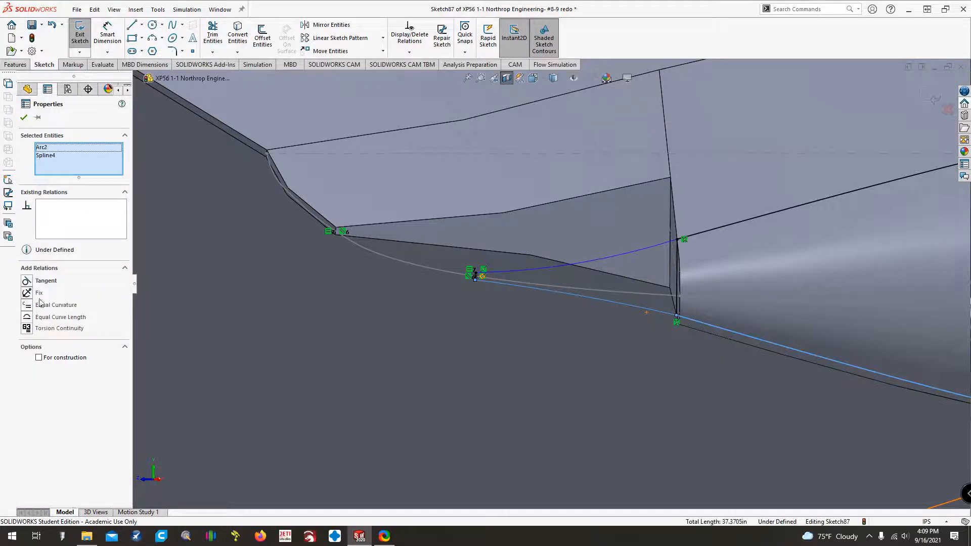
left_click(28, 281)
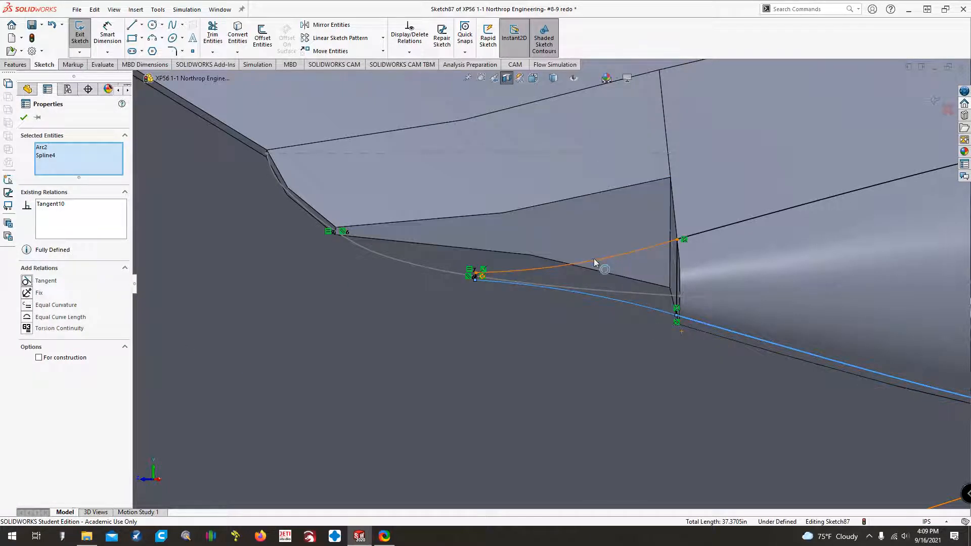
left_click(594, 259)
left_click(692, 238, "ctrl")
left_click(31, 279)
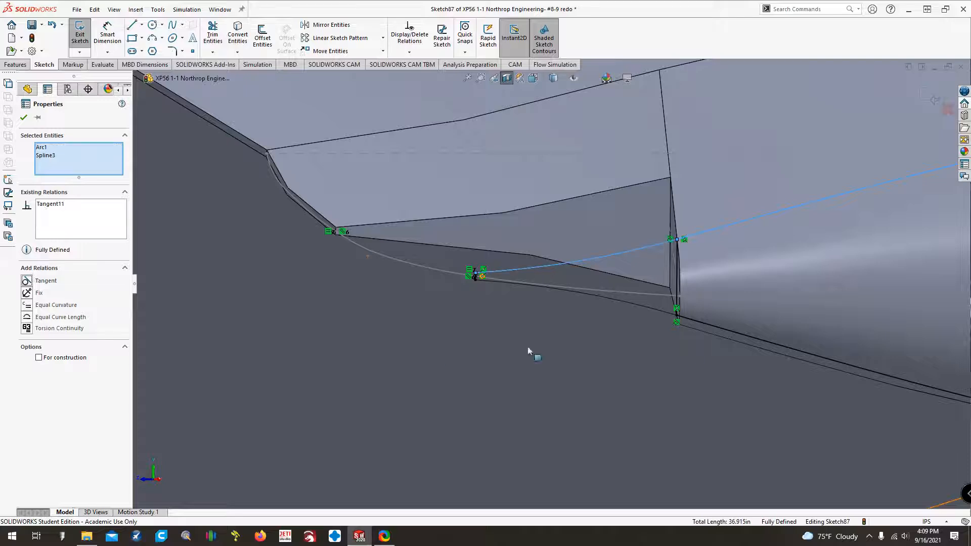
scroll(632, 329, "up", 5)
key("Escape")
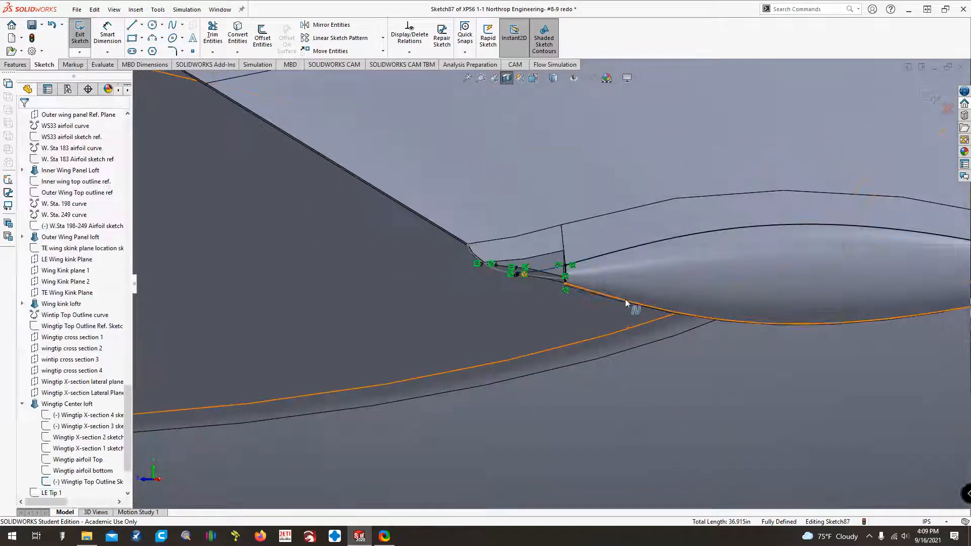
Convert the long lower and upper intersection curves along the center loft to construction geometry.
right_click(625, 298)
left_click(648, 290)
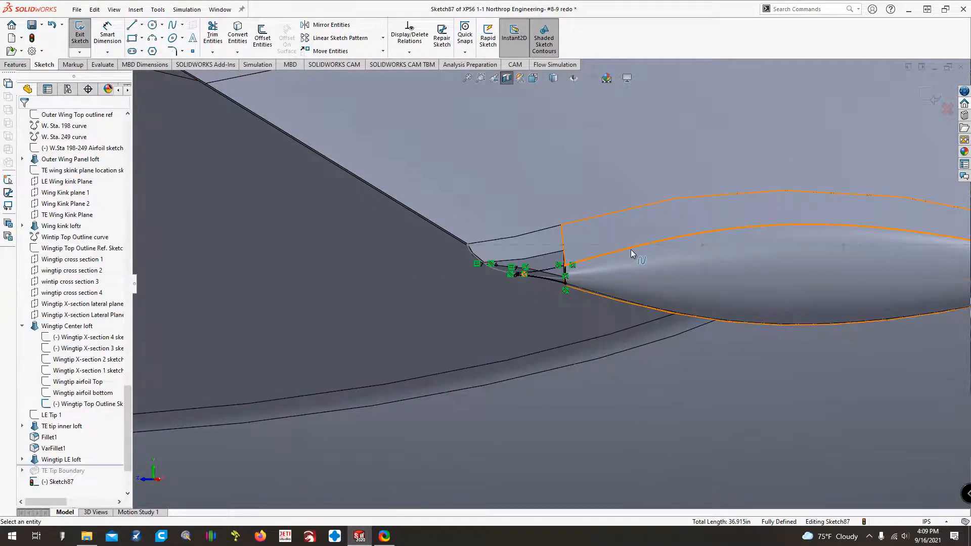
right_click(630, 250)
left_click(653, 234)
scroll(691, 303, "up", 3)
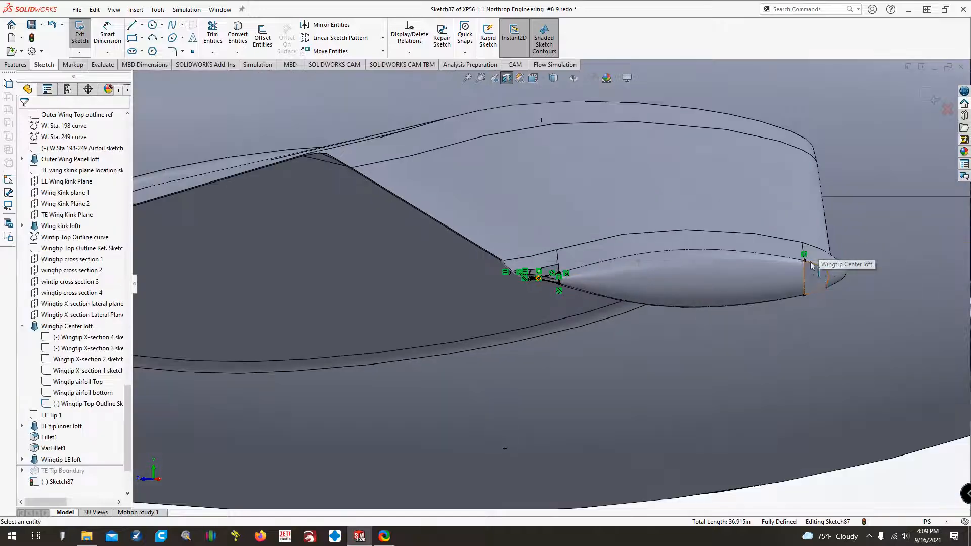
Exit the finished guide sketch and collapse the Wingtip Center loft feature in the tree.
key("ctrl+Down")
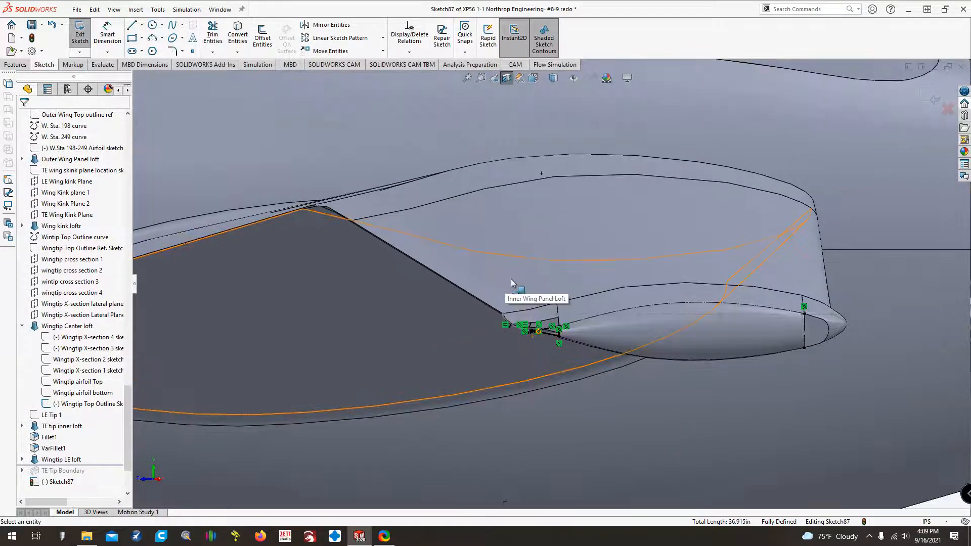
key("ctrl+Left")
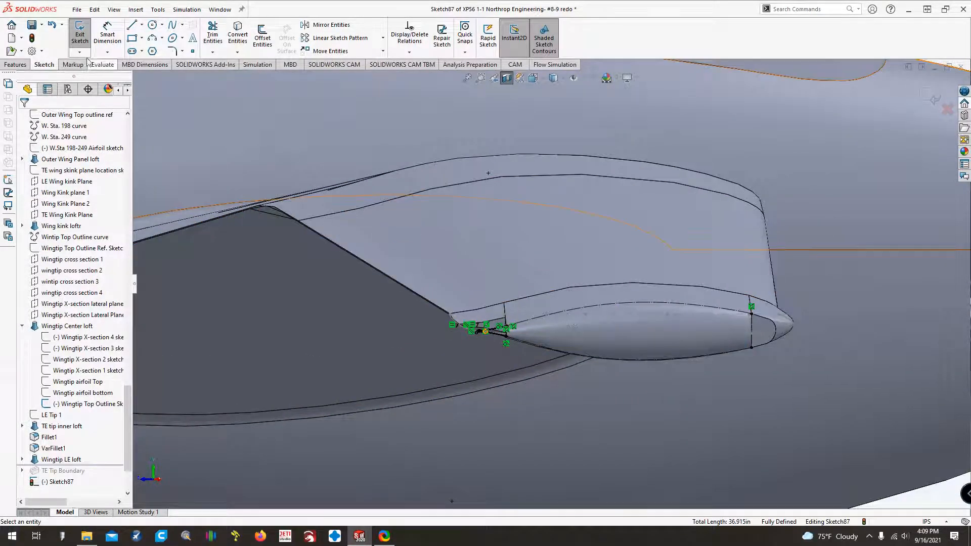
left_click(79, 33)
scroll(119, 460, "down", 1)
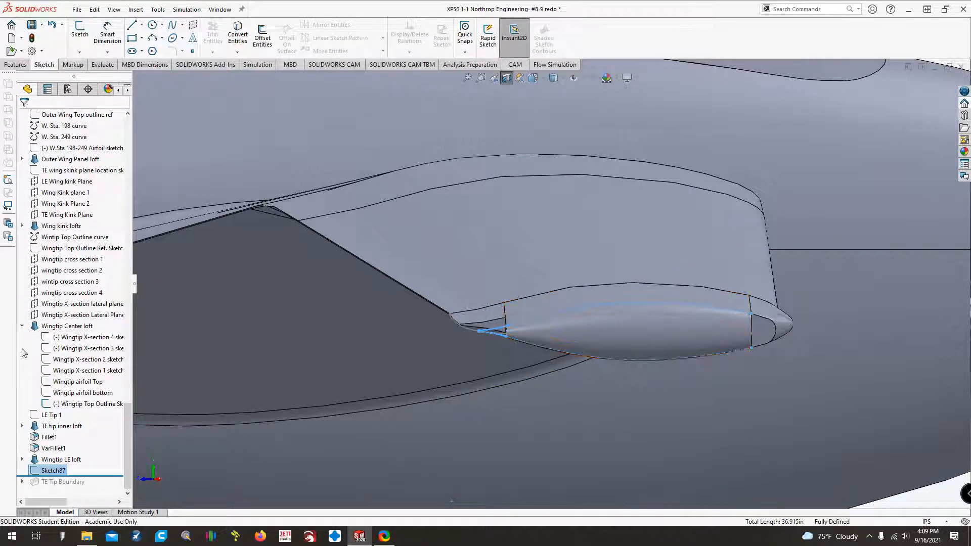
left_click(21, 326)
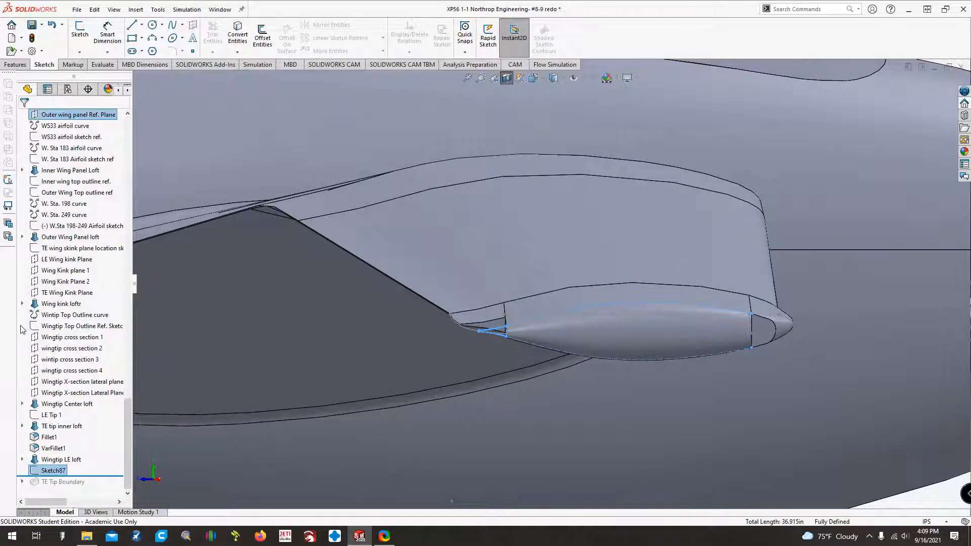
Save the part.
left_click(36, 28)
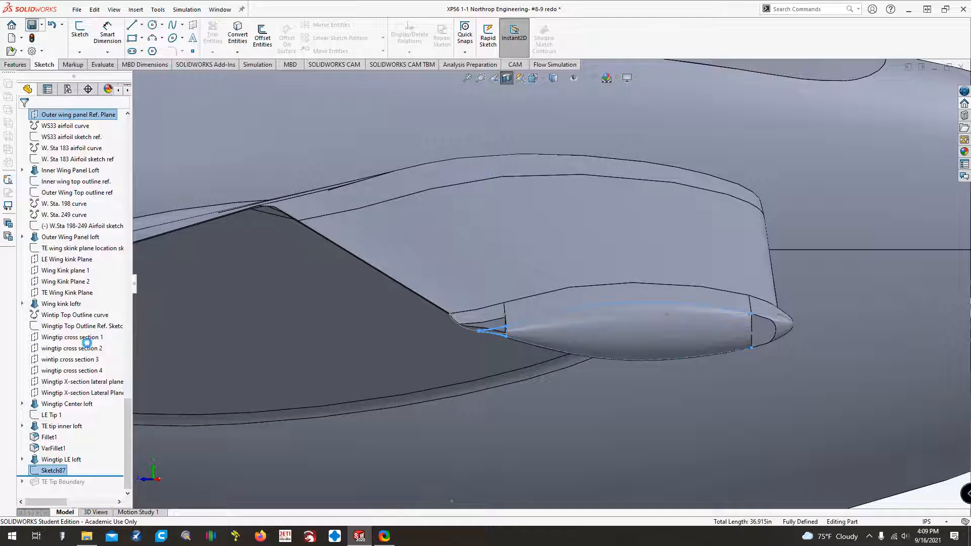
Inspect the profiles and guide curves that define the TE tip inner loft, leaving the feature unchanged.
left_click(68, 426)
right_click(72, 424)
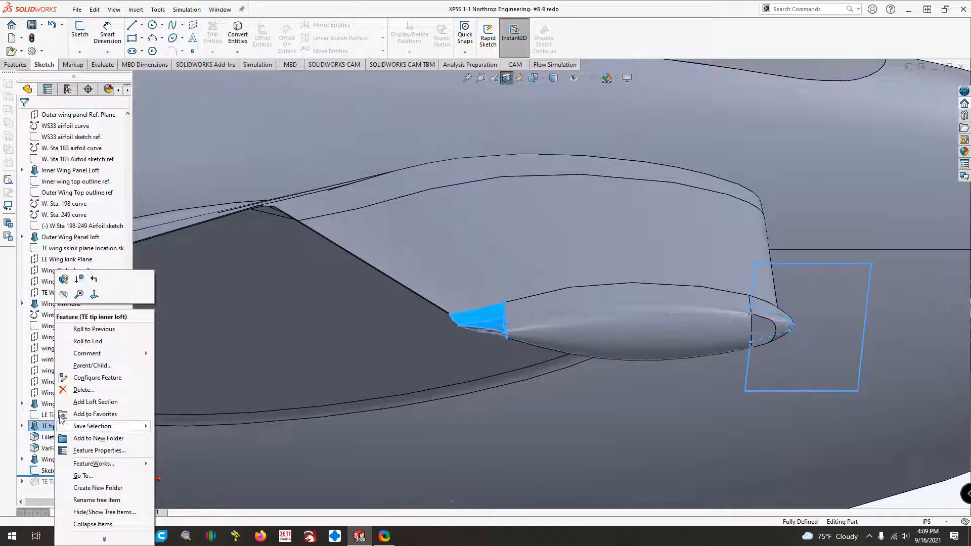
left_click(10, 428)
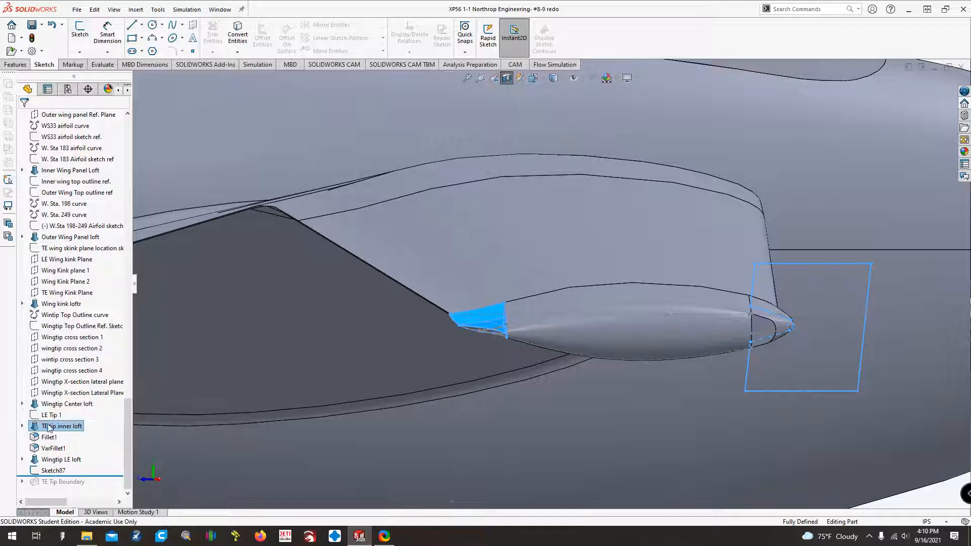
right_click(48, 424)
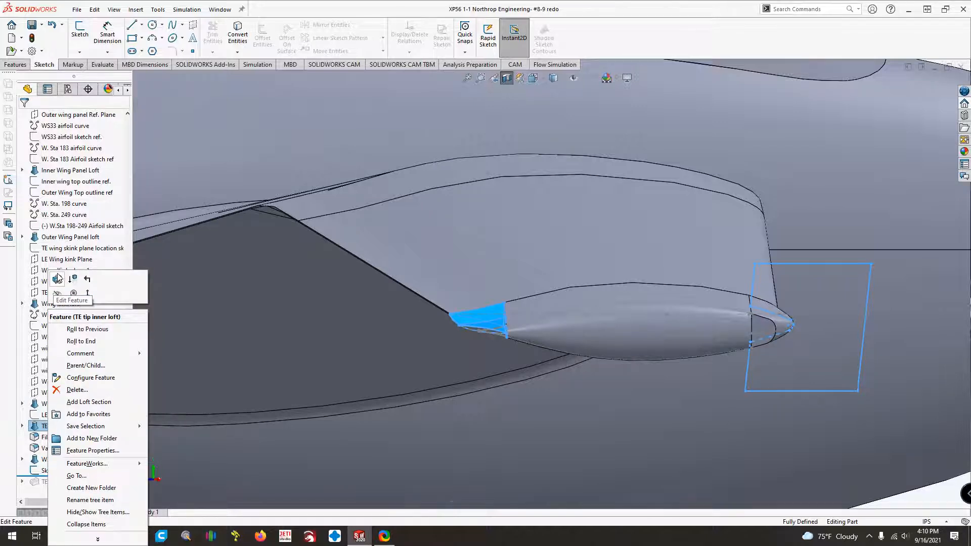
left_click(21, 421)
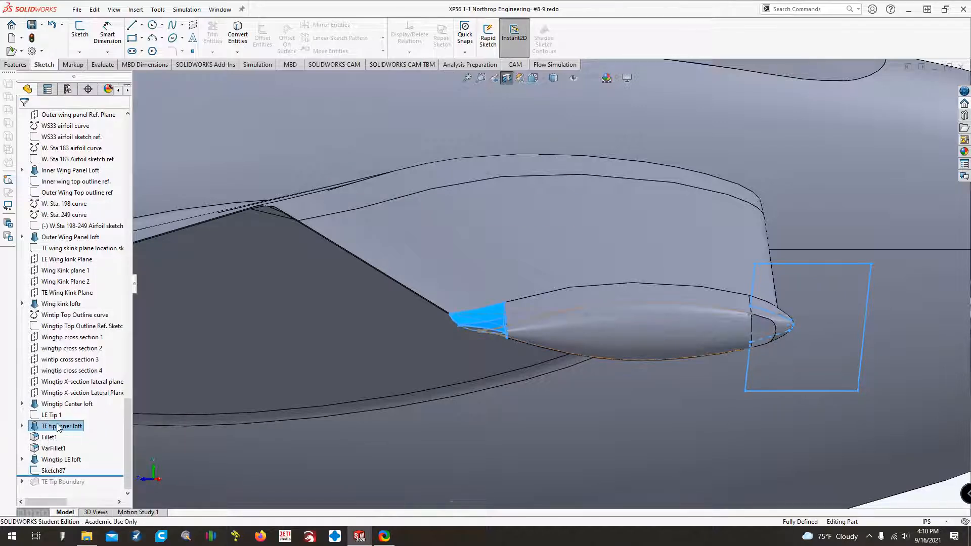
right_click(53, 472)
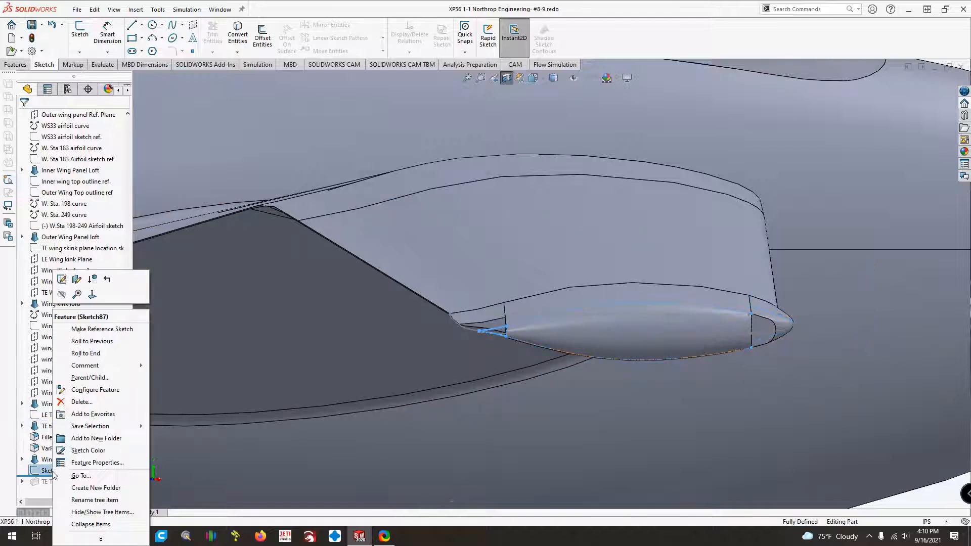
left_click(11, 436)
right_click(44, 426)
left_click(53, 281)
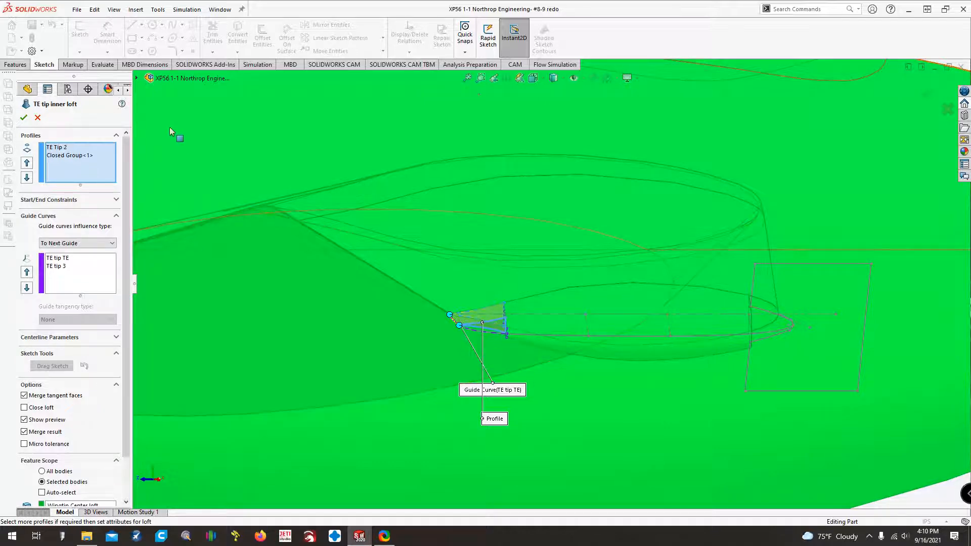
left_click(136, 78)
left_click_drag(138, 127, 156, 448)
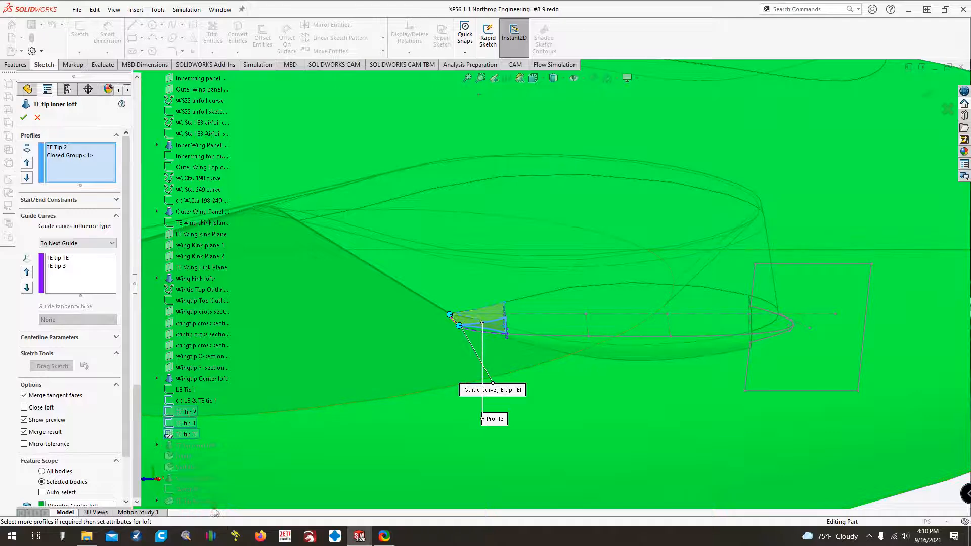
left_click(37, 118)
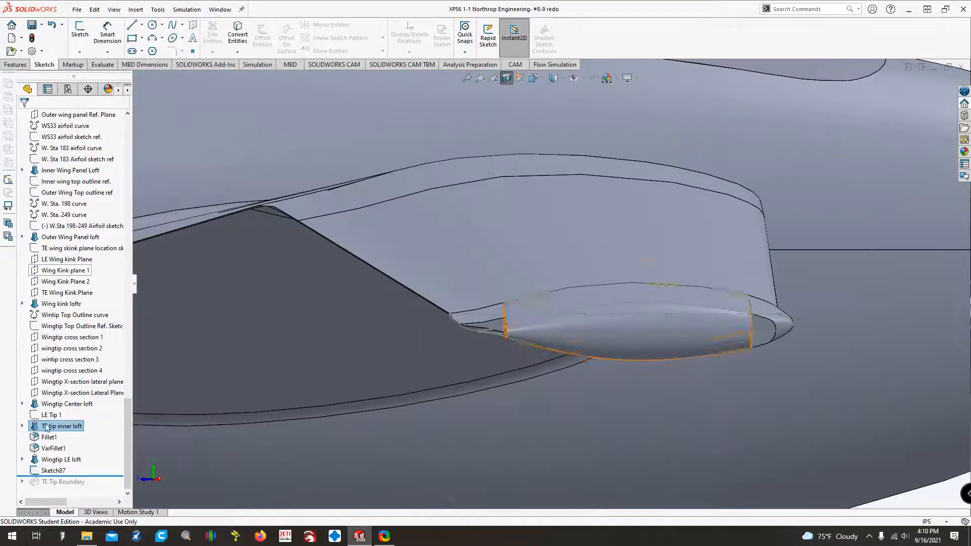
Delete the TE tip inner loft together with its dependent TE Tip Boundary feature and Sketch87.
mouse_move(51, 471)
left_mouse_down()
mouse_move(60, 420)
mouse_move(59, 469)
left_mouse_up()
right_click(61, 427)
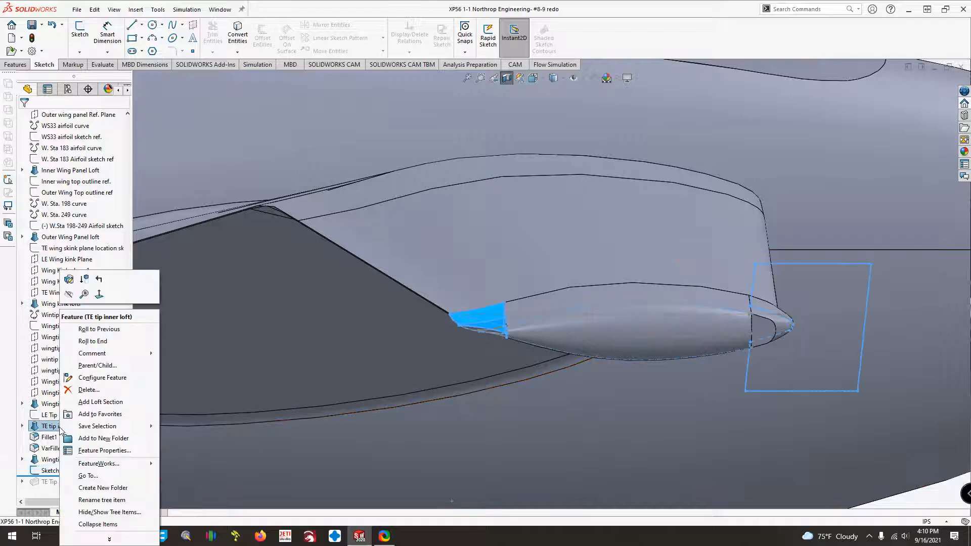
left_click(89, 390)
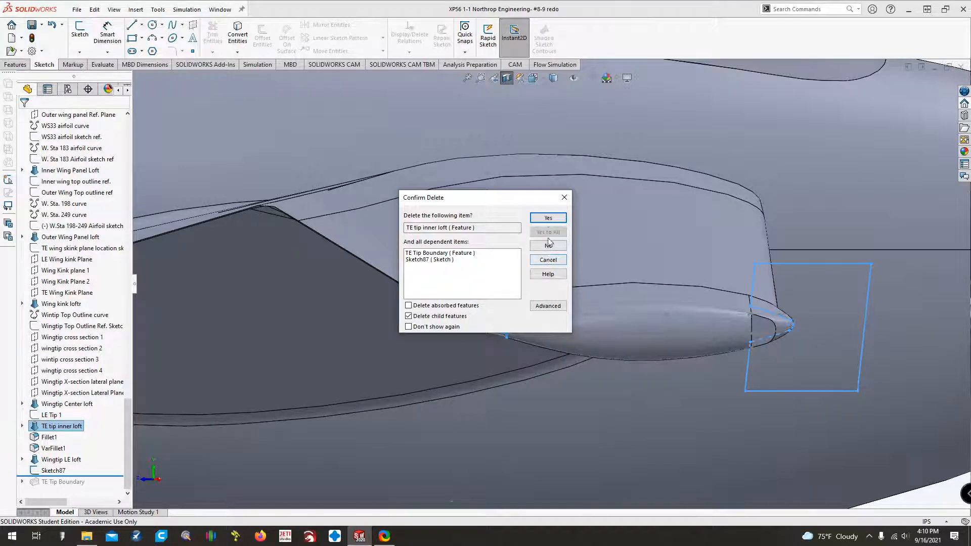
left_click(547, 218)
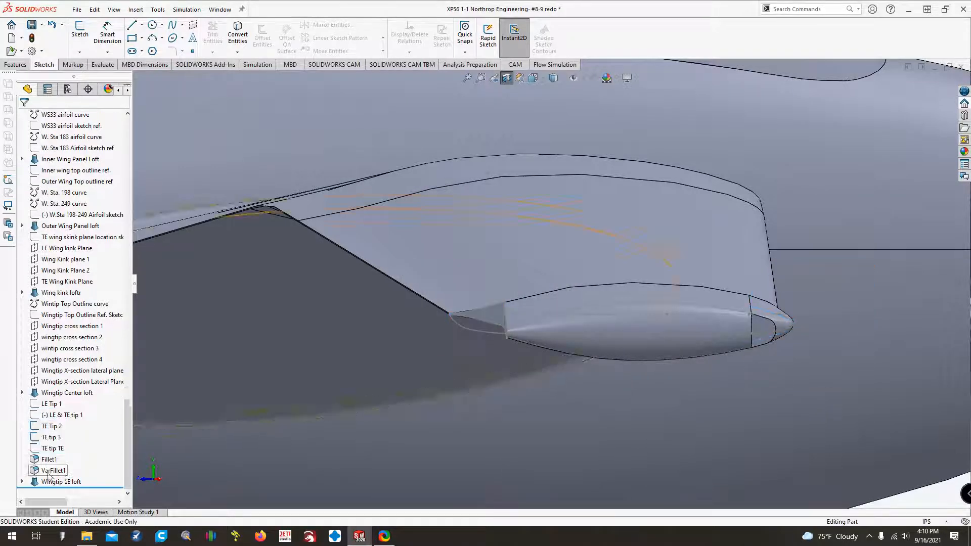
Start a sketch on Wingtip X-section Lateral Plane 2 and create intersection curves with the center loft's outer face and trailing end face.
key("Down")
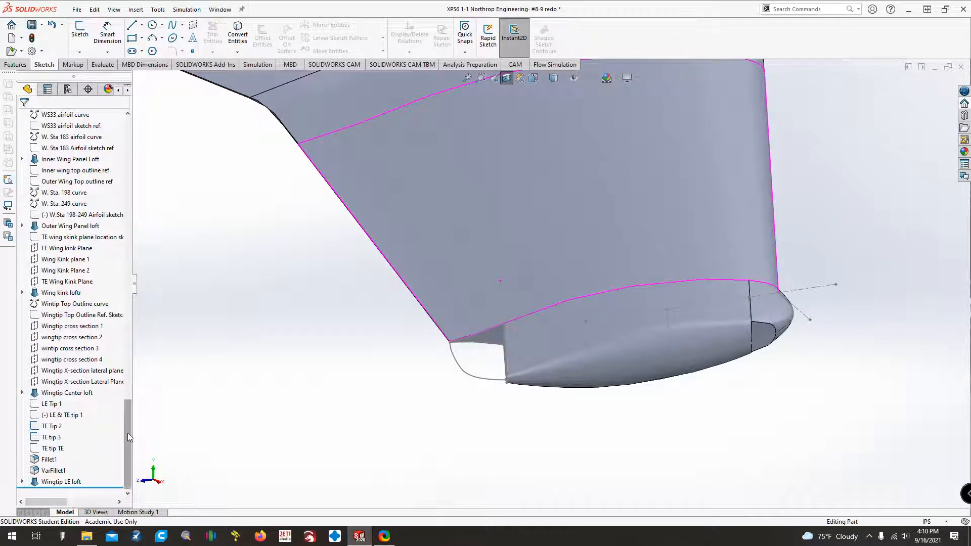
left_click(93, 381)
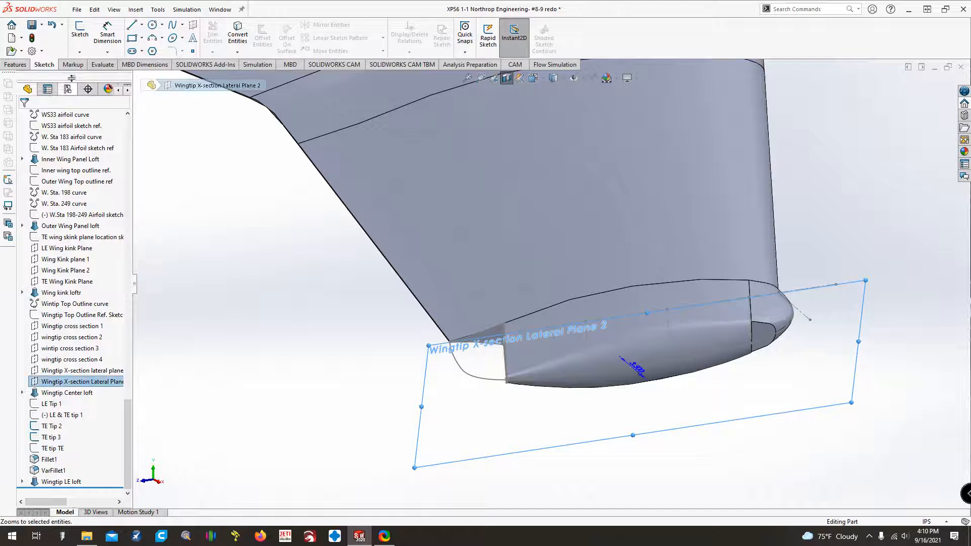
left_click(79, 32)
left_click(237, 47)
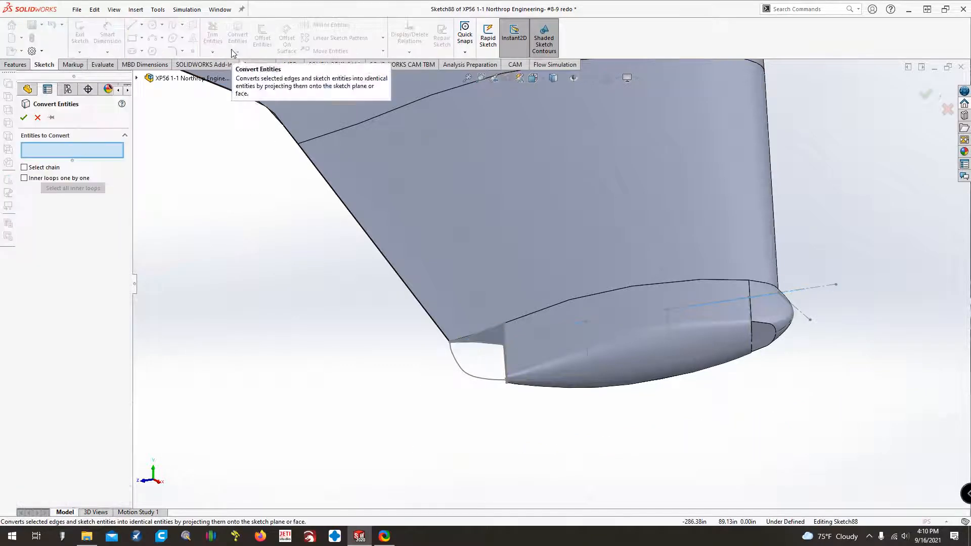
left_click(36, 118)
left_click(238, 52)
left_click(255, 89)
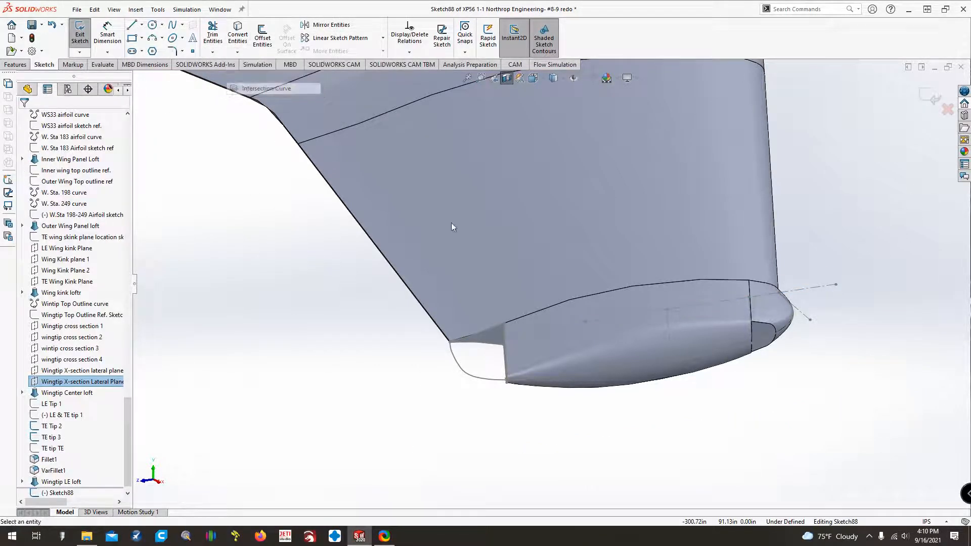
left_click(571, 334)
key("Right")
left_click(538, 357)
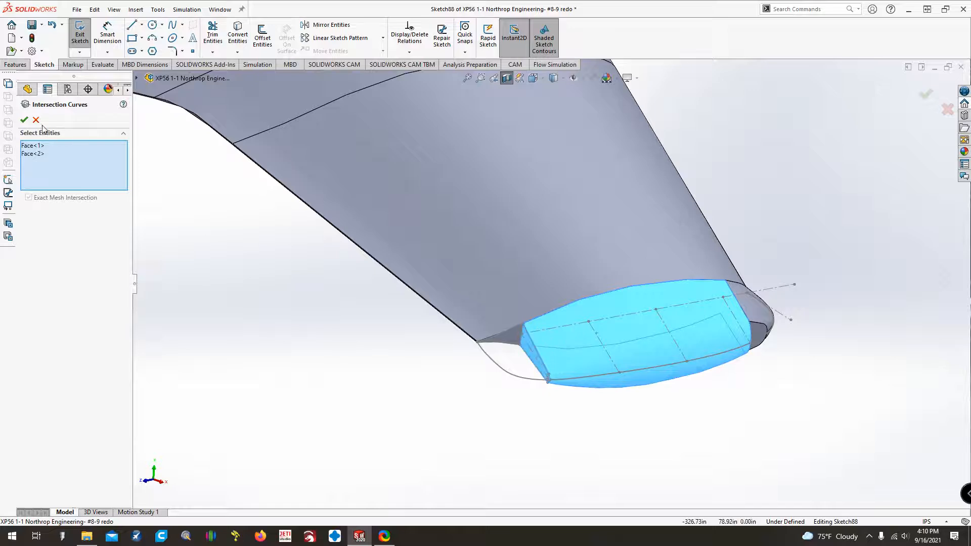
left_click(24, 120)
middle_click_drag(430, 387, 433, 362)
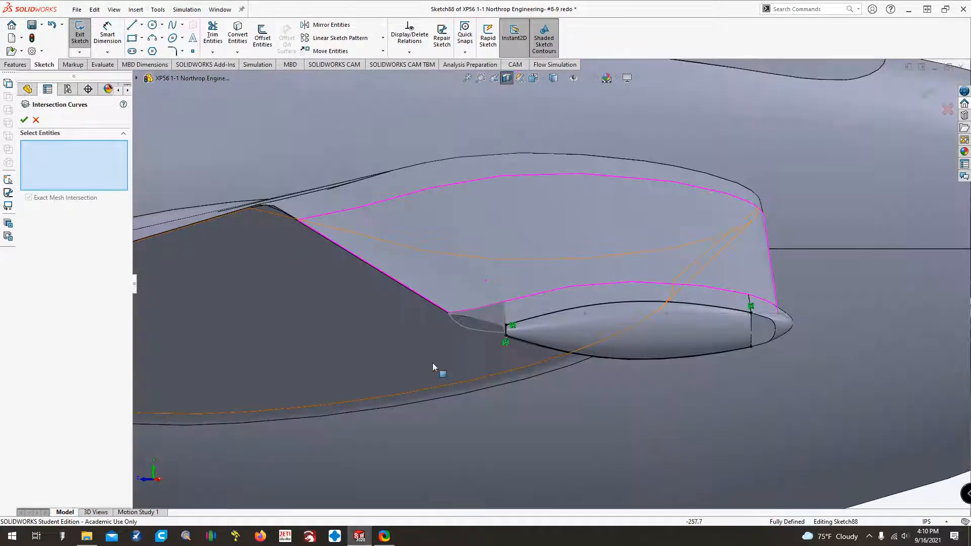
left_click(35, 120)
Convert the long upper and lower intersection curves along the center loft to construction geometry.
scroll(537, 323, "down", 5)
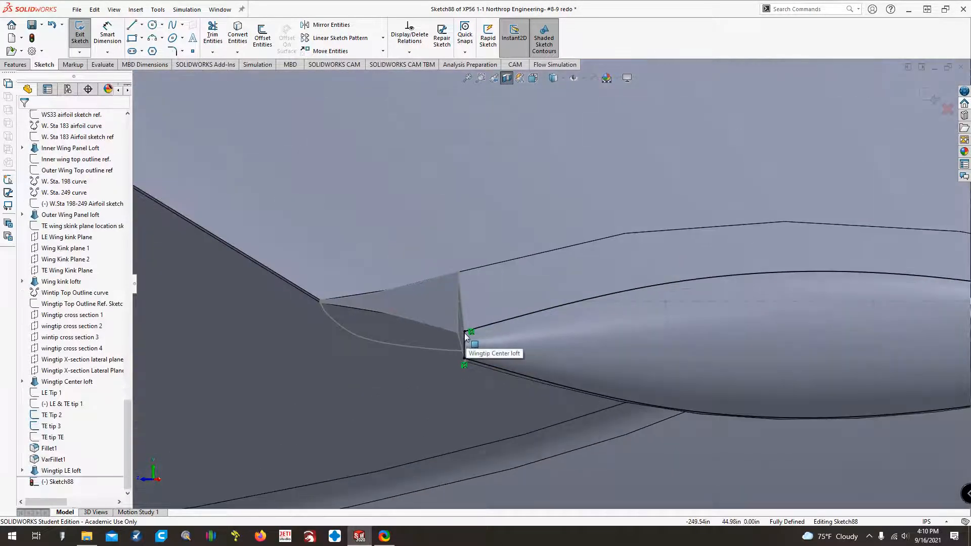
left_click(464, 332)
key("Escape")
left_click(464, 358)
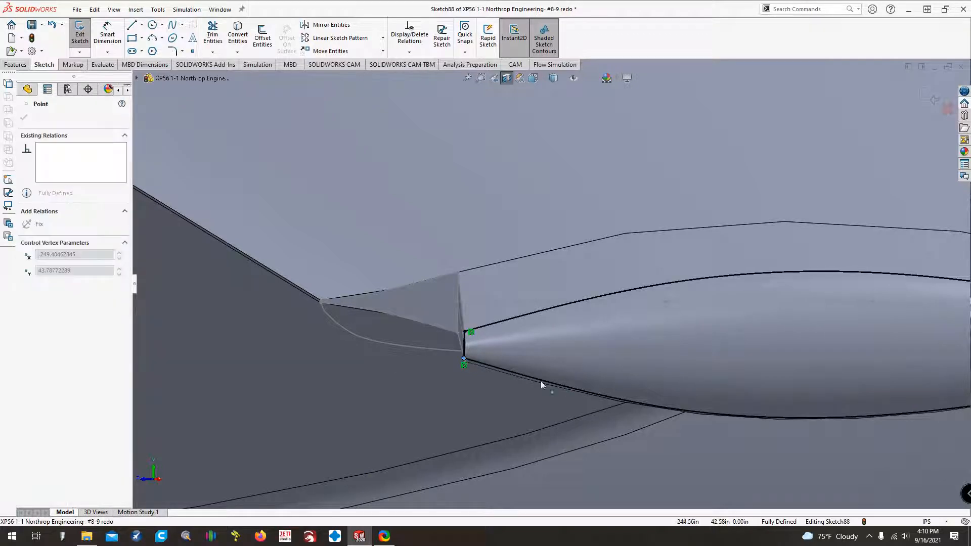
key("Escape")
left_click(539, 317)
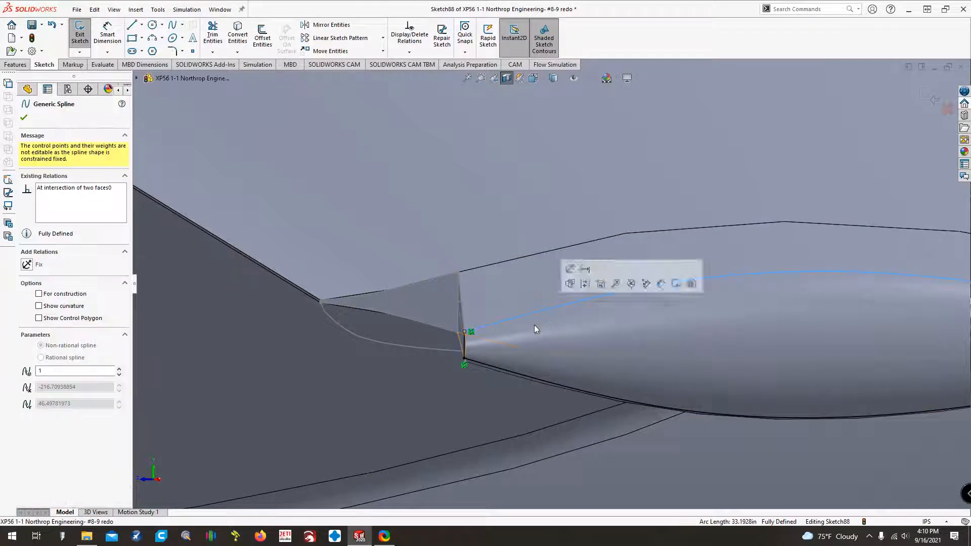
left_click(517, 372, "ctrl")
left_click(39, 335)
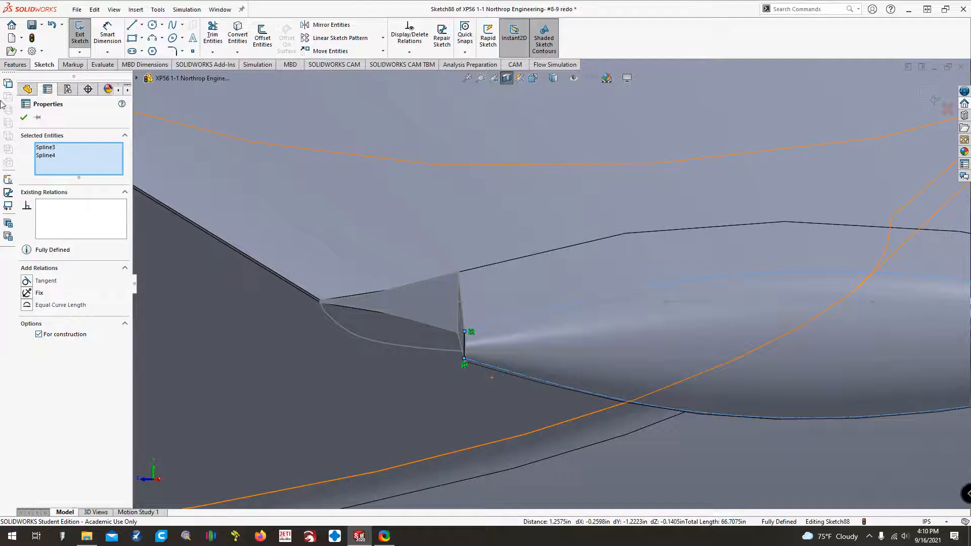
left_click(24, 116)
Sketch a steep line about 2.27 in long across the open trailing-edge corner of the wingtip.
left_click(132, 24)
left_click(359, 309)
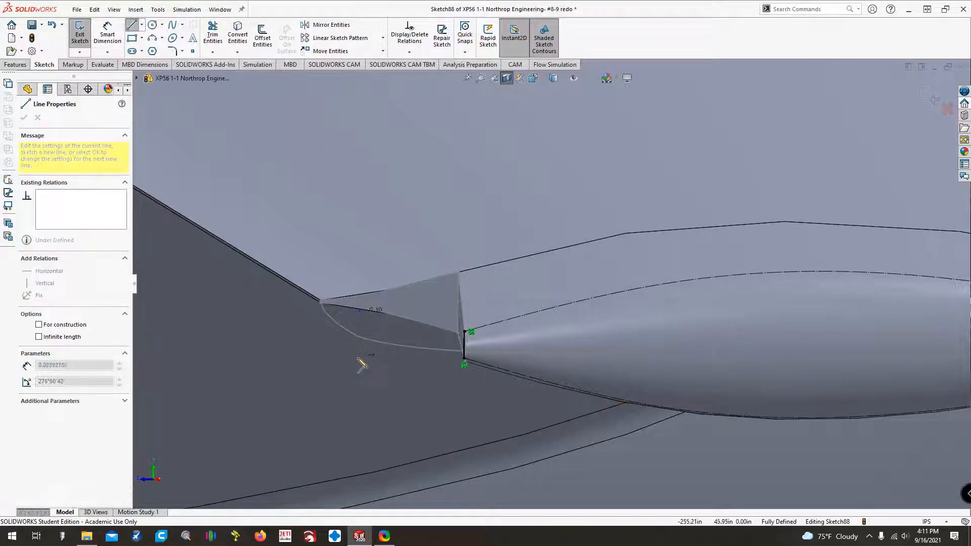
key("Escape")
Make the new line parallel and equal in length to the short TE Tip 2 line at the wing's trailing edge.
scroll(358, 334, "down", 5)
scroll(342, 247, "down", 8)
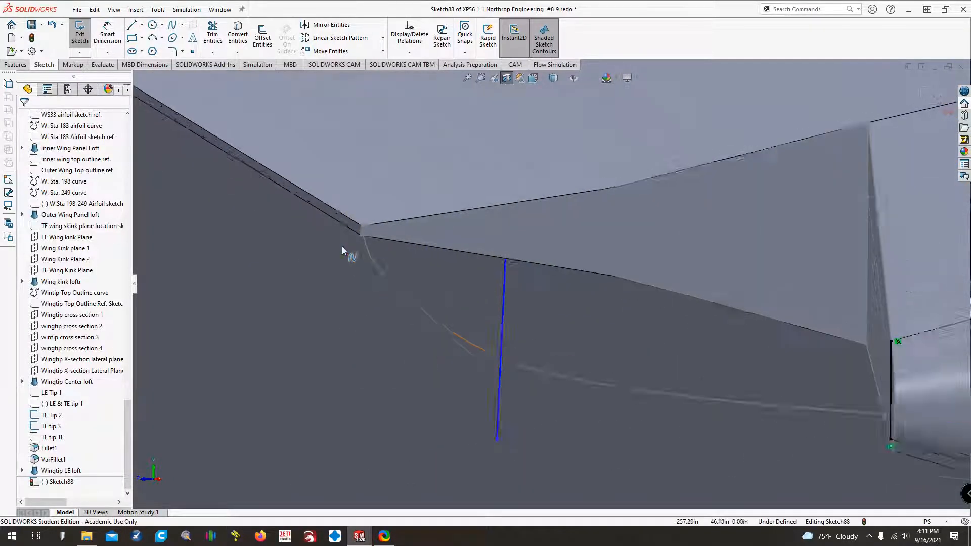
left_click(457, 217)
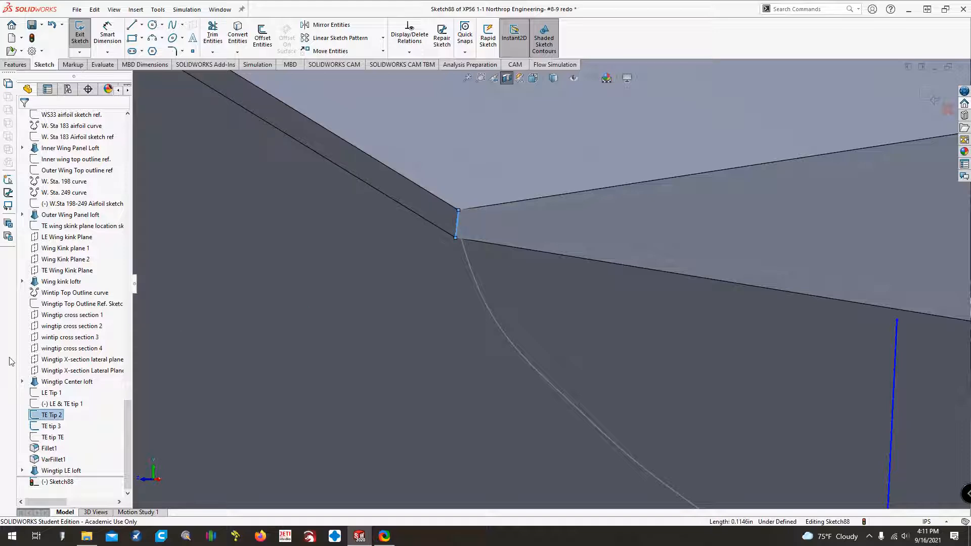
left_click(892, 364, "ctrl")
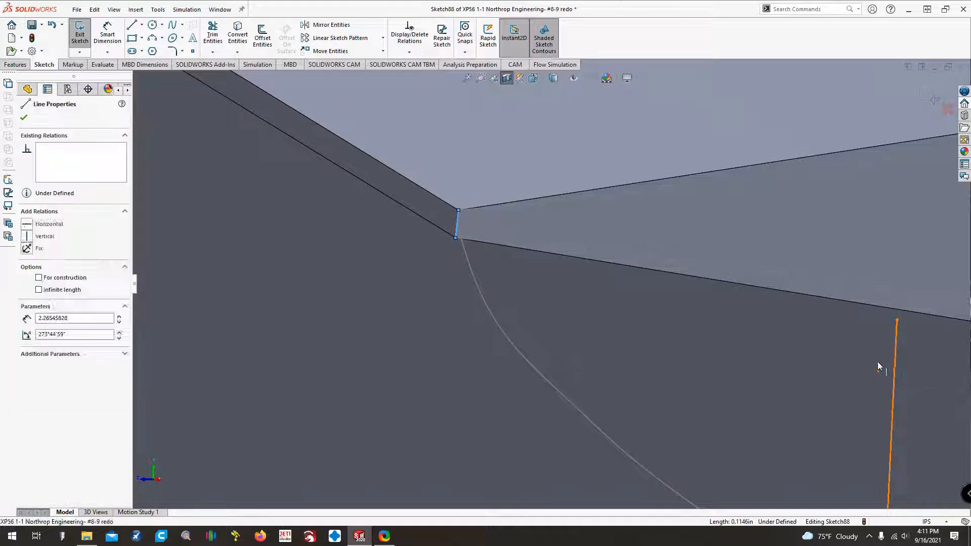
left_click(31, 306)
left_click(29, 318)
scroll(341, 362, "up", 4)
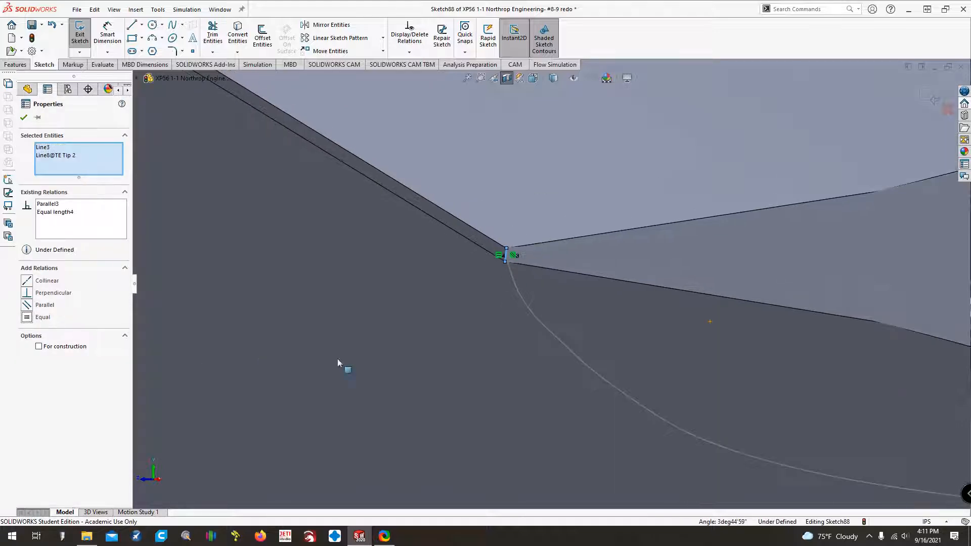
scroll(483, 382, "up", 4)
key("Escape")
Place a sketch point at the midpoint of the shortened line.
scroll(489, 388, "down", 5)
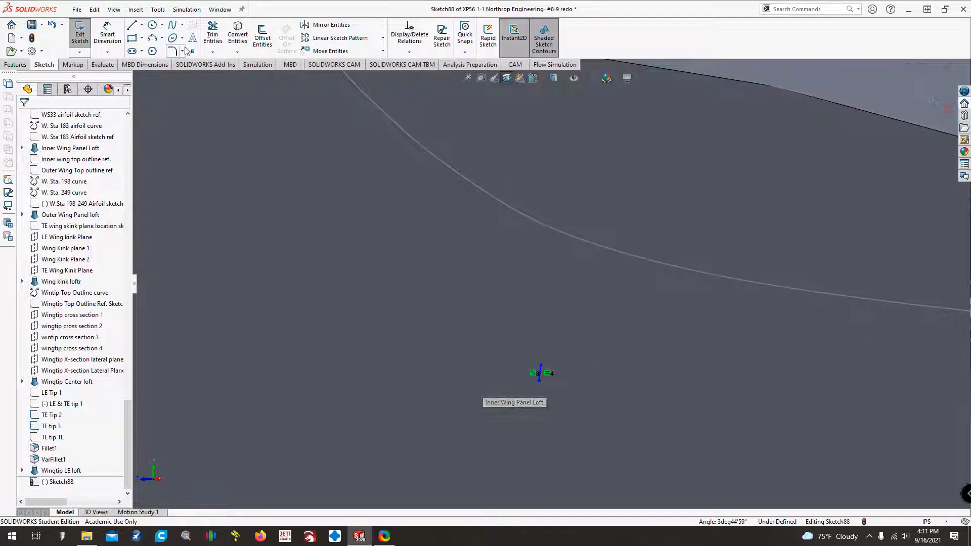
left_click(541, 374)
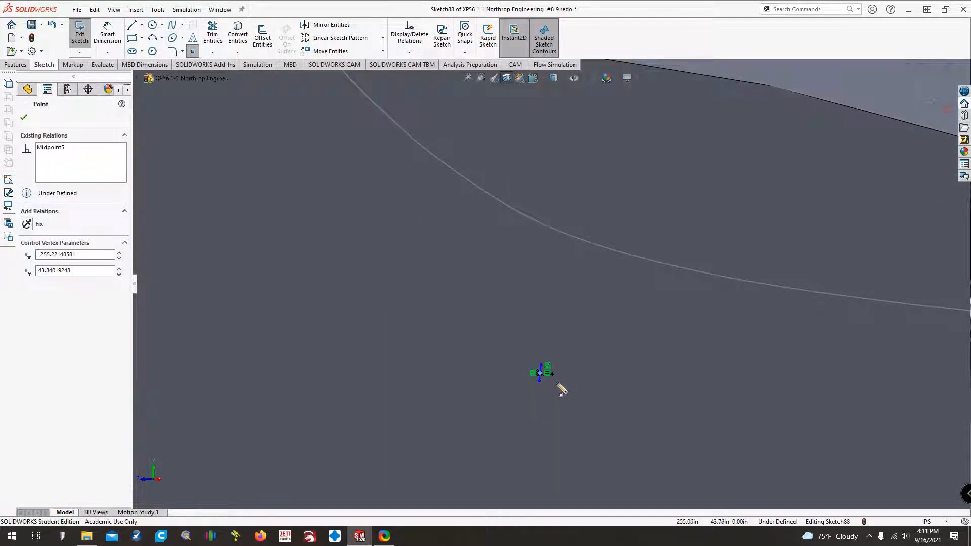
key("Escape")
left_click(541, 375)
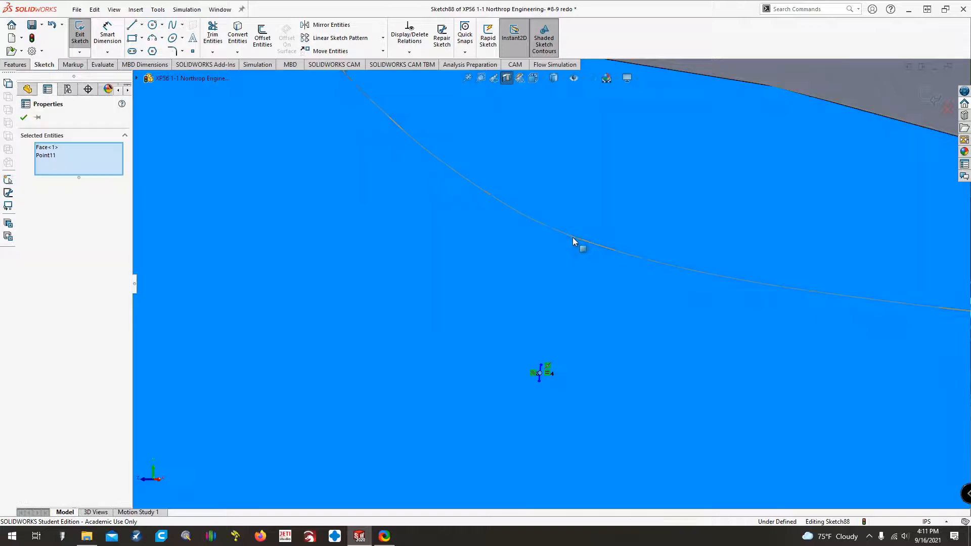
left_click(572, 238, "ctrl")
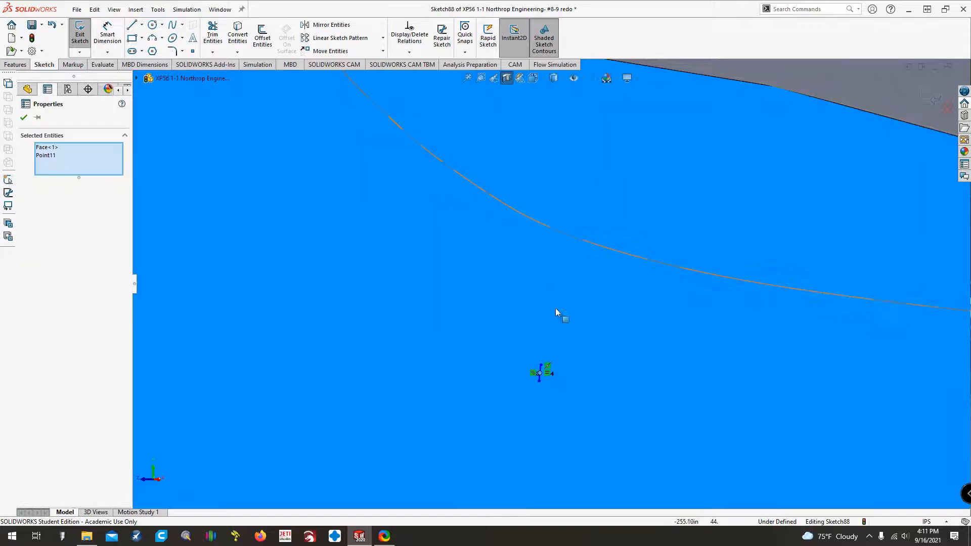
key("Escape")
Add a pierce relation between the line's midpoint point and the Wingtip Top Outline spline.
left_click(540, 373)
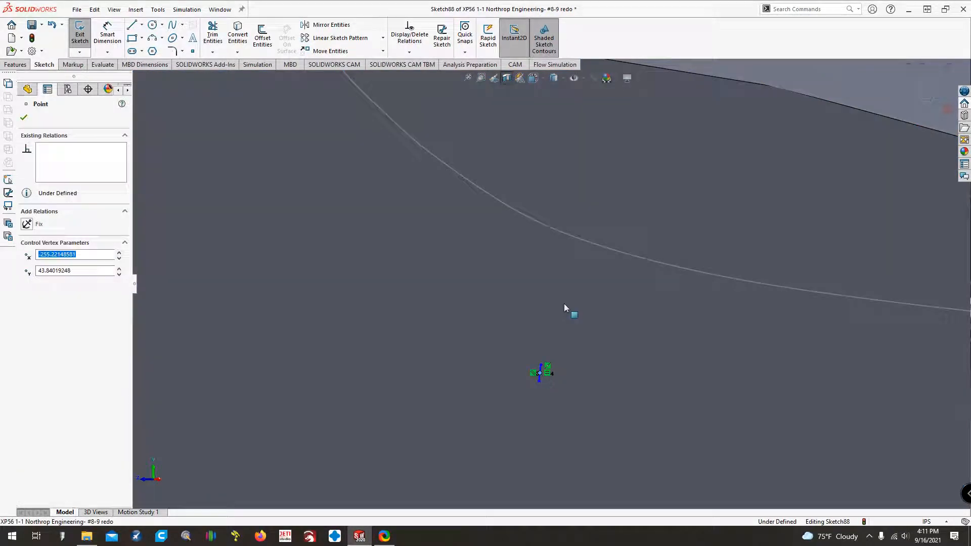
left_click(575, 235, "ctrl")
left_click(26, 306)
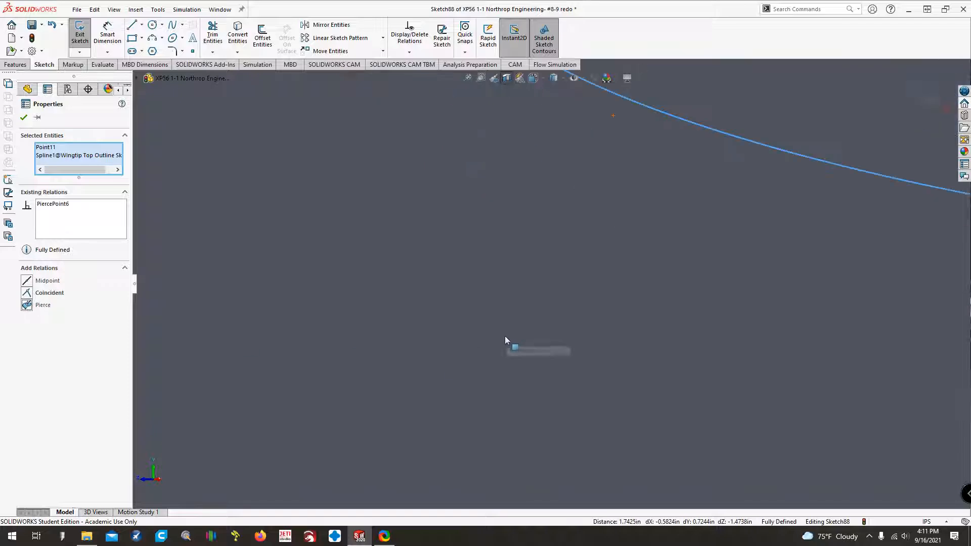
key("ctrl+Left")
key("ctrl+Left")
key("ctrl+Left")
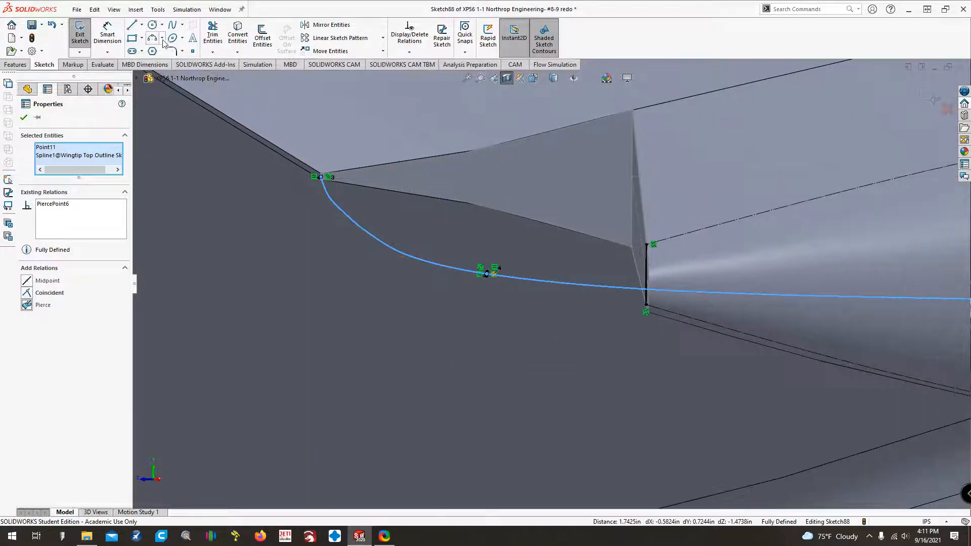
left_click(153, 38)
left_click(487, 273)
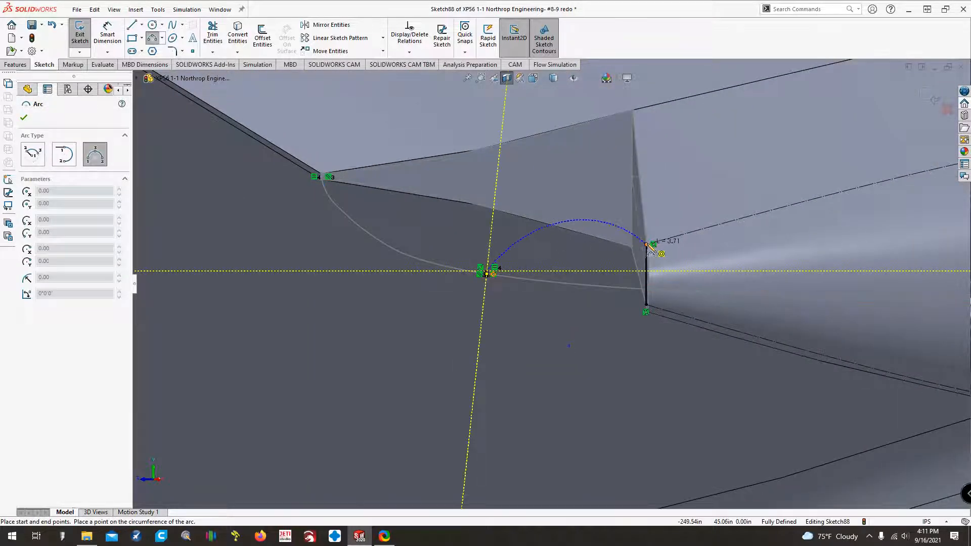
left_click(647, 245)
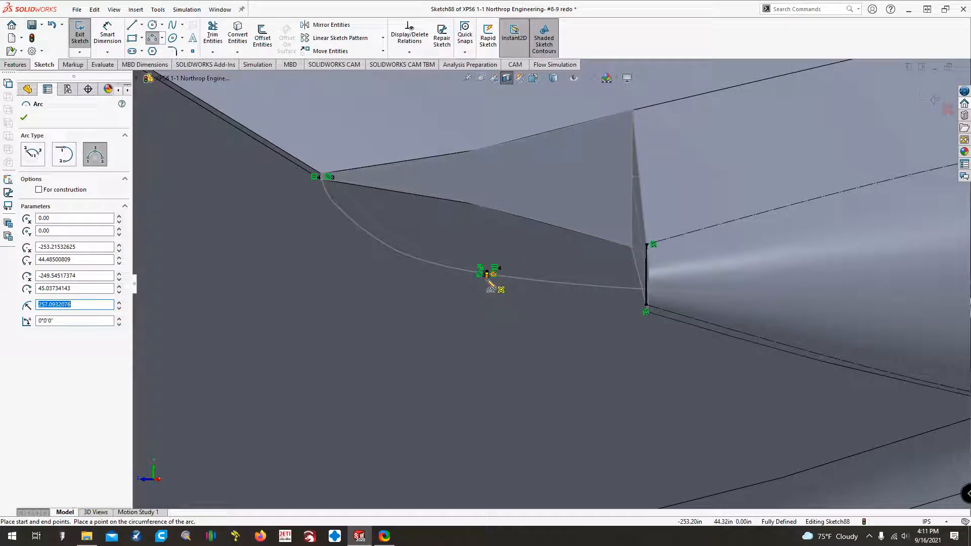
left_click(487, 273)
left_click(646, 306)
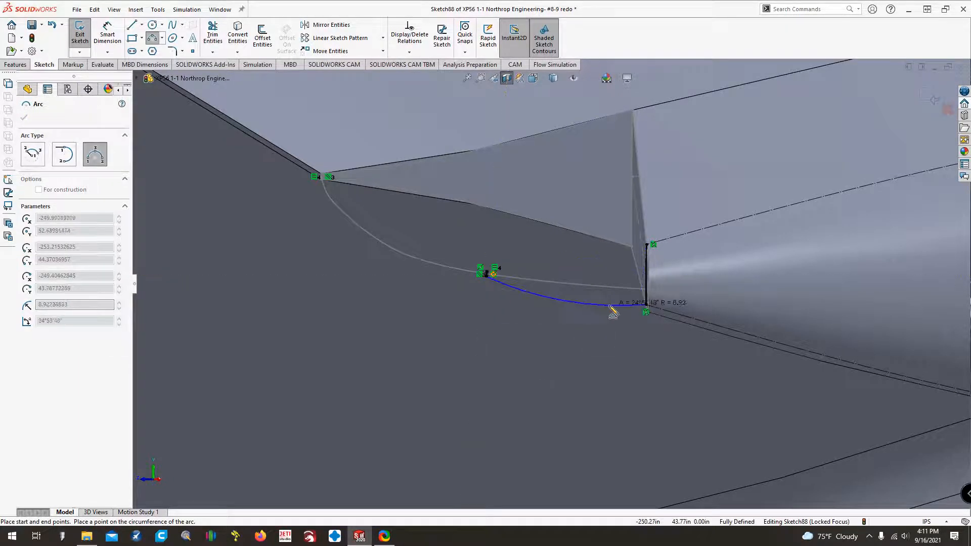
Draw a three-point arc of about 17.5 in radius from the short line's lower end to the lower end of the wingtip's vertical sketch line.
scroll(610, 286, "down", 4)
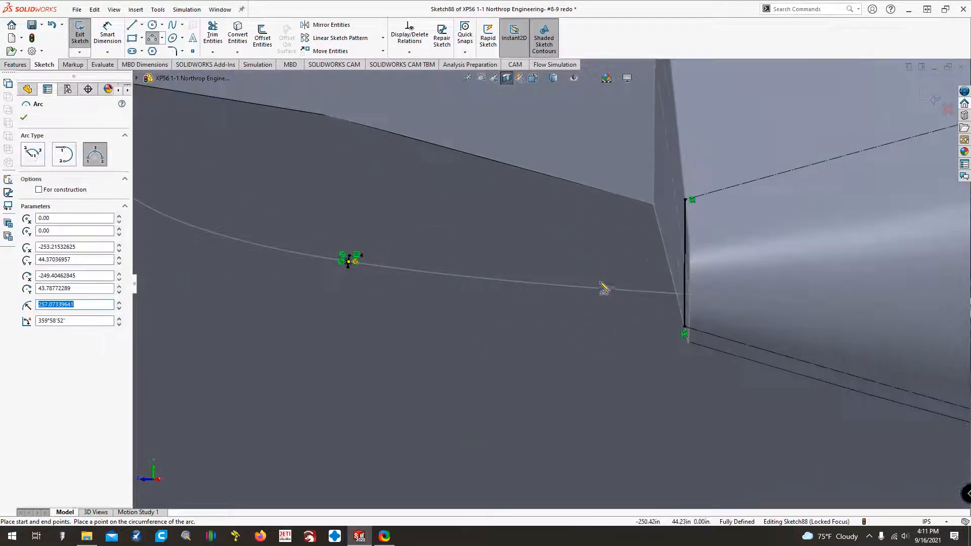
left_click(348, 267)
left_click(684, 327)
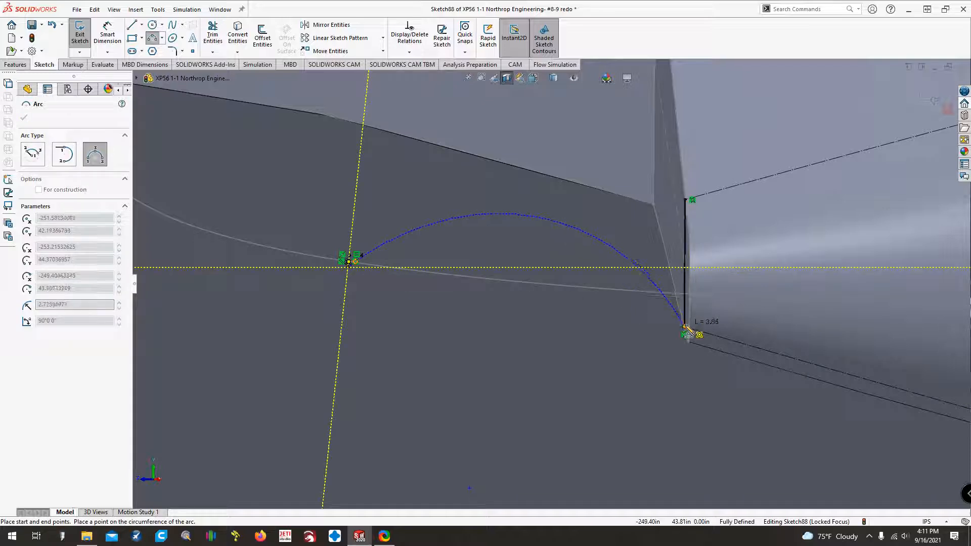
left_click(566, 298)
left_click(349, 257)
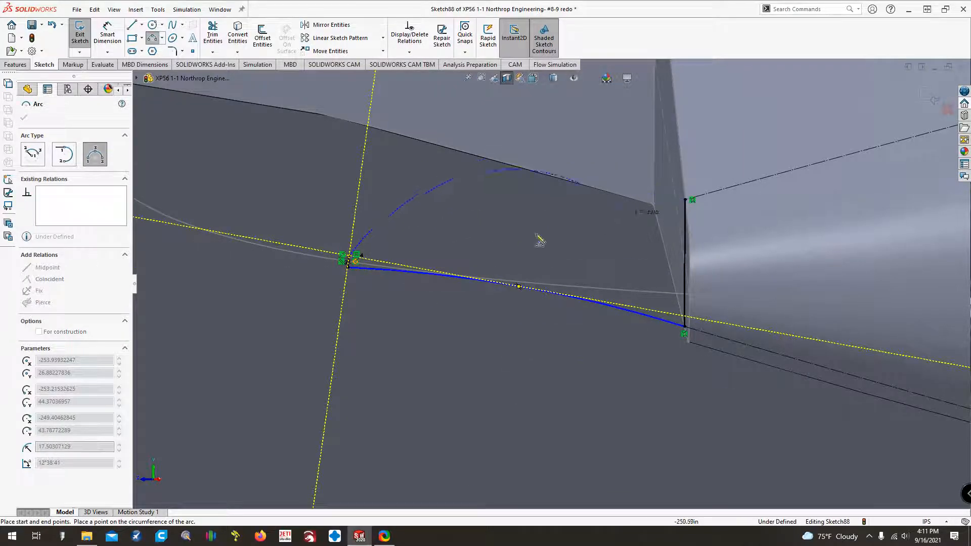
key("Escape")
Draw a second three-point arc from the short line's upper end to the upper end of the wingtip's vertical sketch line.
scroll(368, 267, "down", 1)
scroll(368, 266, "down", 7)
scroll(436, 258, "up", 7)
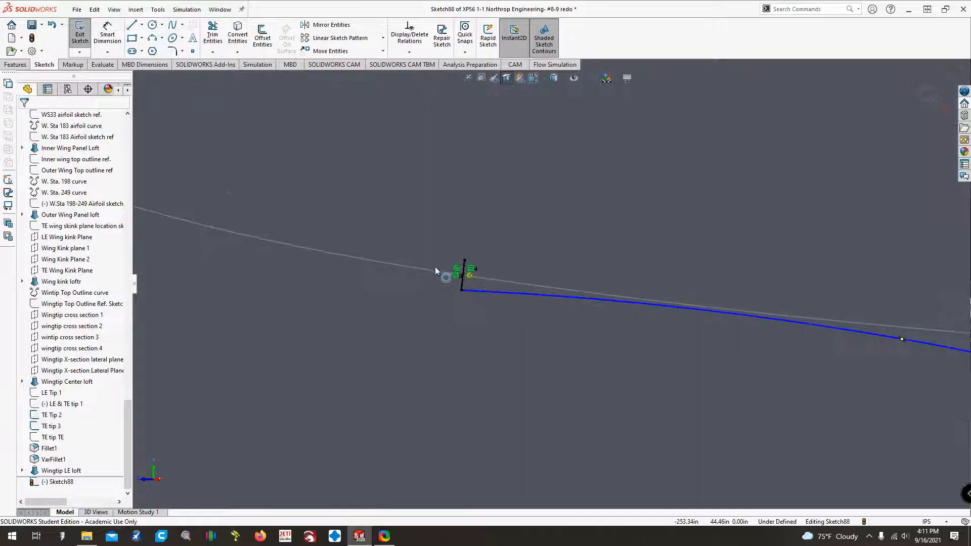
left_click(152, 39)
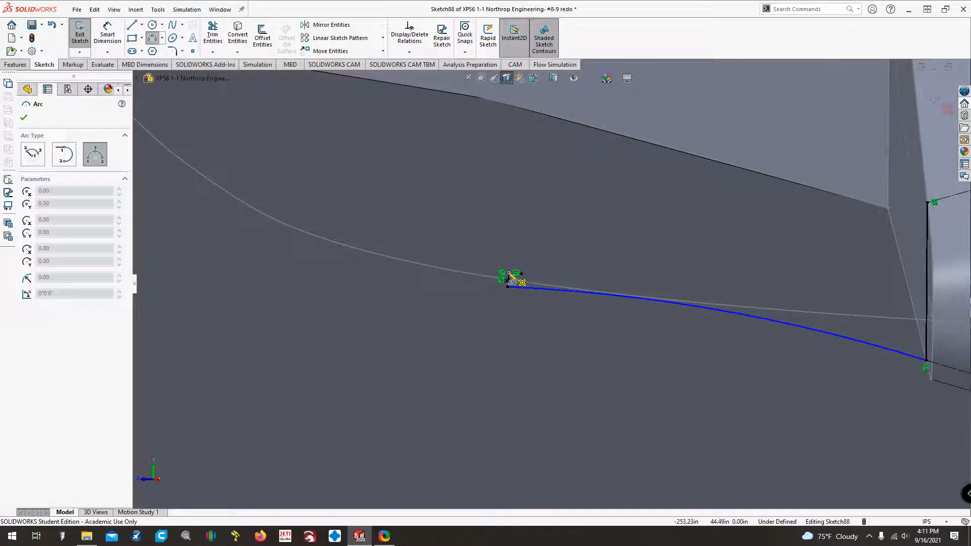
left_click(511, 275)
left_click(926, 203)
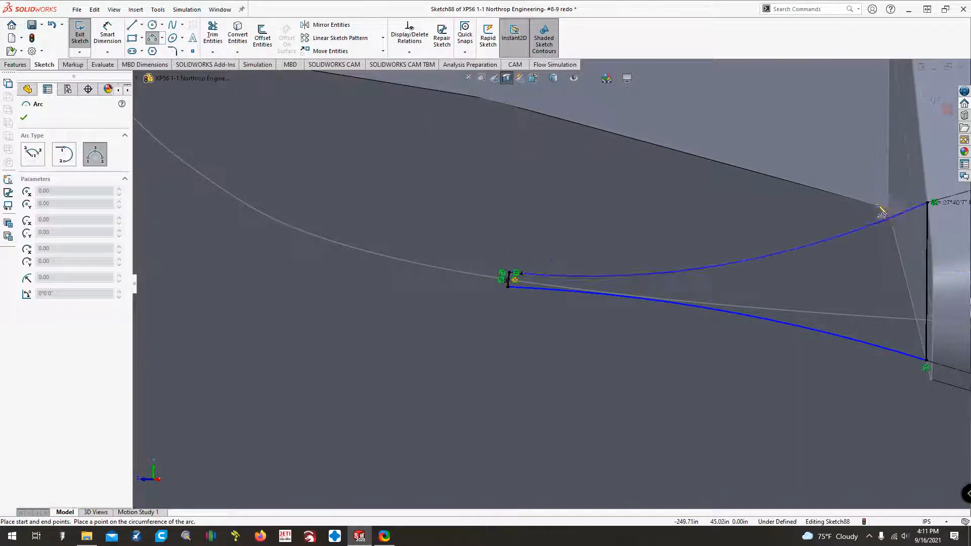
left_click(756, 247)
key("Escape")
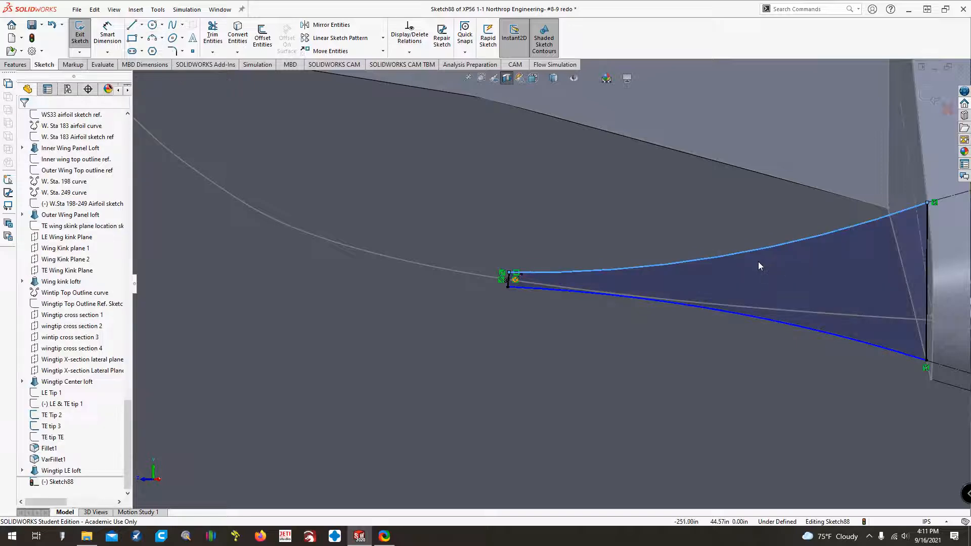
Make the upper and lower arcs tangent to their adjoining construction splines and finish the sketch.
left_click(893, 202, "ctrl")
left_click(26, 292)
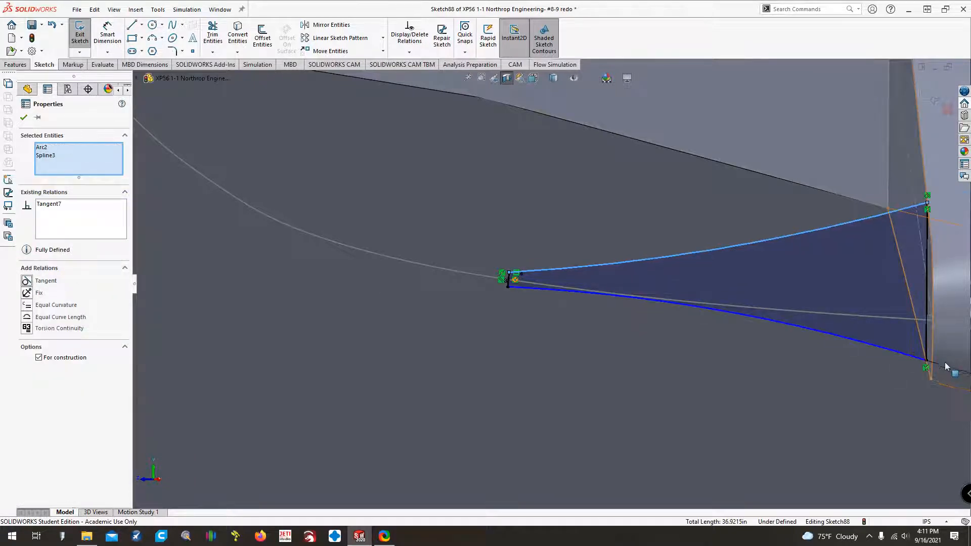
left_click(830, 338)
left_click(829, 334, "ctrl")
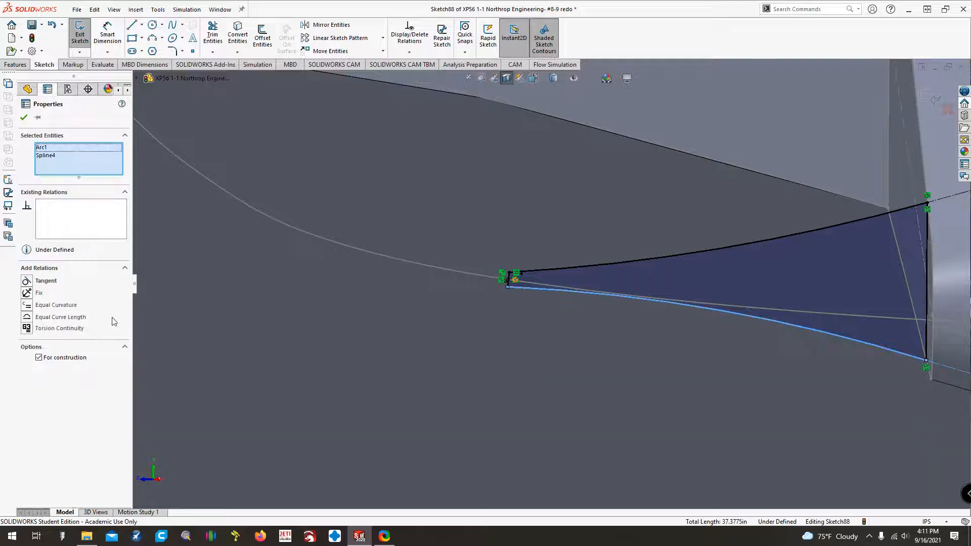
left_click(25, 283)
scroll(407, 273, "up", 9)
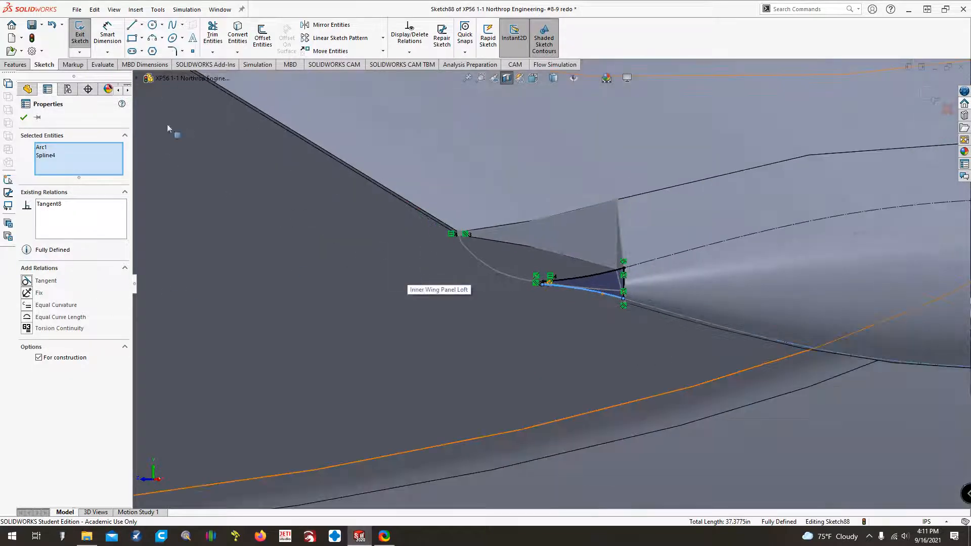
left_click(76, 45)
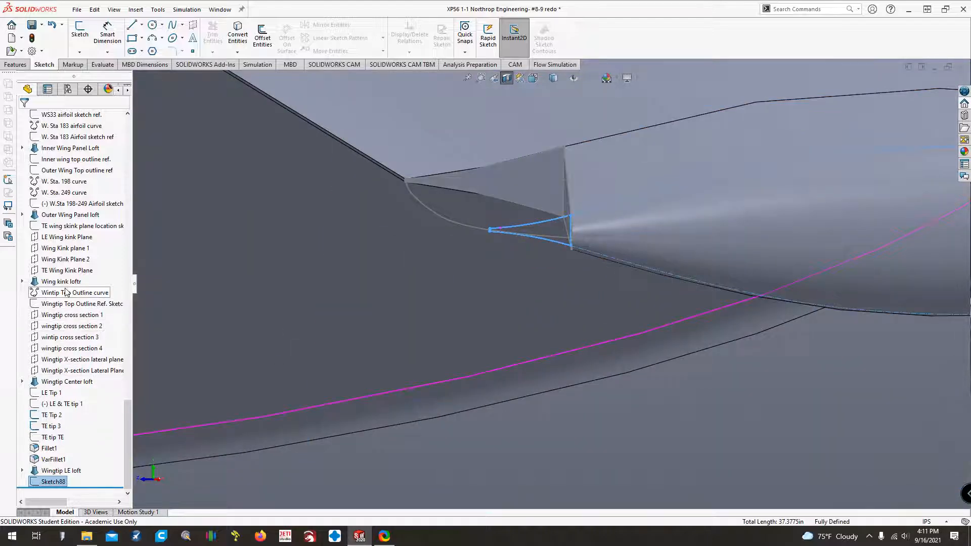
Start a Lofted Boss/Base with TE Tip 2 as the first profile and Sketch88 as the second.
left_click(21, 65)
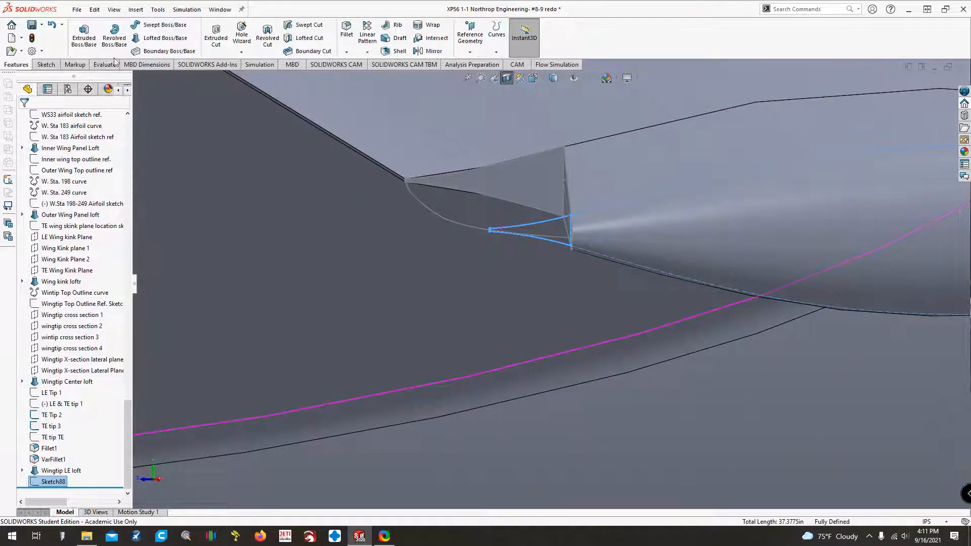
left_click(162, 38)
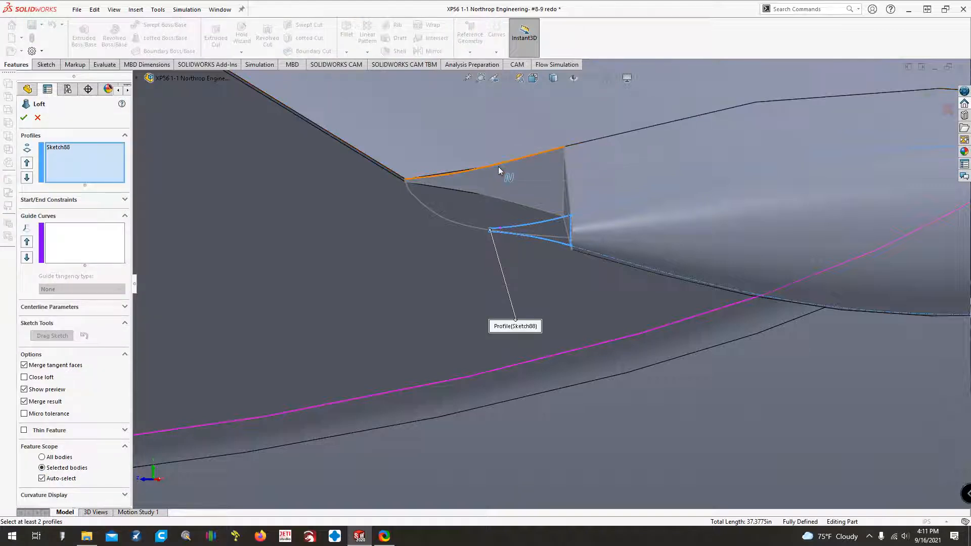
key("Delete")
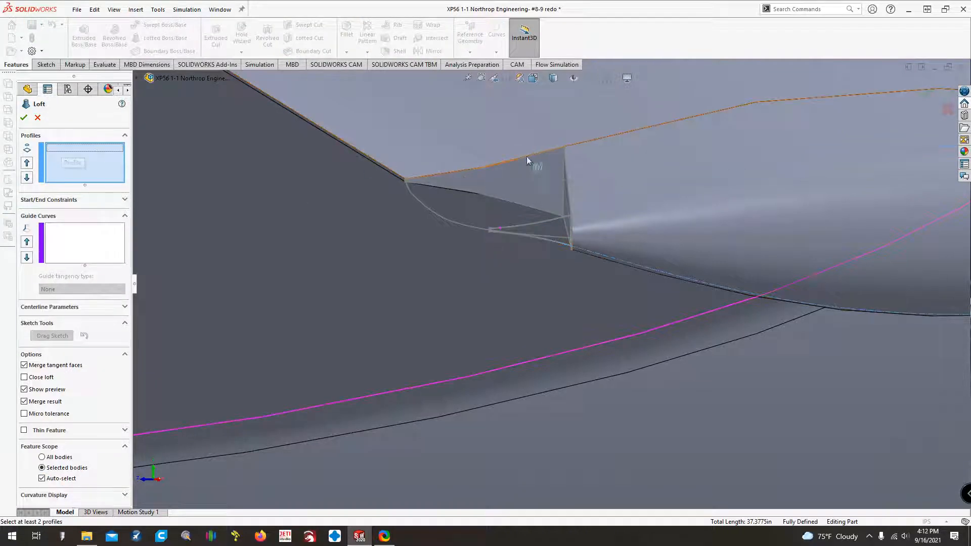
left_click(564, 149)
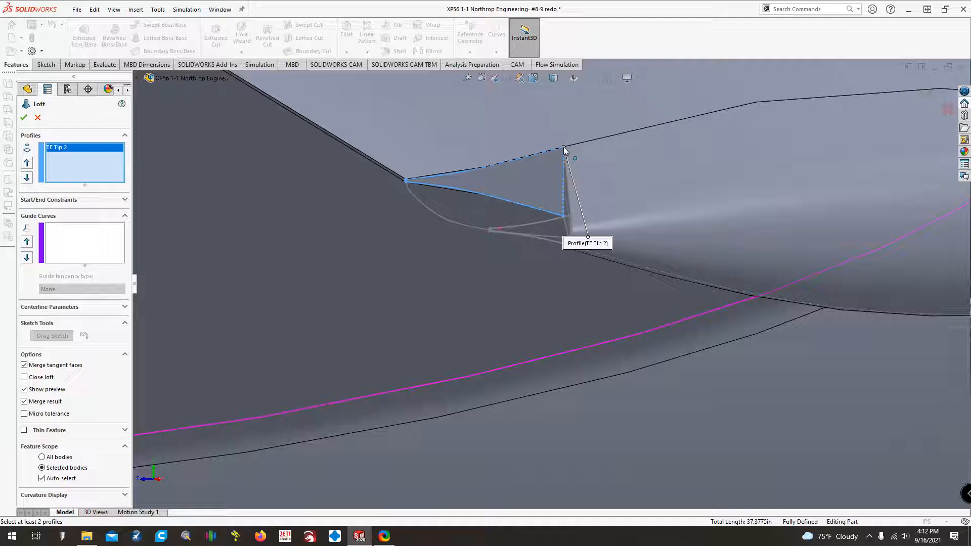
left_click(571, 216)
Add the Wingtip Top Outline Sketch and TE tip 3 as guide curves of the loft.
left_click(99, 239)
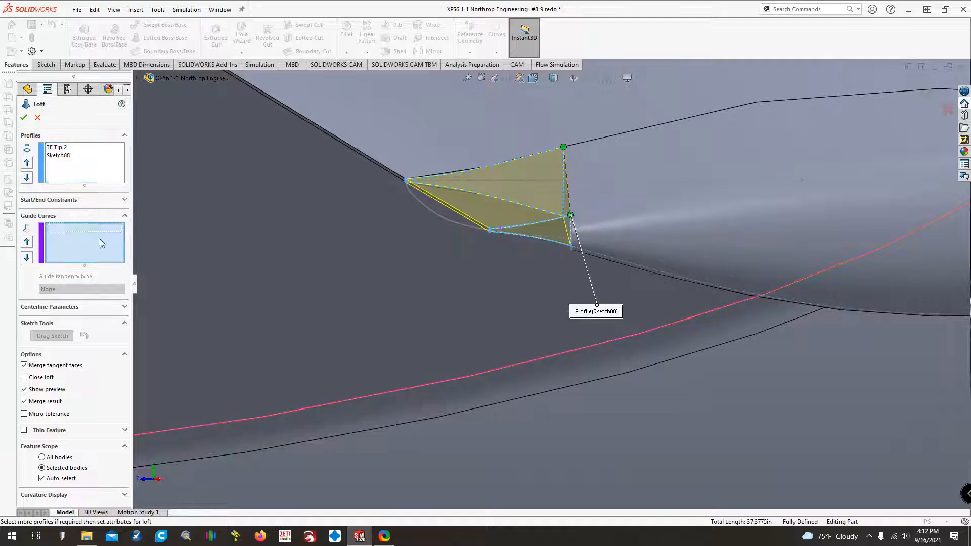
left_click(432, 208)
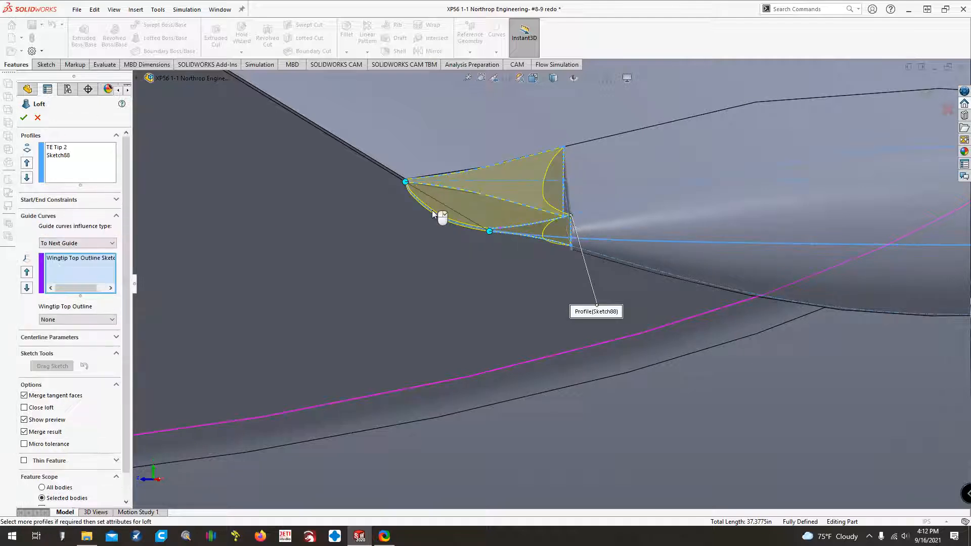
scroll(305, 247, "up", 8)
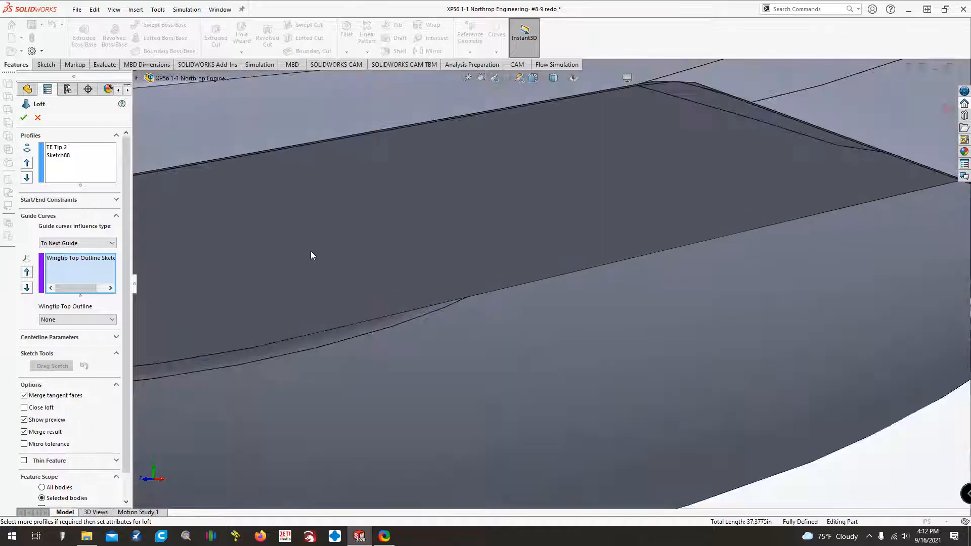
scroll(311, 252, "up", 3)
scroll(602, 223, "down", 8)
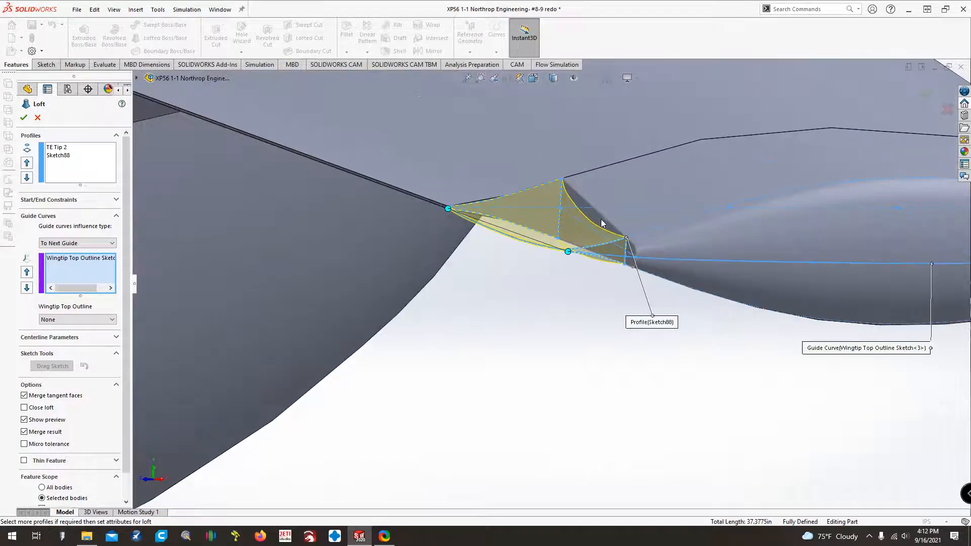
left_click(600, 218)
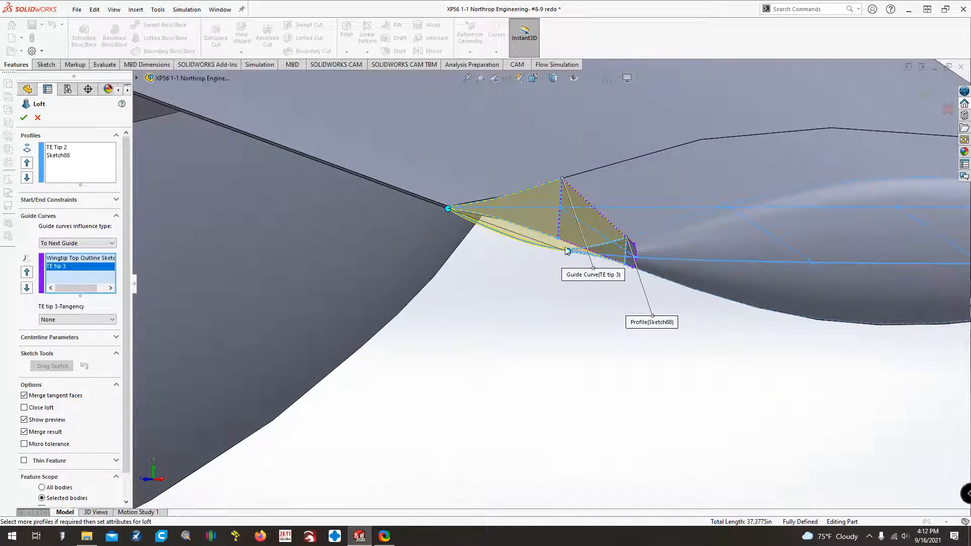
left_click(567, 250)
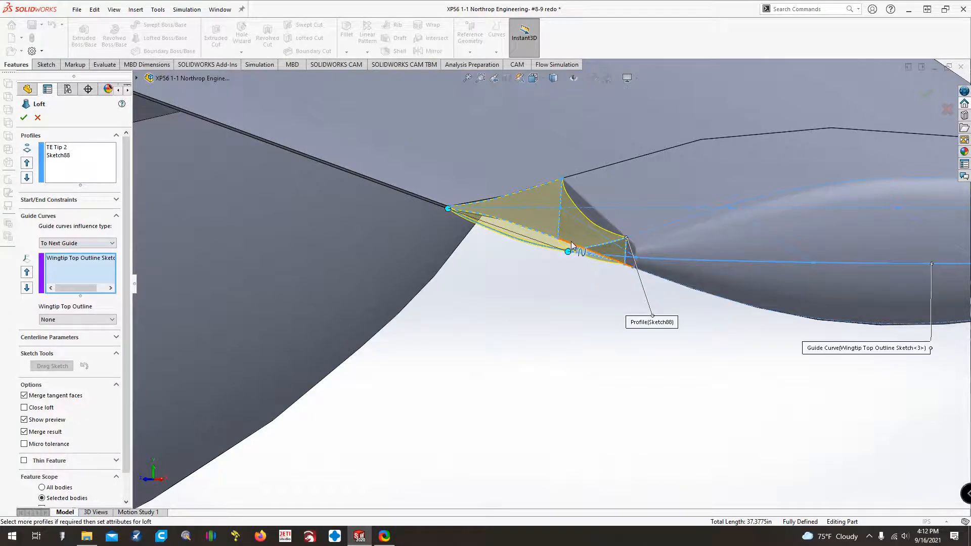
left_click(571, 241)
scroll(512, 340, "up", 8)
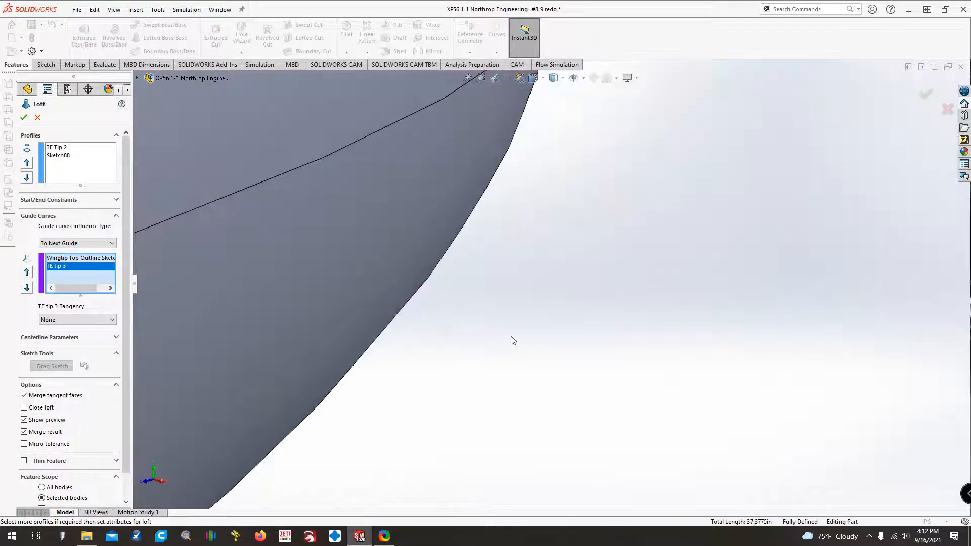
scroll(562, 433, "down", 10)
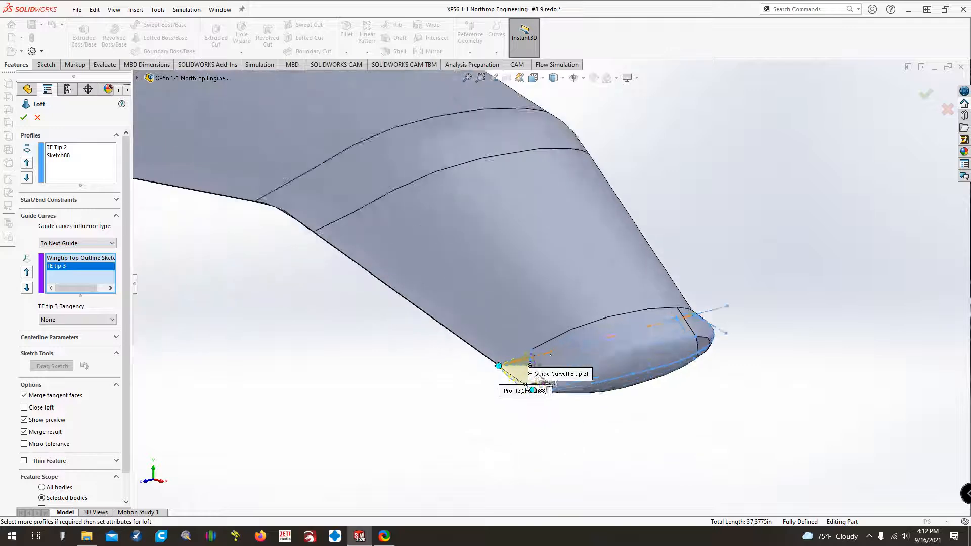
scroll(556, 386, "up", 4)
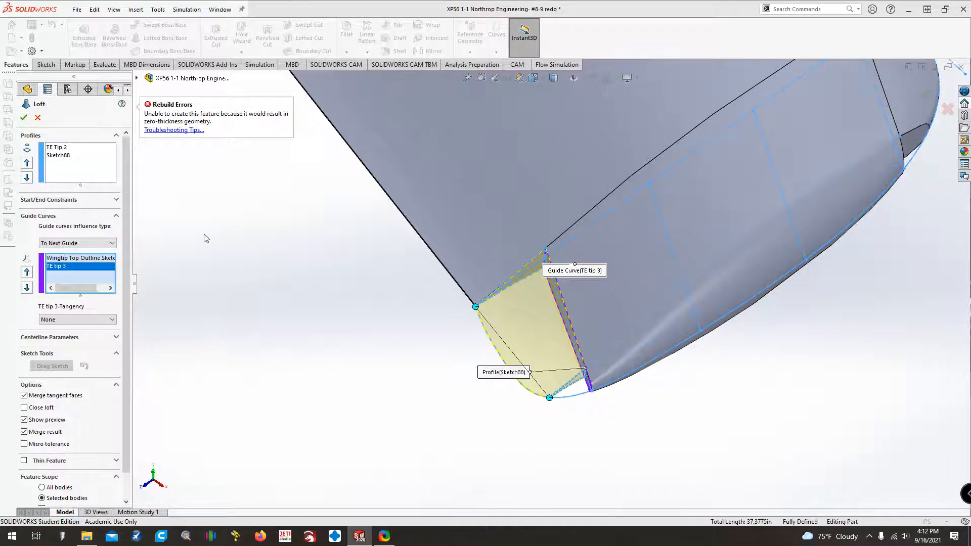
Turn off Merge result for the trailing-edge loft and create it as a separate body.
left_click(45, 436)
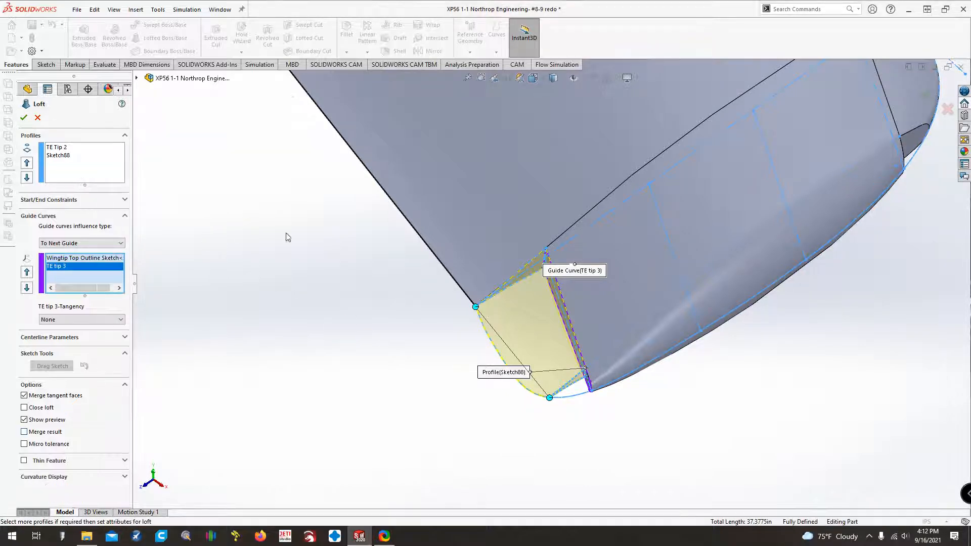
scroll(479, 347, "up", 1)
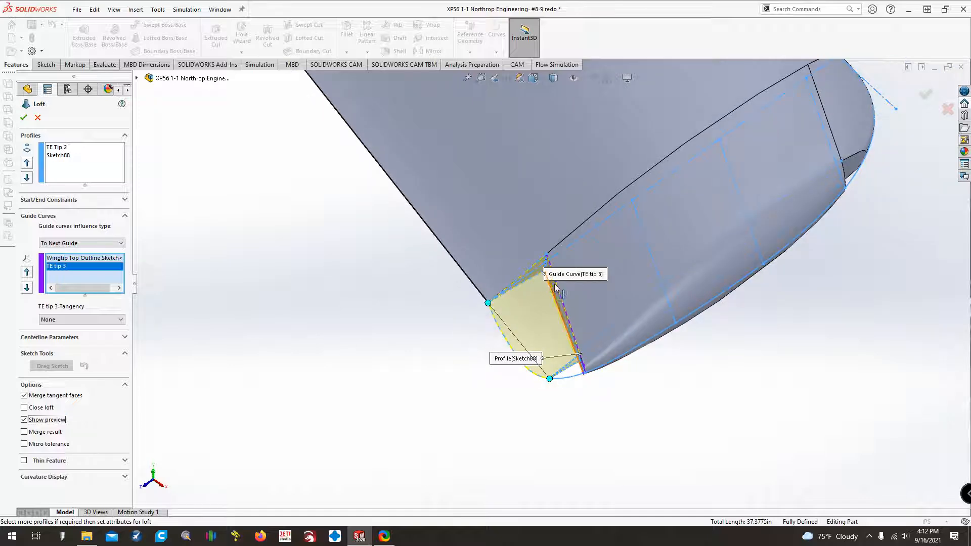
scroll(555, 287, "down", 5)
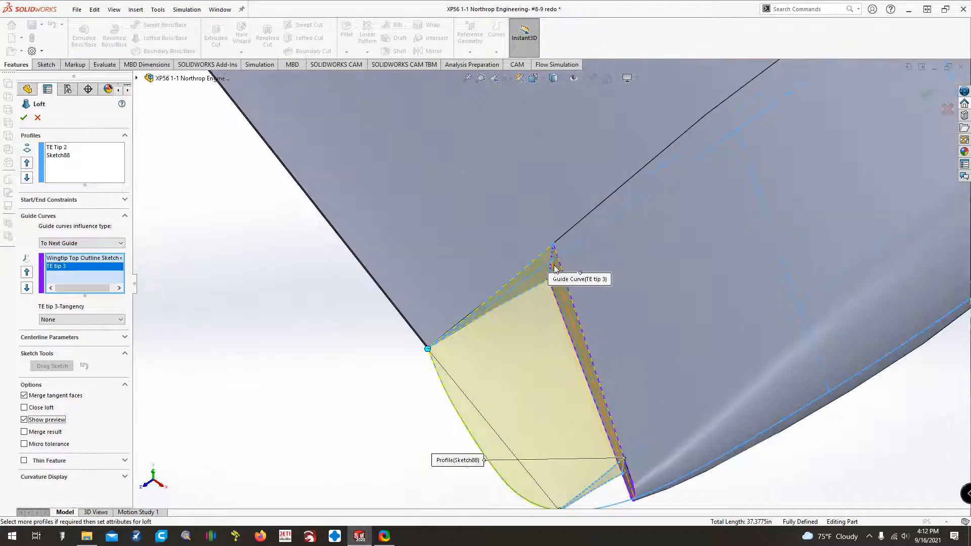
scroll(555, 268, "up", 4)
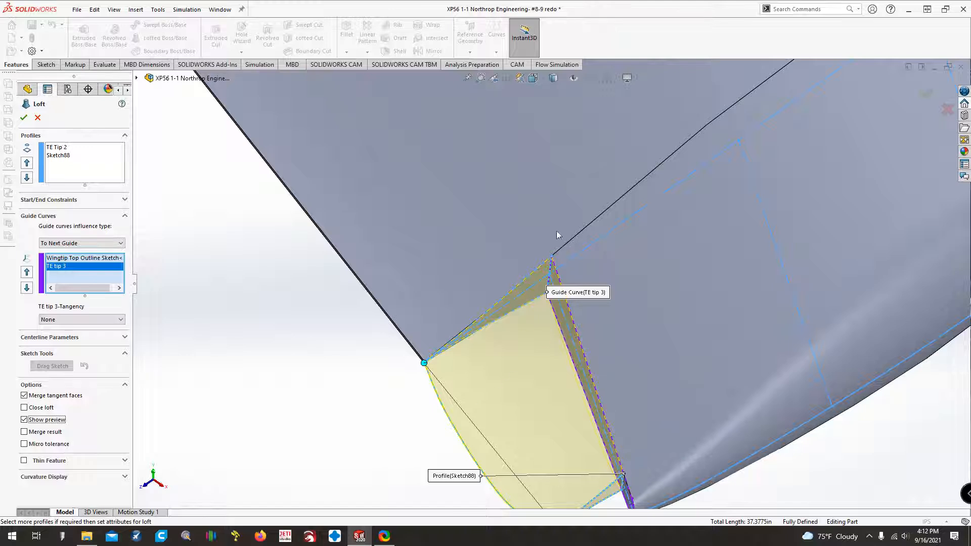
scroll(328, 376, "up", 1)
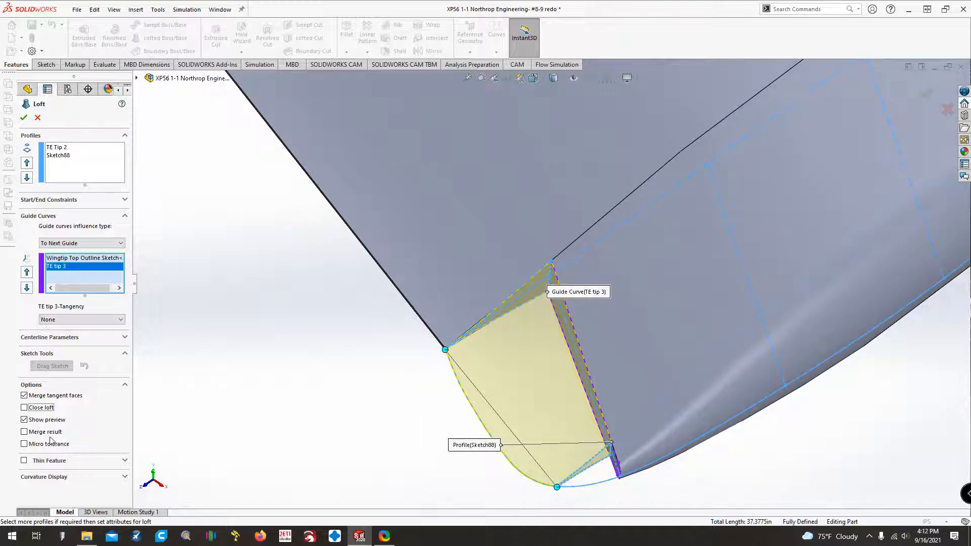
left_click(24, 117)
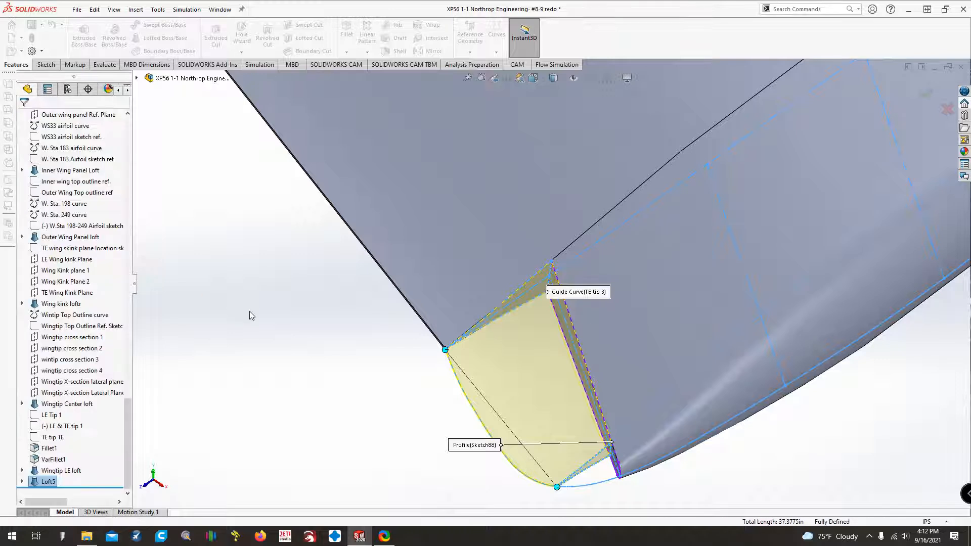
left_click(307, 343)
key("ctrl+Up")
key("Up")
key("Up")
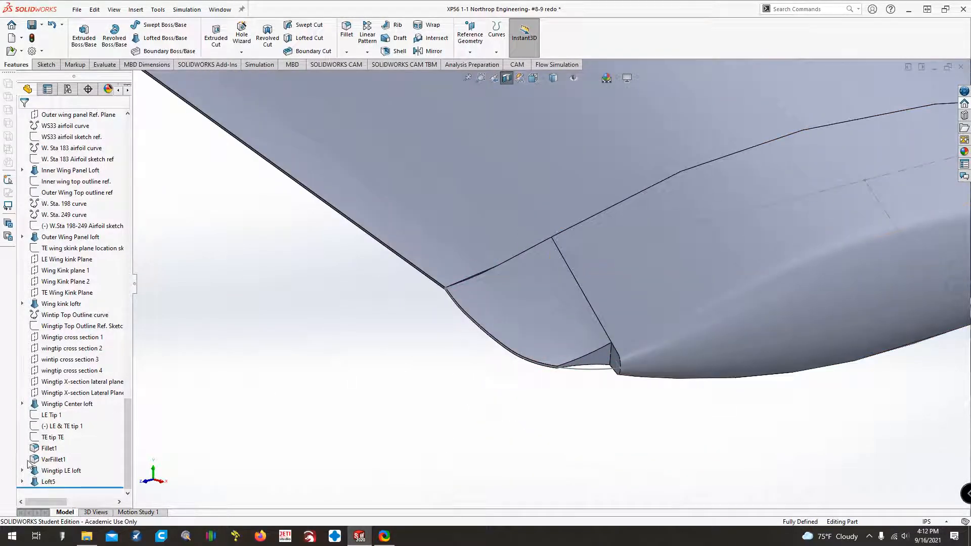
Hide the Wingtip Top Outline Sketch belonging to the Wingtip Center loft.
left_click(22, 404)
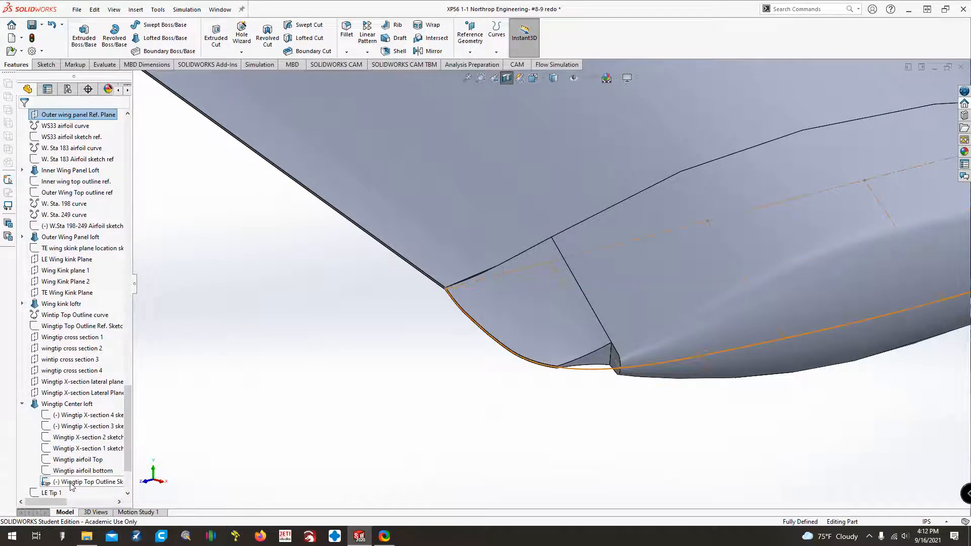
right_click(71, 485)
left_click(80, 357)
key("Down")
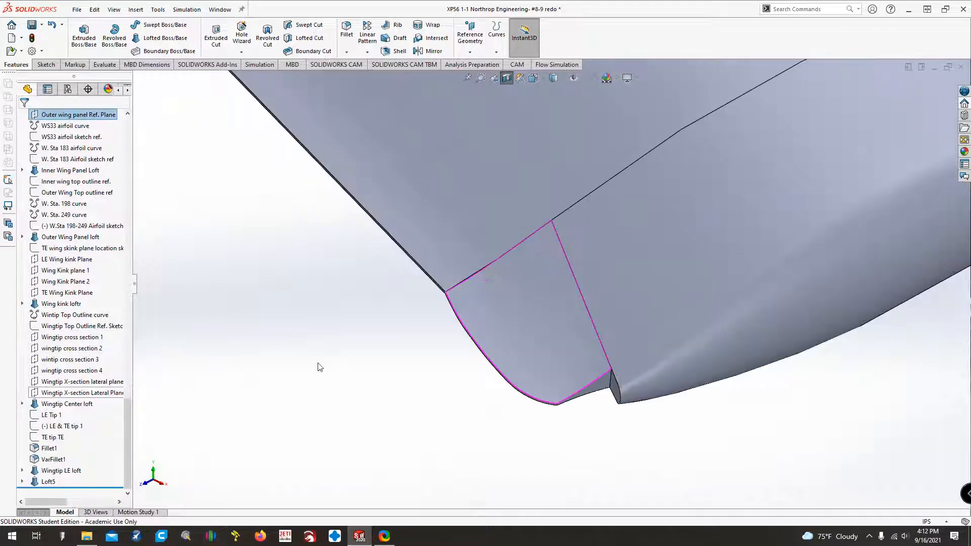
key("Down")
scroll(322, 359, "up", 5)
Try to combine the Wingtip LE loft and Loft5 bodies with the Add operation.
left_click(162, 10)
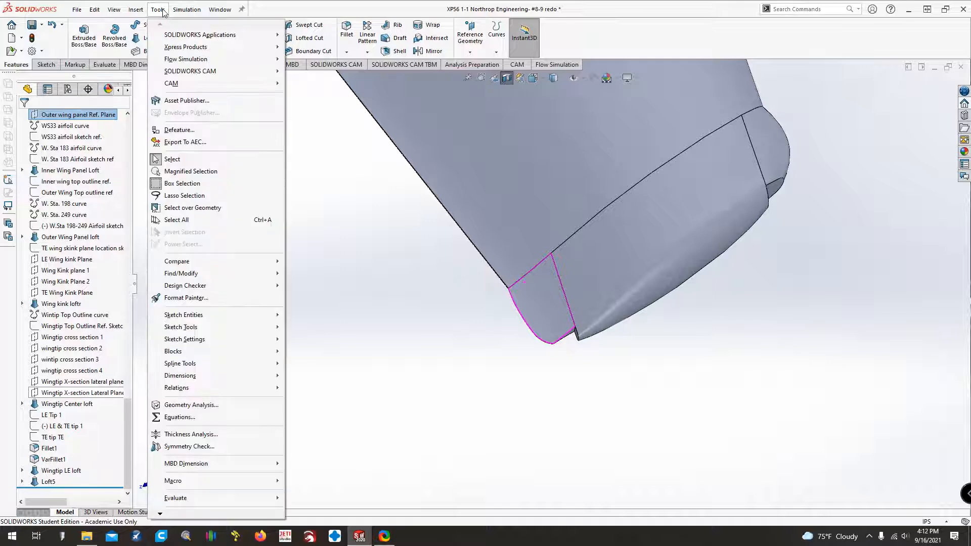
mouse_move(136, 9)
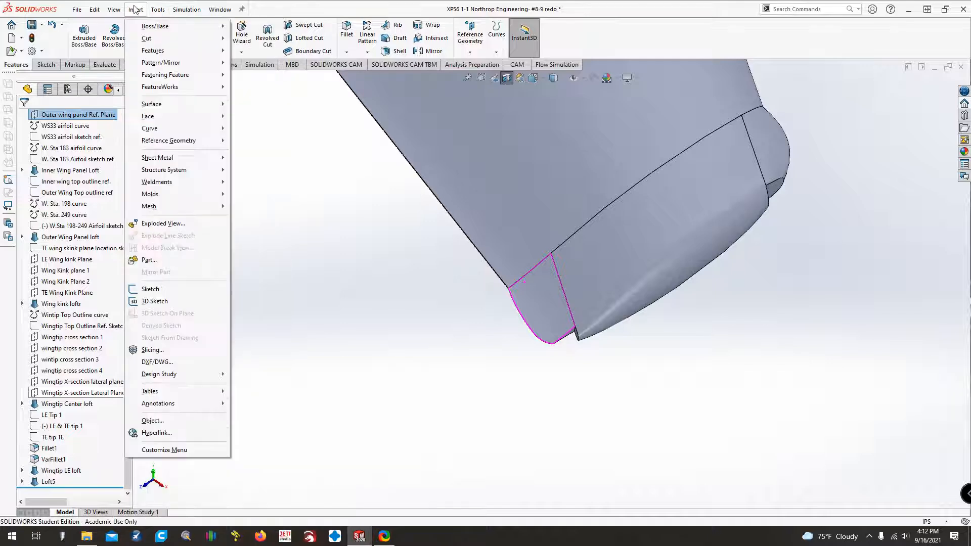
mouse_move(157, 51)
left_click(259, 283)
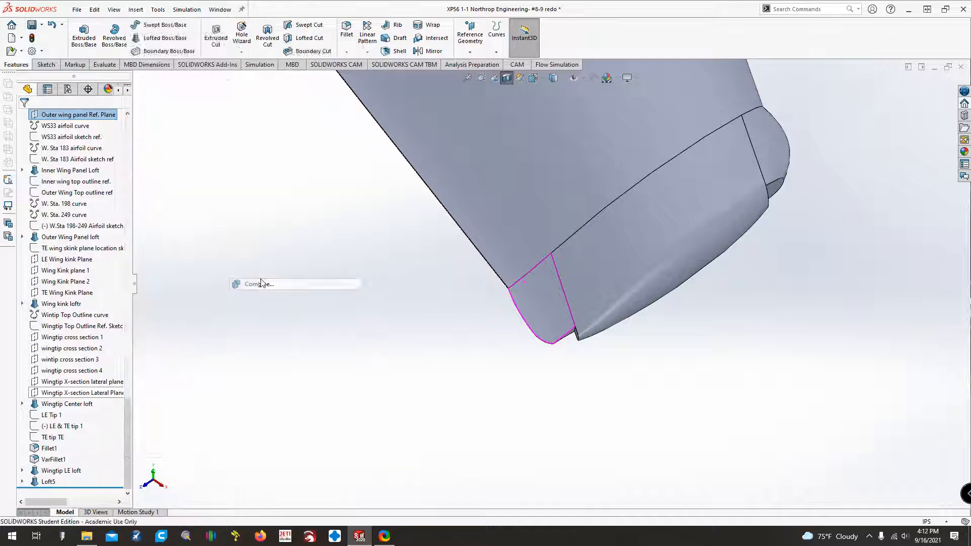
left_click(618, 272)
left_click(570, 302)
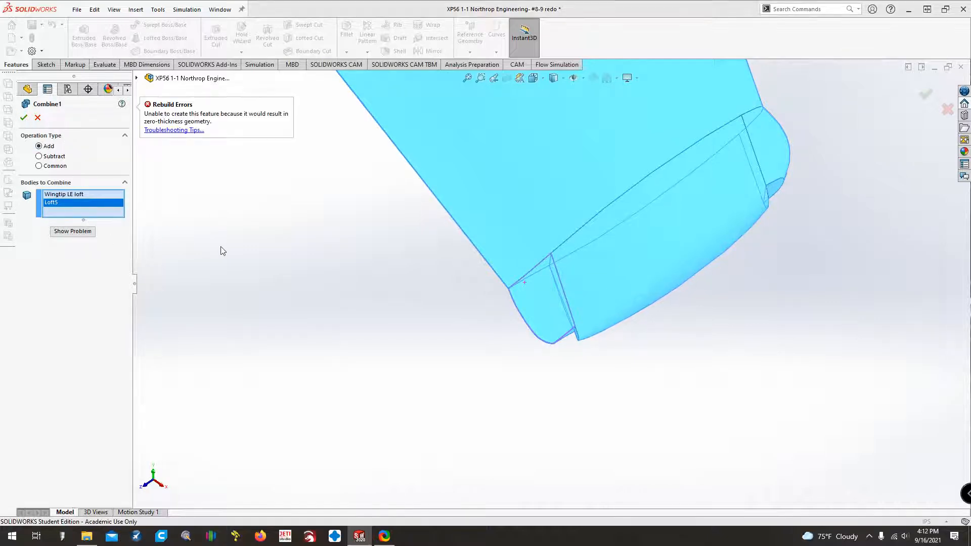
left_click(36, 121)
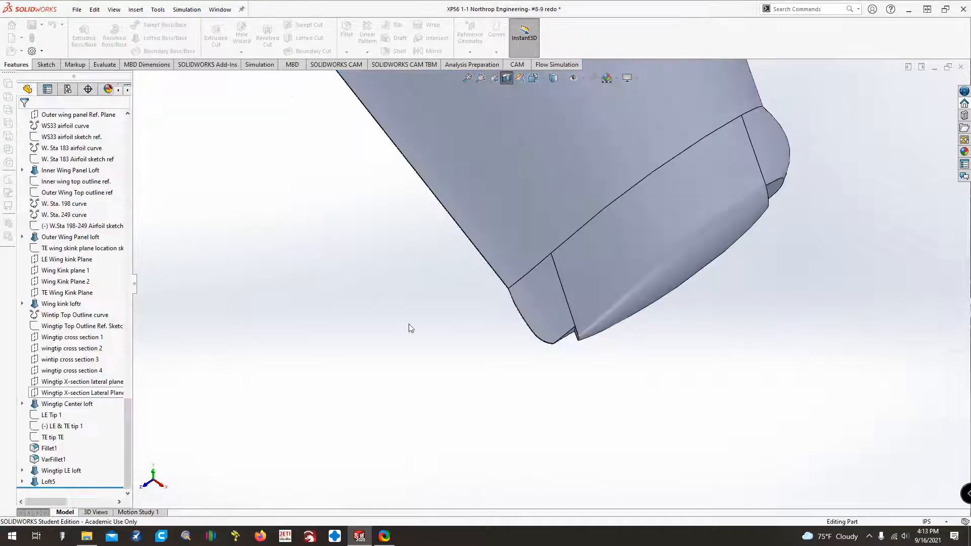
Examine the new trailing-edge loft where it meets the outer wing panel and the wingtip center section.
middle_click_drag(558, 368, 562, 358)
scroll(561, 359, "up", 3)
scroll(564, 303, "down", 6)
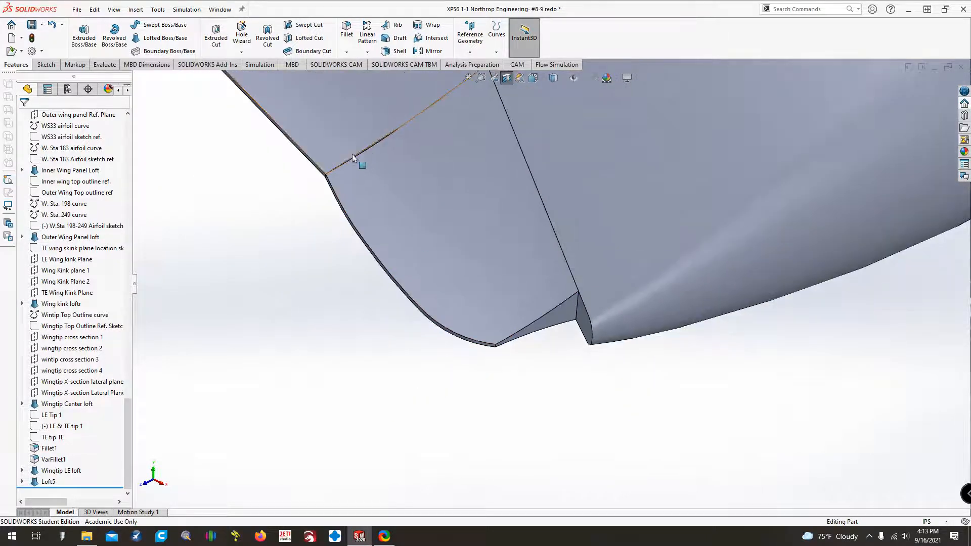
middle_click_drag(352, 153, 429, 181)
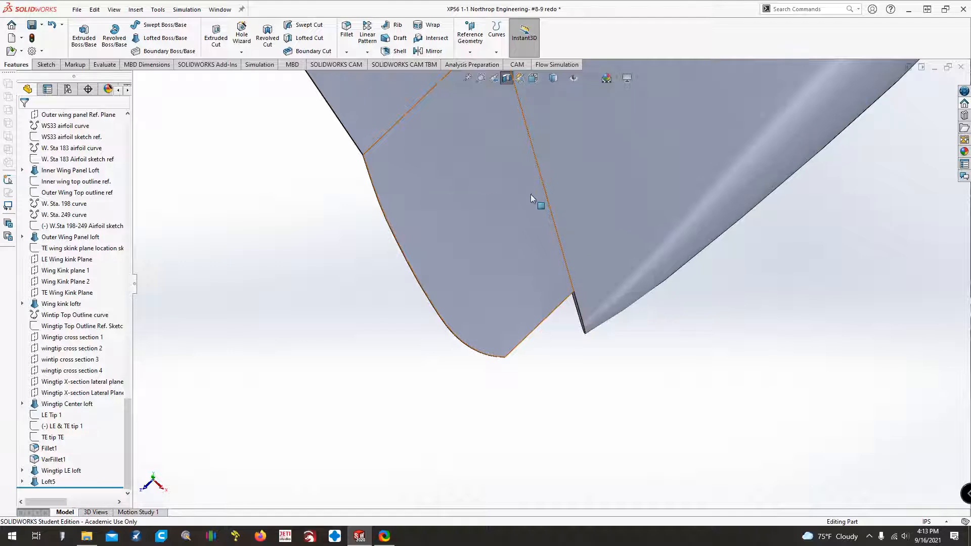
middle_click_drag(532, 197, 514, 196)
scroll(514, 196, "up", 4)
middle_click_drag(455, 283, 476, 327, "ctrl")
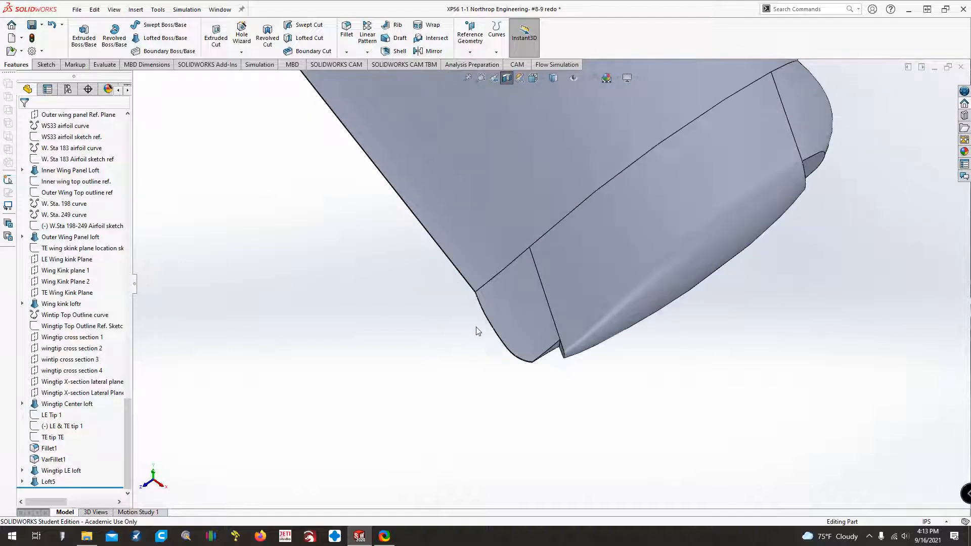
middle_click_drag(454, 381, 523, 310, "ctrl")
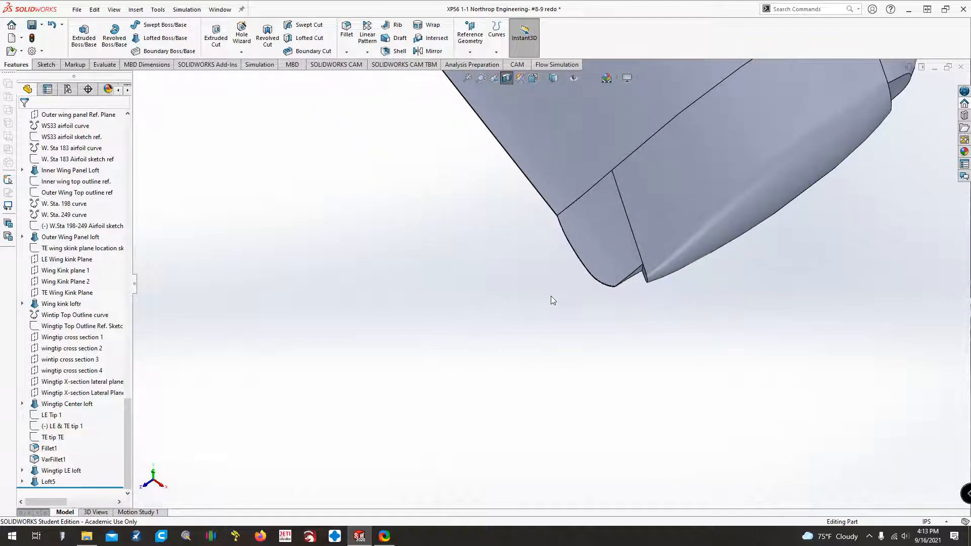
key("ctrl+Left")
key("ctrl+Left")
key("ctrl+Down")
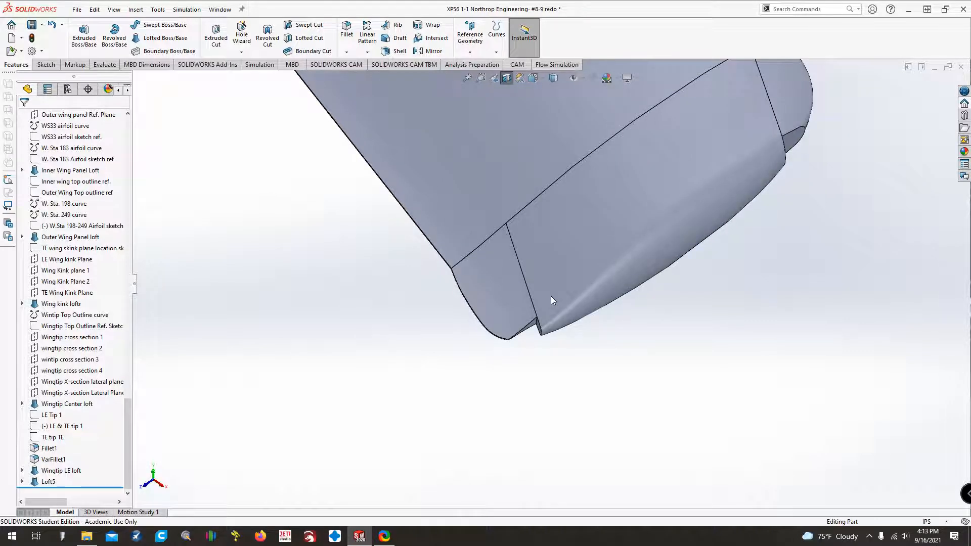
Open Loft5 for editing and examine its preview, profiles and TE tip 3 guide curve from several angles.
left_click(43, 482)
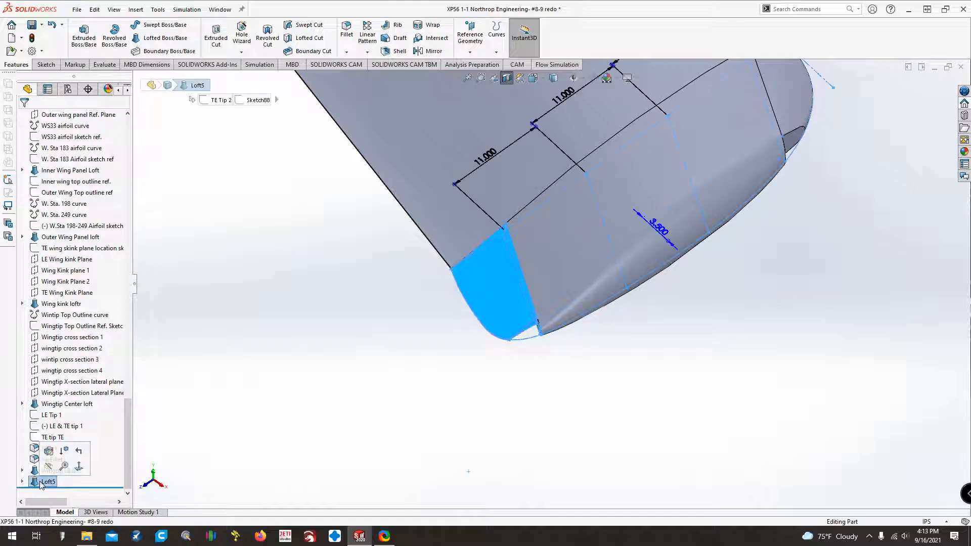
left_click(49, 451)
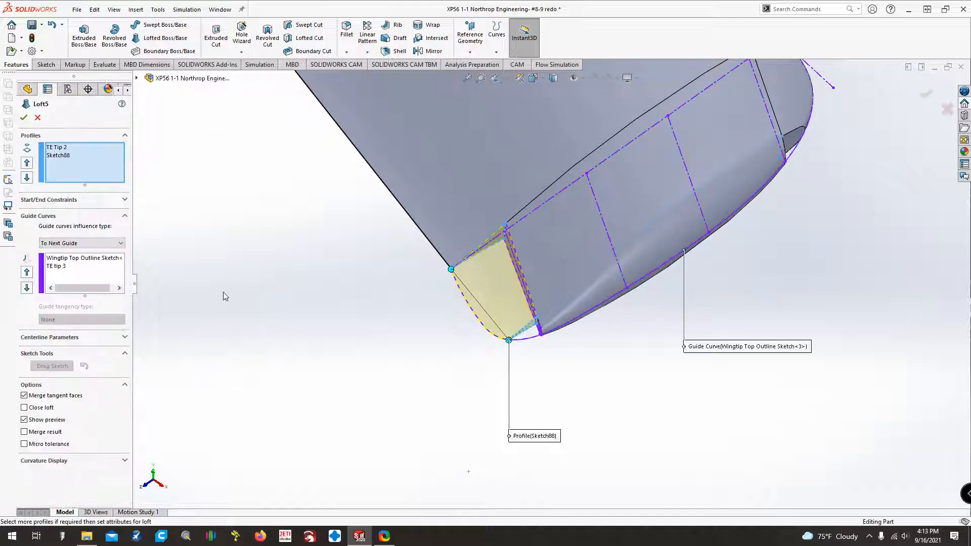
scroll(494, 252, "up", 2)
scroll(526, 278, "down", 10)
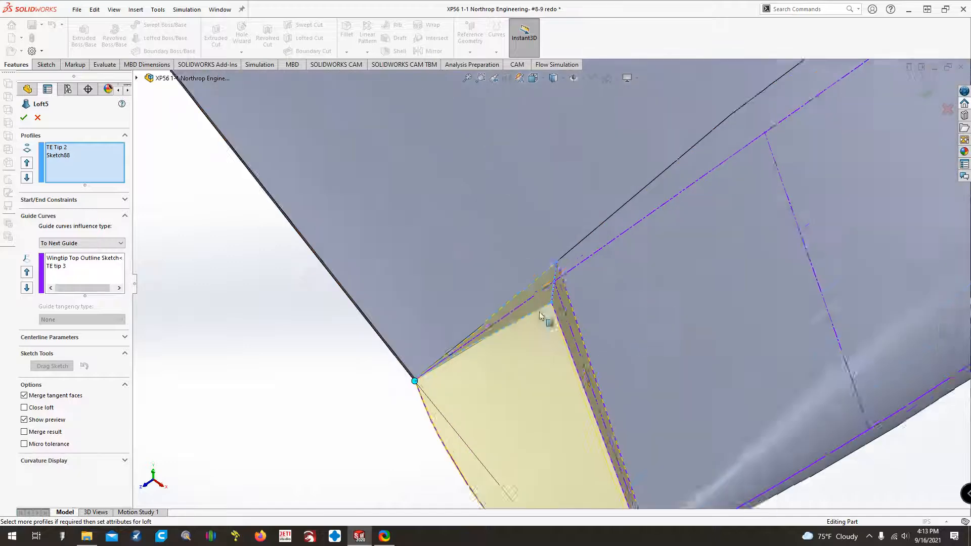
scroll(551, 300, "up", 5)
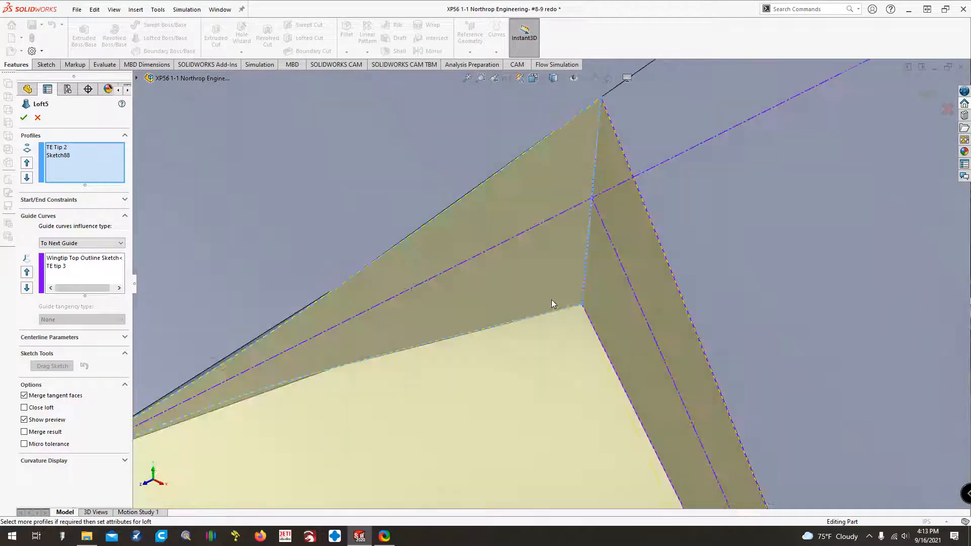
key("Up")
key("Up")
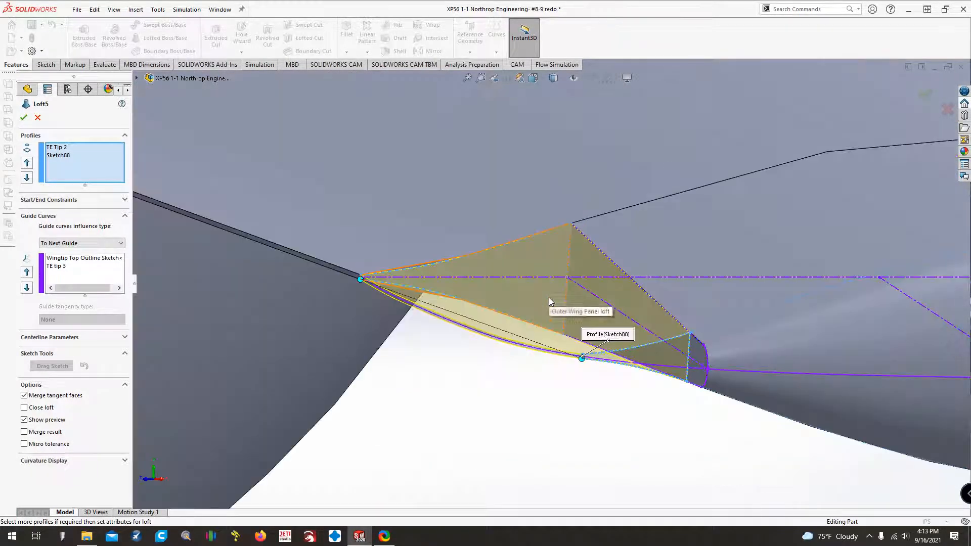
key("Right")
key("Right")
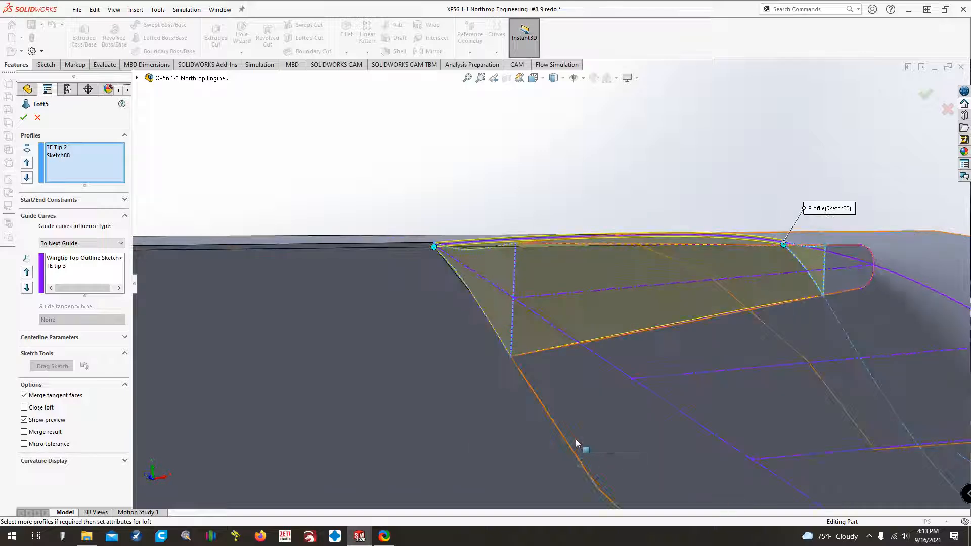
key("Down")
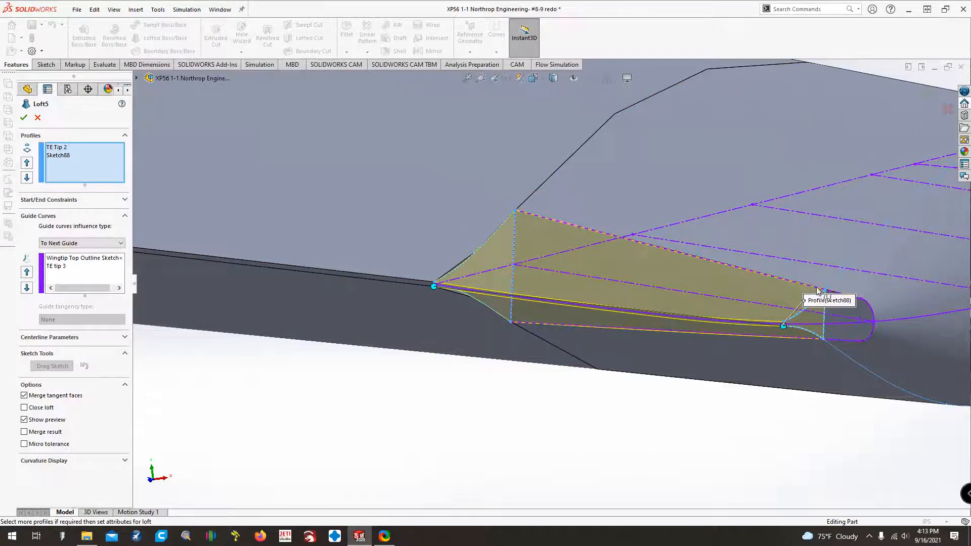
left_click(50, 267)
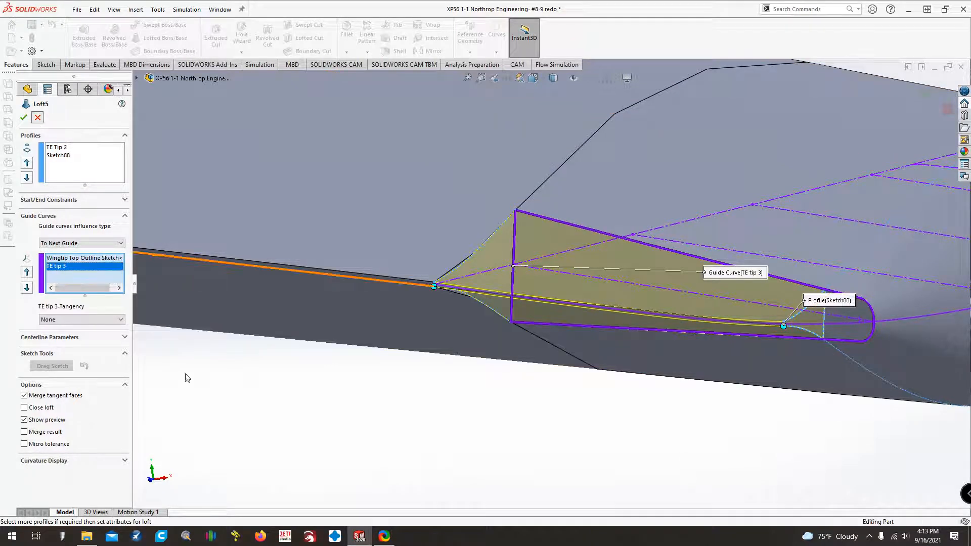
key("Return")
Delete the Loft5 feature while keeping its absorbed sketches.
right_click(44, 481)
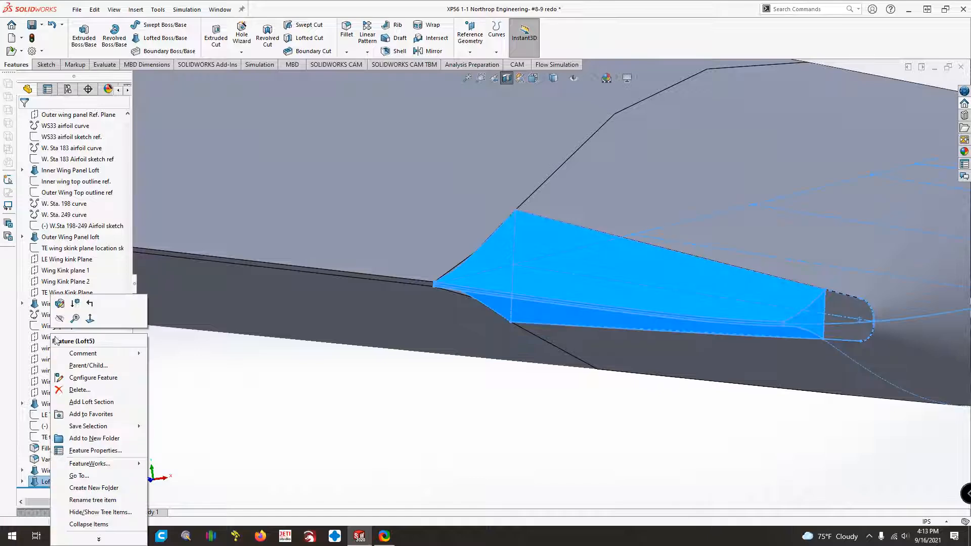
left_click(79, 390)
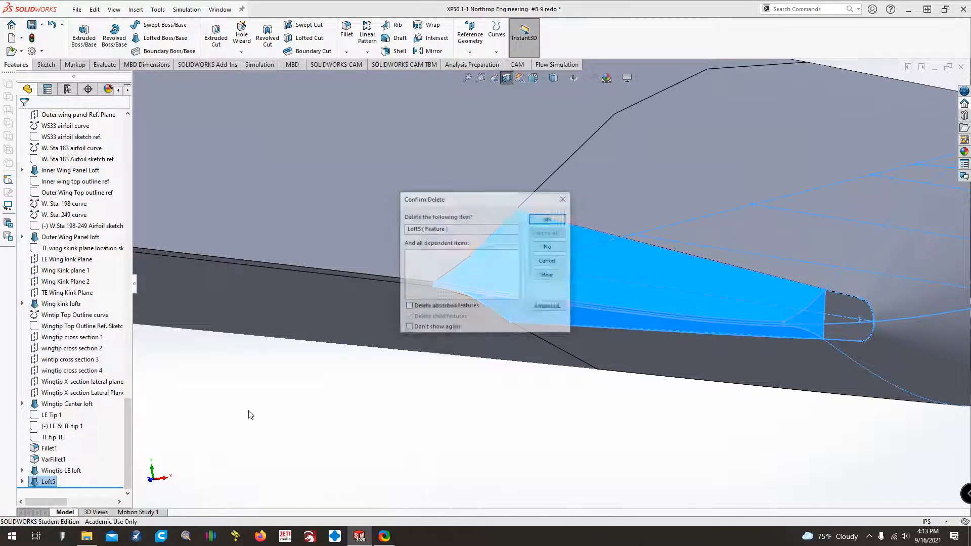
left_click(545, 221)
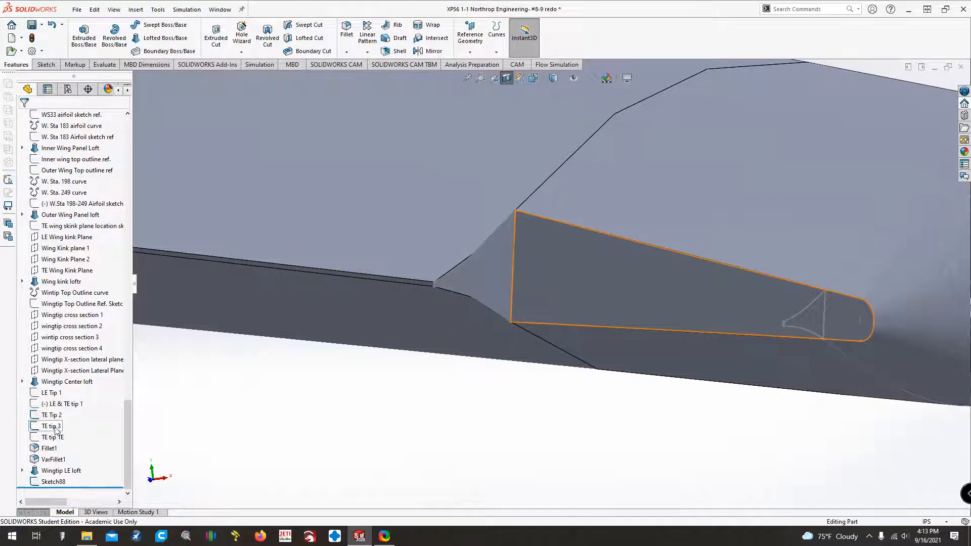
Open the TE tip 3 sketch to check its outline and close it.
right_click(56, 427)
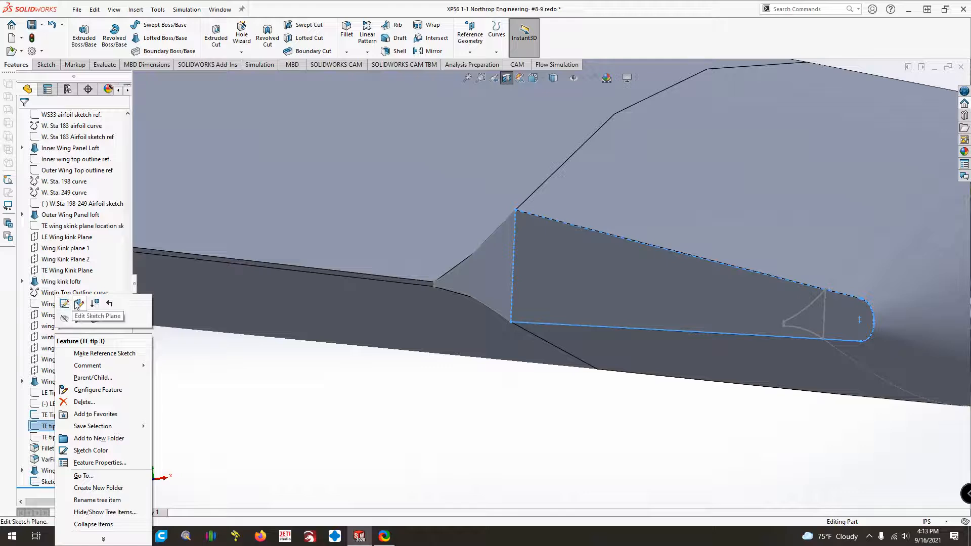
left_click(64, 303)
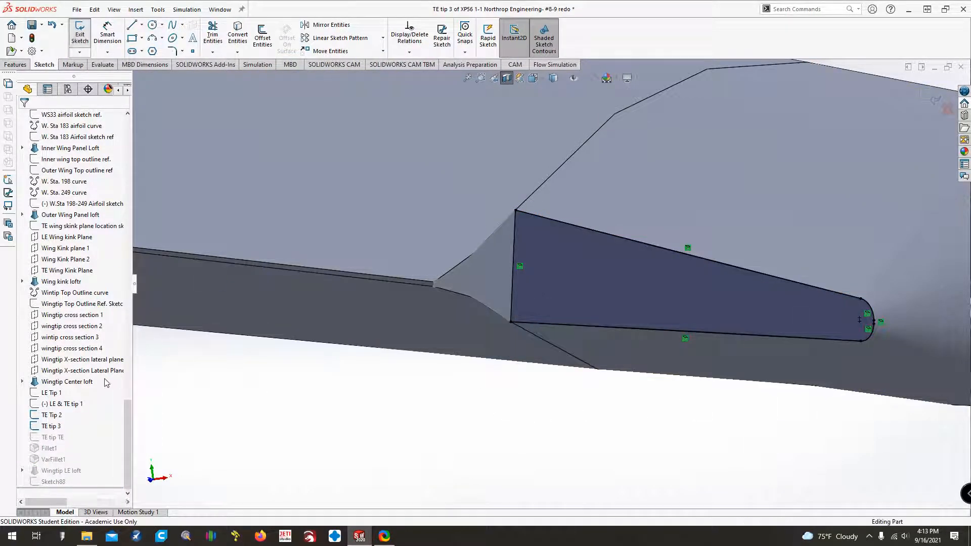
left_click(80, 33)
mouse_move(54, 426)
left_mouse_down()
mouse_move(55, 483)
mouse_move(50, 454)
mouse_move(77, 442)
left_mouse_up()
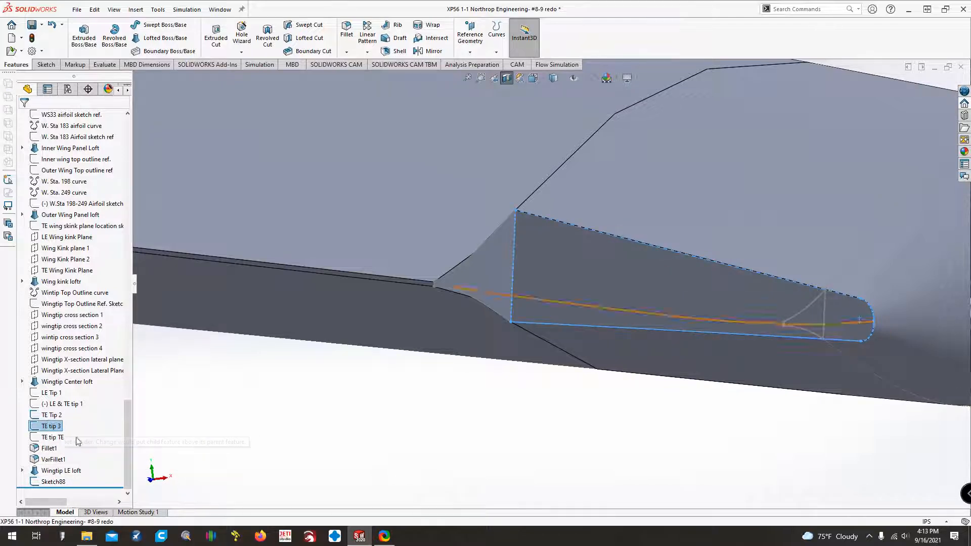
right_click(37, 429)
left_click(322, 439)
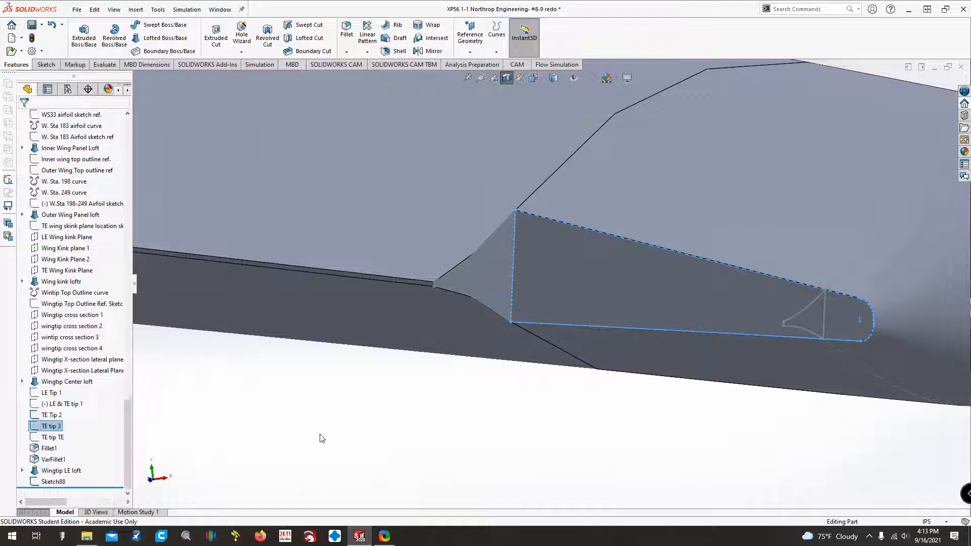
left_click(322, 439)
Start a sketch on the Wingtip Center loft's trailing-edge end face, convert the face outline, and trim away its rounded end.
left_click(559, 247)
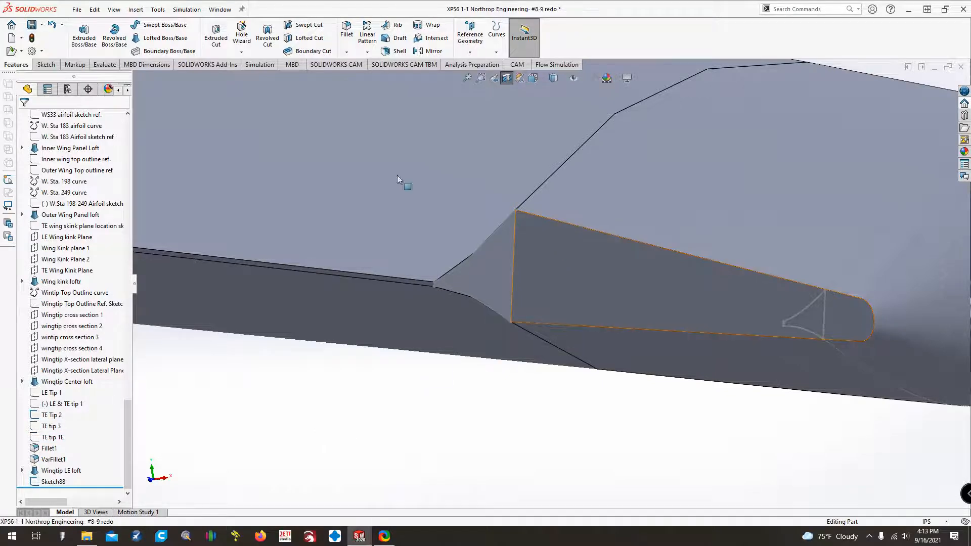
left_click(46, 66)
left_click(76, 45)
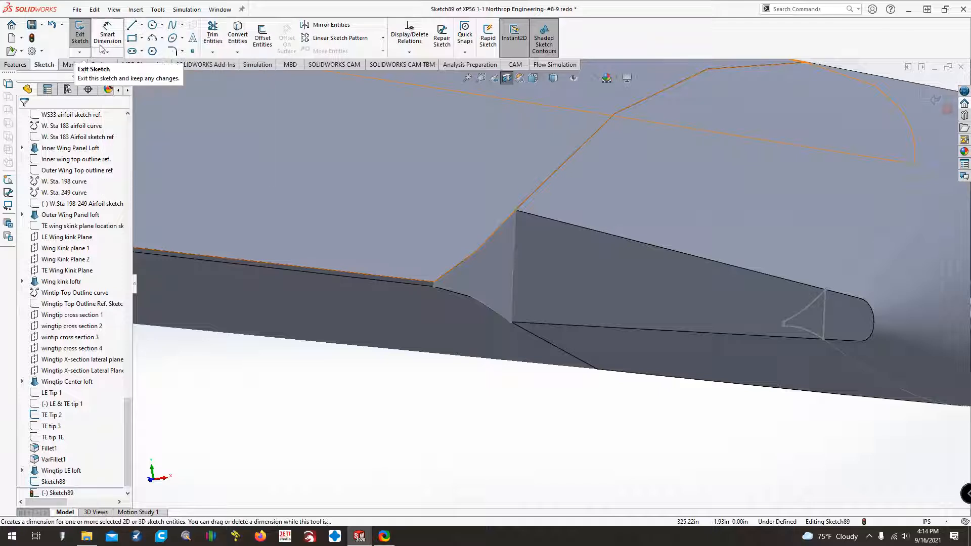
left_click(569, 277)
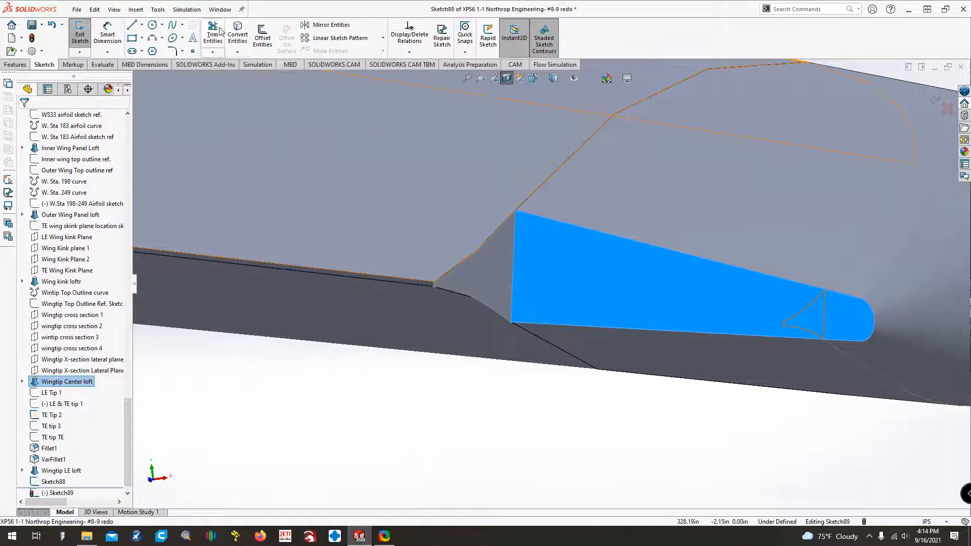
left_click(238, 35)
left_click(107, 34)
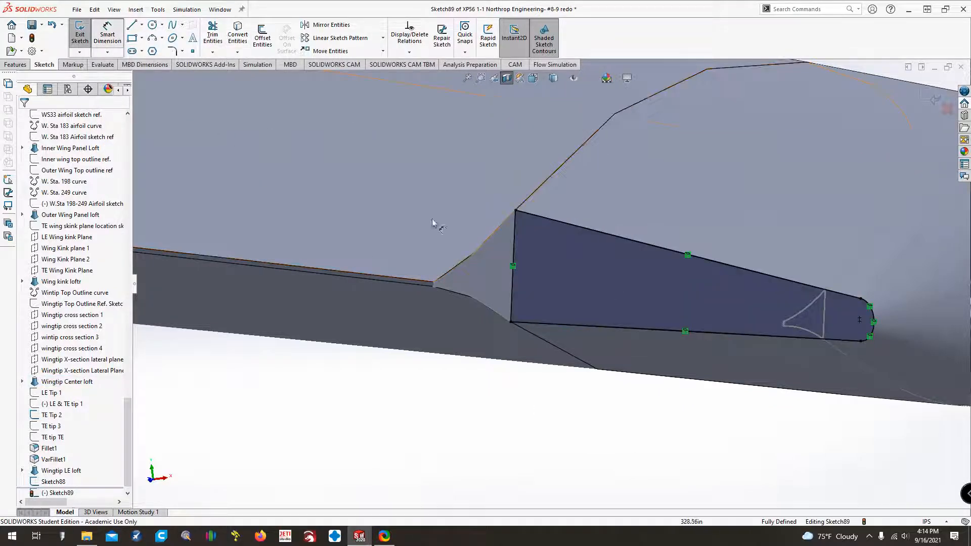
left_click(213, 31)
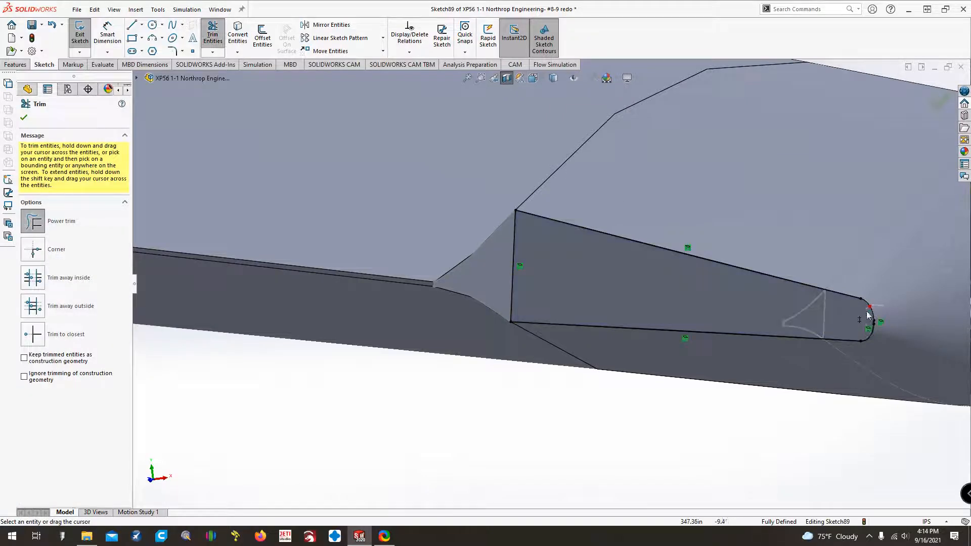
key("Escape")
Try to make the lower line's outer endpoint coincident with the Sketch88 arc, and delete the conflicting relation.
left_click(860, 340)
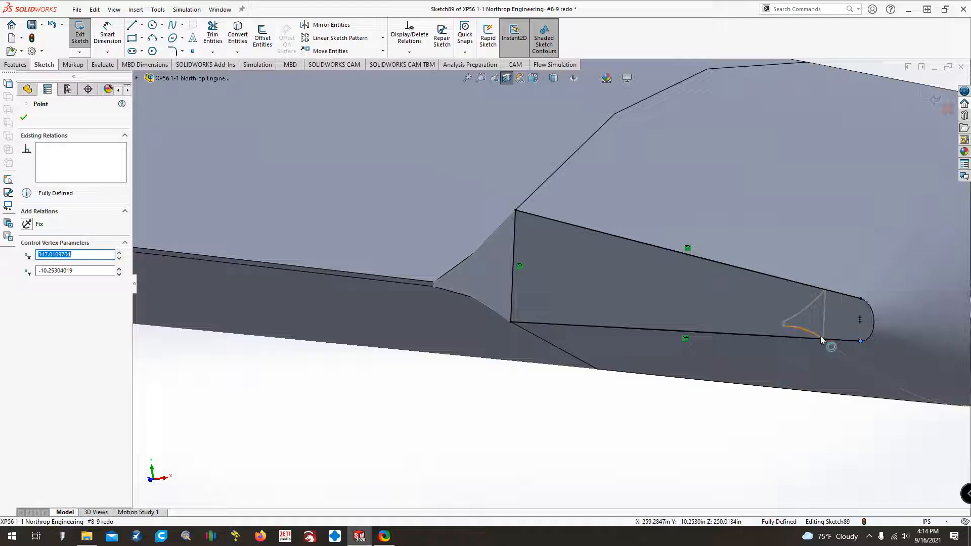
left_click(820, 336, "ctrl")
left_click(25, 293)
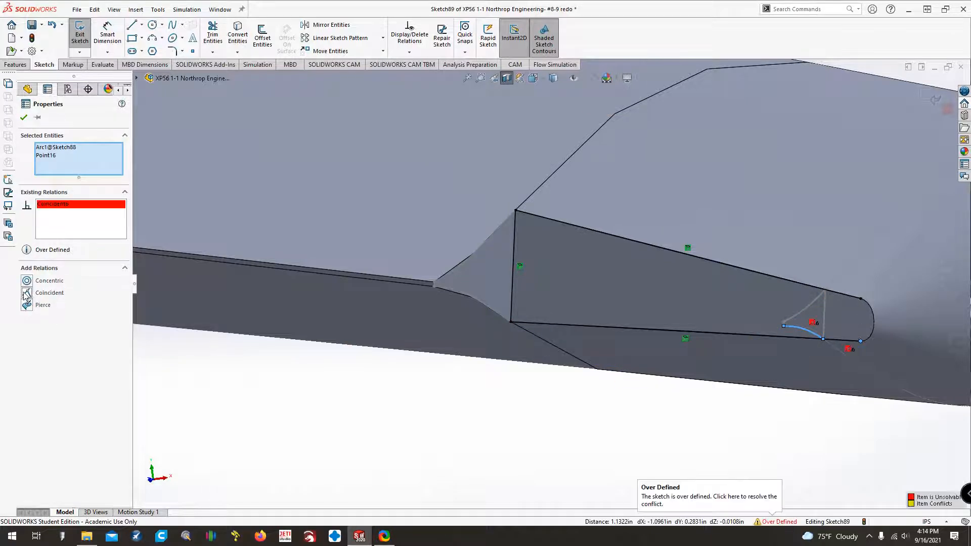
left_click(60, 205)
key("Delete")
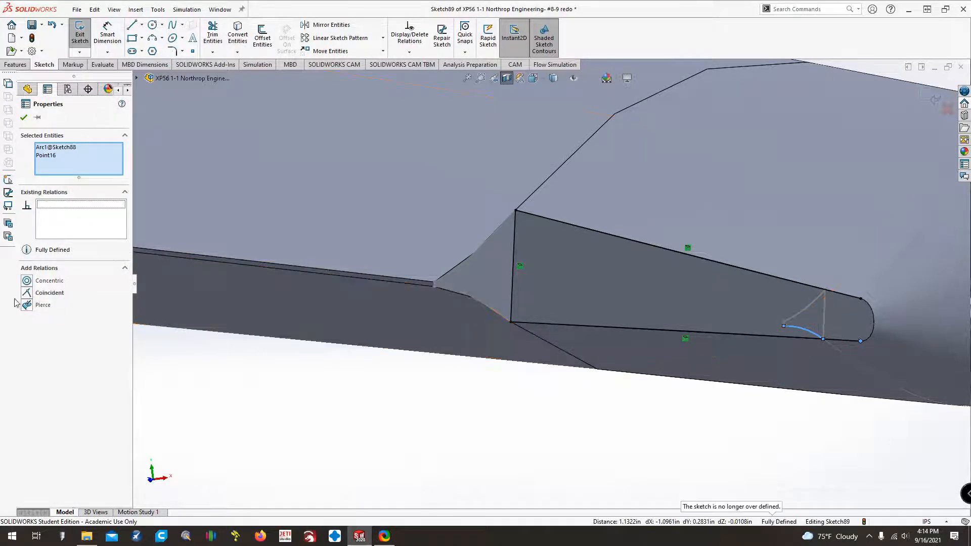
Try to add a pierce relation between the lower line's outer endpoint and the Sketch88 arc, and delete the conflicting relation.
left_click(26, 304)
left_click(50, 204)
key("Delete")
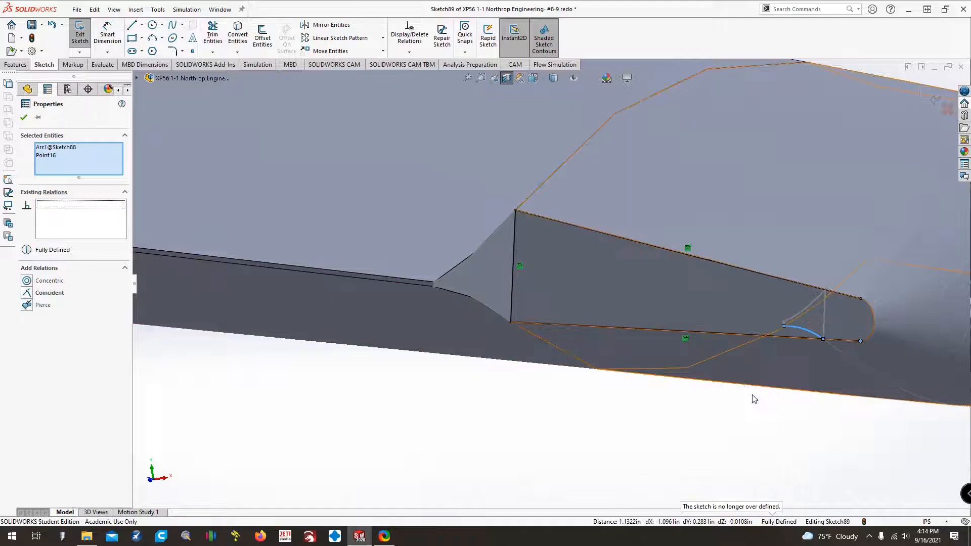
Shorten the lower line and make its outer endpoint coincident with Sketch88's vertical line, deleting the surplus pierce relation.
left_click(811, 339)
scroll(811, 349, "down", 3)
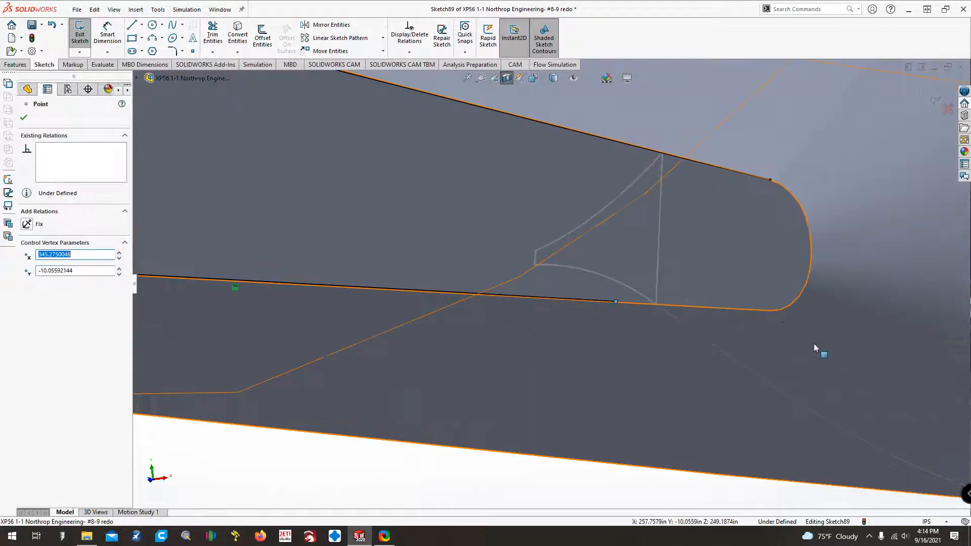
left_click(657, 305, "ctrl")
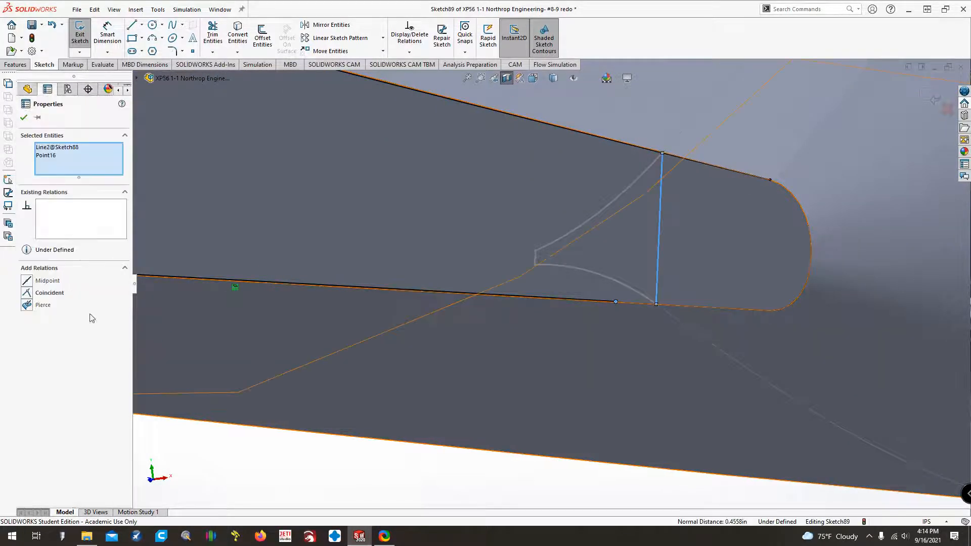
left_click(26, 305)
left_click(26, 293)
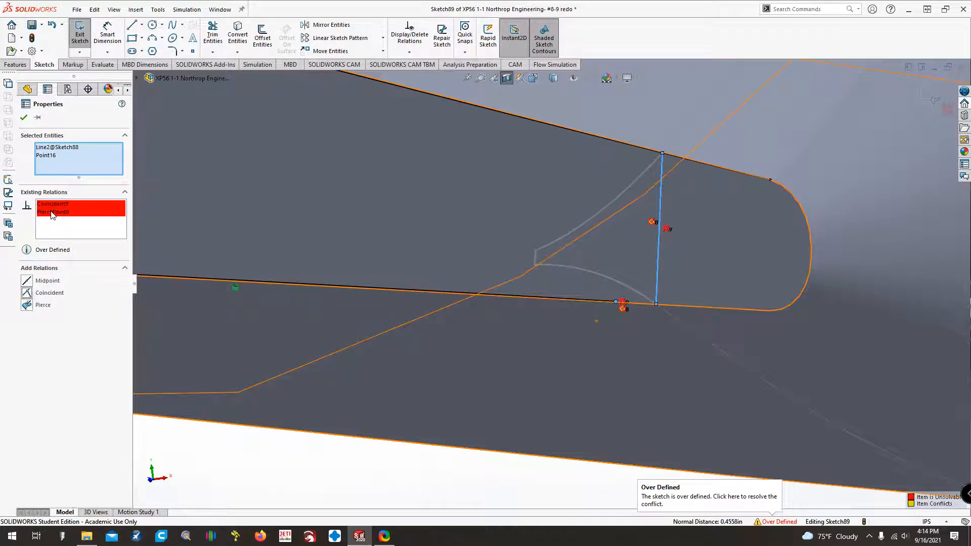
left_click(53, 212)
key("Delete")
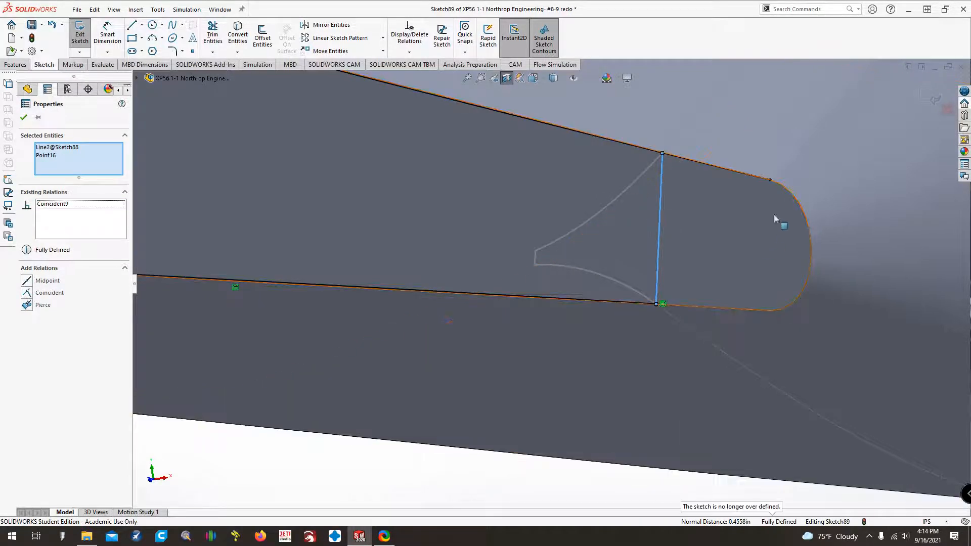
Try coincident and pierce relations between the upper line's outer endpoint and Sketch88's vertical line, deleting each conflicting relation.
left_click(770, 180)
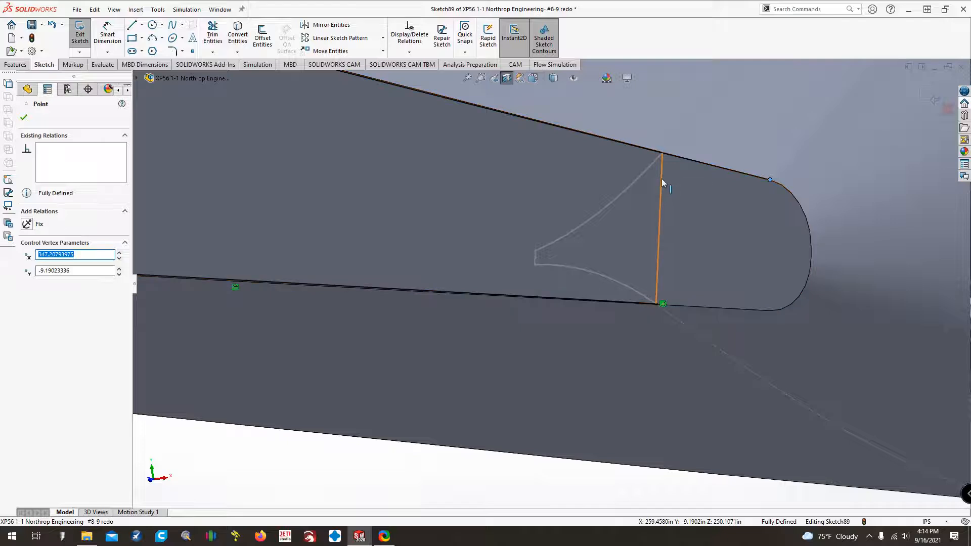
left_click(661, 178, "ctrl")
left_click(30, 292)
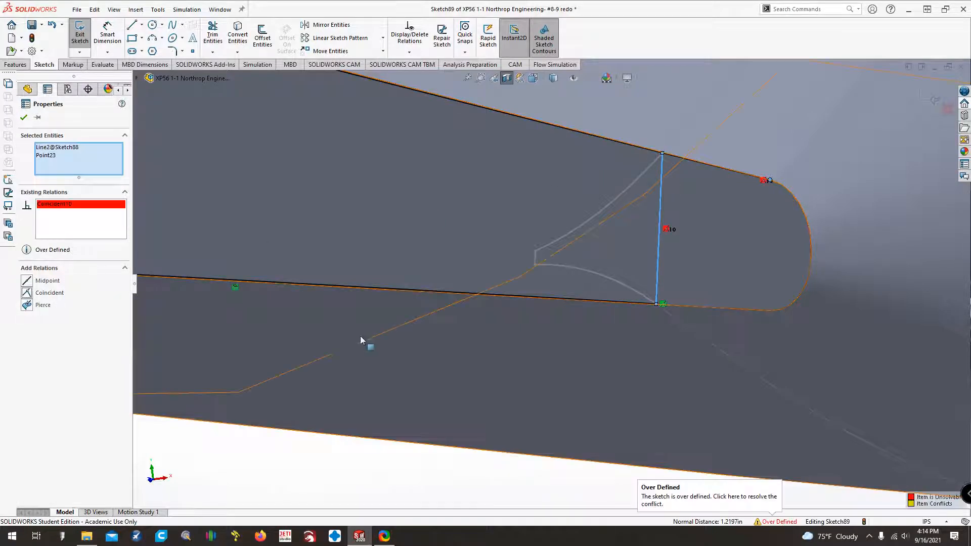
left_click(54, 204)
key("Delete")
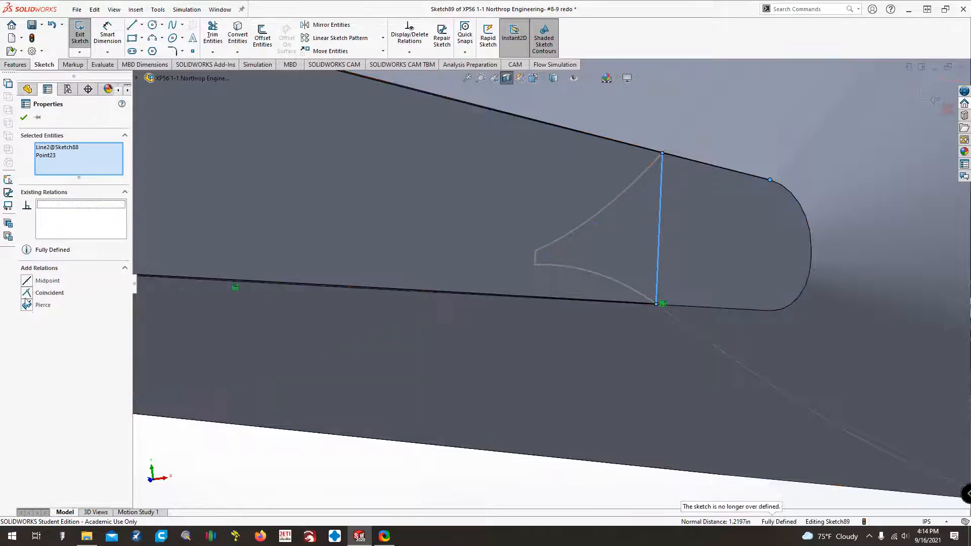
left_click(26, 304)
left_click(49, 206)
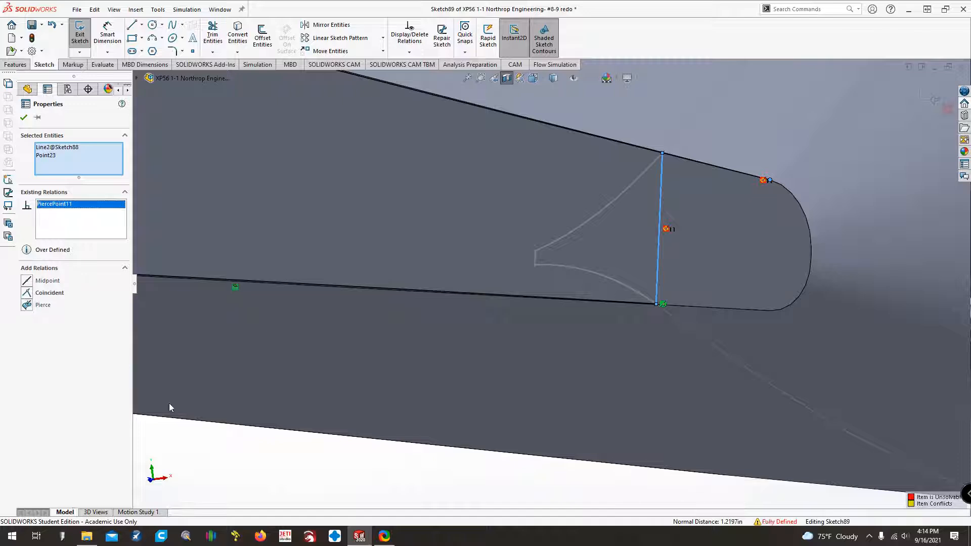
key("Delete")
left_click(212, 435)
Shorten the upper line and make its outer endpoint coincident with Sketch88's vertical line.
left_click(769, 181)
left_click_drag(698, 161, 635, 145)
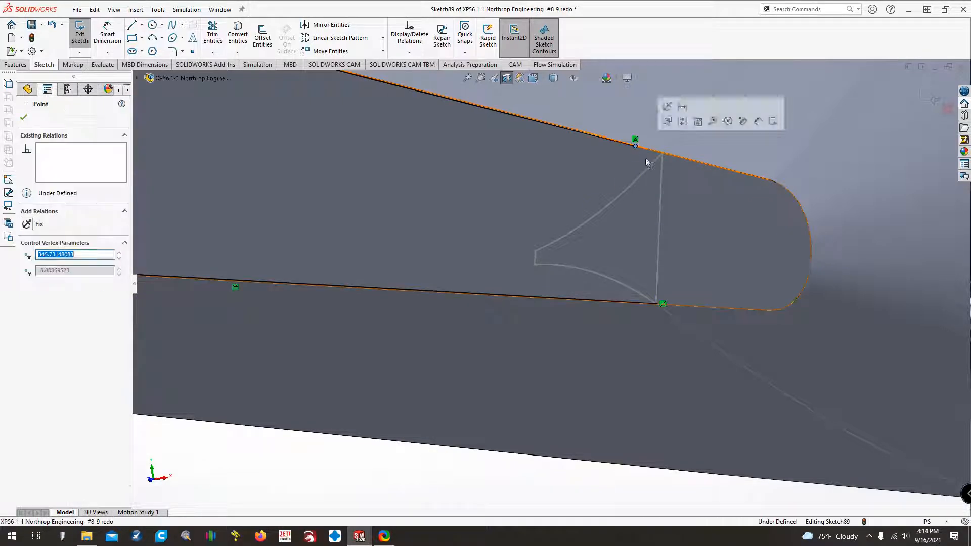
left_click(663, 162, "ctrl")
left_click(438, 469)
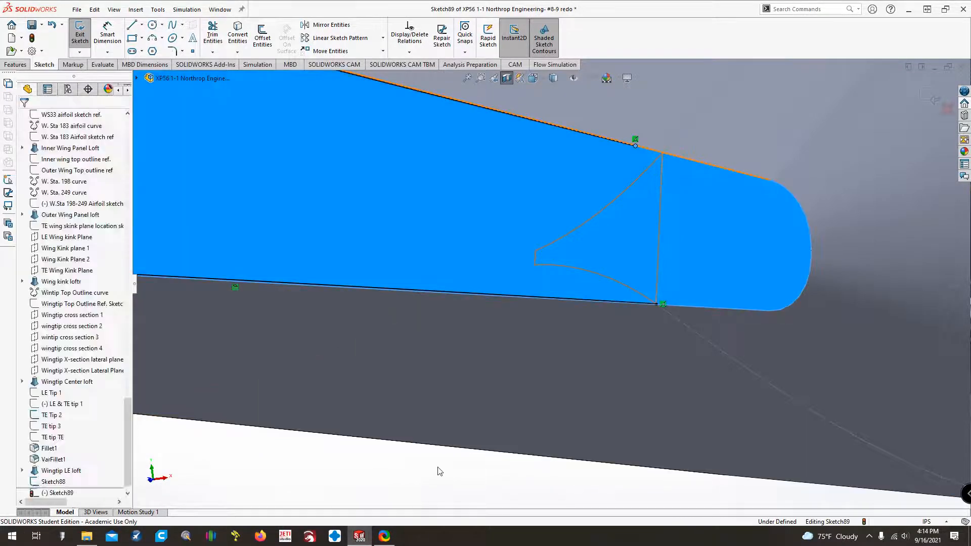
left_click(636, 146)
left_click(661, 173, "ctrl")
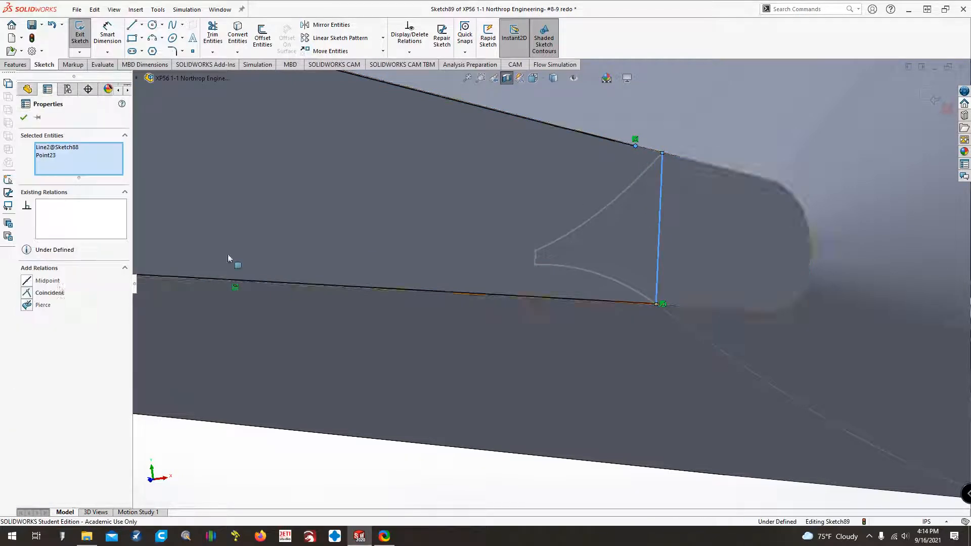
left_click(49, 292)
left_click(236, 454)
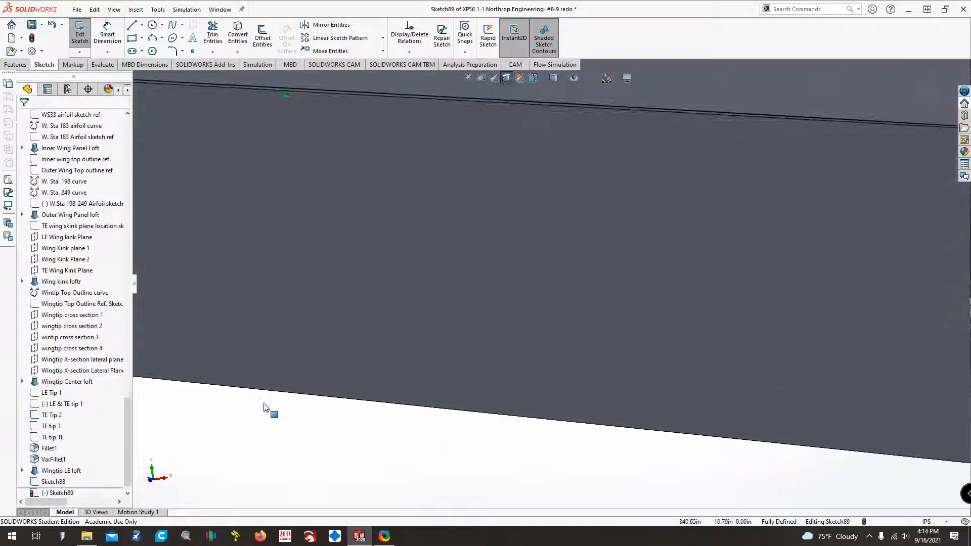
Delete the sketch's inner vertical line and make the lower line's inner endpoint coincident with the TE Tip 2 vertical line.
scroll(245, 396, "up", 3)
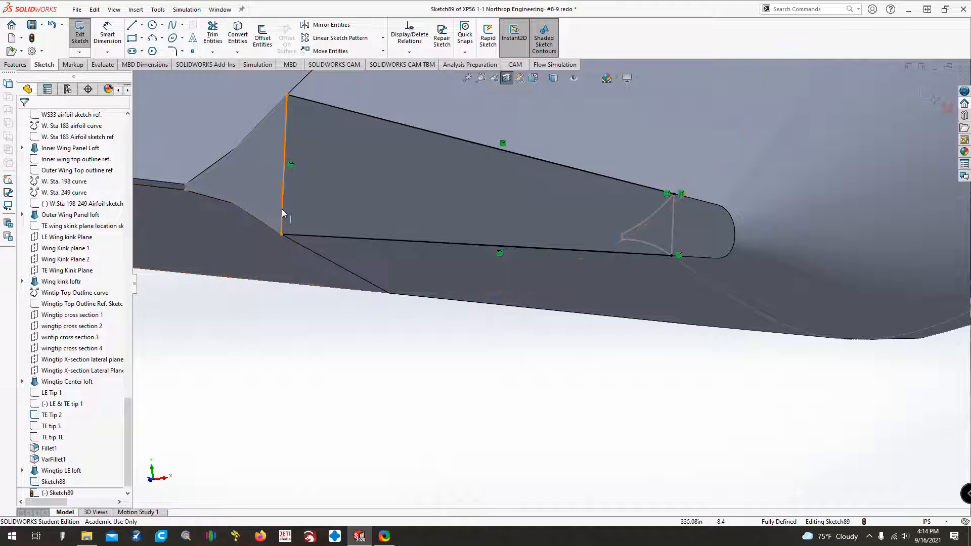
left_click(282, 196)
key("Delete")
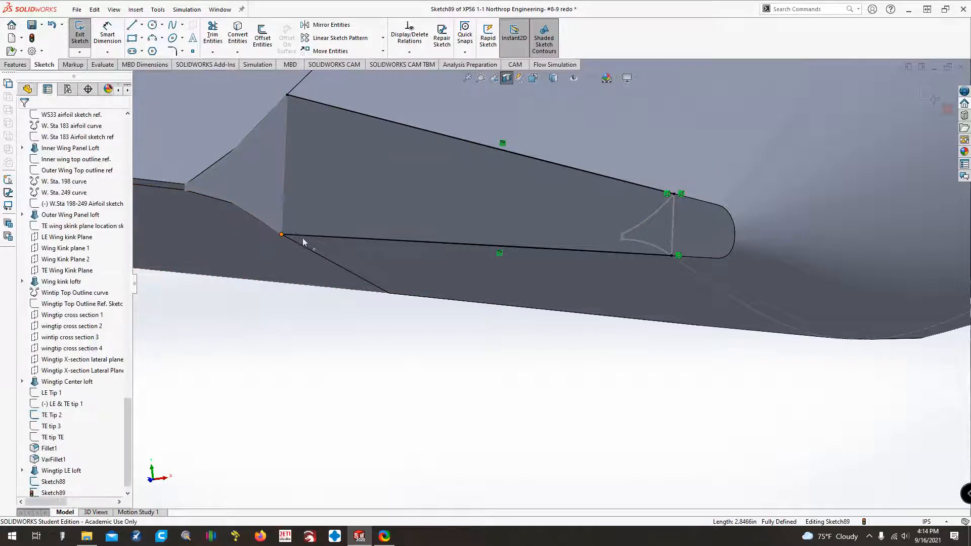
left_click(302, 238)
left_click(281, 229, "ctrl")
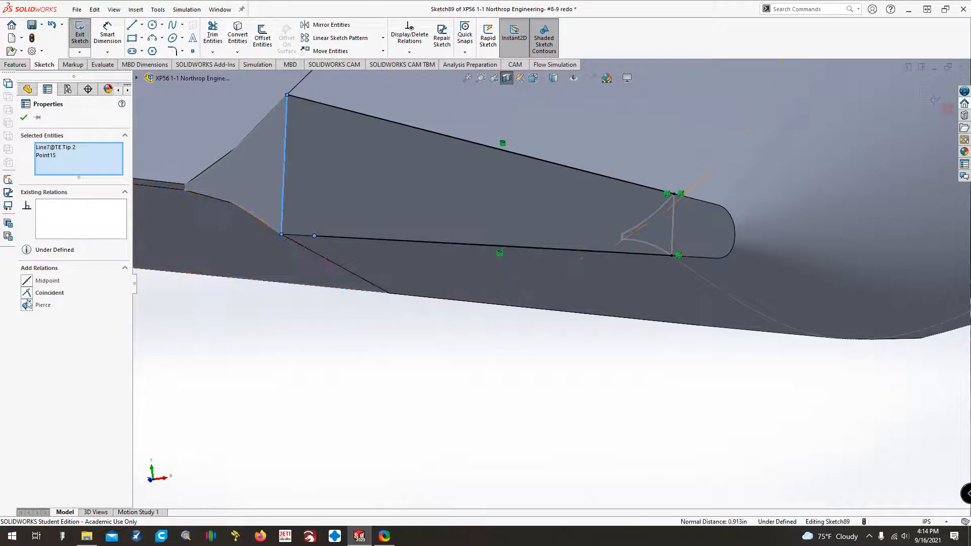
left_click(45, 293)
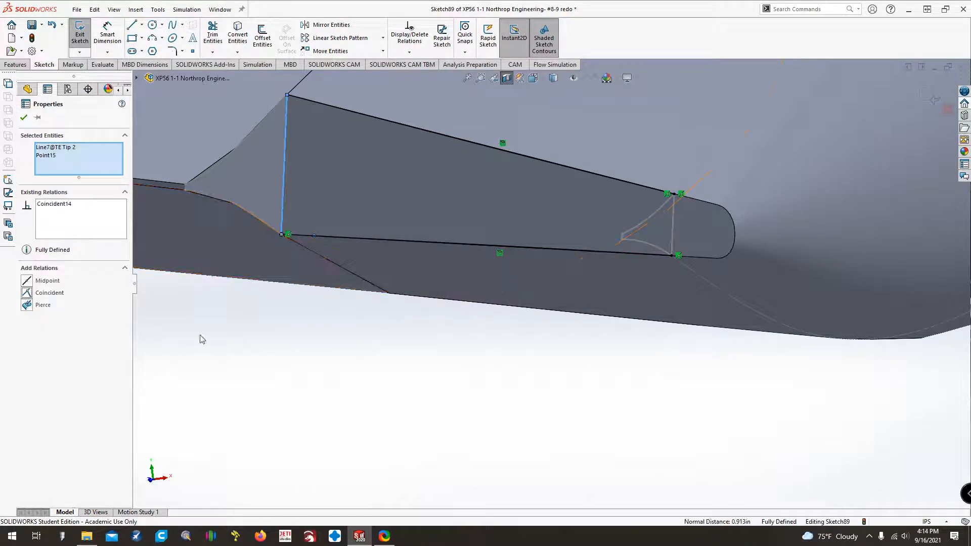
Make the upper line's inner endpoint coincident with the face's inner vertical edge and exit the sketch.
left_click(300, 99)
left_click(285, 111, "ctrl")
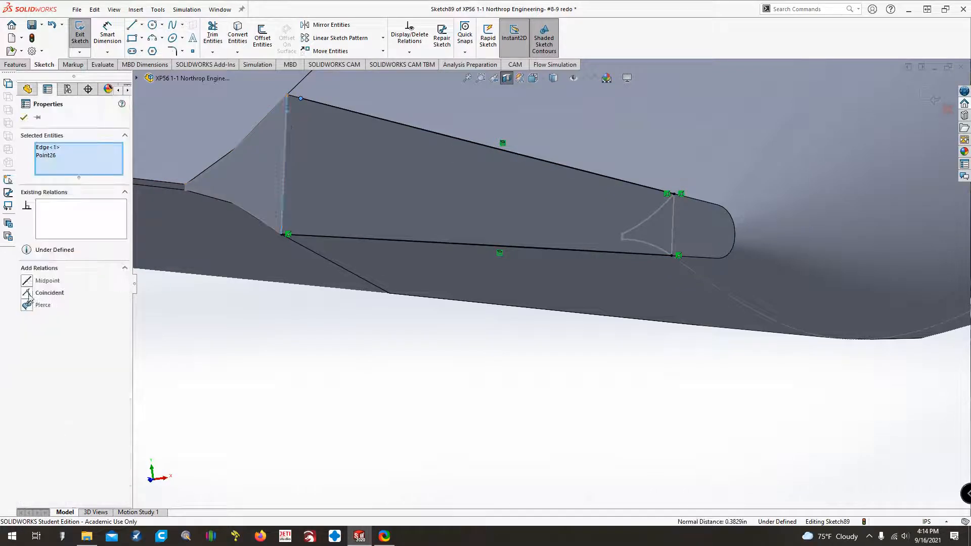
left_click(29, 295)
left_click(234, 348)
left_click(81, 38)
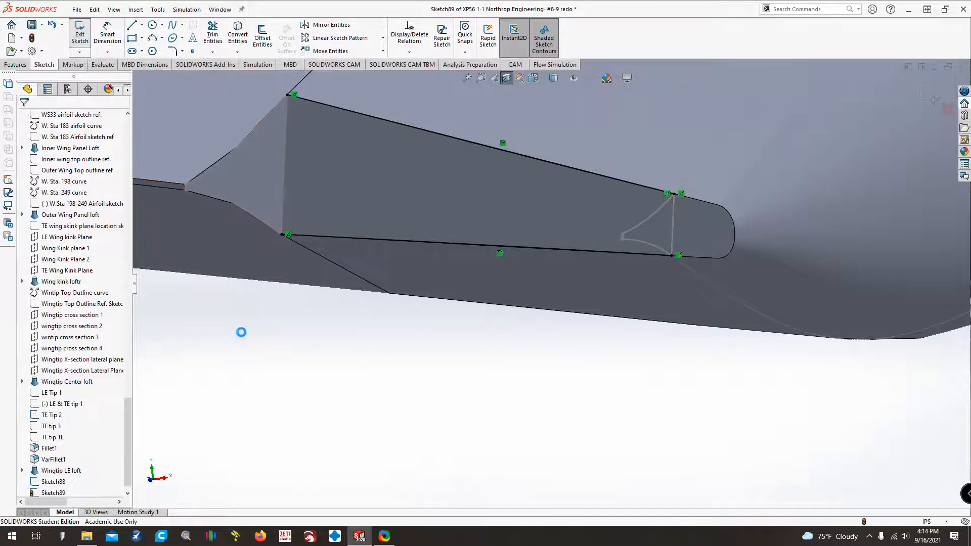
left_click(24, 65)
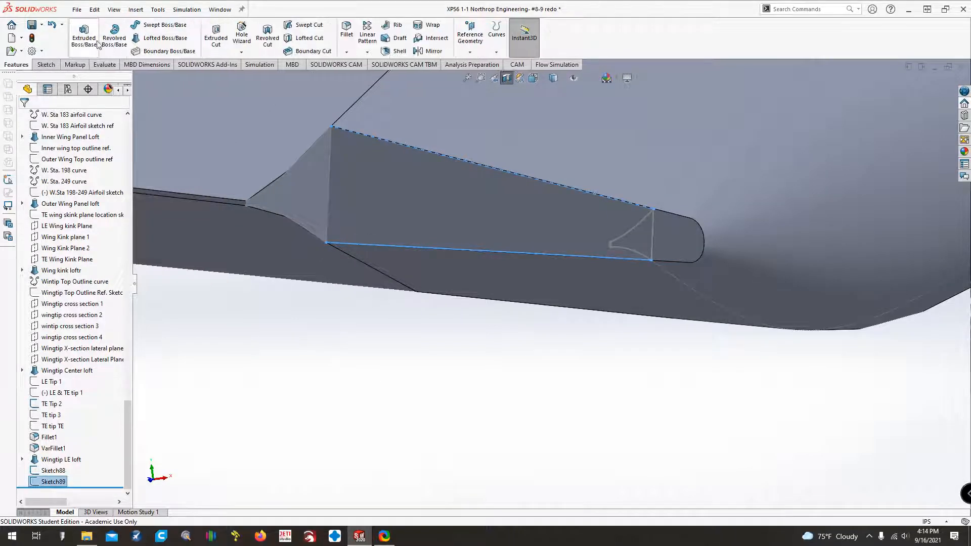
left_click(145, 40)
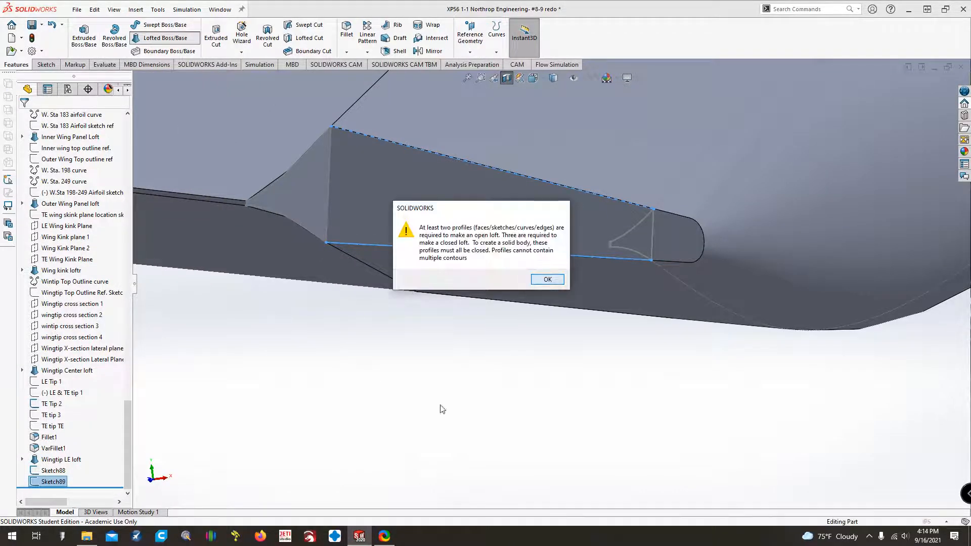
left_click(536, 281)
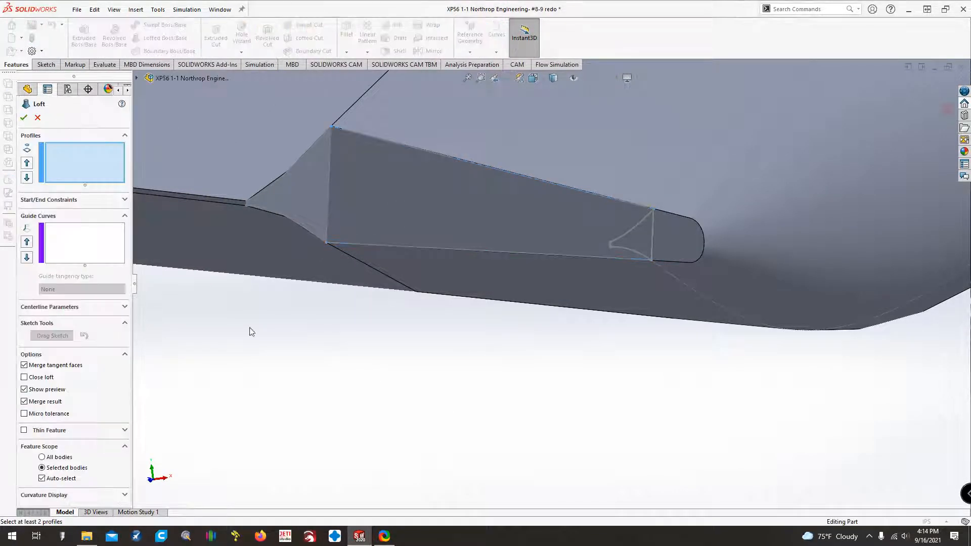
left_click(296, 165)
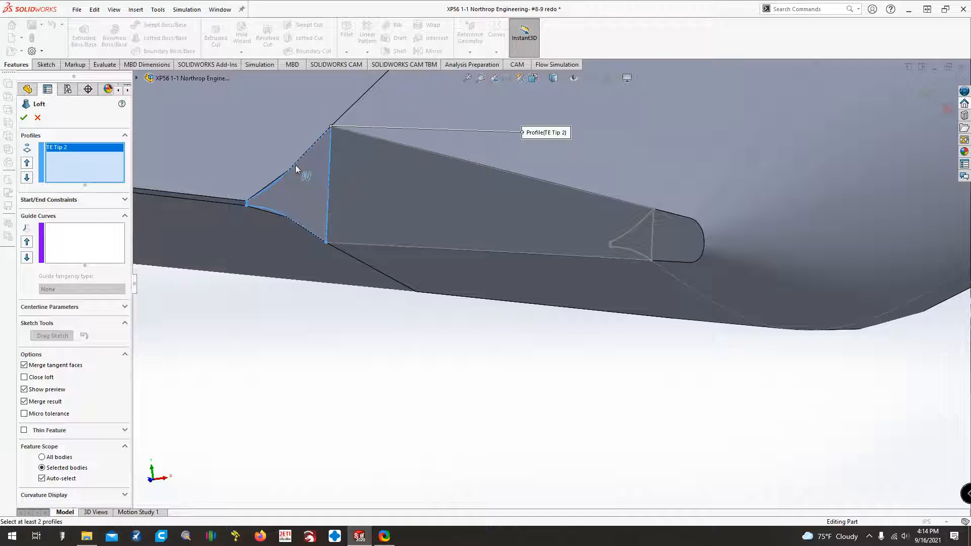
left_click(630, 229)
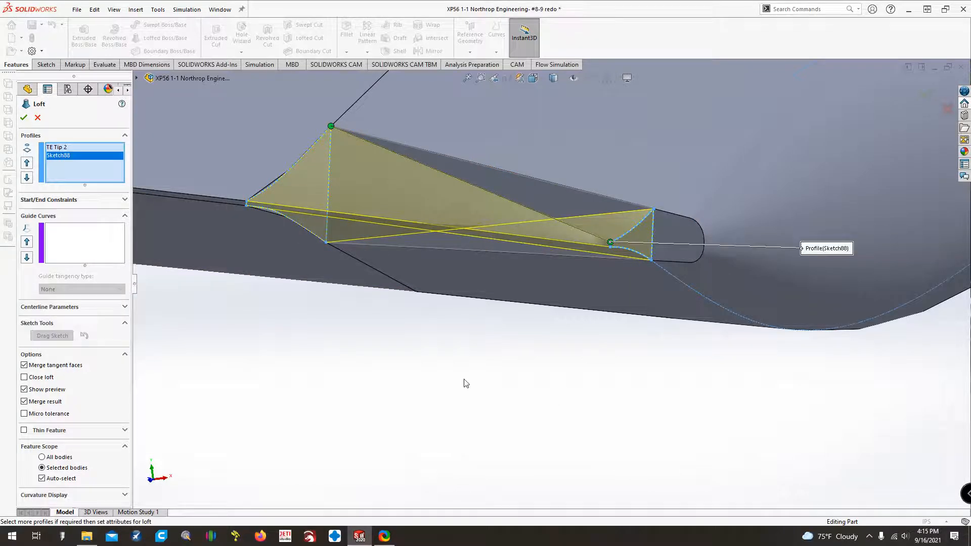
key("Down")
scroll(473, 381, "up", 1)
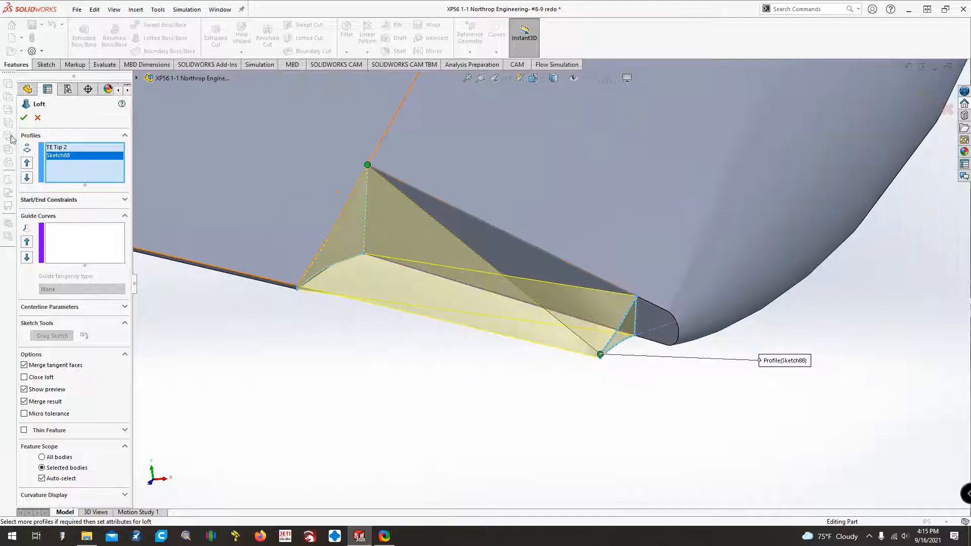
left_click(38, 118)
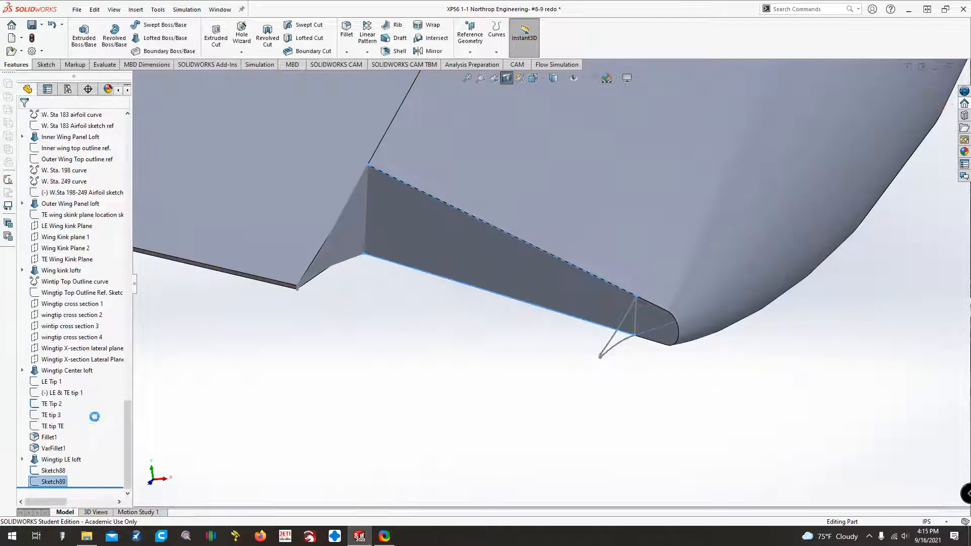
Show the Wingtip Top Outline sketch that is absorbed in the Wingtip Center loft.
left_click(21, 370)
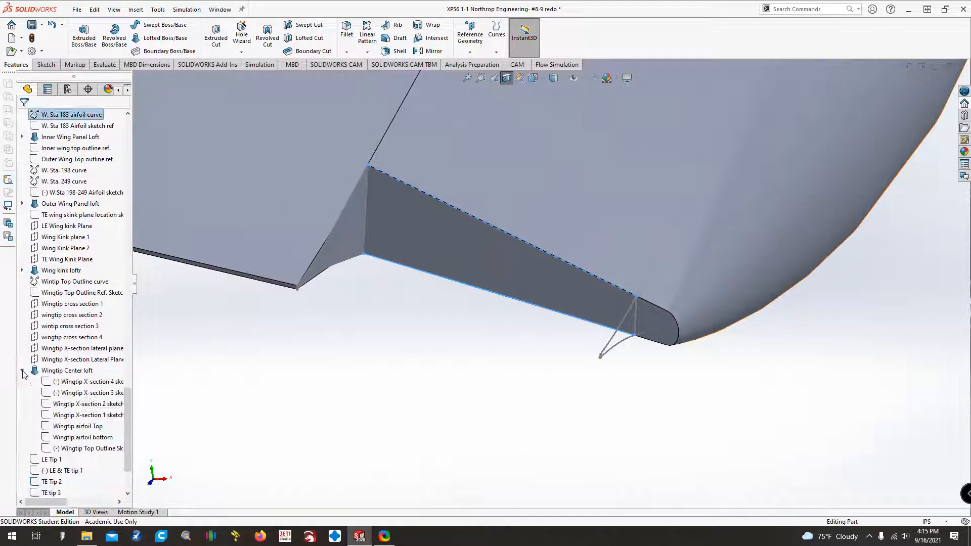
right_click(63, 448)
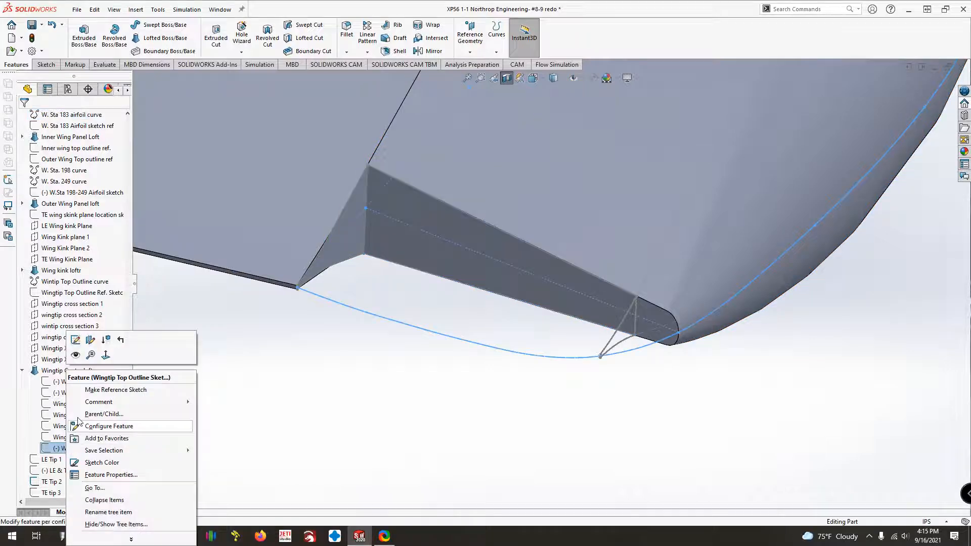
left_click(76, 356)
left_click(309, 378)
Start a boss loft with TE Tip 2 and Sketch88 as profiles, picking each near its matching upper corner.
left_click(165, 38)
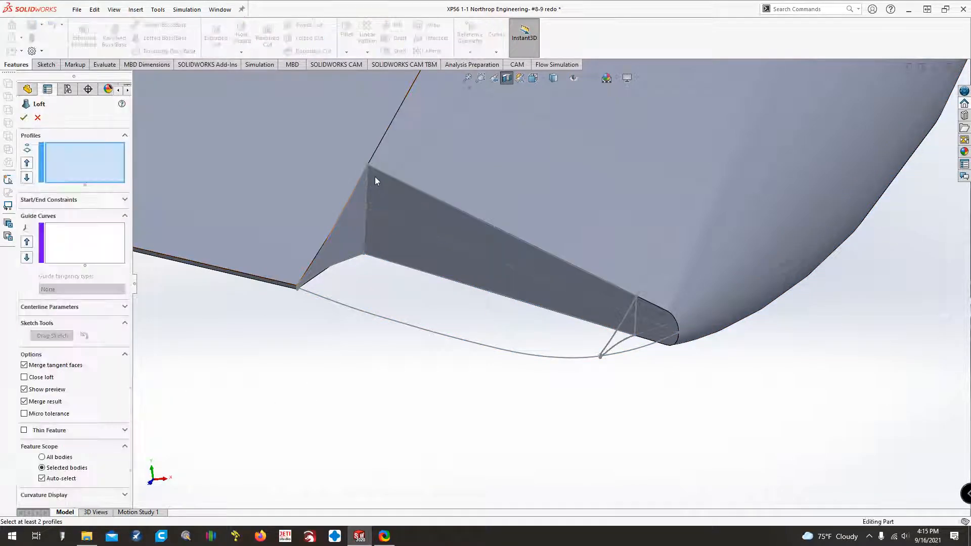
left_click(367, 166)
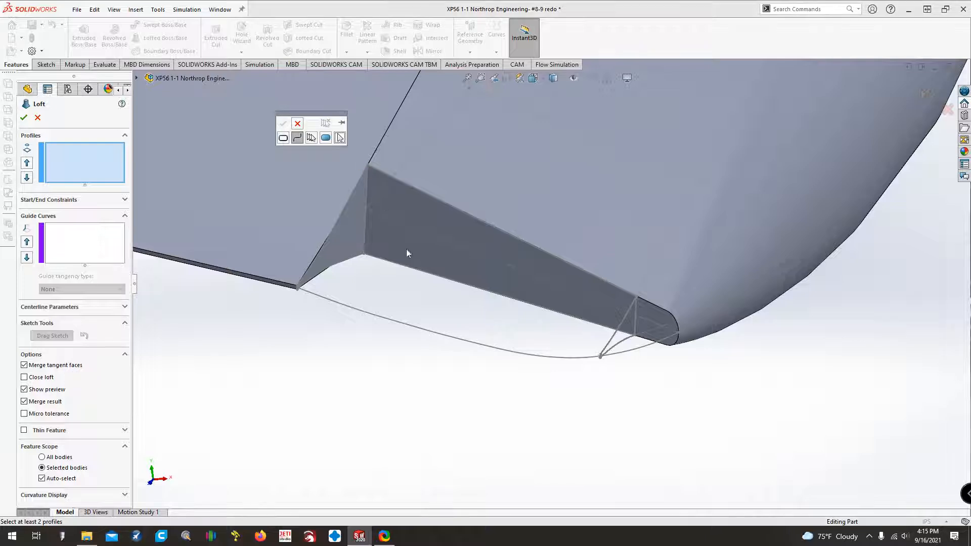
left_click(298, 124)
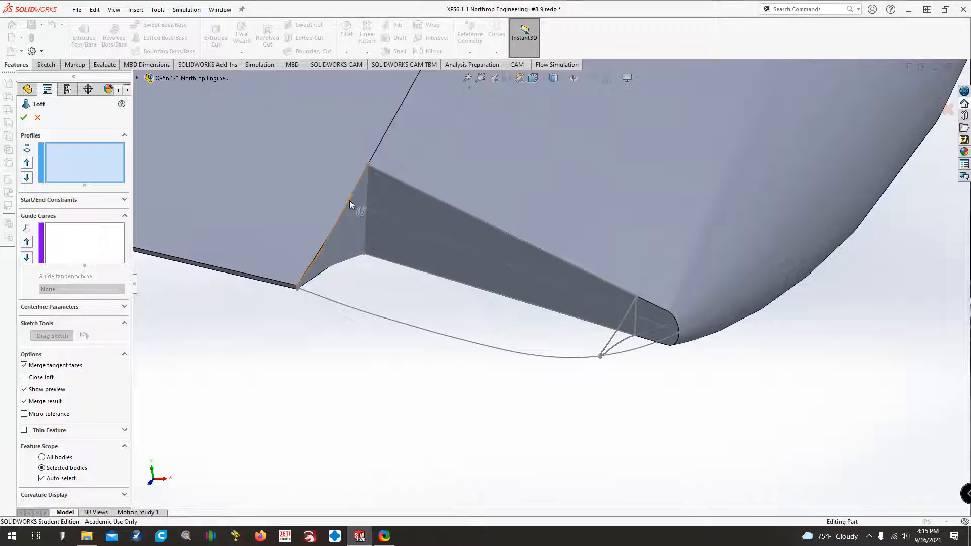
left_click(367, 166)
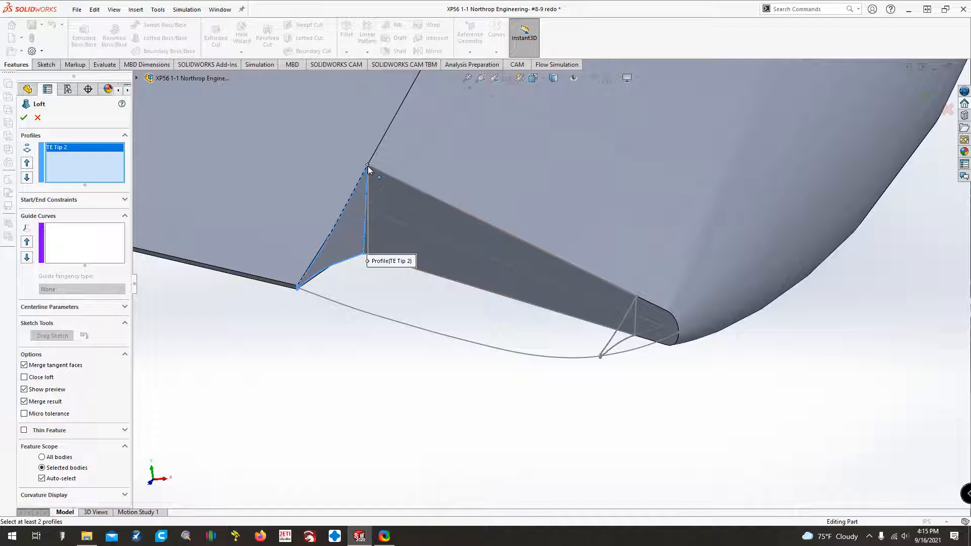
left_click(636, 298)
Guide the loft with the Wingtip Top Outline sketch plus the upper and lower lines of Sketch89, and create it.
left_click(75, 231)
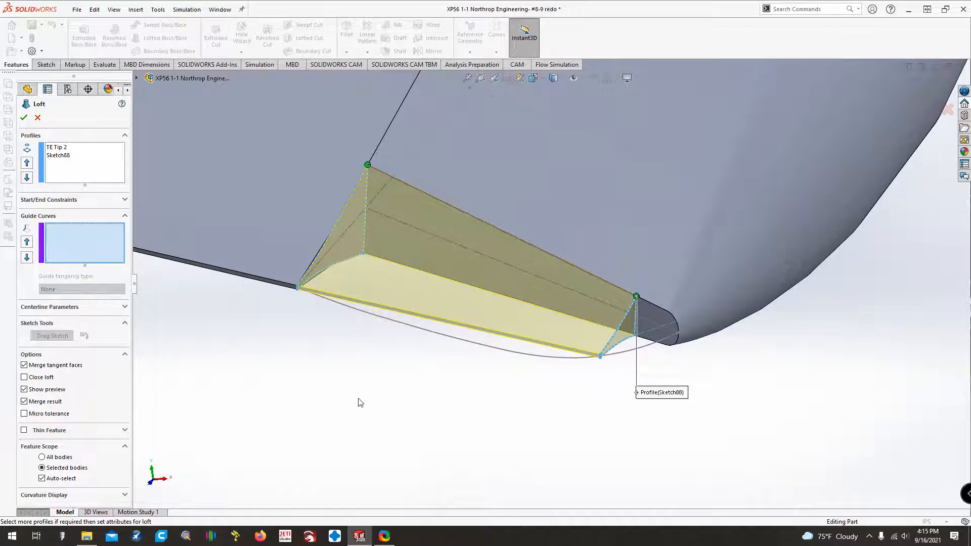
left_click(410, 330)
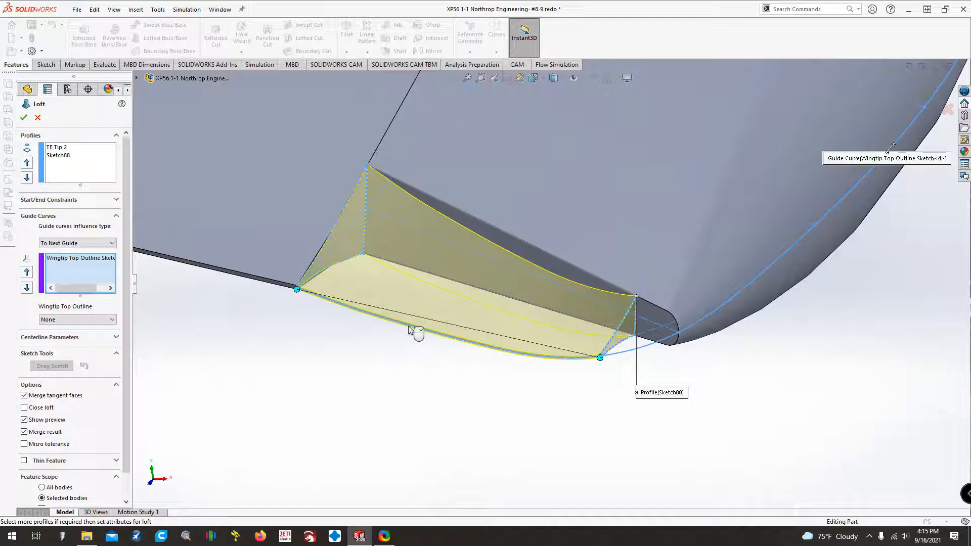
left_click(476, 217)
left_click(501, 181)
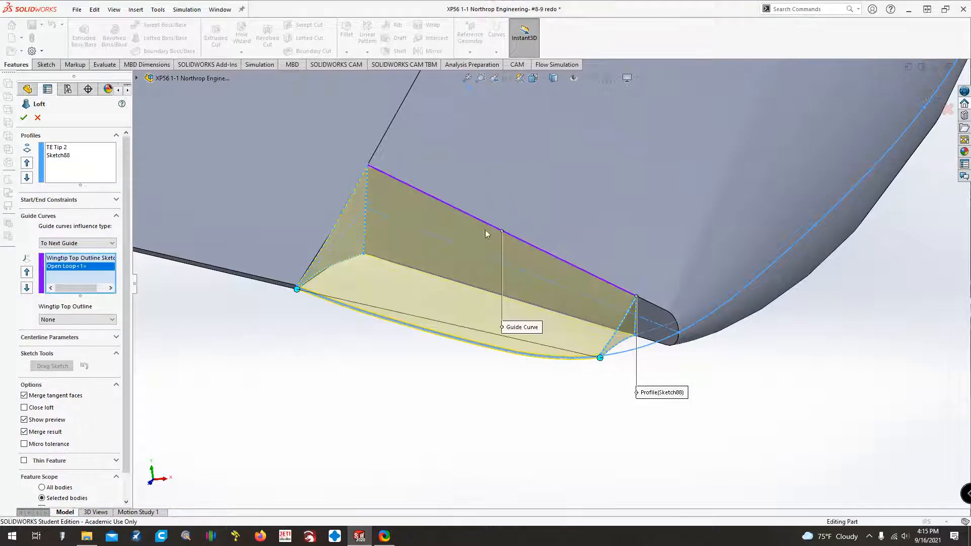
left_click(461, 283)
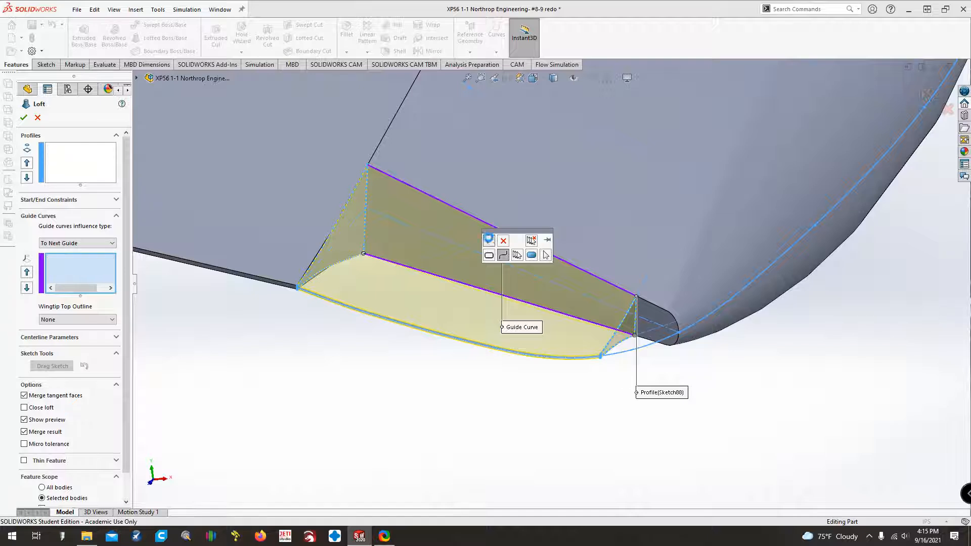
left_click(489, 241)
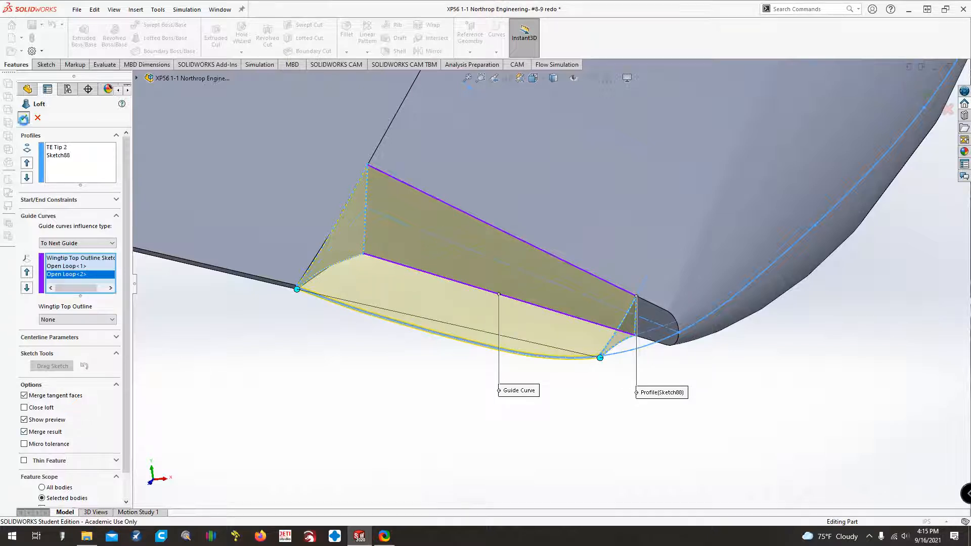
left_click(23, 118)
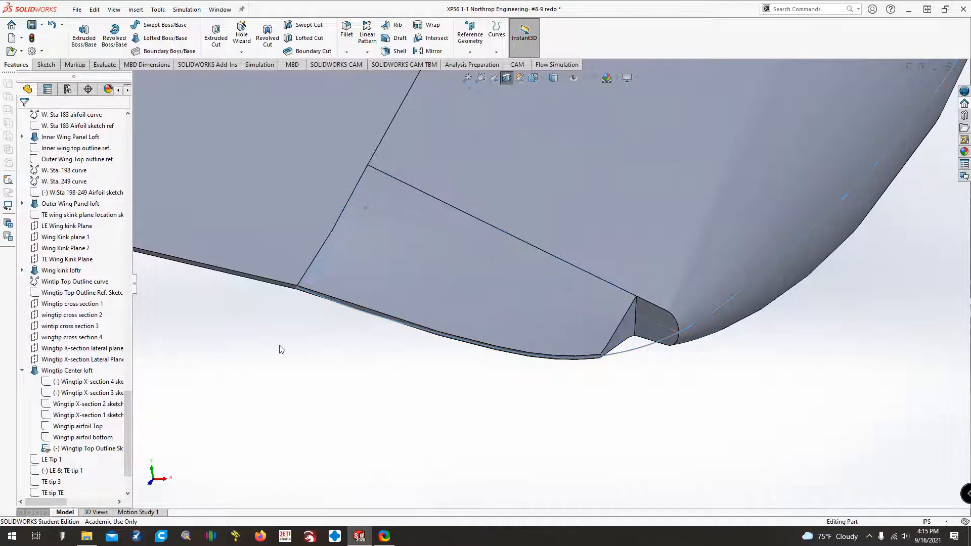
Hide the Wingtip Top Outline sketch and collapse the Wingtip Center loft in the feature tree.
right_click(90, 450)
left_click(99, 354)
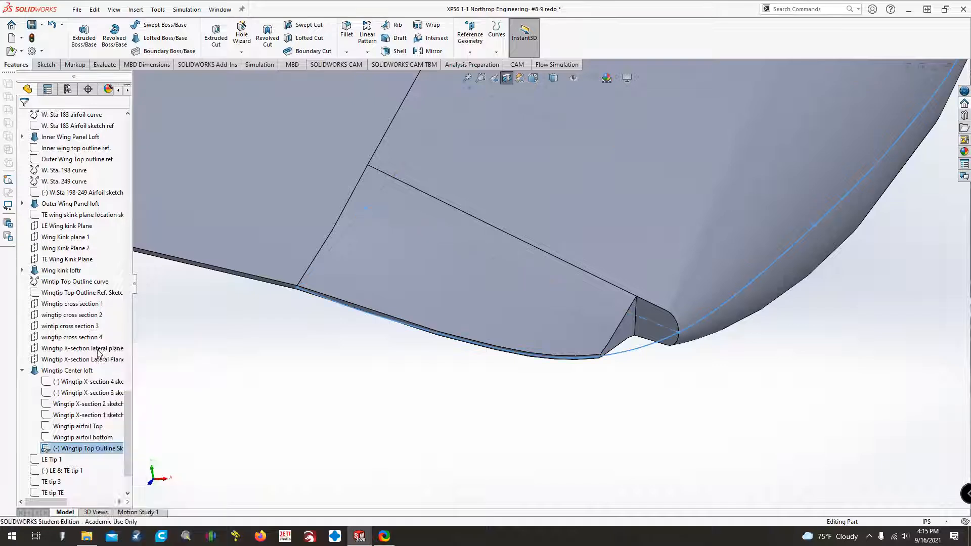
left_click(23, 371)
Examine the new trailing-edge corner loft from several angles, including from behind and with the whole aircraft in view.
scroll(455, 440, "up", 4)
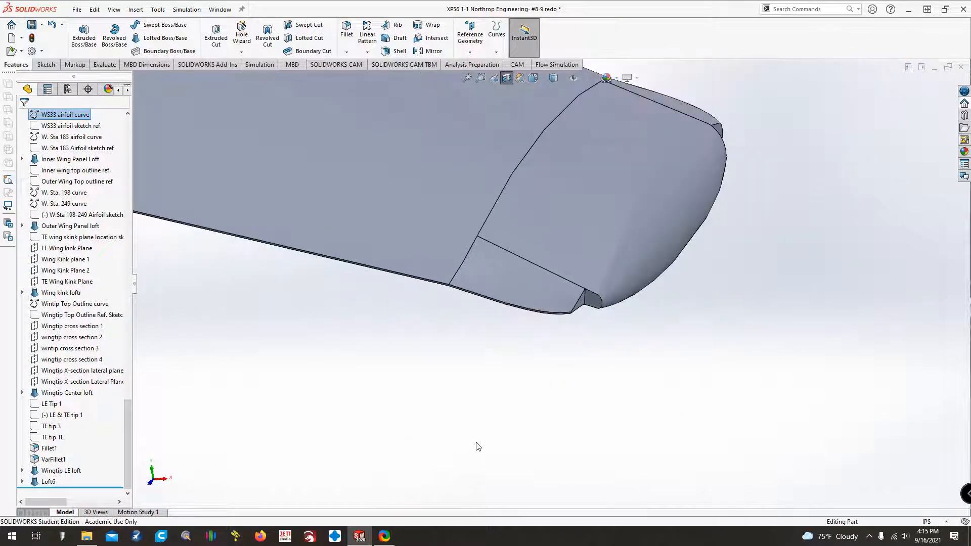
key("Up")
key("Down")
key("Up")
key("Up")
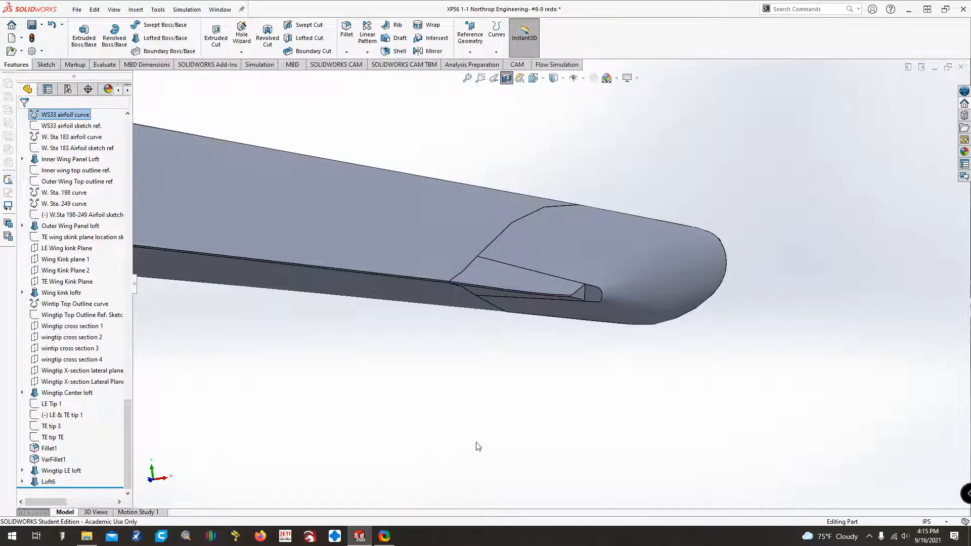
key("Down")
key("Left")
key("Left")
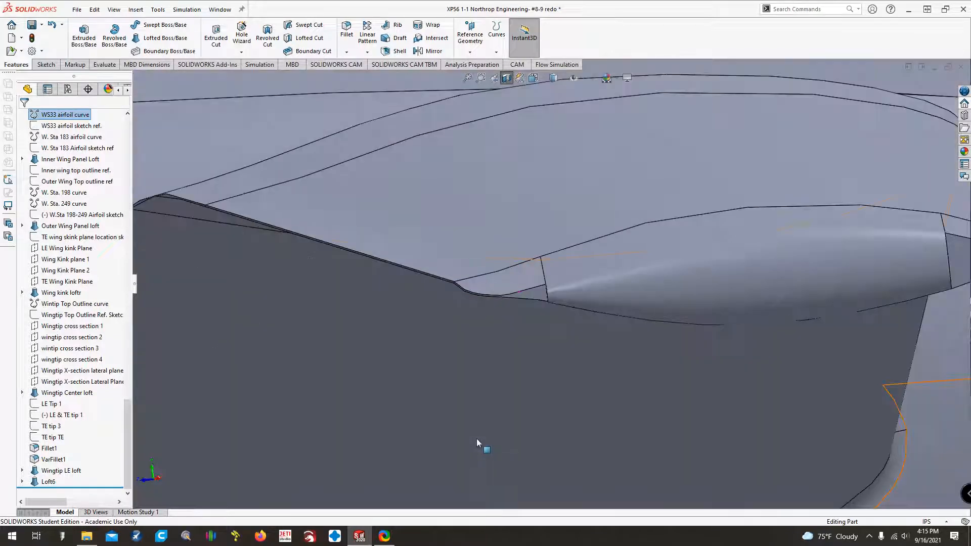
key("Right")
scroll(541, 412, "up", 8)
key("Left")
key("Left")
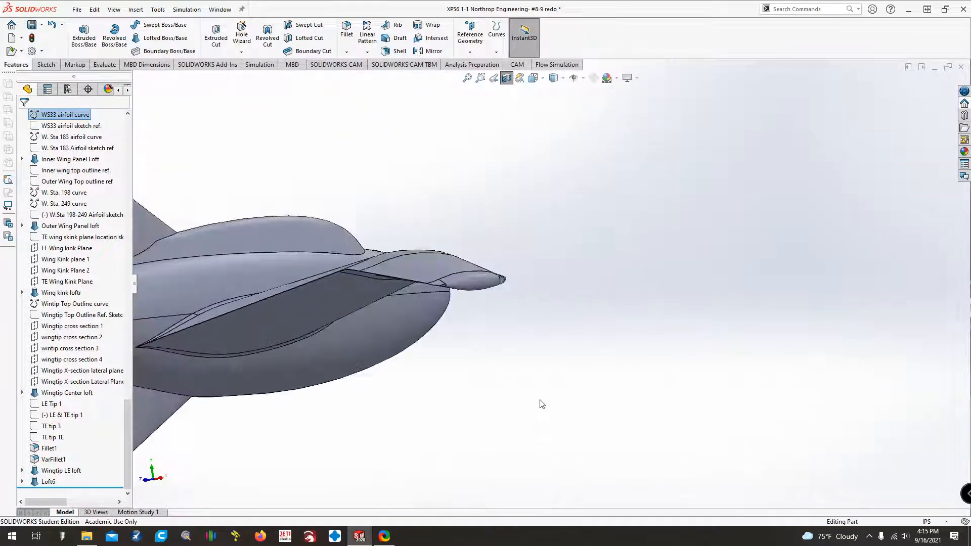
key("Left")
key("f")
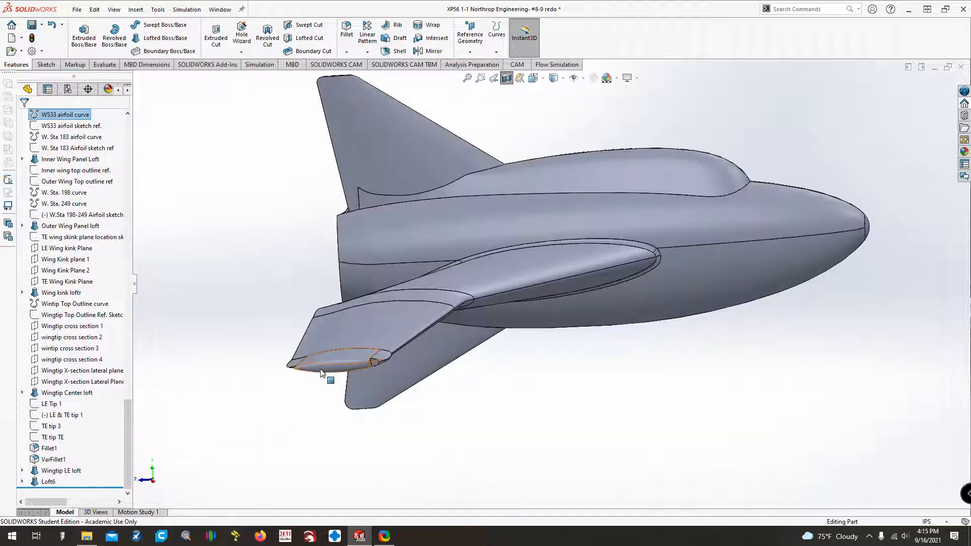
Examine how the wingtip blends with the outer wing panel and the rest of the aircraft.
scroll(321, 370, "down", 4)
scroll(375, 391, "up", 4)
middle_click_drag(500, 280, 500, 326)
key("Up")
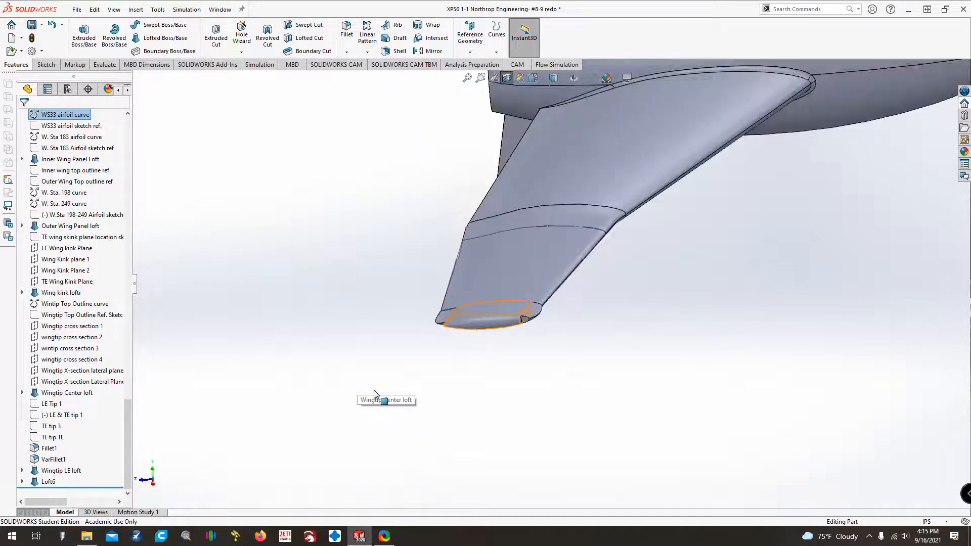
scroll(551, 358, "up", 1)
key("ctrl+Down")
key("ctrl+Down")
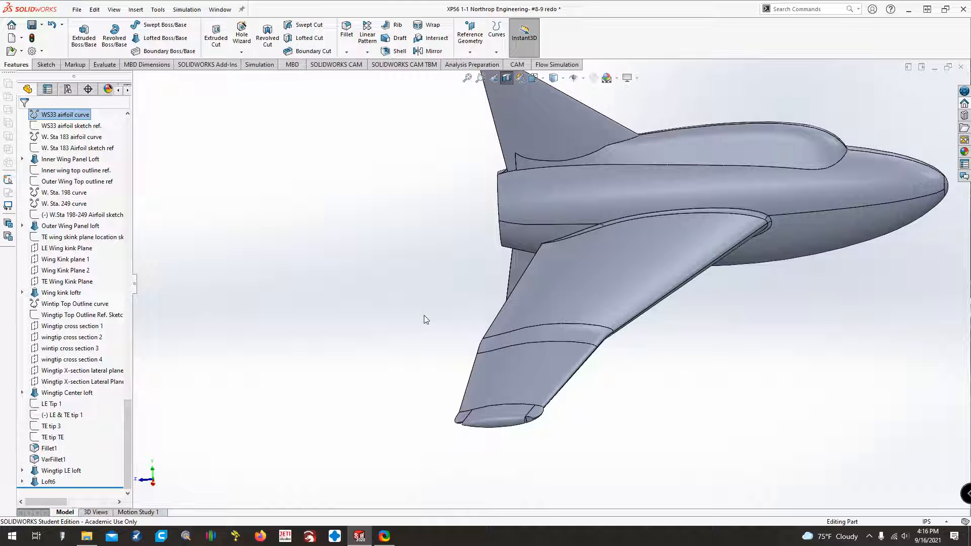
key("Left")
key("Left")
key("Right")
key("Right")
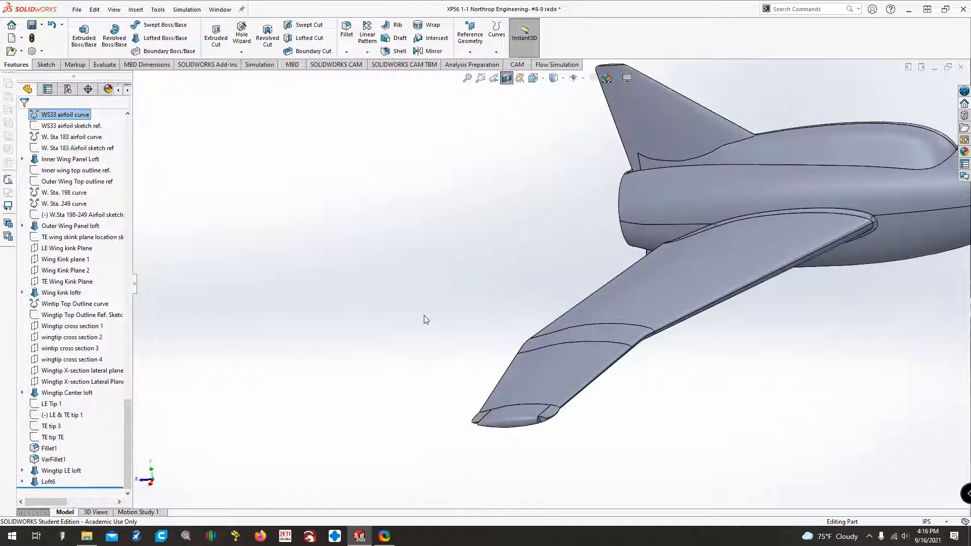
key("ctrl+Left")
key("ctrl+Left")
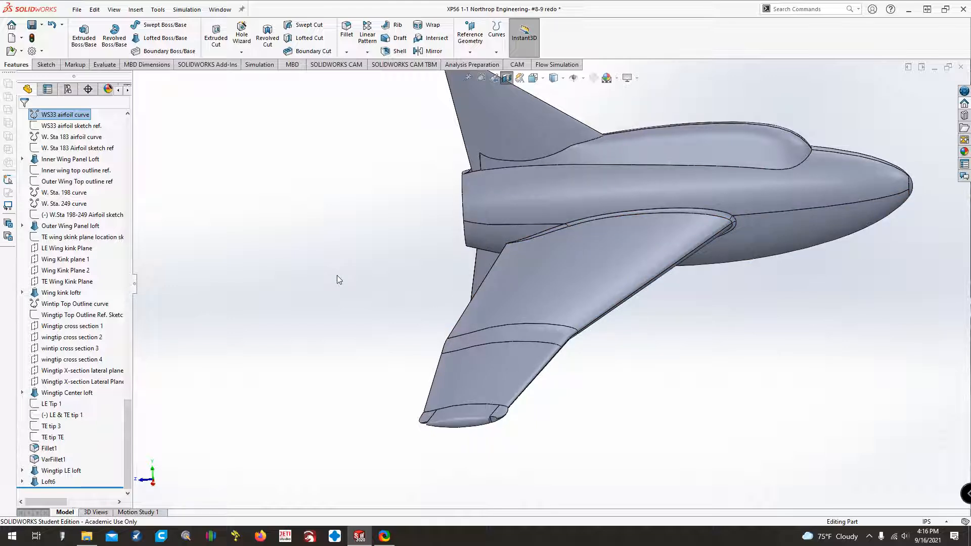
Examine the wingtip's leading-edge and trailing-edge corners up close where they end short of the center section's outer edge.
scroll(418, 415, "down", 3)
scroll(618, 422, "down", 2)
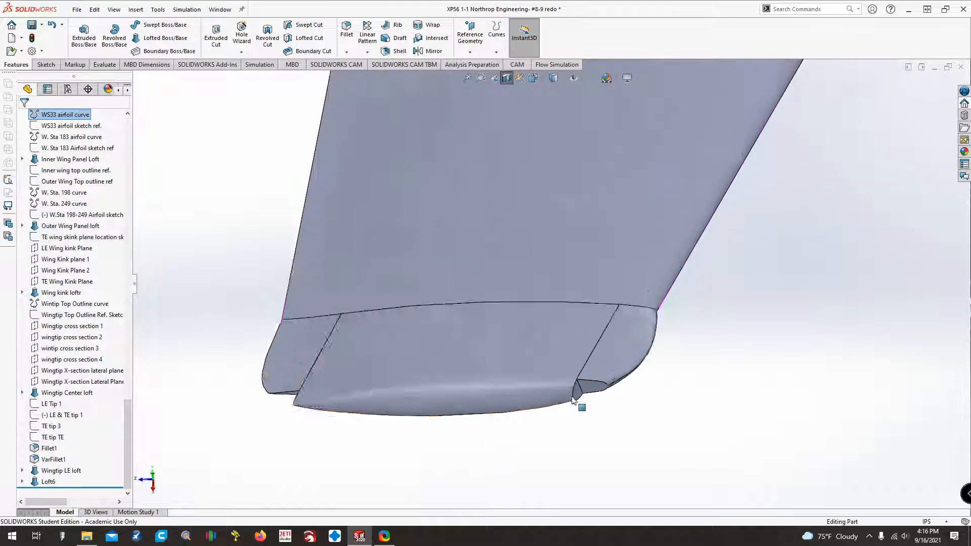
scroll(573, 400, "down", 2)
scroll(412, 417, "down", 2)
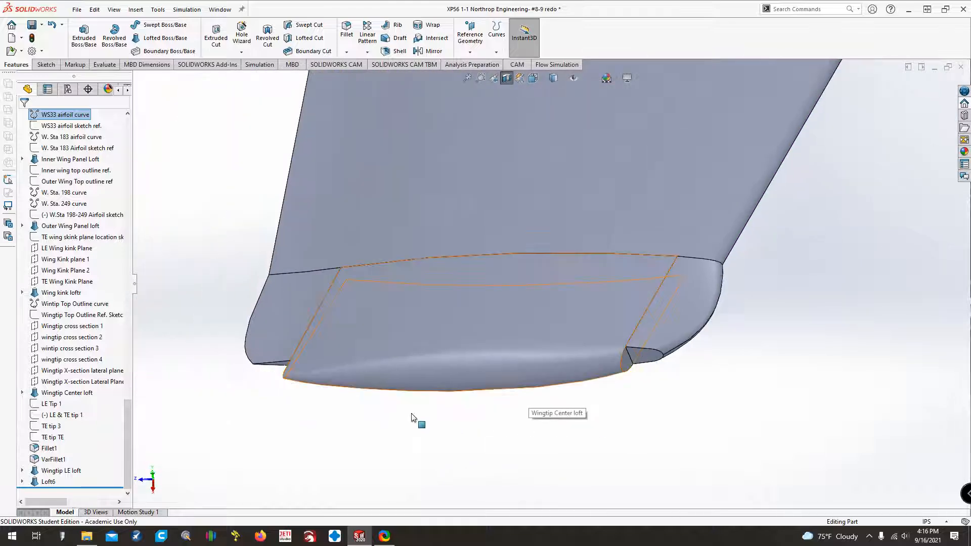
middle_click_drag(412, 418, 412, 419)
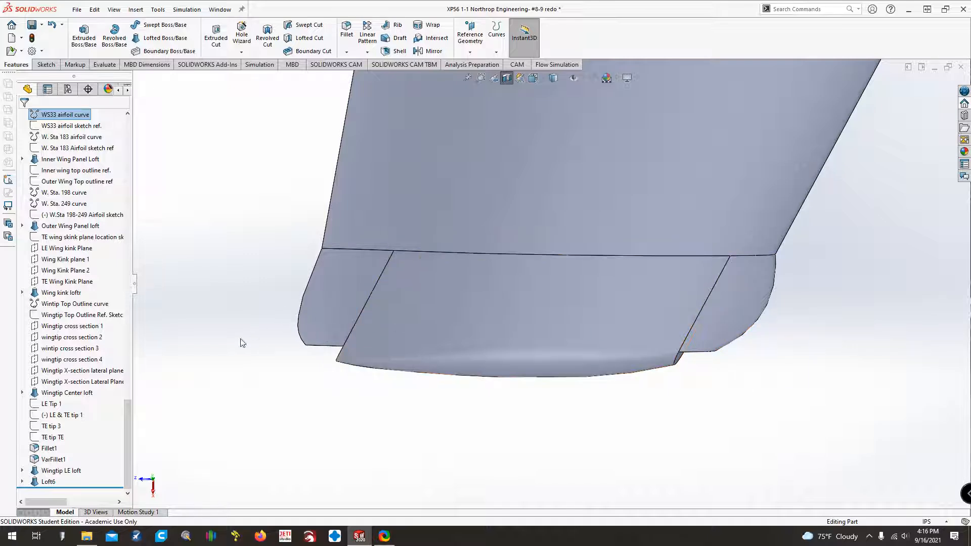
scroll(343, 363, "up", 2)
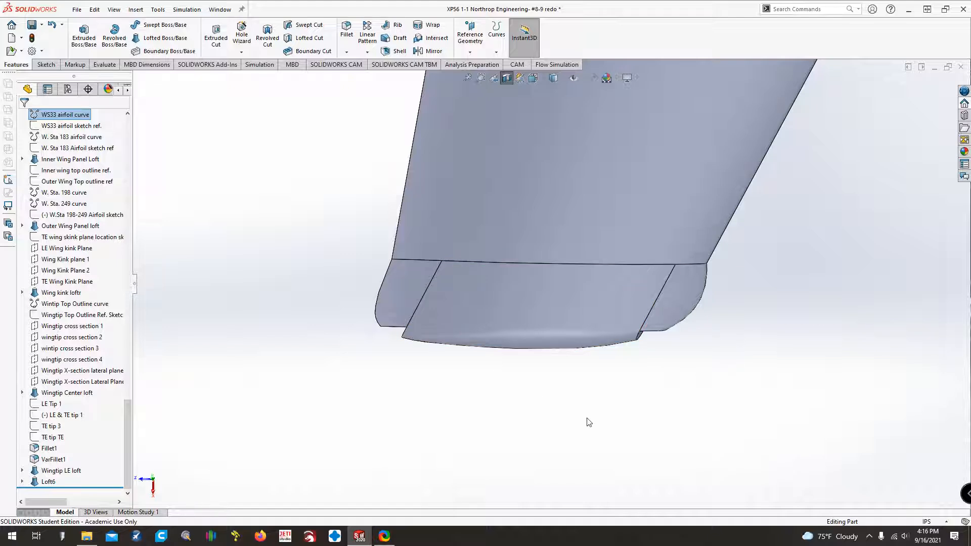
middle_click_drag(598, 464, 549, 418)
key("ctrl+Down")
key("ctrl+Down")
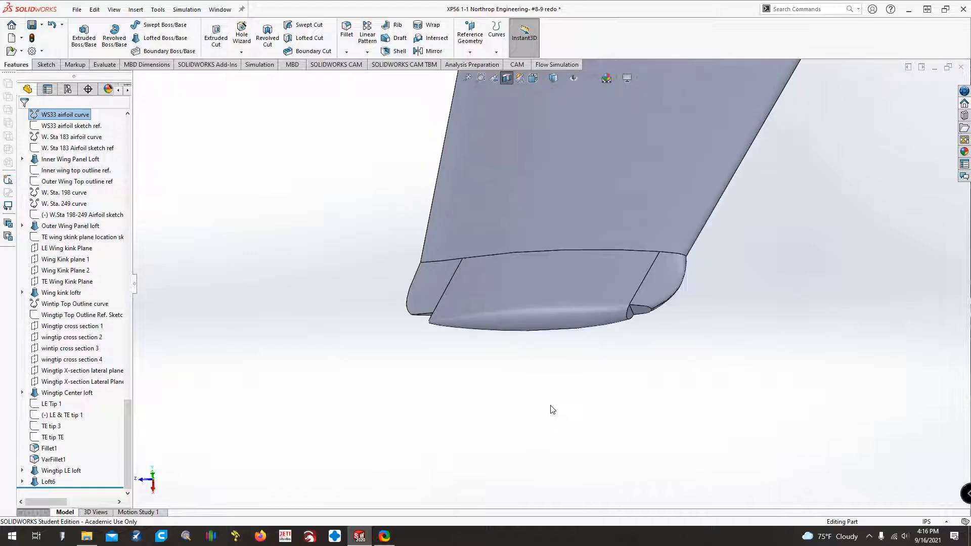